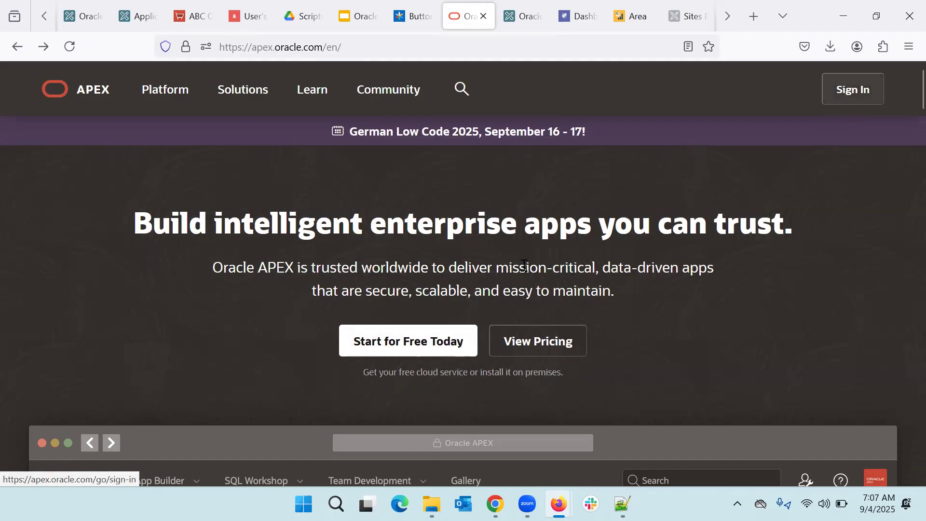
Step: Go to Start for Free Today and open the Free APEX Workspace sign-up form
click(426, 341)
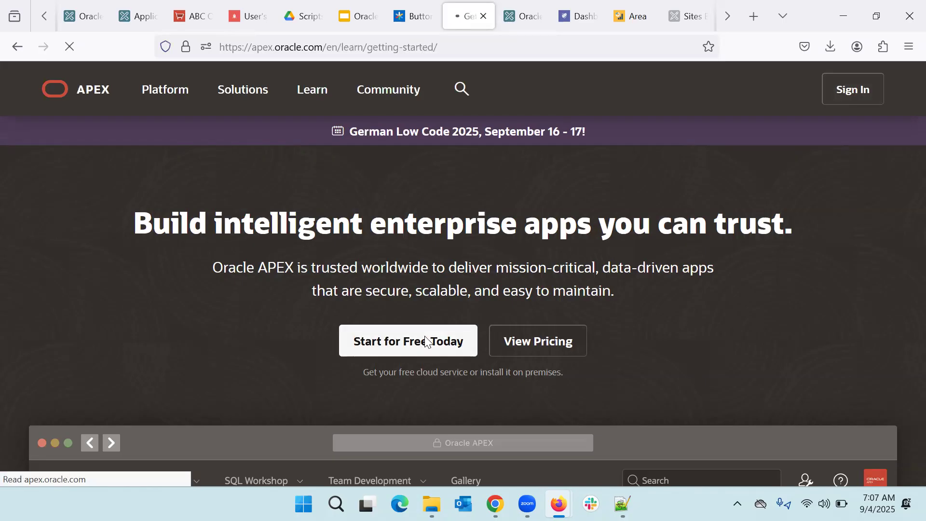
scroll(424, 335, down, 6)
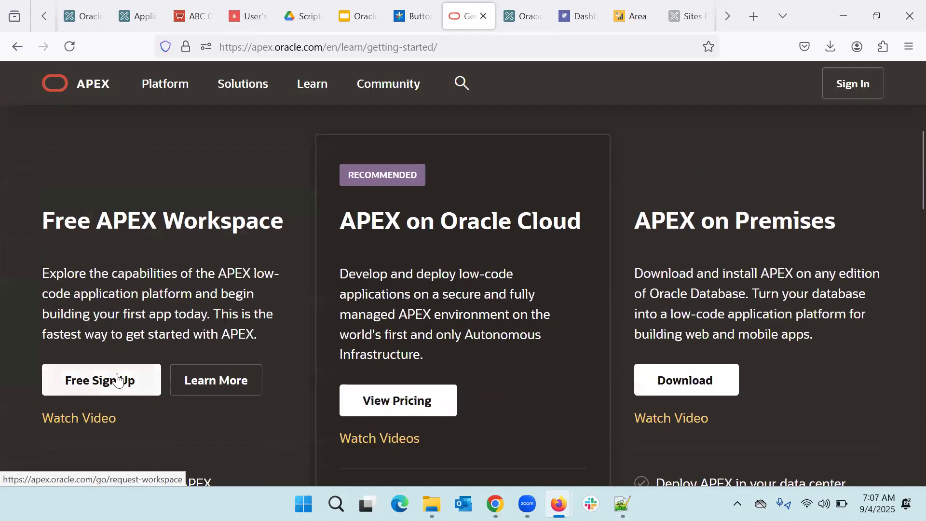
click(117, 380)
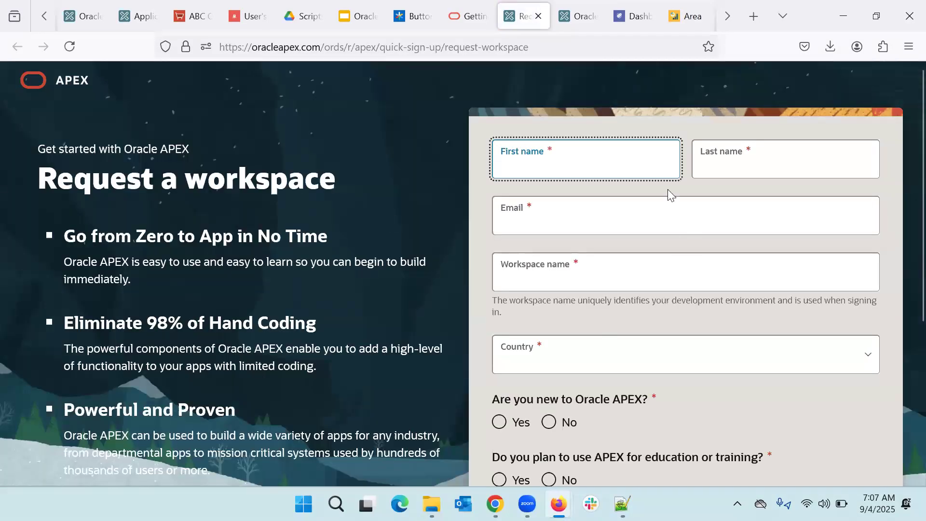
Step: Scroll through the Request a workspace form, then close its tab
scroll(671, 234, down, 2)
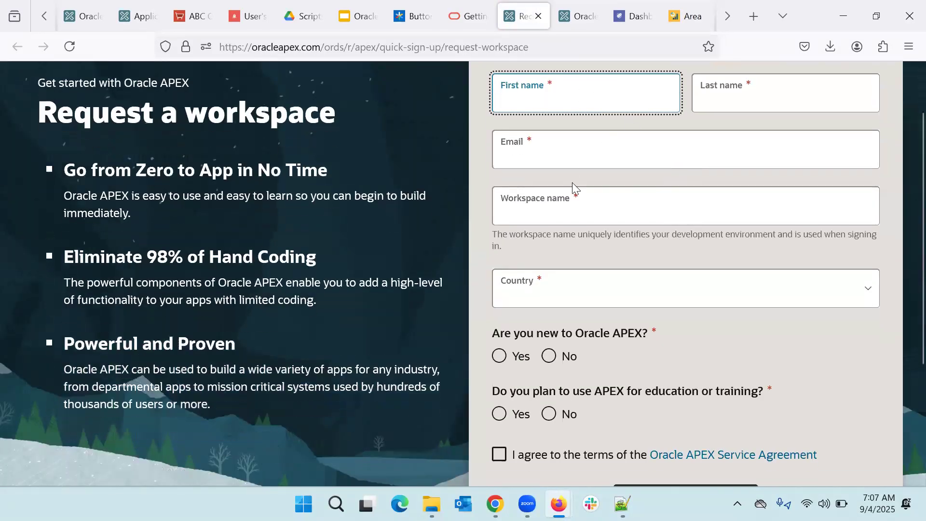
scroll(611, 254, down, 3)
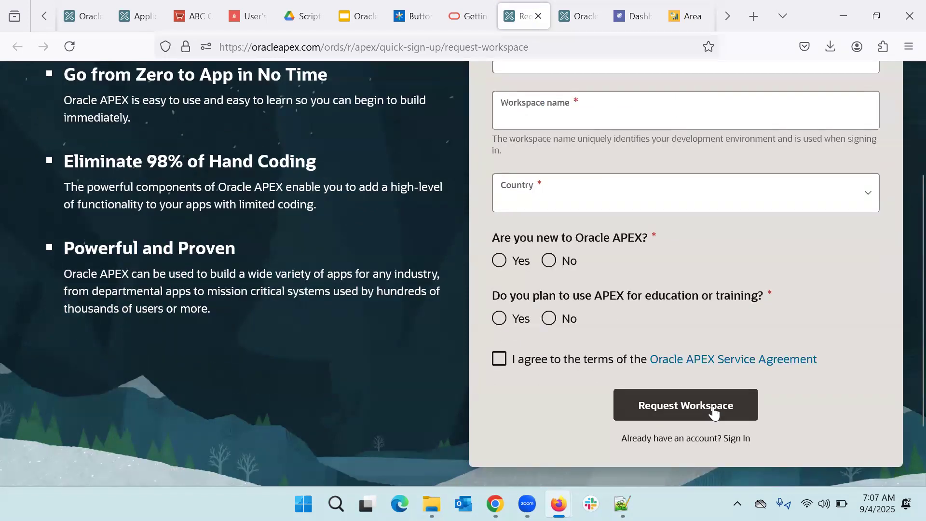
scroll(714, 411, up, 4)
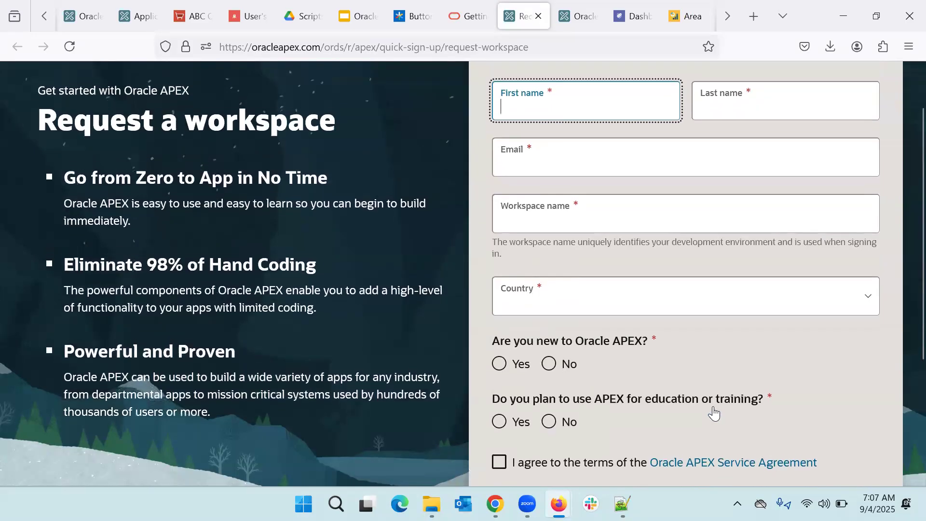
scroll(713, 412, up, 2)
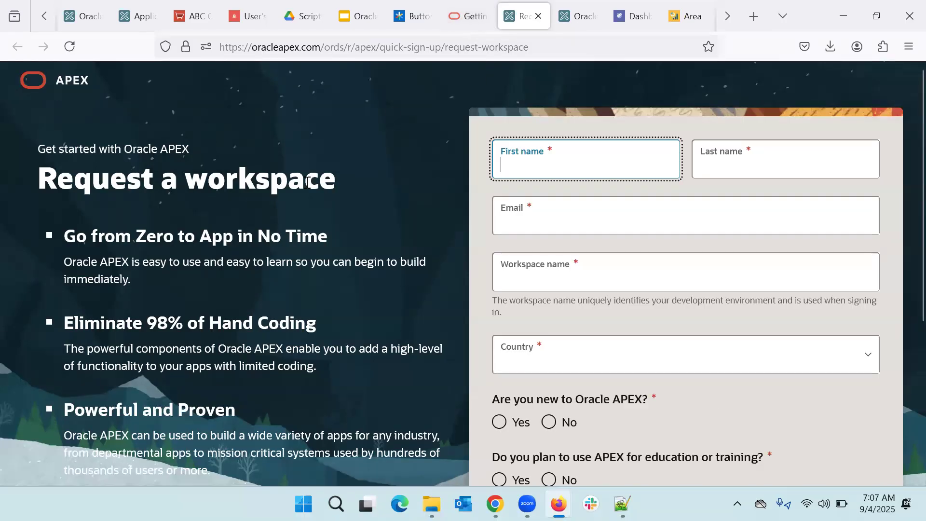
click(539, 18)
Step: Return to the APEX home page and bring up the workspace Sign In page
scroll(403, 218, up, 6)
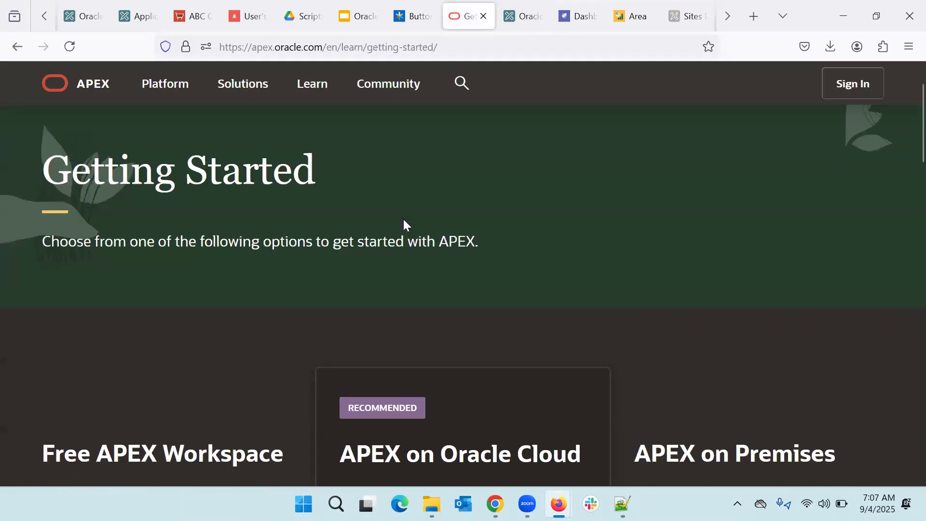
click(83, 91)
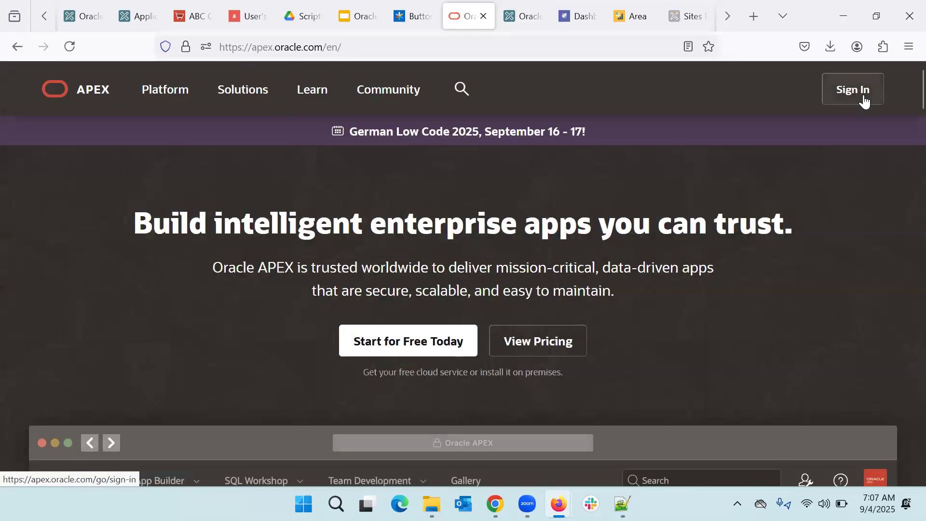
click(863, 100)
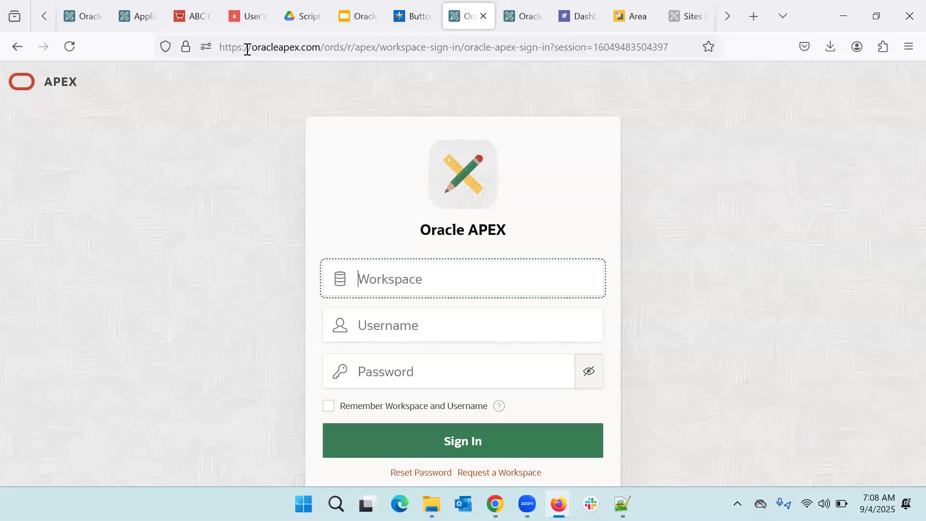
scroll(274, 188, down, 6)
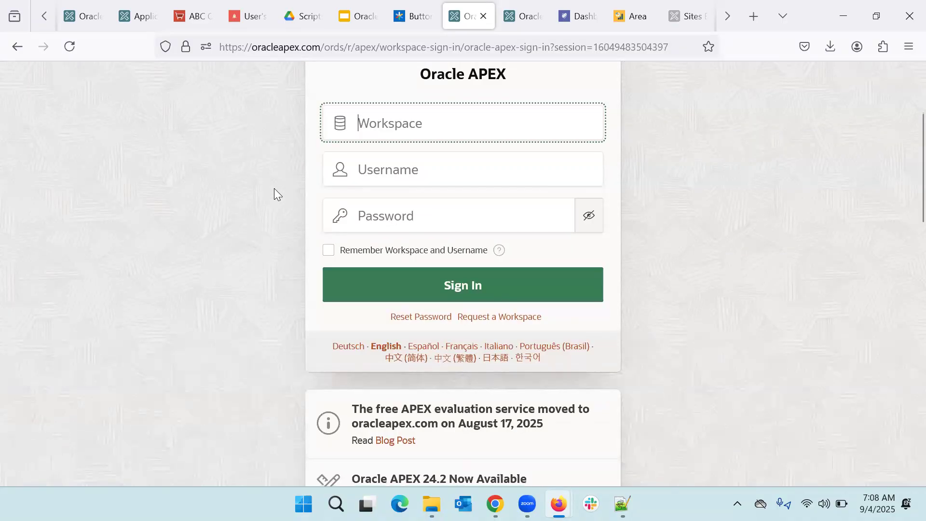
scroll(274, 189, down, 1)
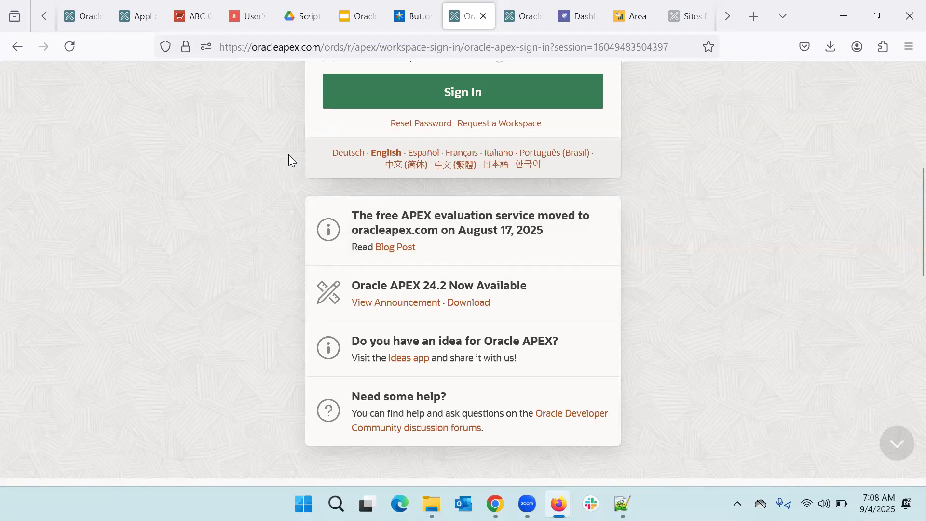
scroll(288, 154, up, 3)
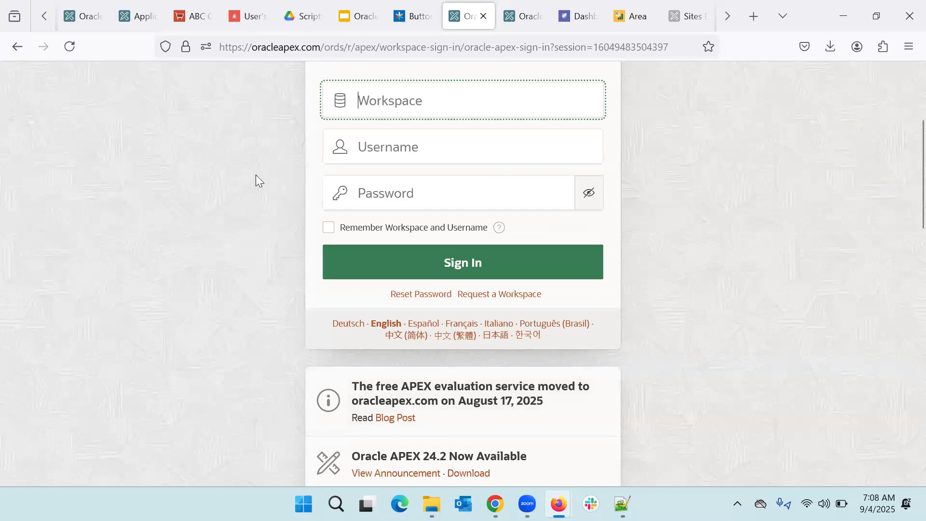
scroll(255, 174, up, 1)
scroll(255, 175, up, 2)
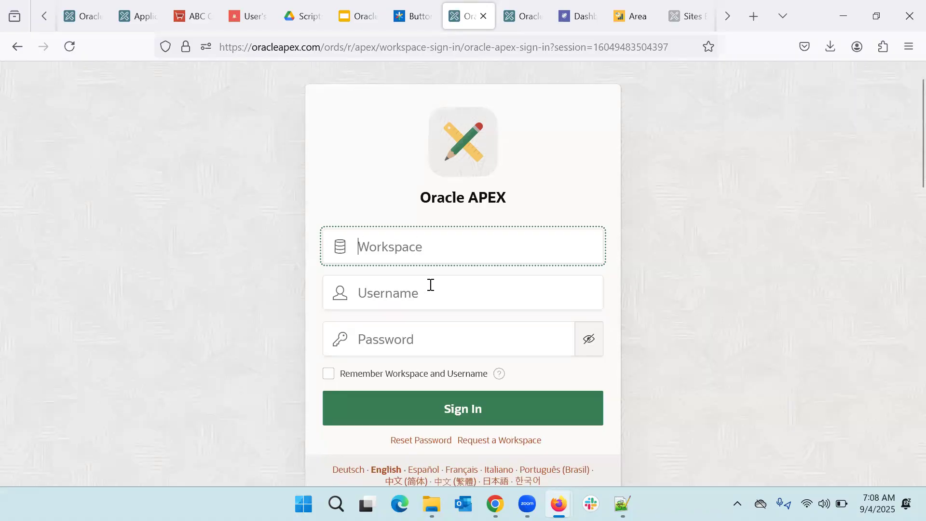
scroll(430, 285, up, 1)
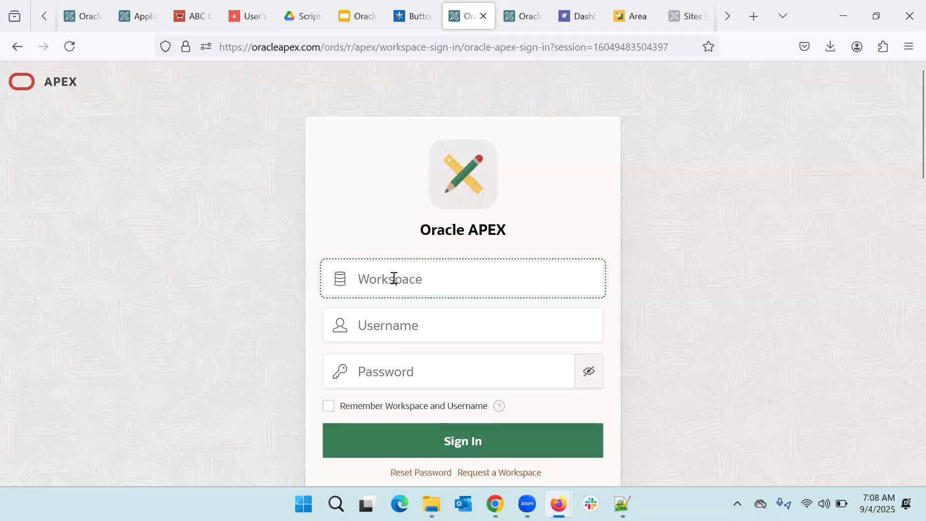
Step: Enter workspace unogeek, the username and the password, and submit the sign-in
text(unogeek)
key(Tab)
text(vijay)
key(Tab)
text(***)
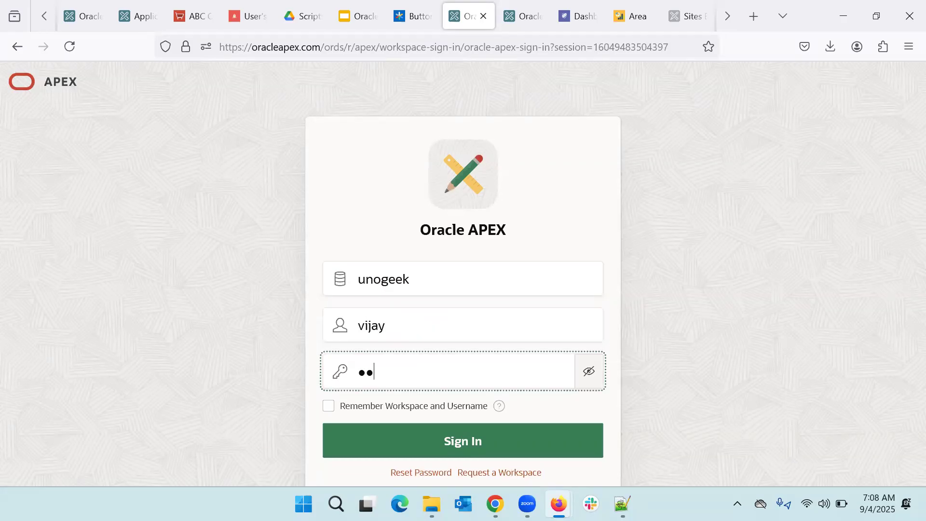
text(*******)
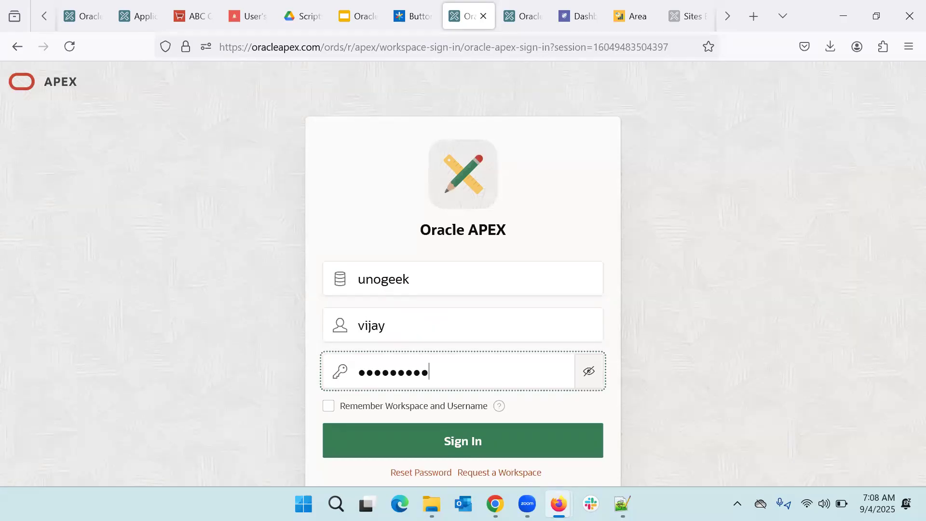
text(*)
key(Return)
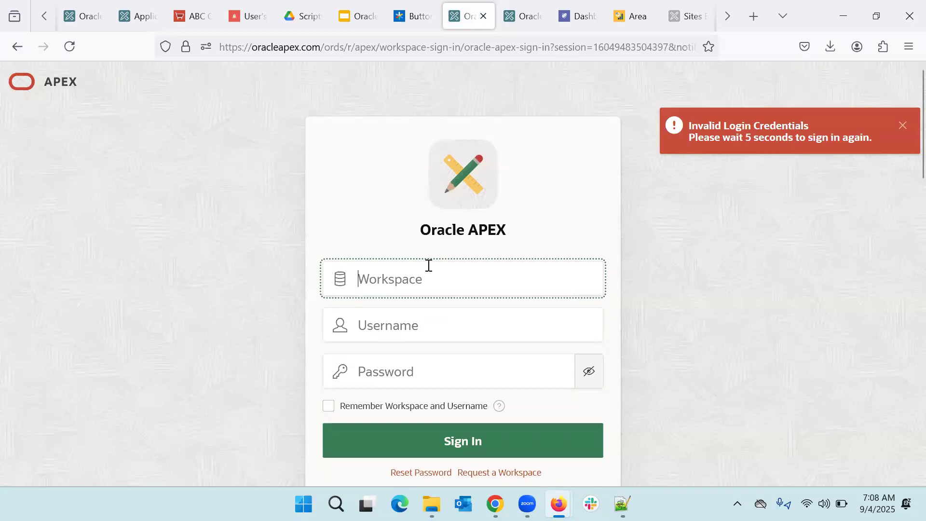
Step: After the Invalid Login Credentials error, re-enter workspace, username and password and sign in
text(unogeek)
key(Tab)
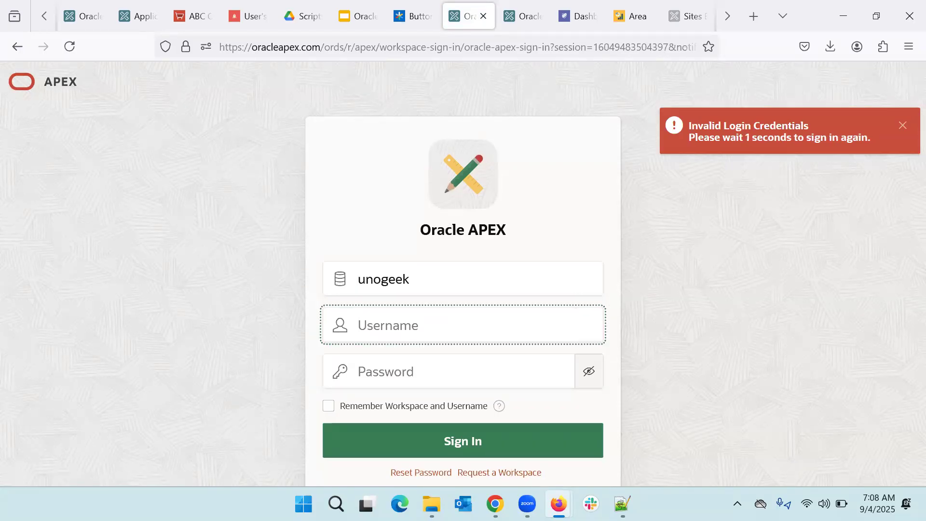
text(vijay)
key(Tab)
text(************)
key(Return)
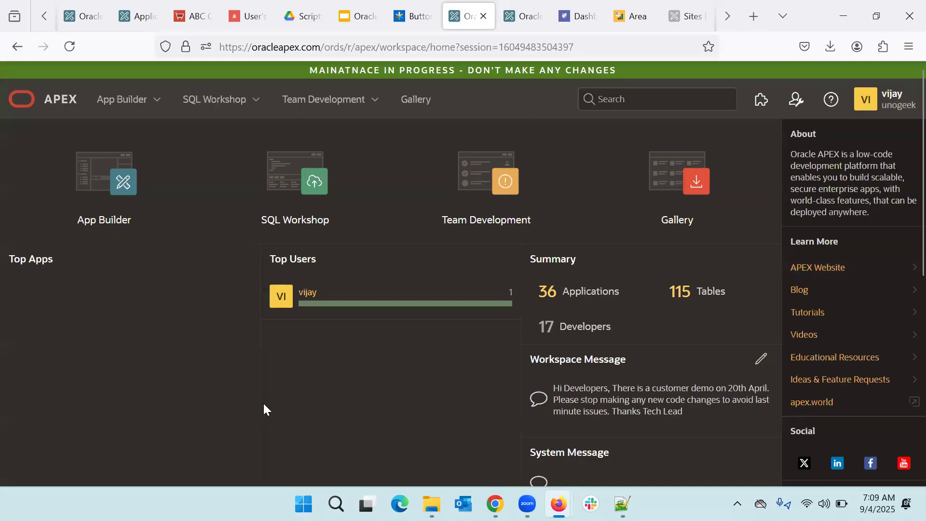
scroll(530, 419, down, 3)
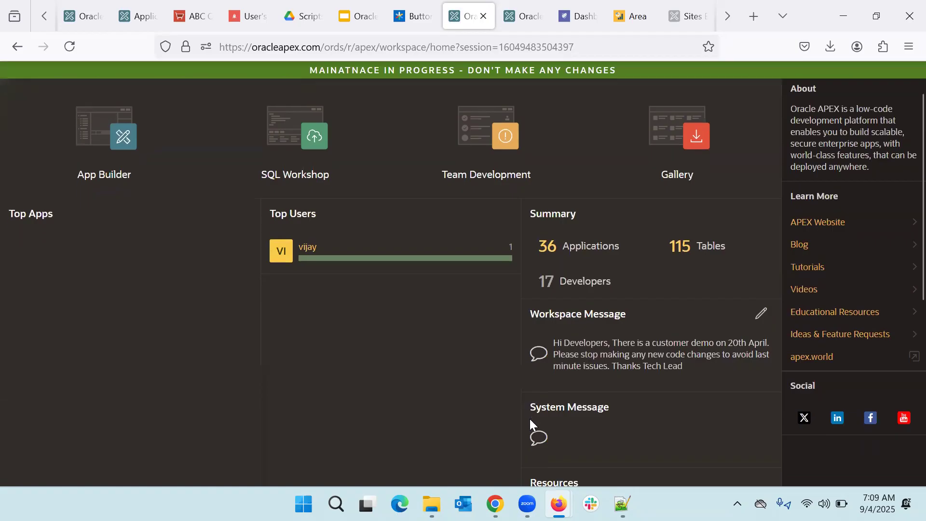
scroll(530, 422, up, 3)
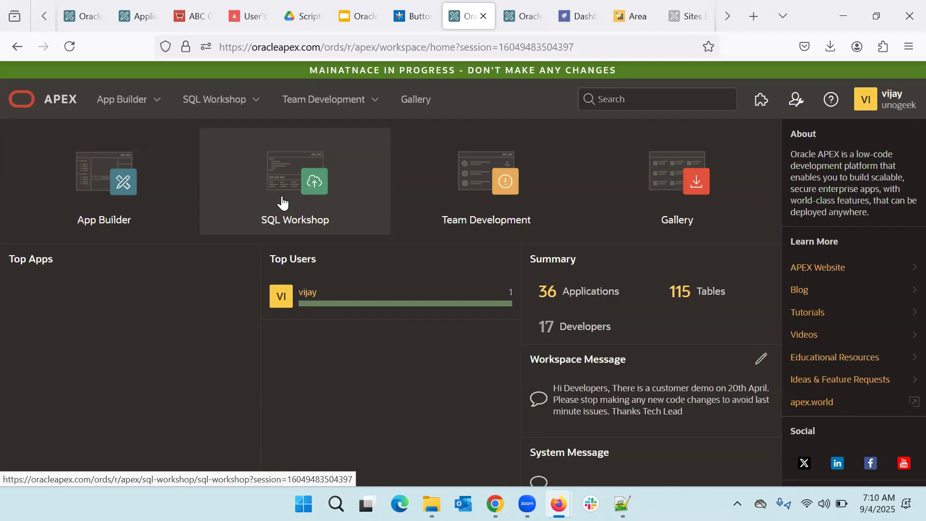
click(283, 202)
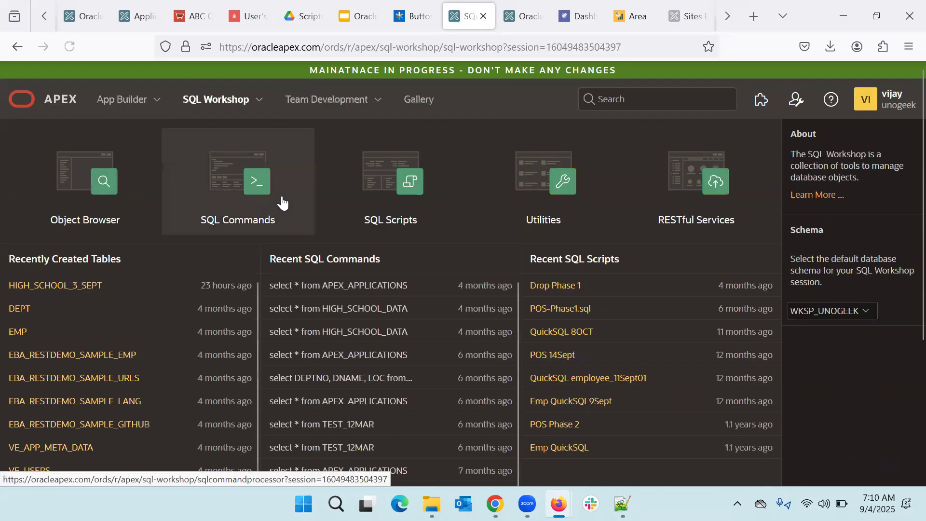
Step: Browse the Object Browser, view the SQL Workshop Utilities tools, then return to the workspace home
click(103, 195)
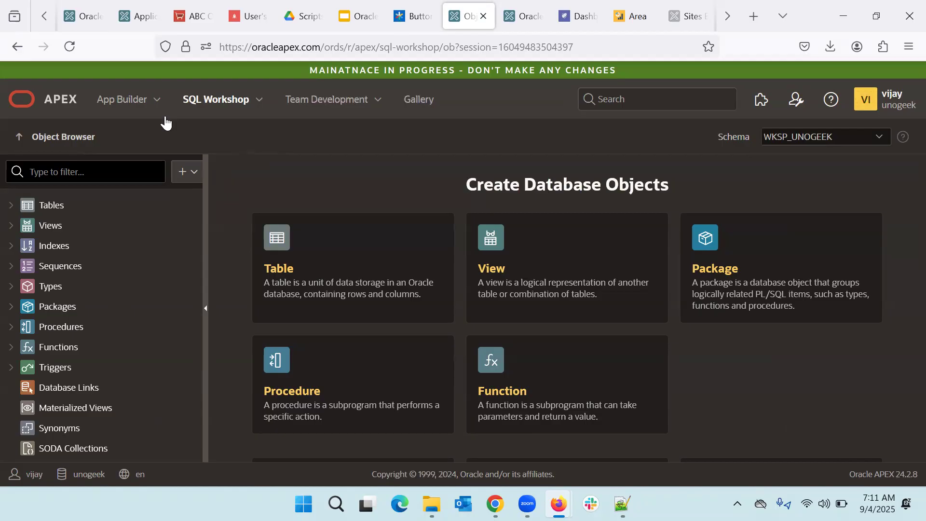
click(221, 101)
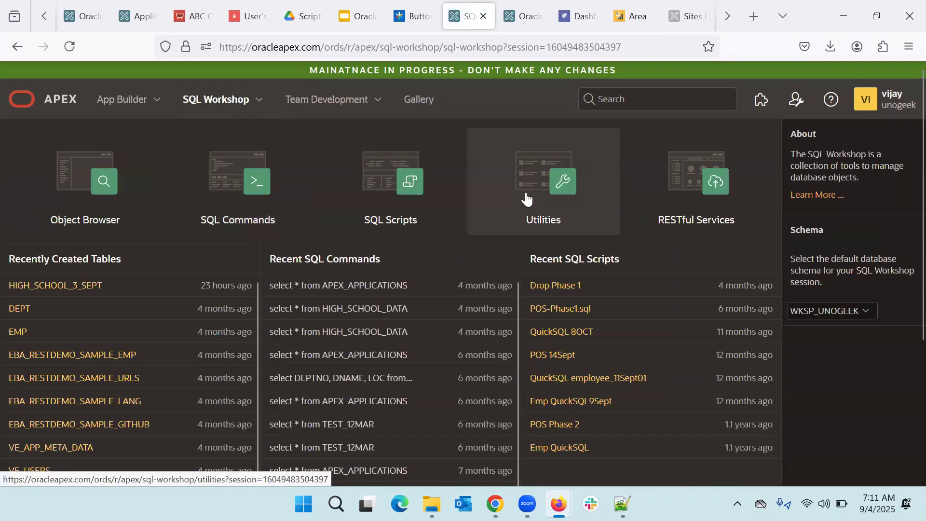
click(526, 199)
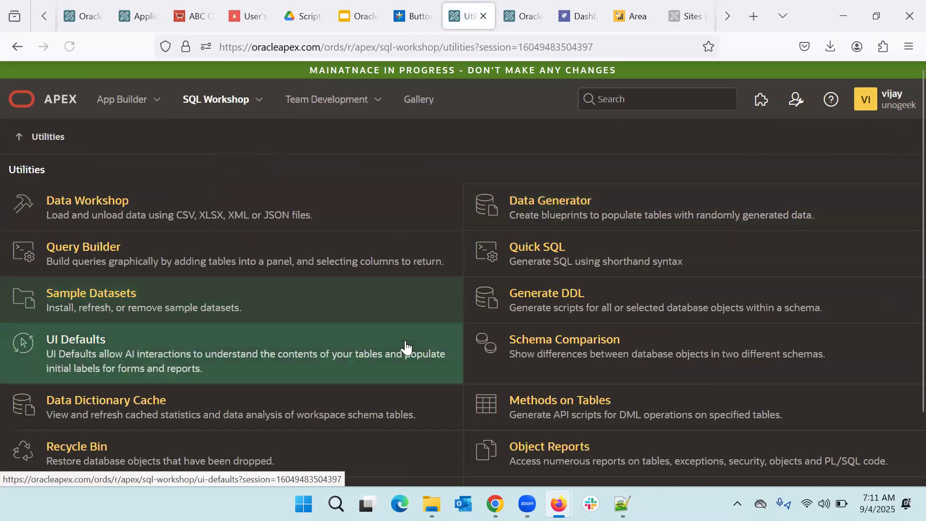
scroll(405, 347, down, 2)
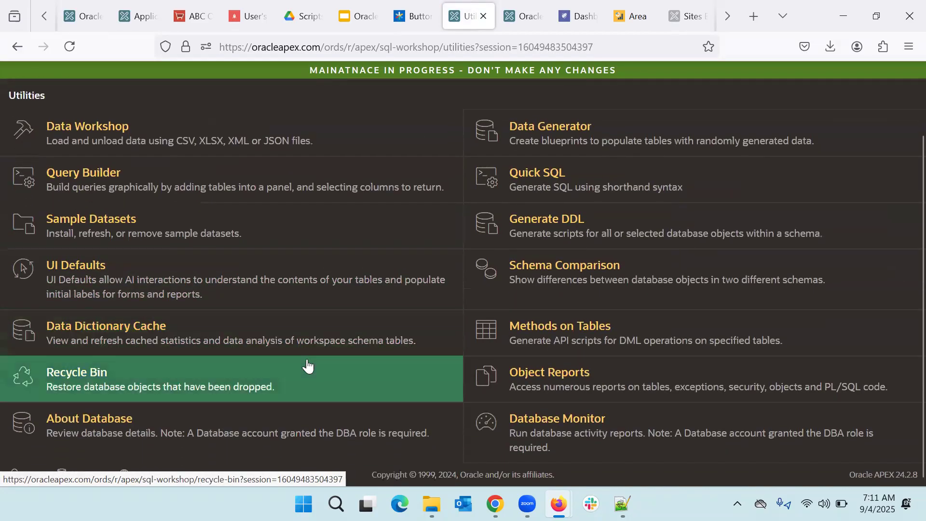
scroll(307, 366, up, 1)
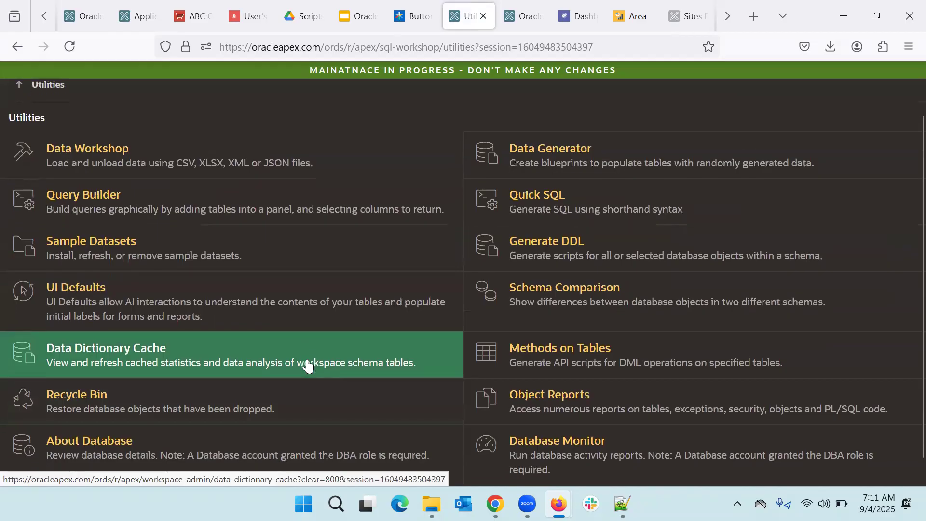
scroll(308, 365, down, 1)
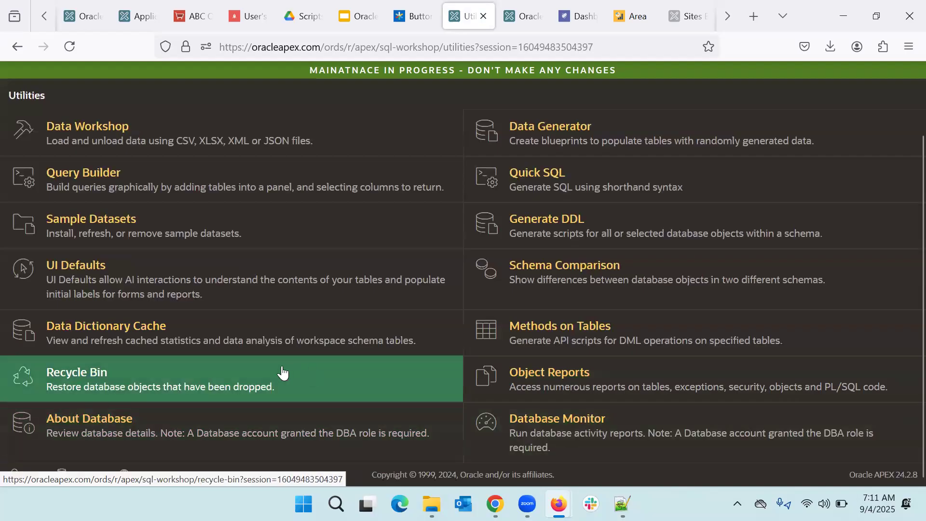
scroll(282, 373, up, 3)
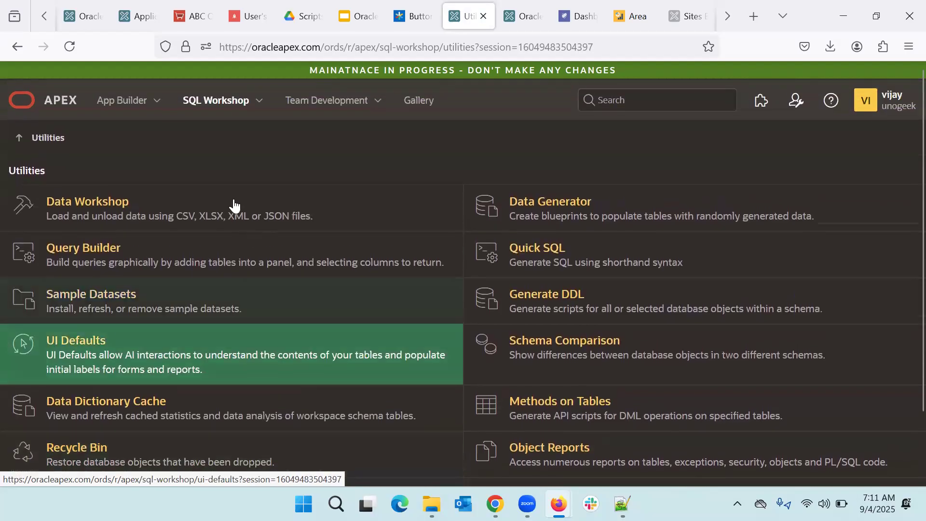
click(59, 103)
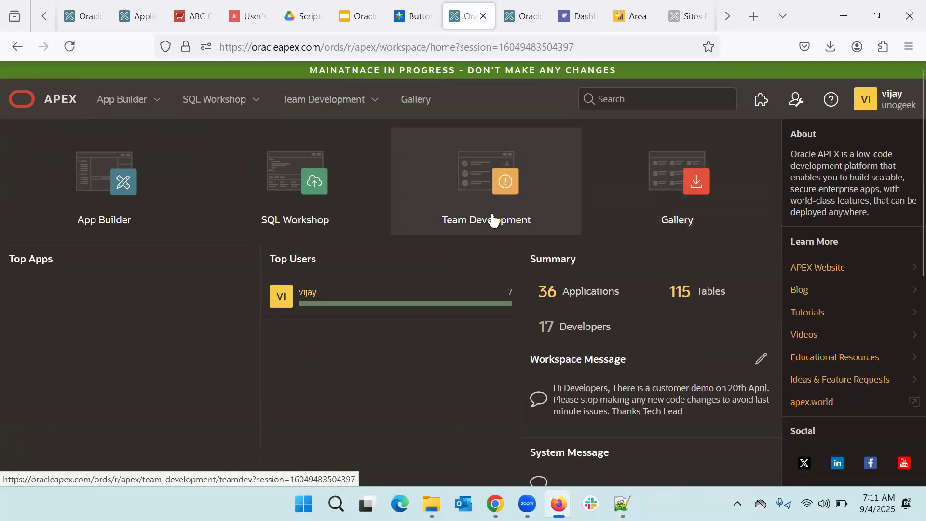
Step: Open App Builder's Workspace Utilities and show the Oracle APEX Views report in Tree View
click(123, 201)
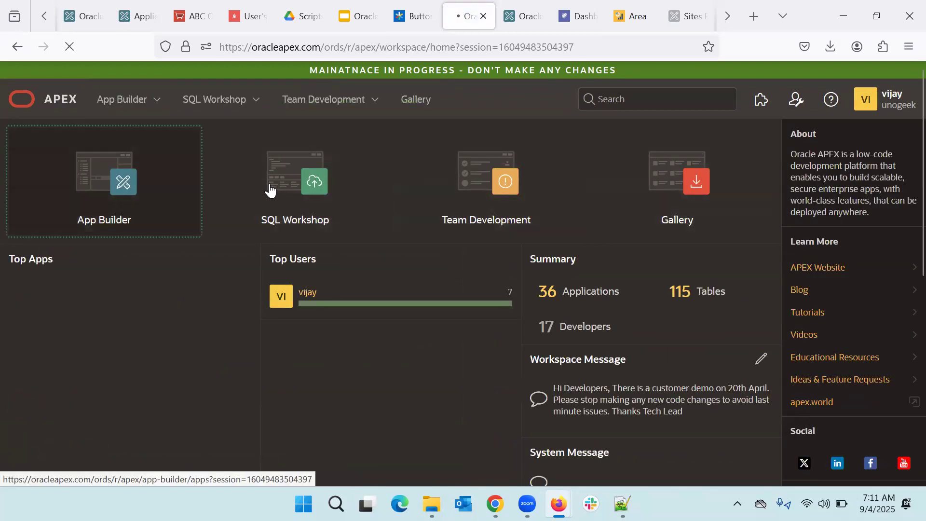
click(635, 212)
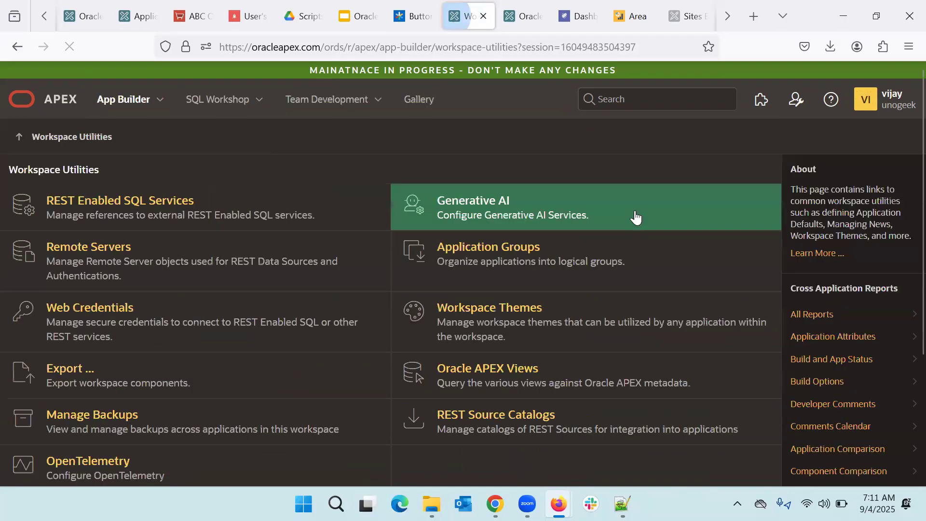
scroll(262, 320, down, 1)
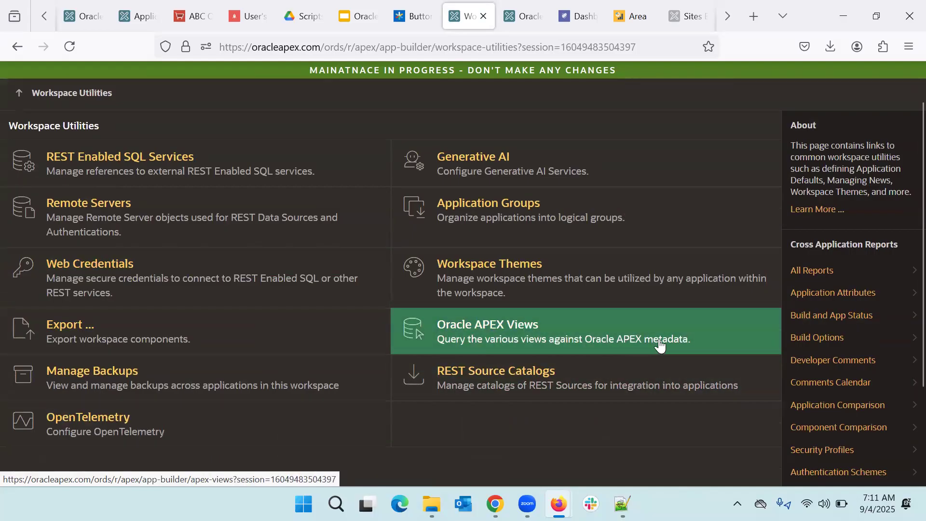
click(595, 345)
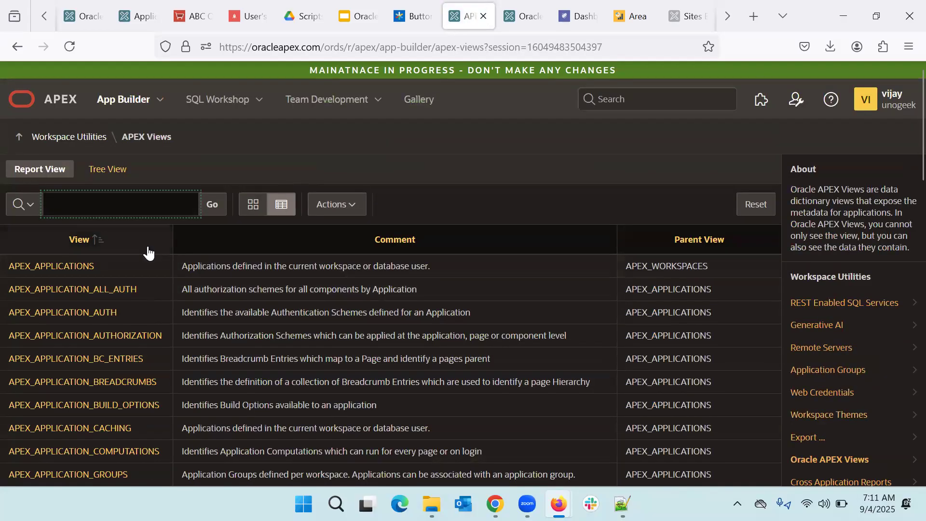
scroll(239, 387, down, 2)
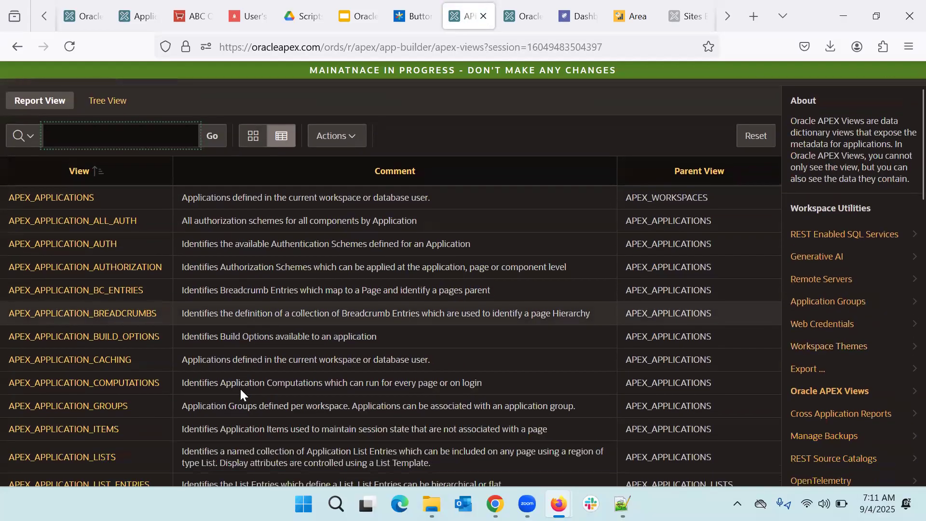
scroll(240, 389, down, 1)
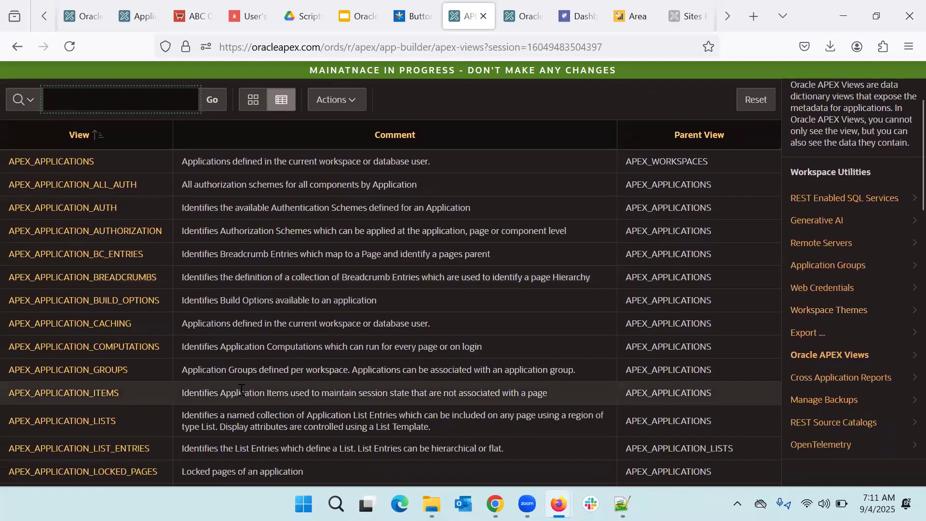
scroll(241, 389, up, 3)
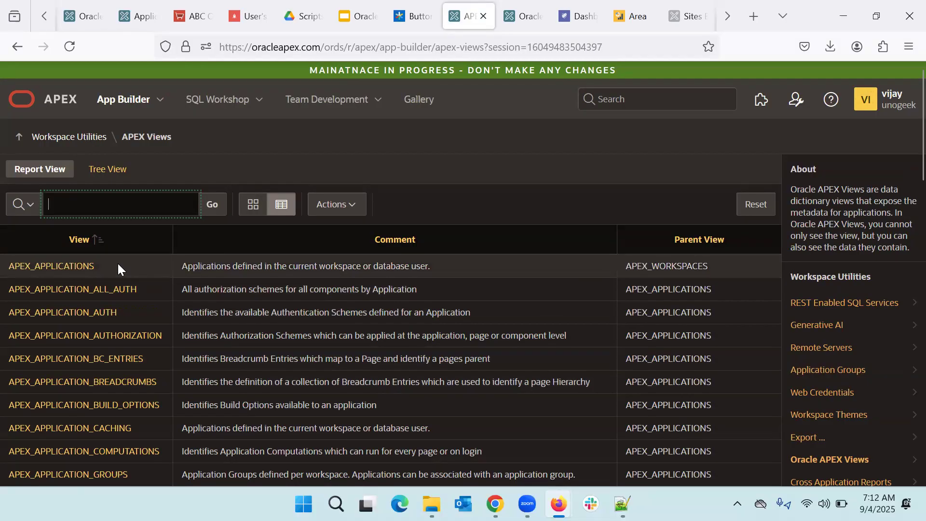
click(104, 177)
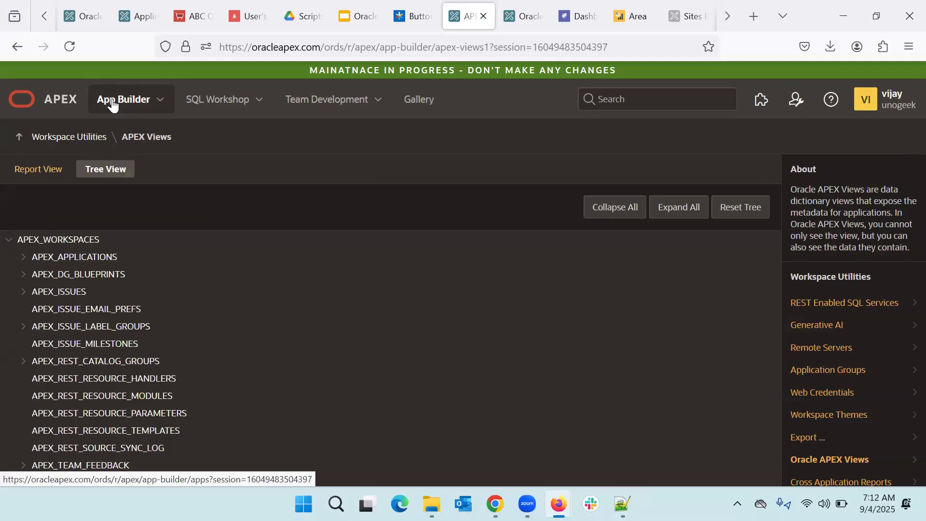
Step: Return to the workspace home page, review its summary, and bring up the search dialog
click(62, 102)
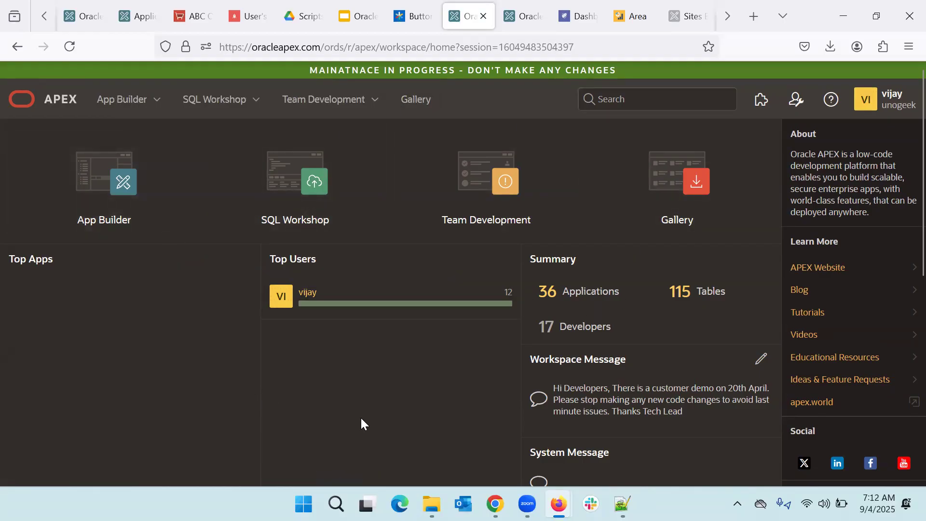
scroll(361, 418, down, 2)
scroll(362, 422, up, 2)
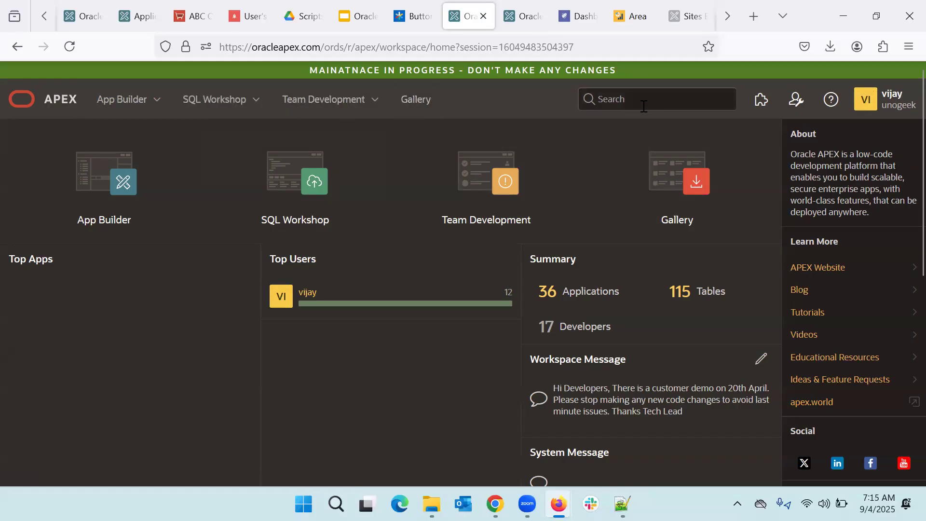
click(659, 102)
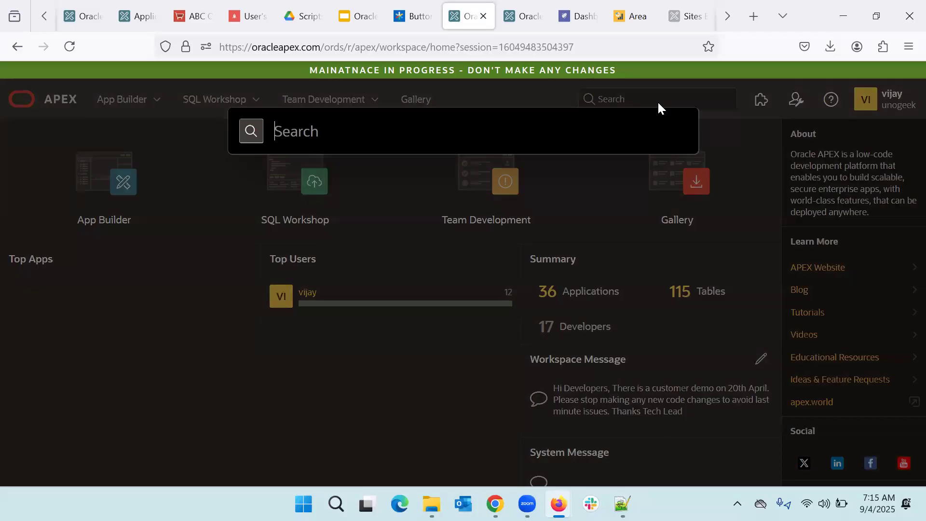
Step: Dismiss the search and set Enable Banner to No in Manage Service's environment banner settings
click(187, 378)
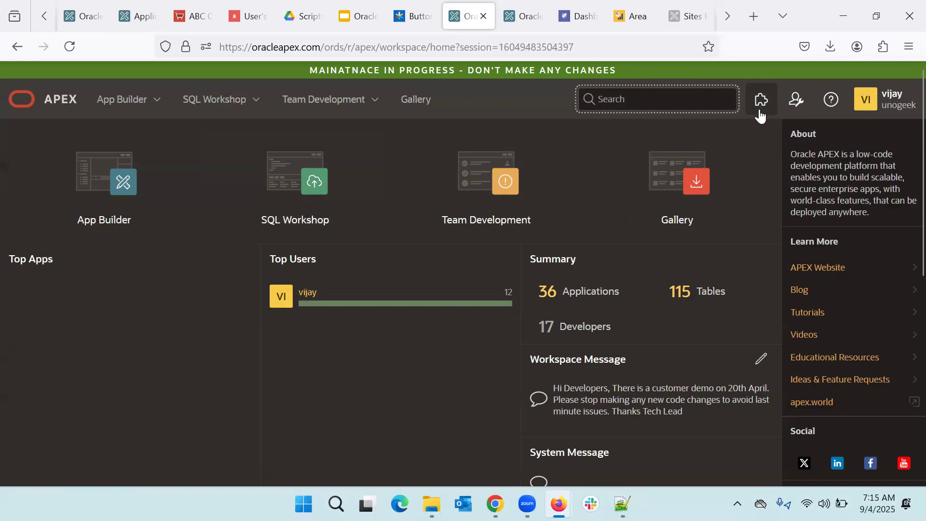
click(796, 109)
mouse_move(760, 173)
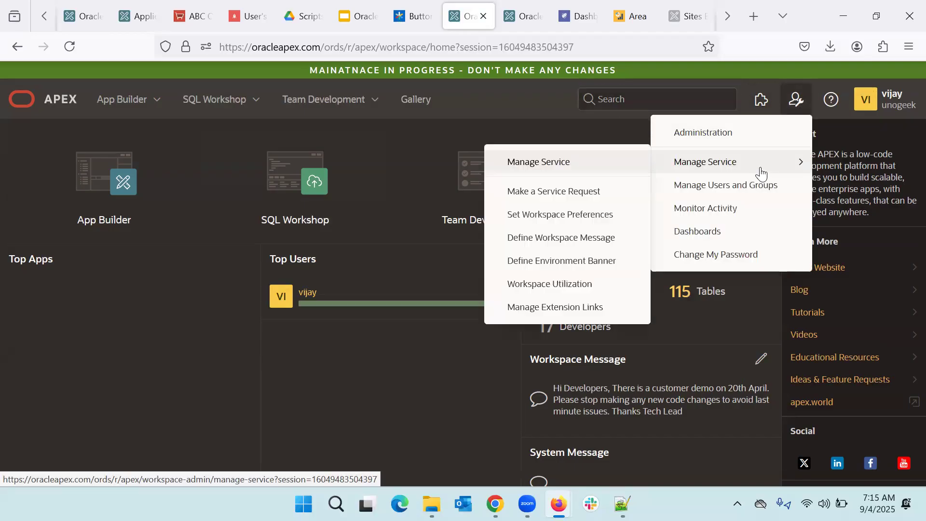
click(537, 173)
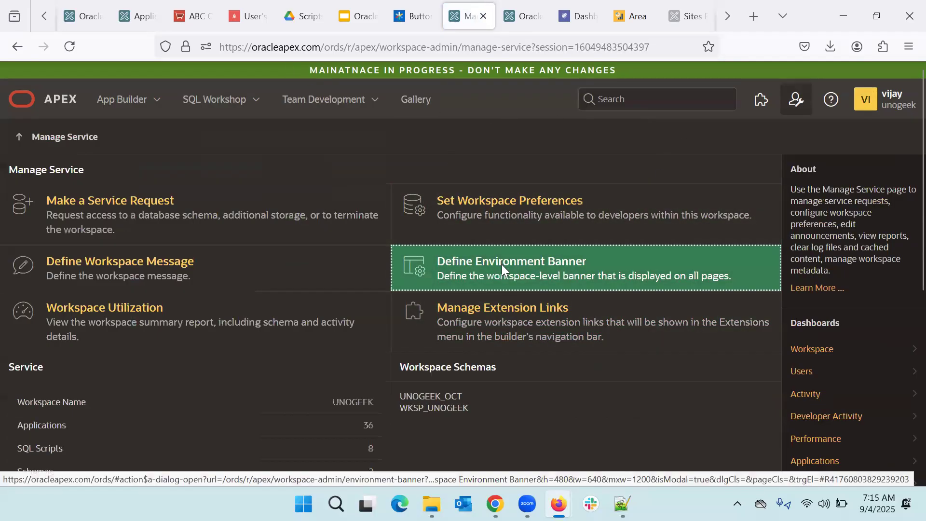
click(502, 264)
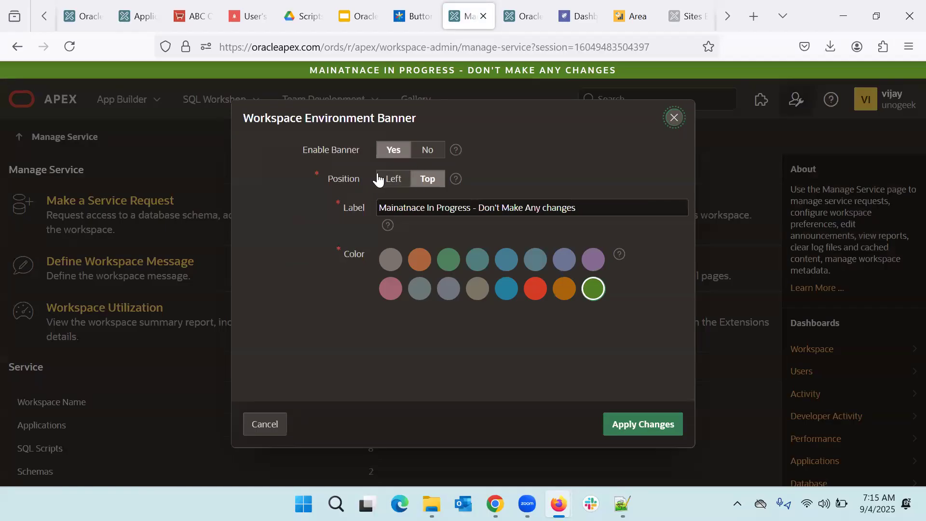
click(424, 151)
click(638, 426)
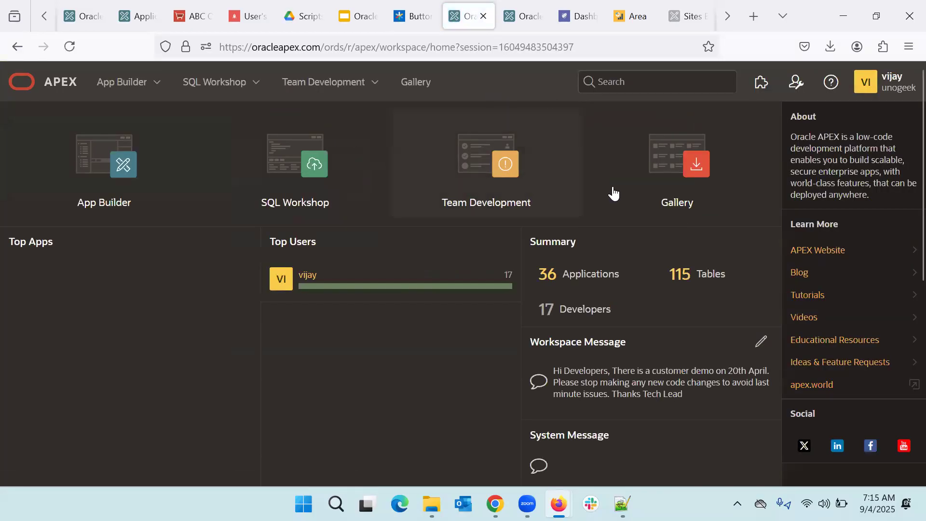
Step: Open Manage Extension Links under Workspace Administration's Manage Service, showing Tech Doc and Func Doc
click(796, 83)
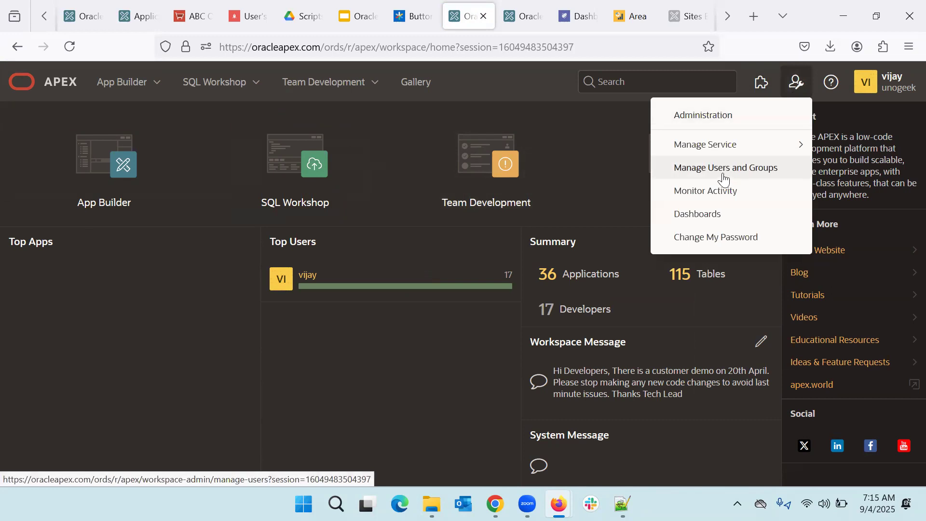
click(680, 122)
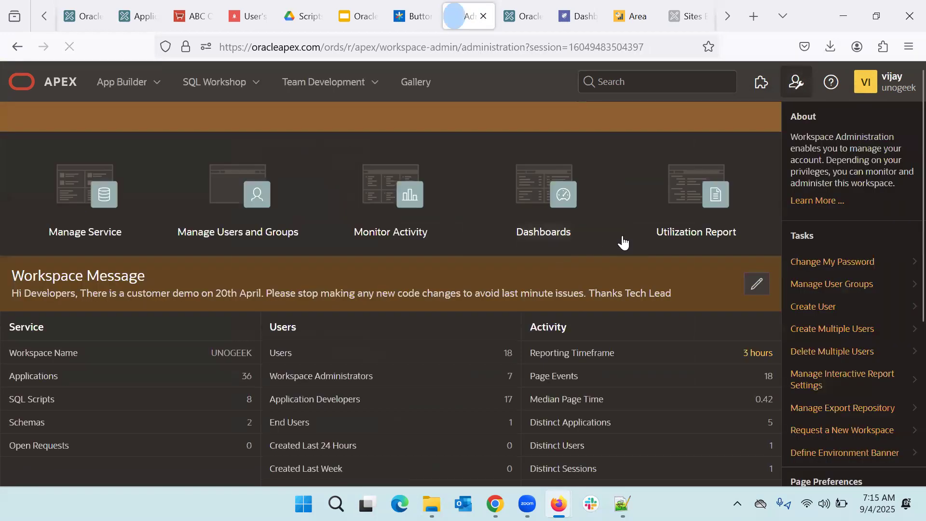
click(84, 205)
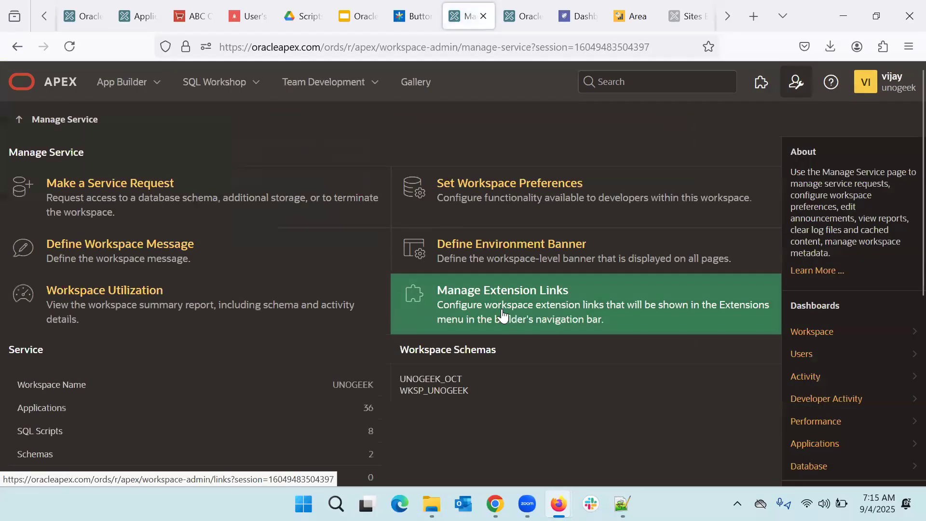
click(503, 315)
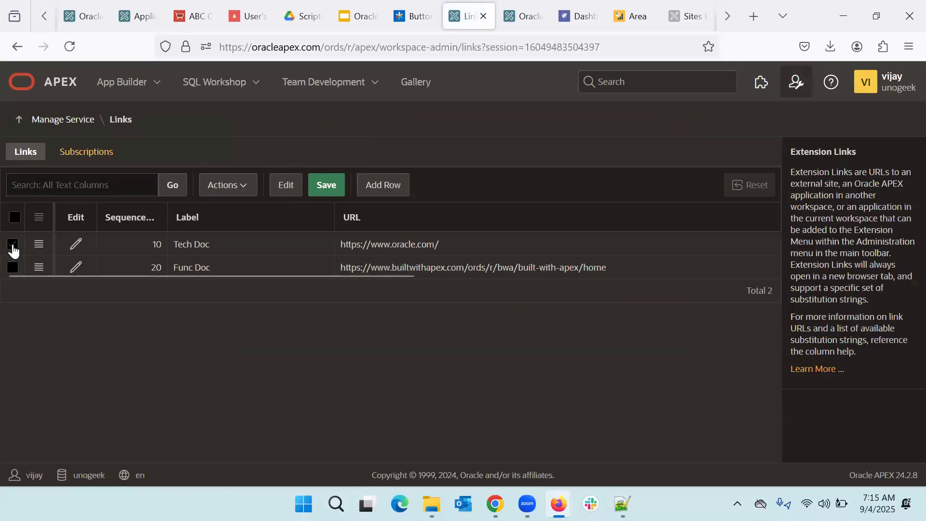
click(13, 247)
click(13, 268)
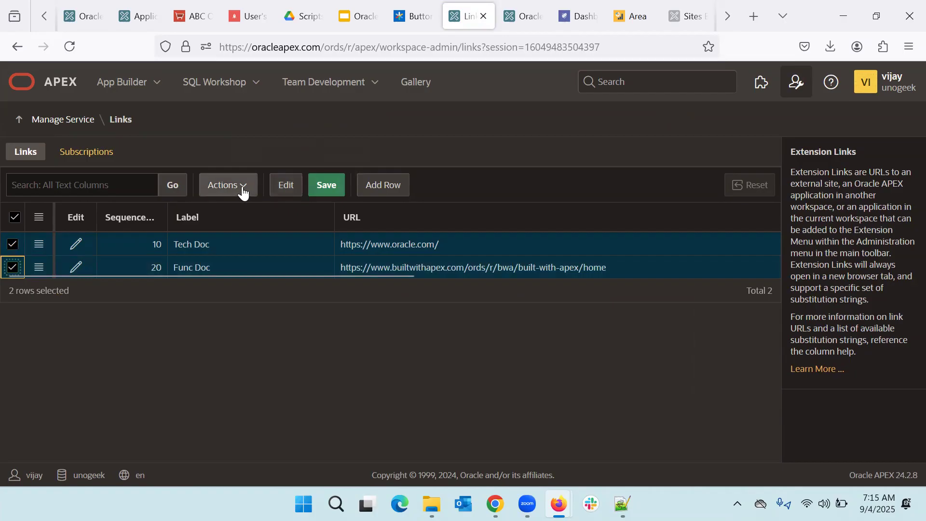
click(75, 236)
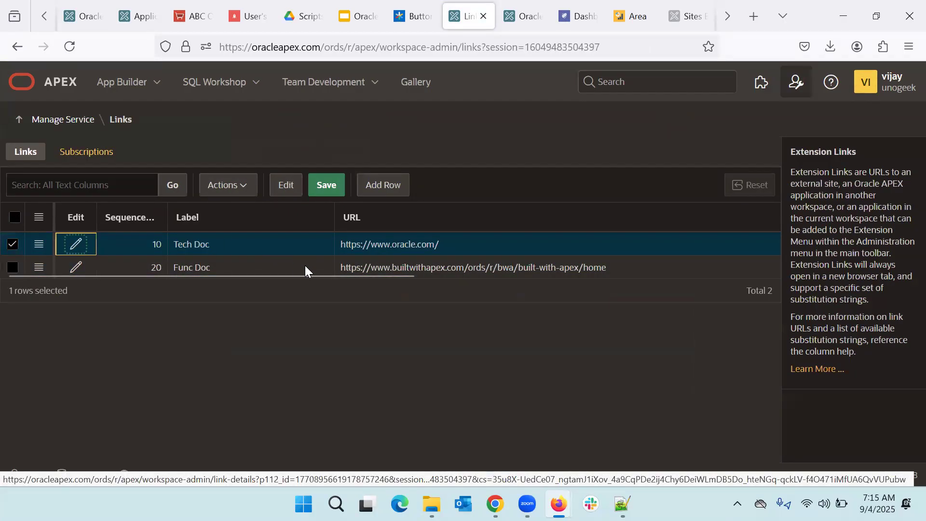
Step: Delete the Tech Doc and Func Doc extension links, then return to the workspace home page
click(78, 251)
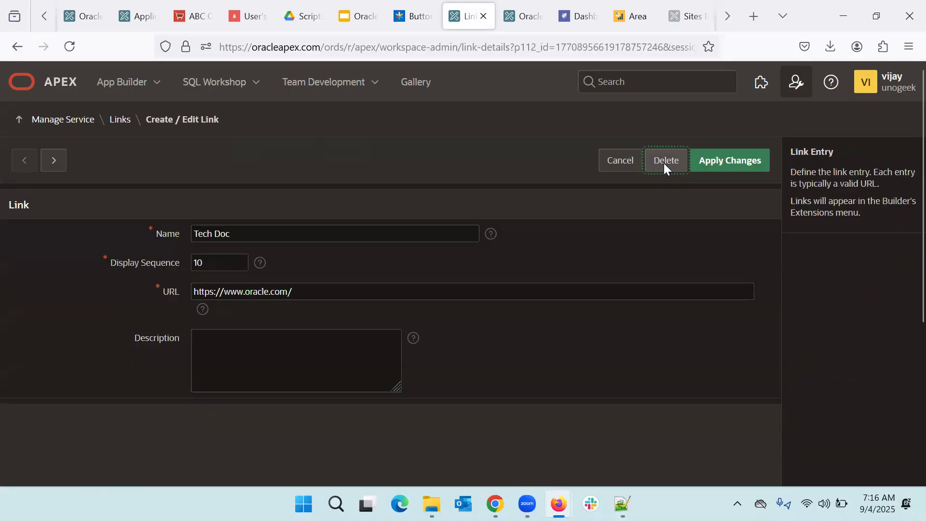
click(664, 165)
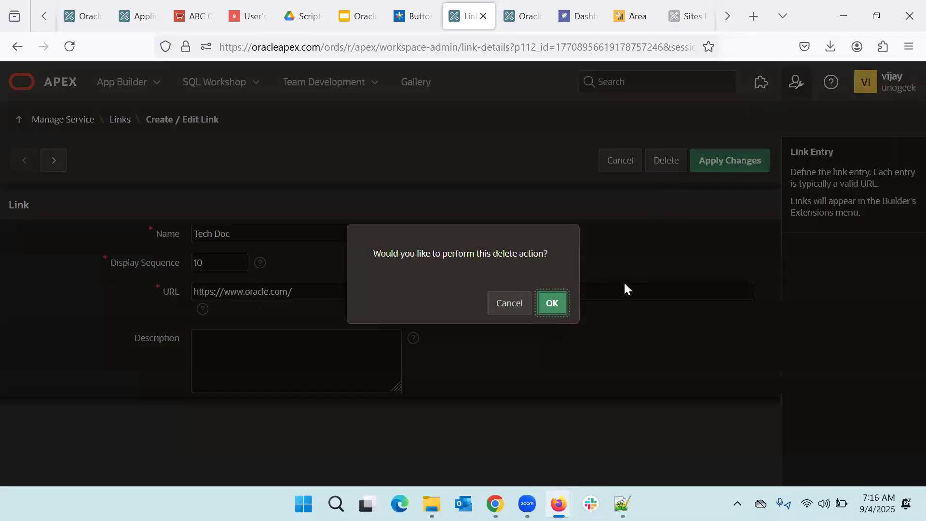
click(558, 305)
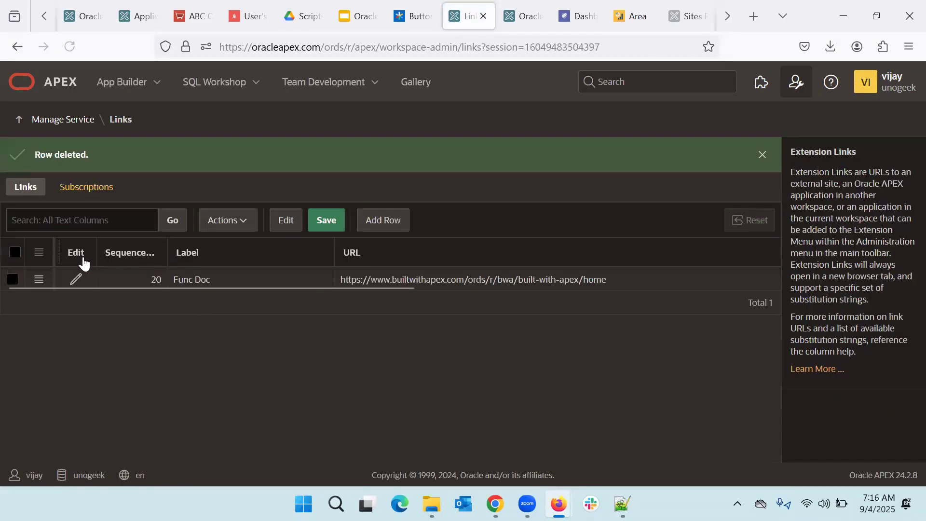
click(73, 280)
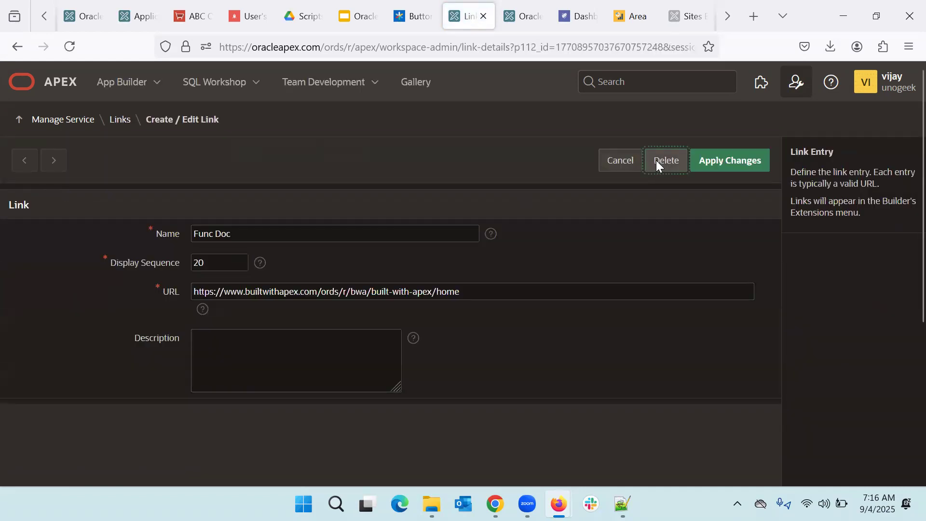
click(656, 160)
click(557, 307)
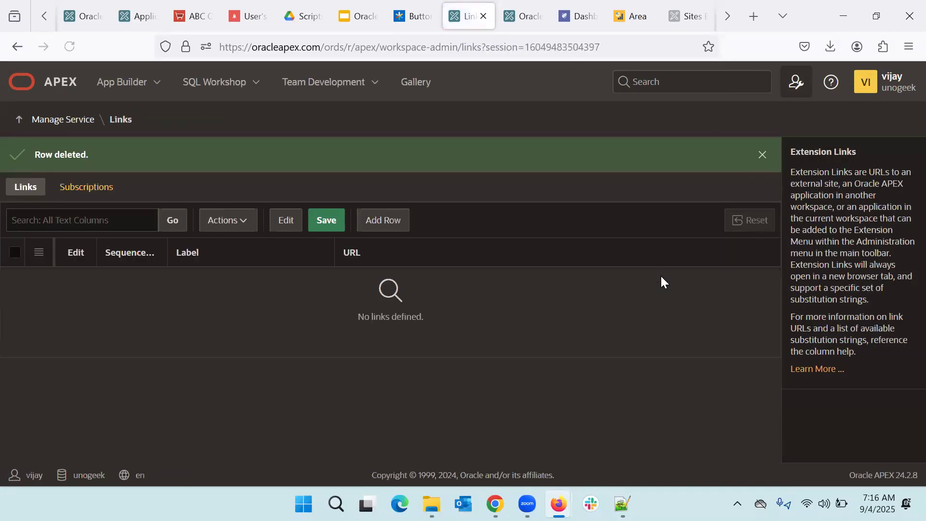
click(59, 85)
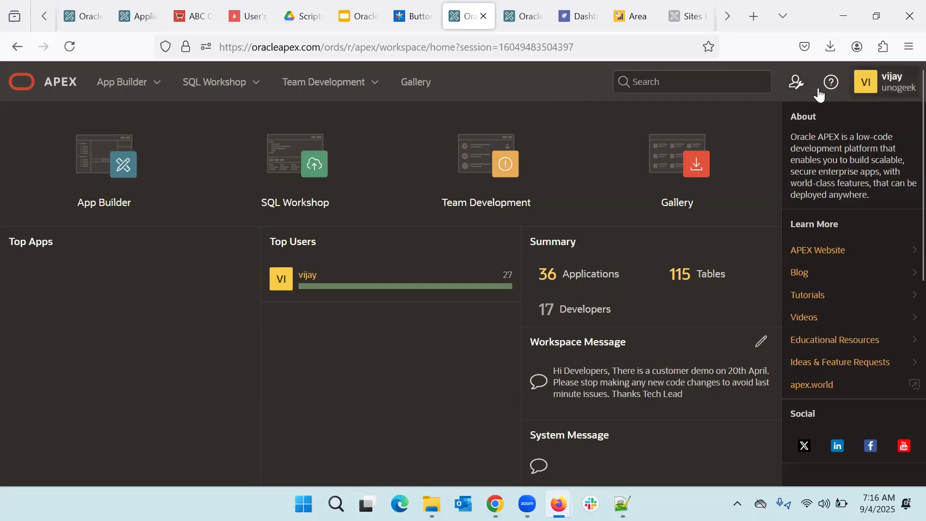
Step: Open About Oracle APEX from the help menu, glance at it, and close it
click(835, 89)
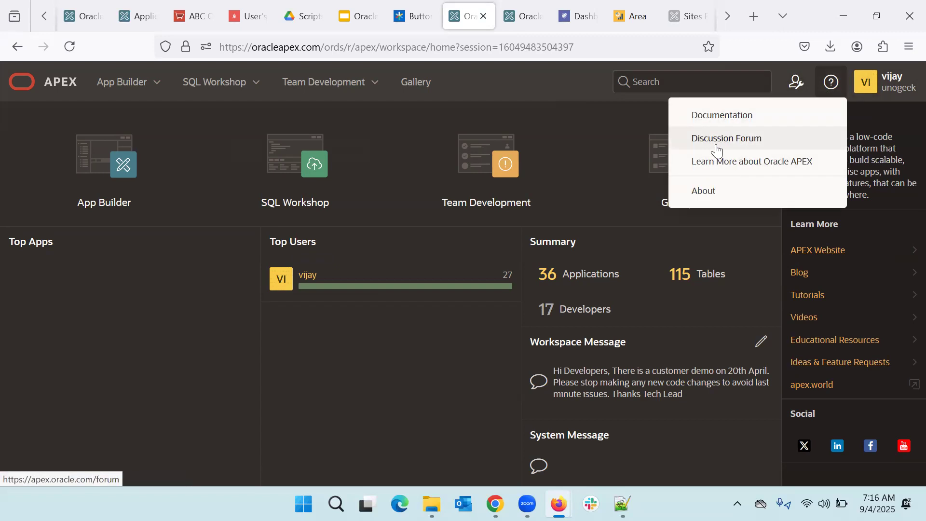
click(703, 192)
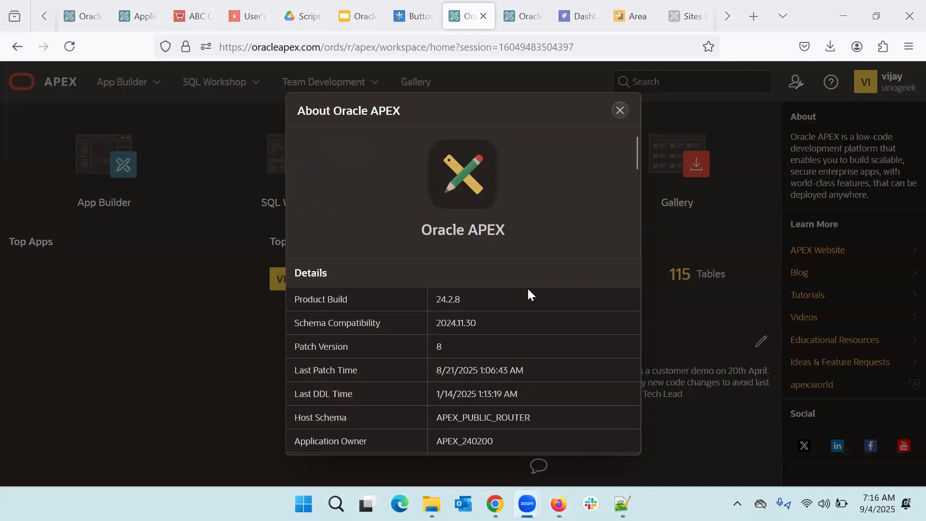
scroll(527, 287, down, 2)
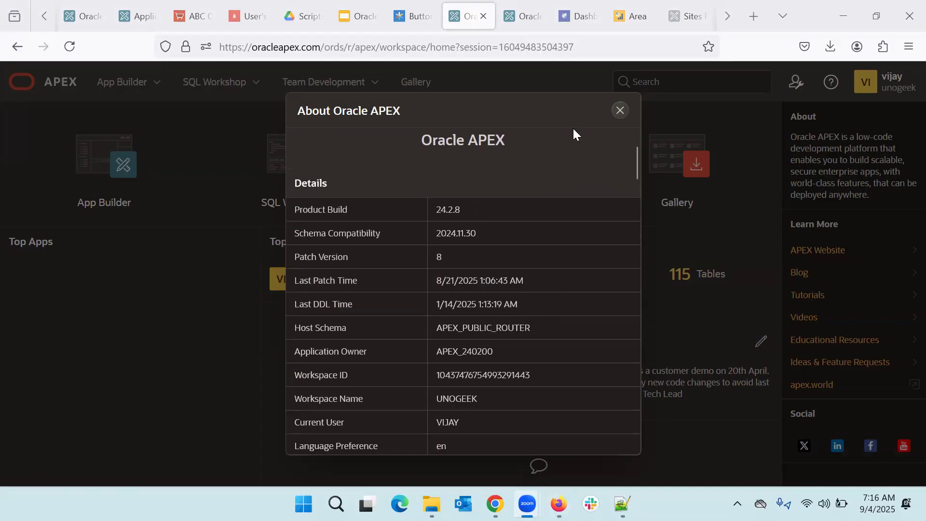
click(619, 110)
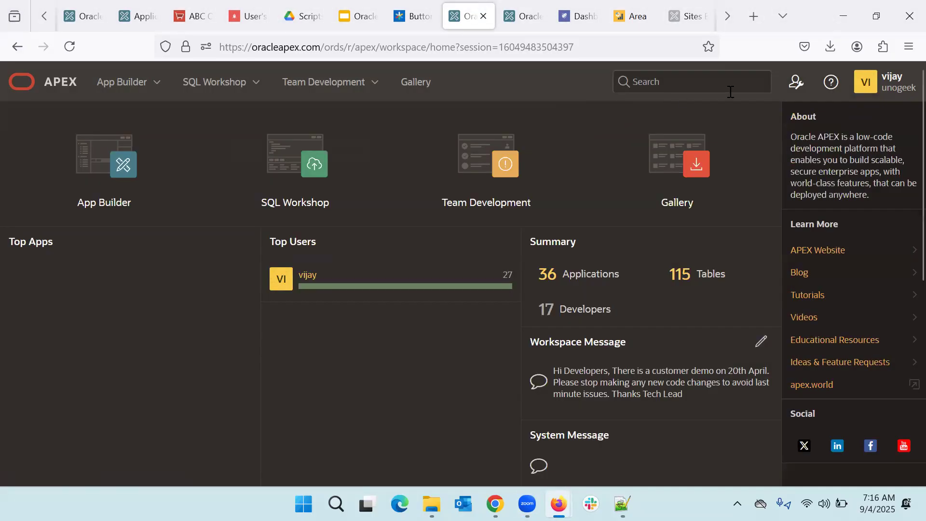
Step: Reopen About Oracle APEX, scroll through the build 24.2.8 details, close it, and check the account menu
click(830, 86)
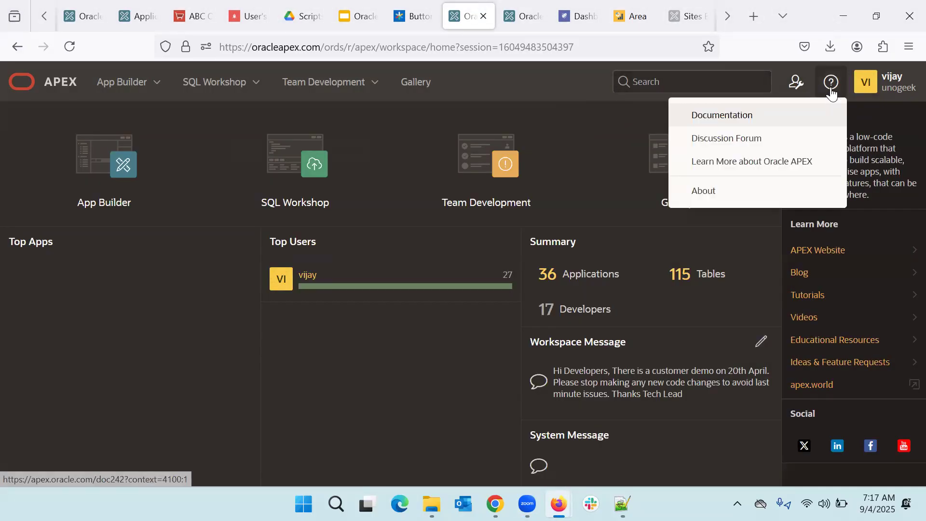
click(703, 193)
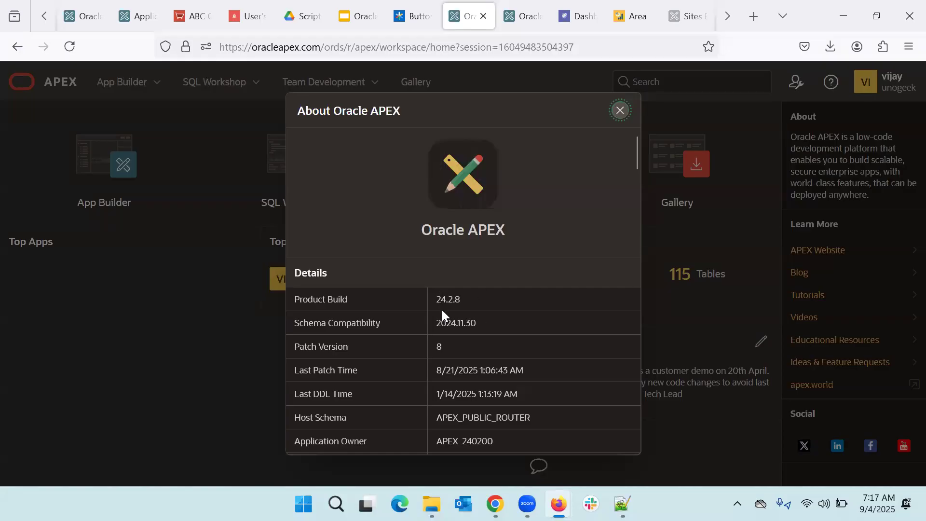
scroll(441, 309, down, 3)
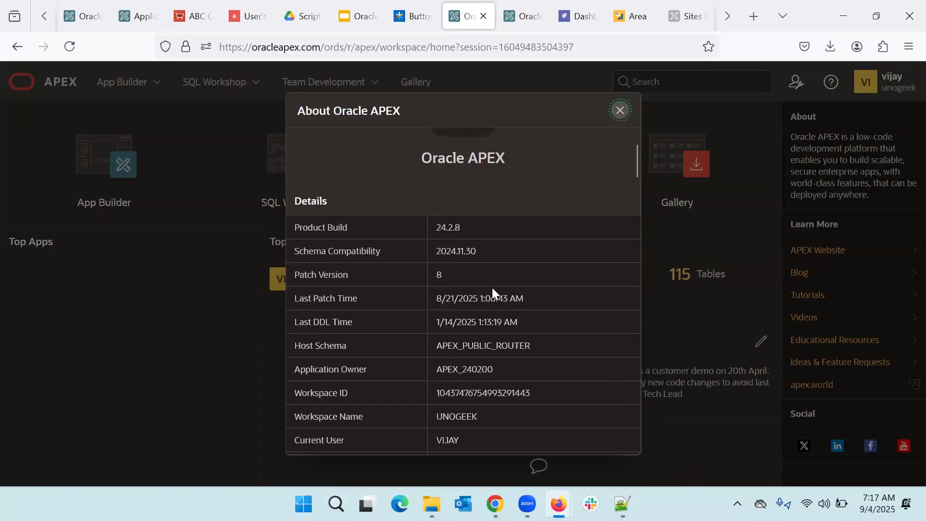
scroll(460, 323, down, 3)
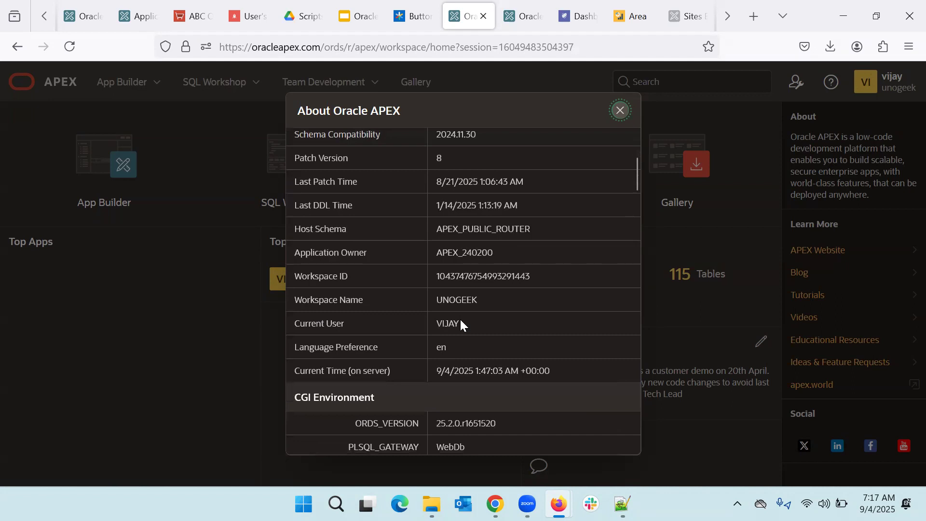
scroll(461, 323, down, 8)
scroll(460, 322, down, 4)
scroll(460, 323, down, 10)
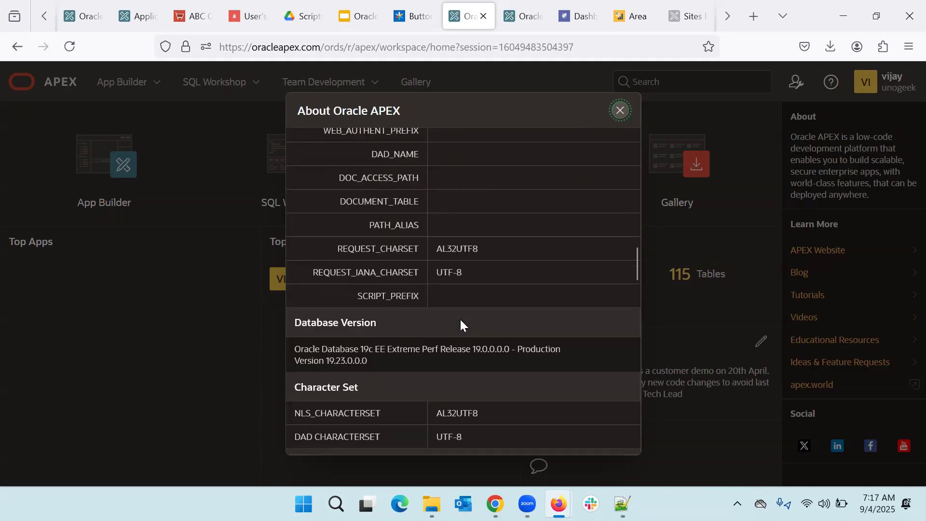
scroll(460, 323, down, 2)
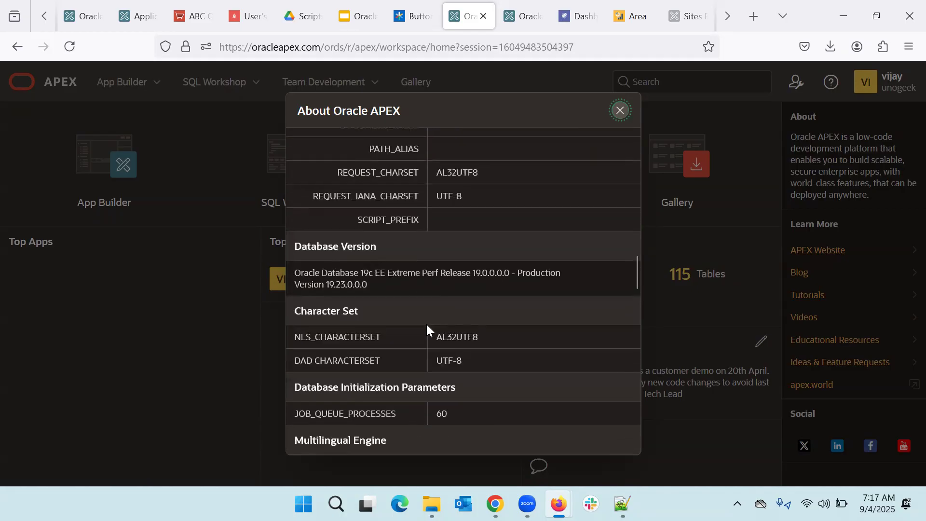
scroll(427, 323, down, 11)
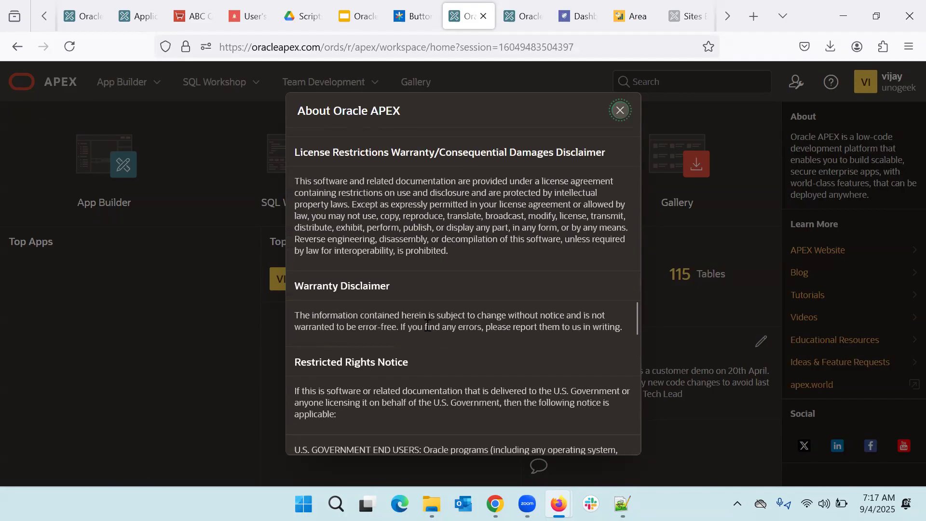
scroll(427, 324, down, 18)
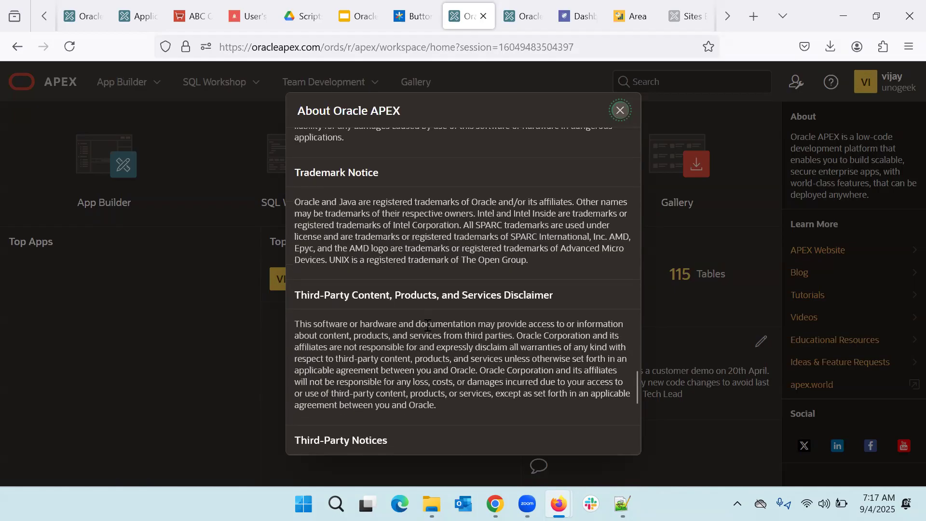
scroll(426, 323, down, 10)
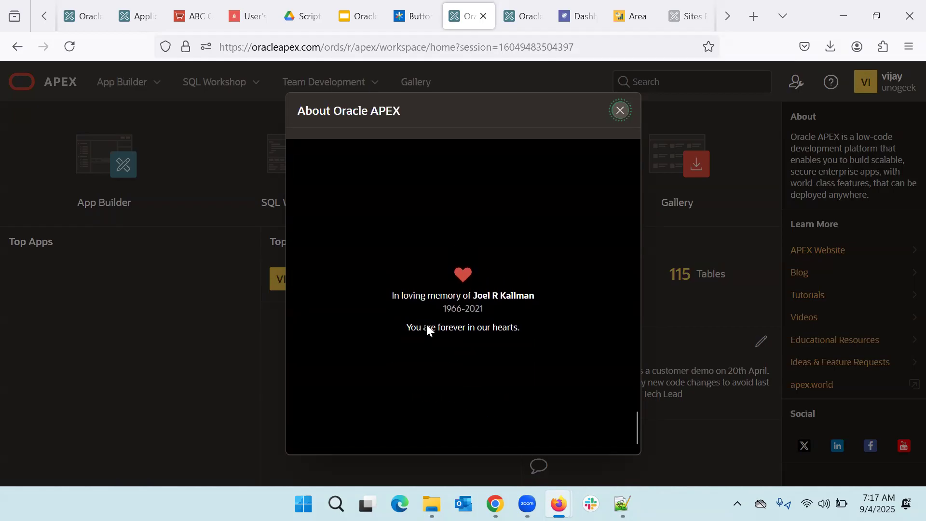
scroll(427, 324, up, 7)
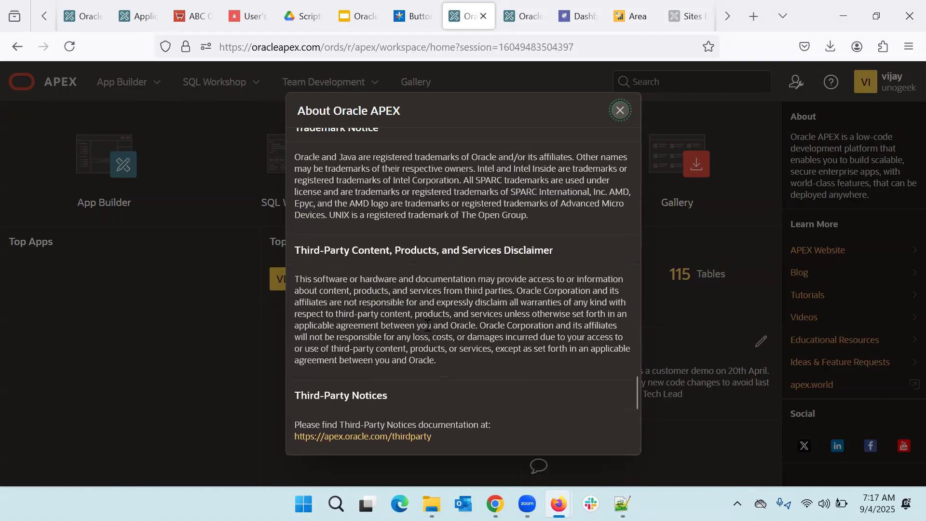
scroll(427, 324, up, 15)
scroll(427, 324, up, 10)
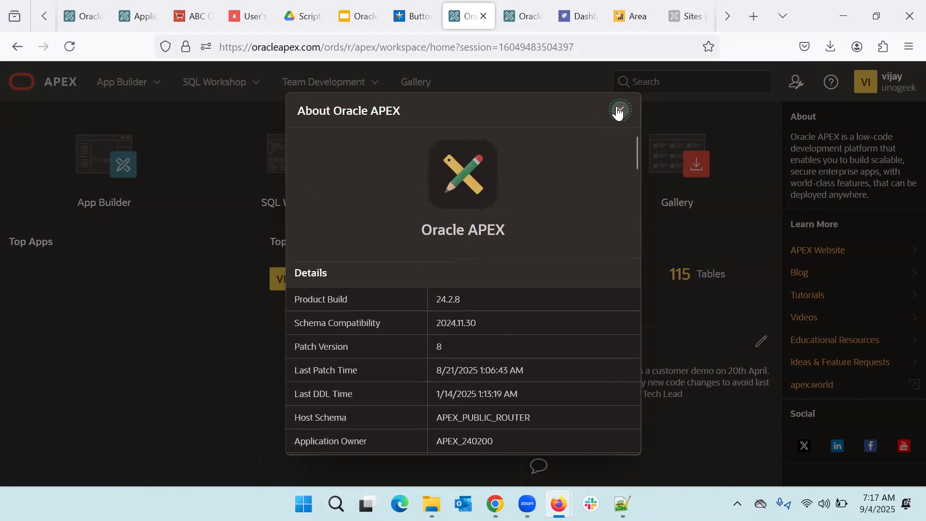
click(619, 111)
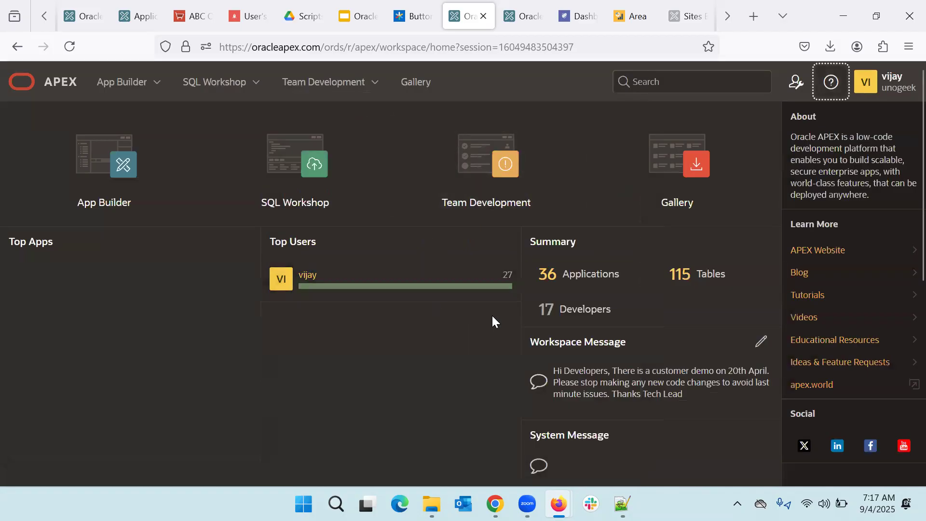
click(885, 92)
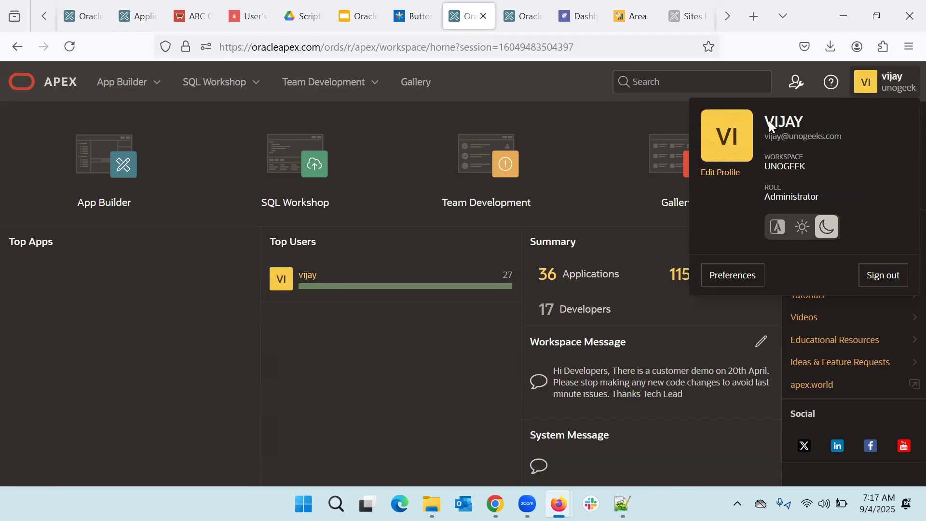
click(789, 195)
click(861, 234)
click(775, 227)
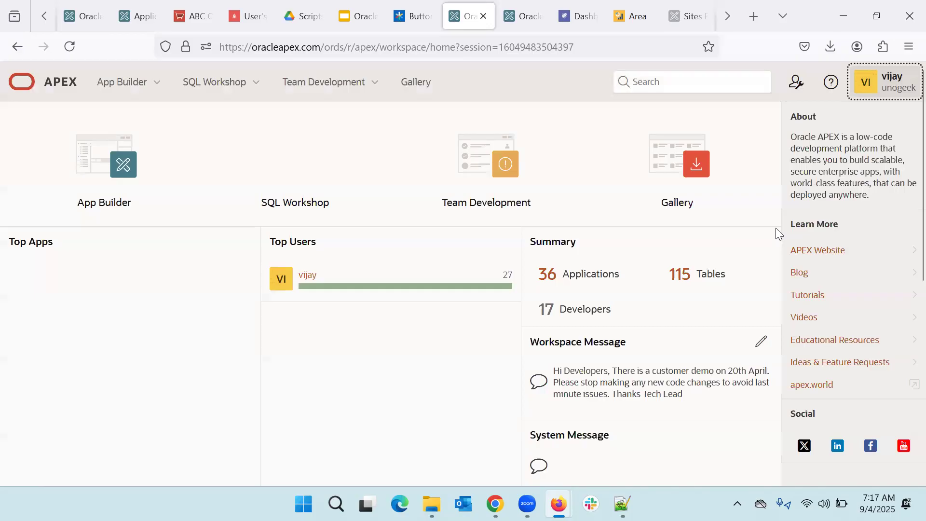
click(899, 78)
click(803, 228)
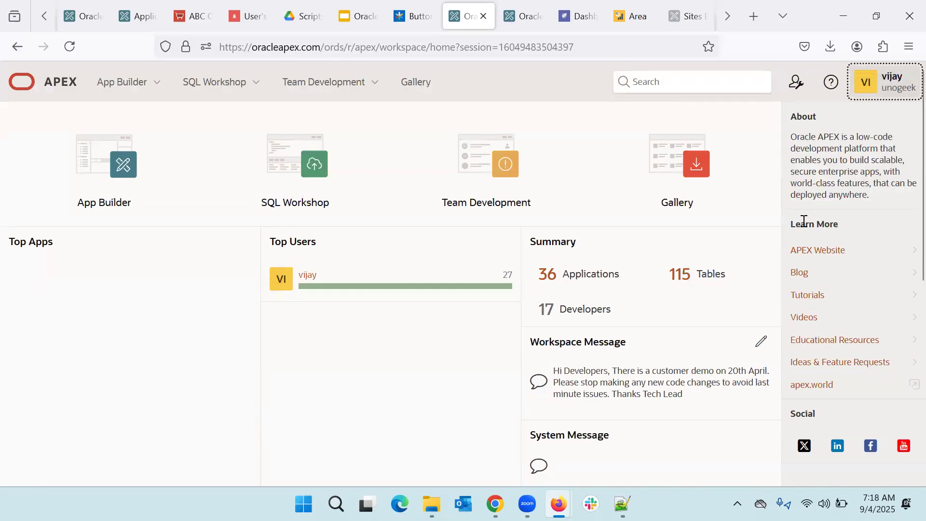
click(901, 93)
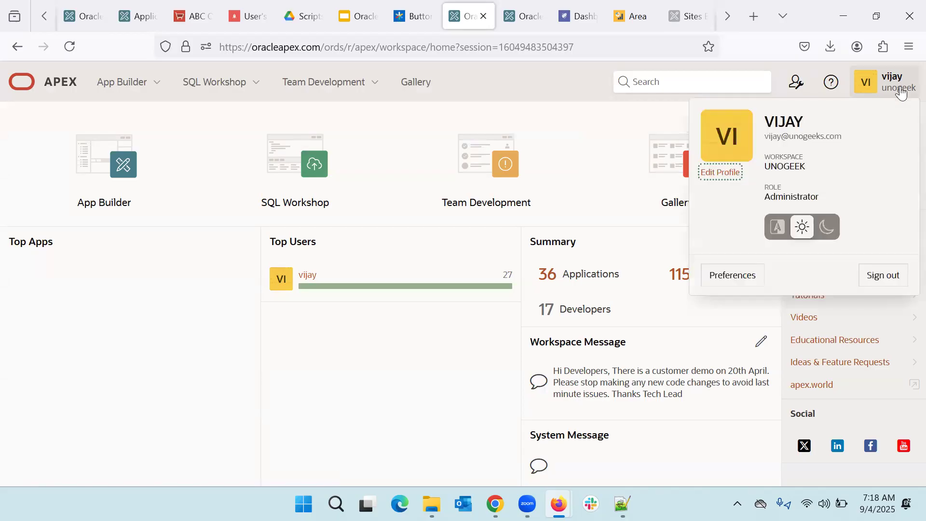
click(828, 228)
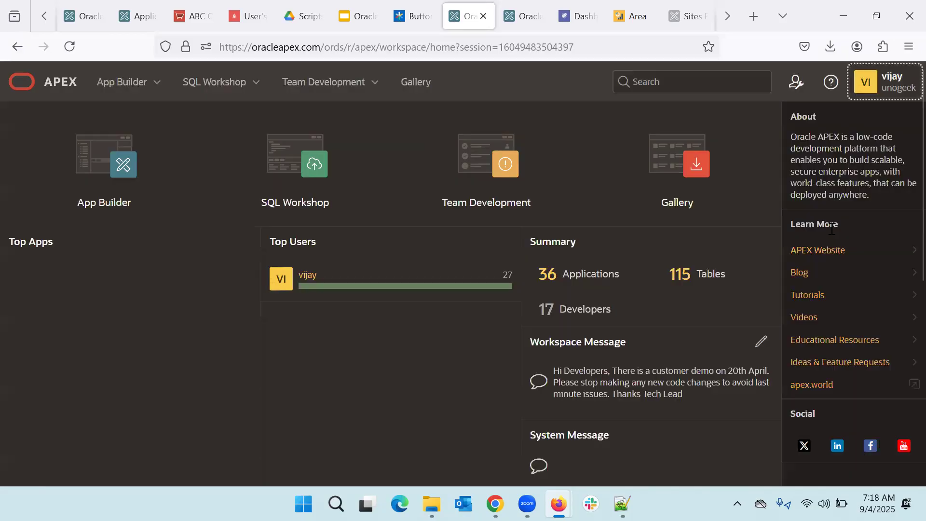
click(888, 89)
key(Tab)
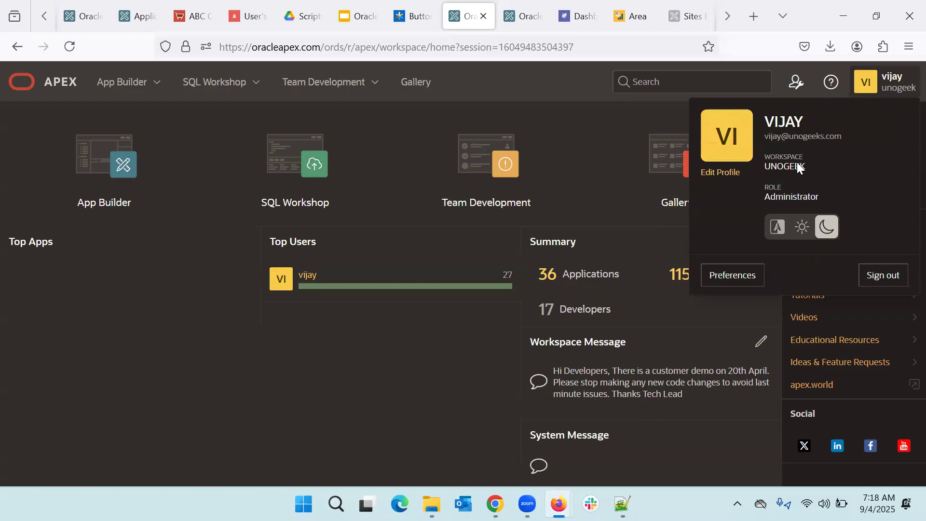
key(Tab)
key(Tab)
key(Tab)
key(Escape)
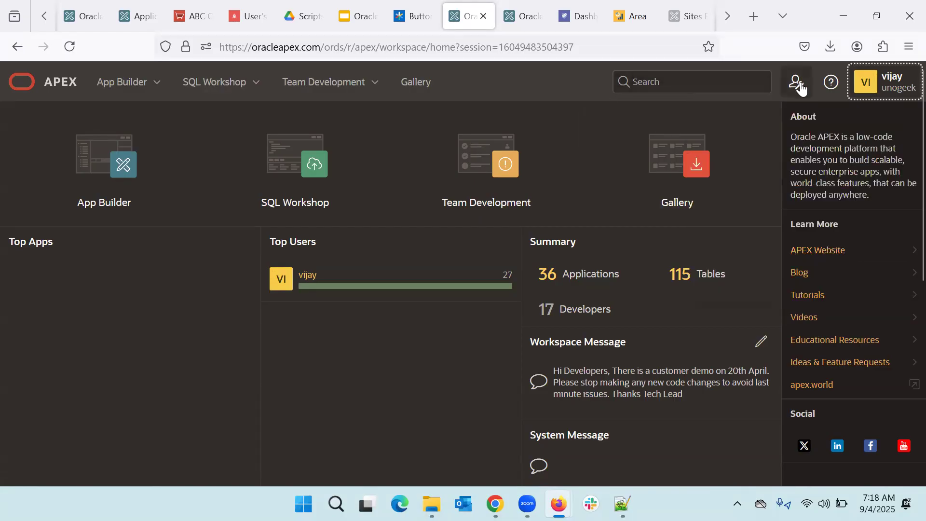
Step: Reach the Workspace Administration page through the Administration menu's Manage Service options
click(801, 89)
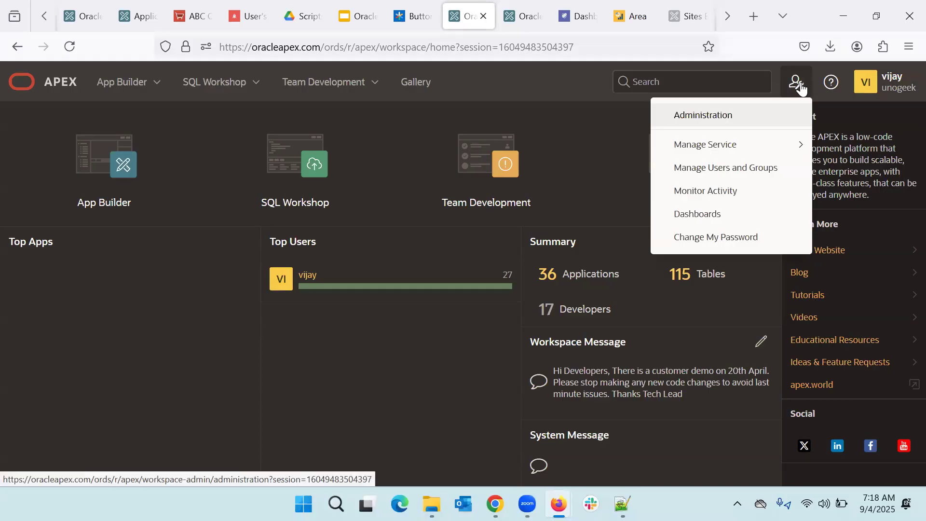
mouse_move(728, 137)
click(890, 83)
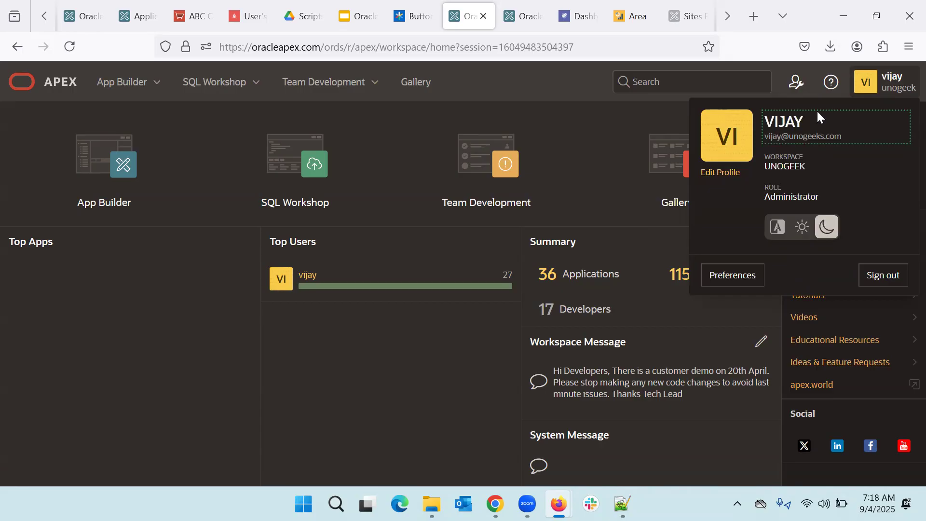
click(801, 90)
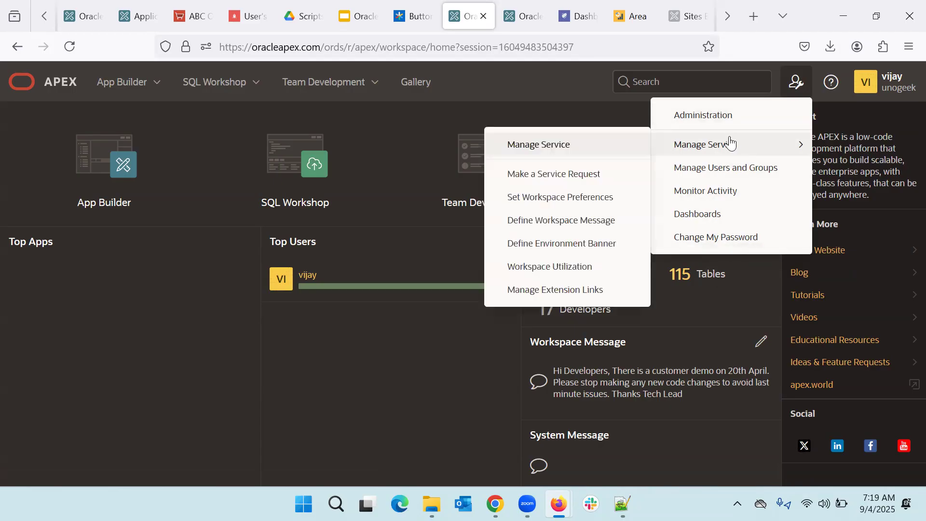
click(704, 119)
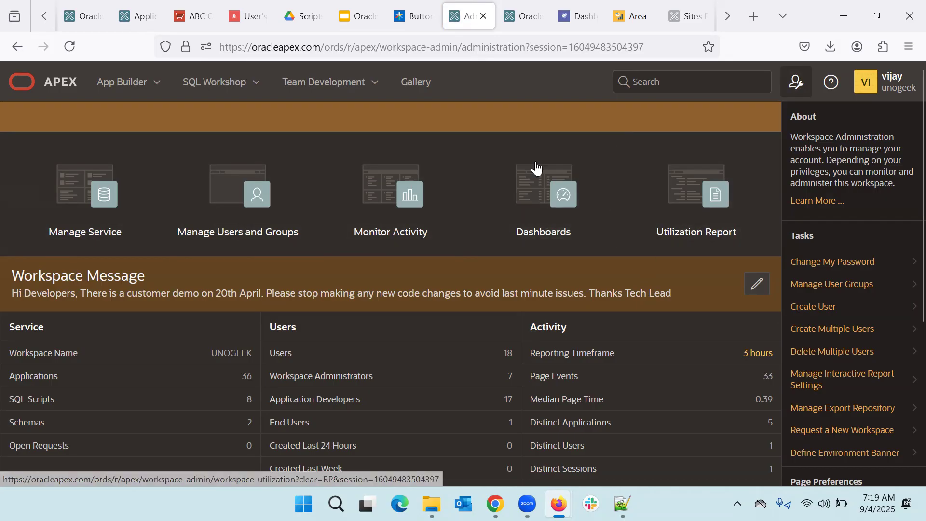
Step: Open Manage Service and its Workspace Utilization report for workspace UNOGEEK
scroll(325, 278, down, 2)
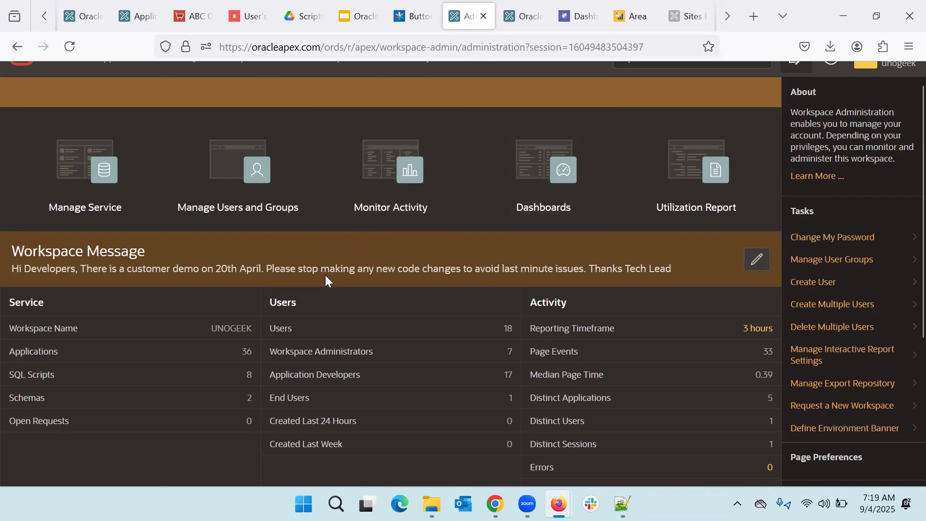
scroll(326, 279, up, 1)
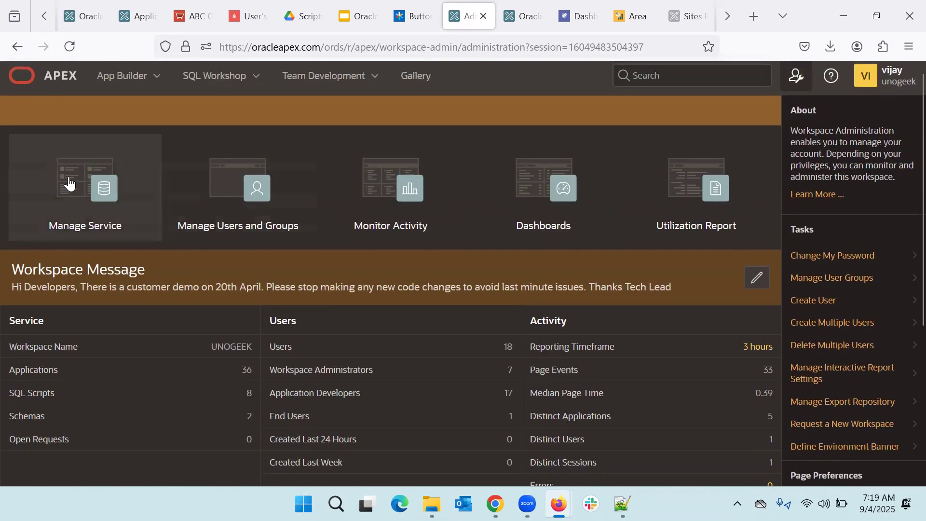
click(104, 229)
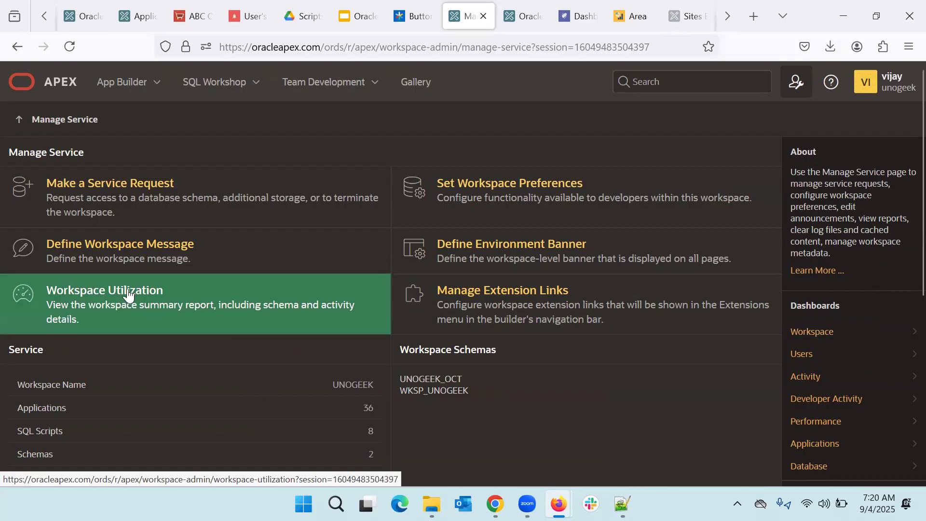
click(208, 317)
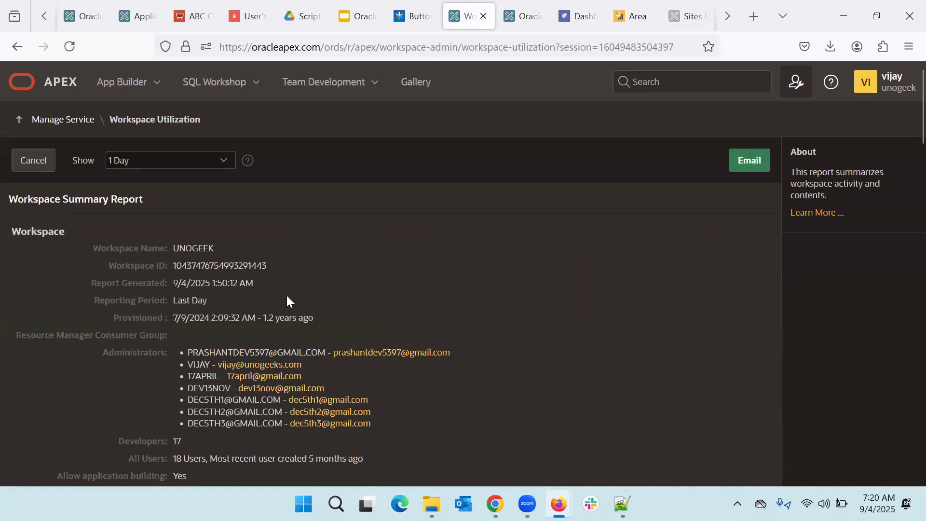
scroll(287, 297, down, 1)
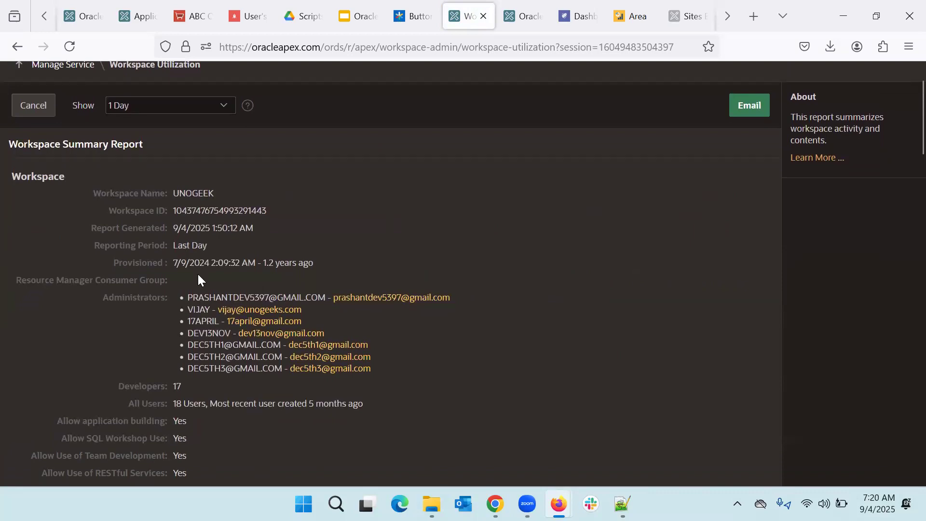
scroll(222, 282, down, 2)
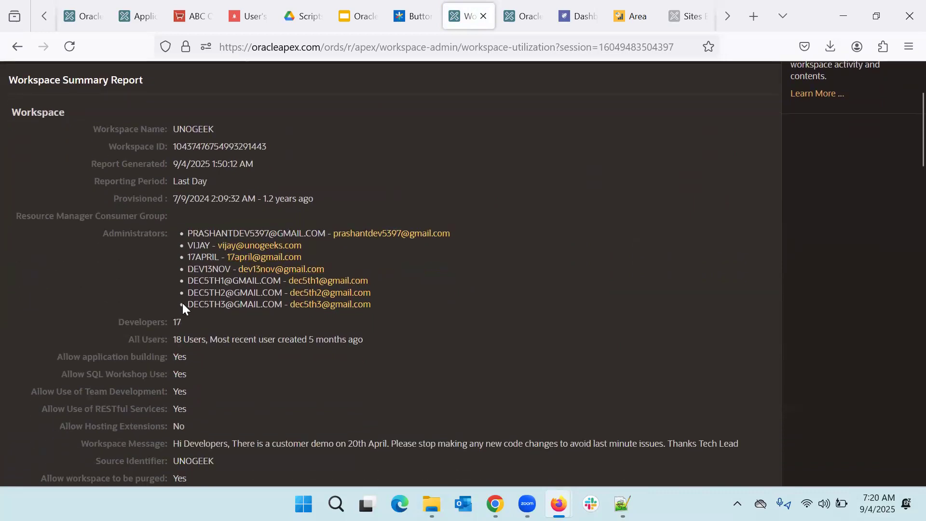
scroll(247, 314, down, 3)
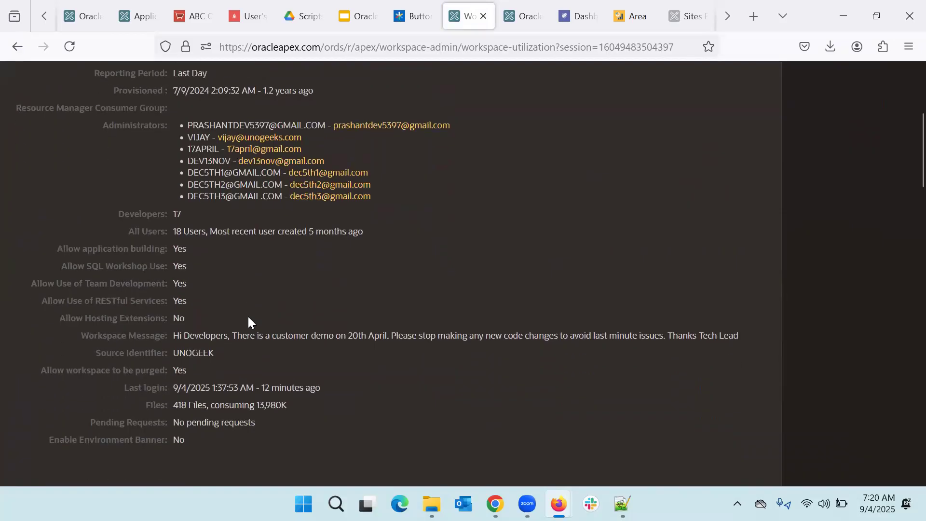
scroll(227, 315, down, 2)
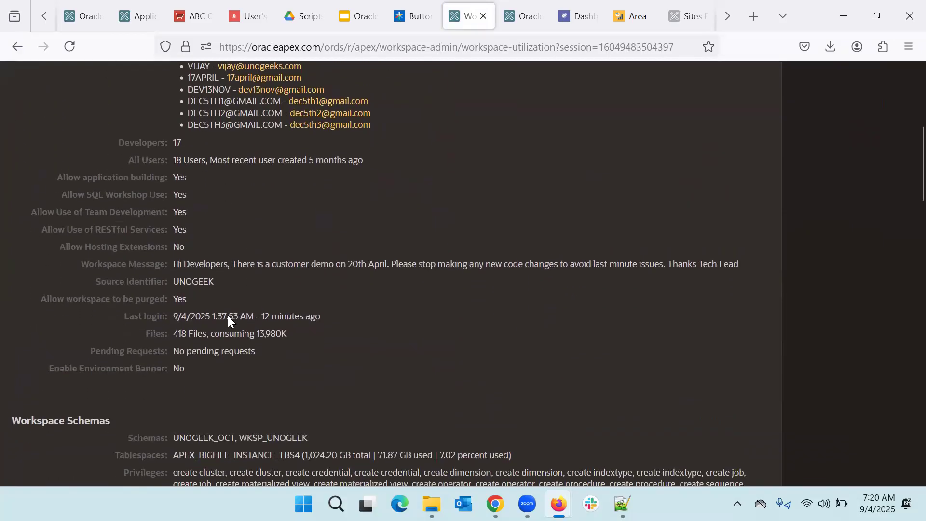
scroll(228, 316, down, 2)
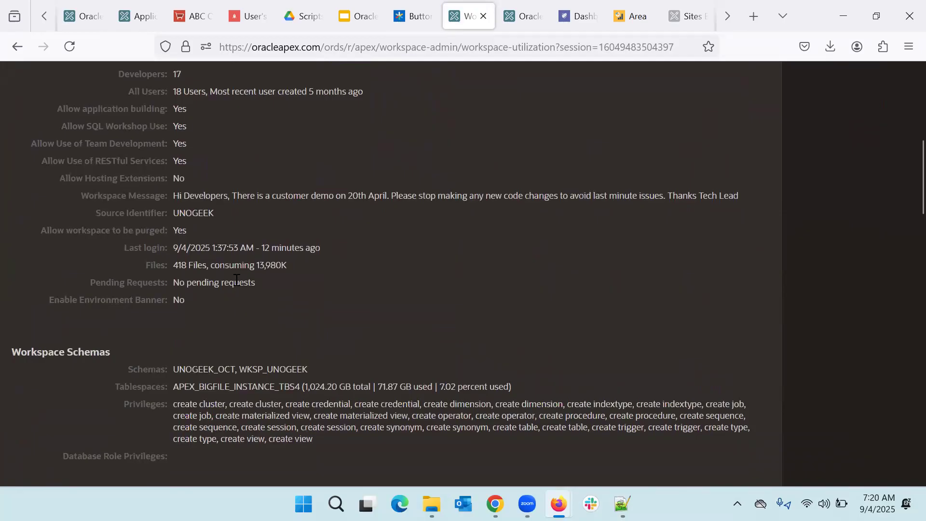
scroll(227, 303, down, 1)
scroll(227, 301, down, 2)
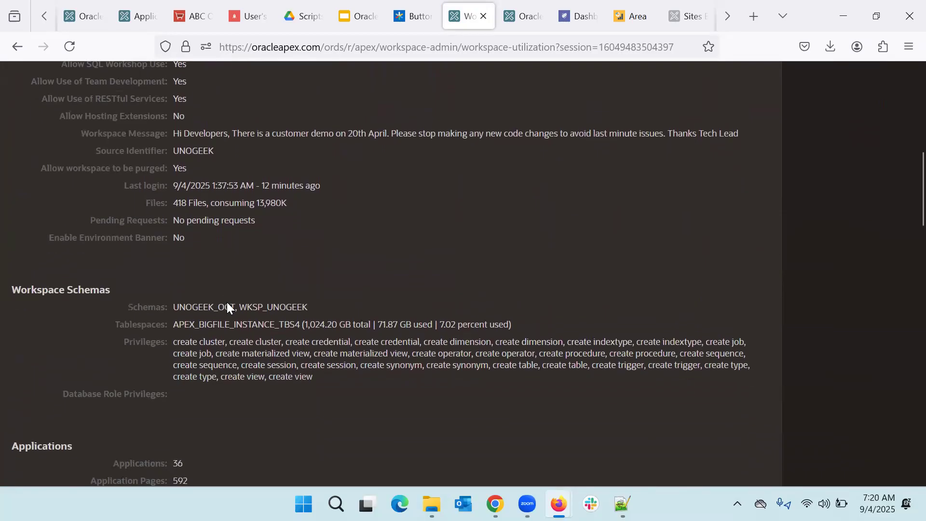
scroll(161, 307, down, 1)
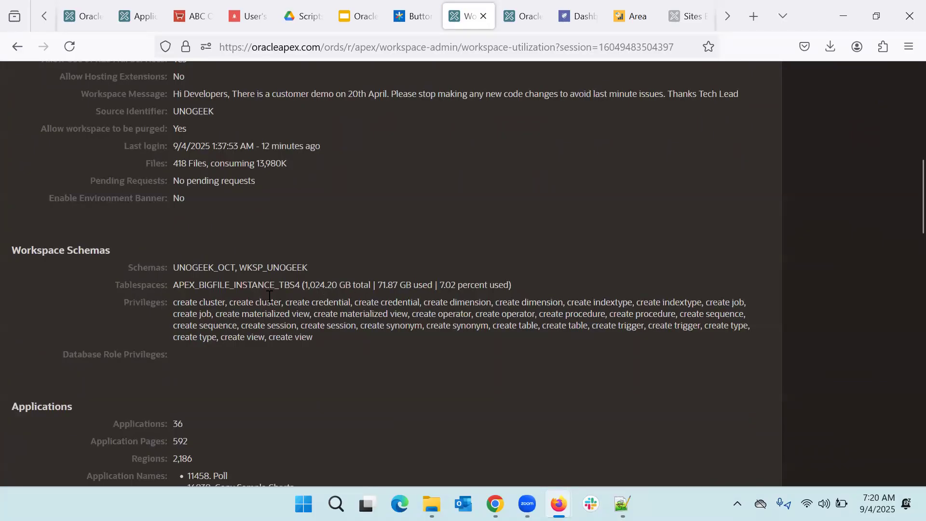
drag(179, 285, 511, 287)
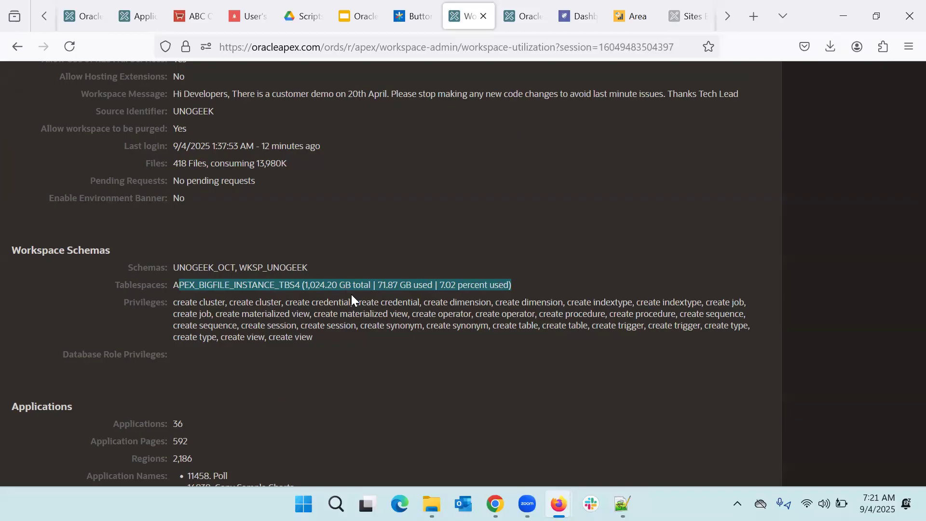
Step: Scroll through the Workspace Utilization report to review its figures
scroll(351, 294, down, 5)
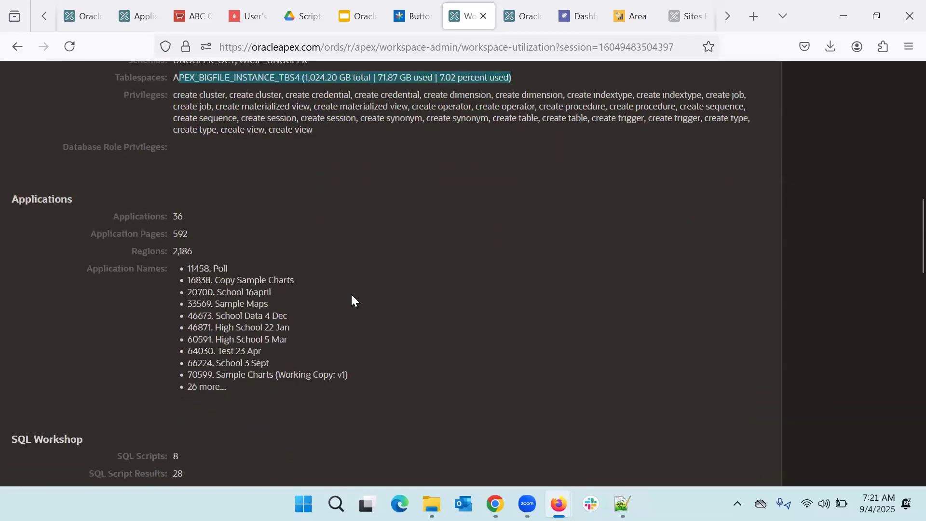
scroll(351, 299, down, 2)
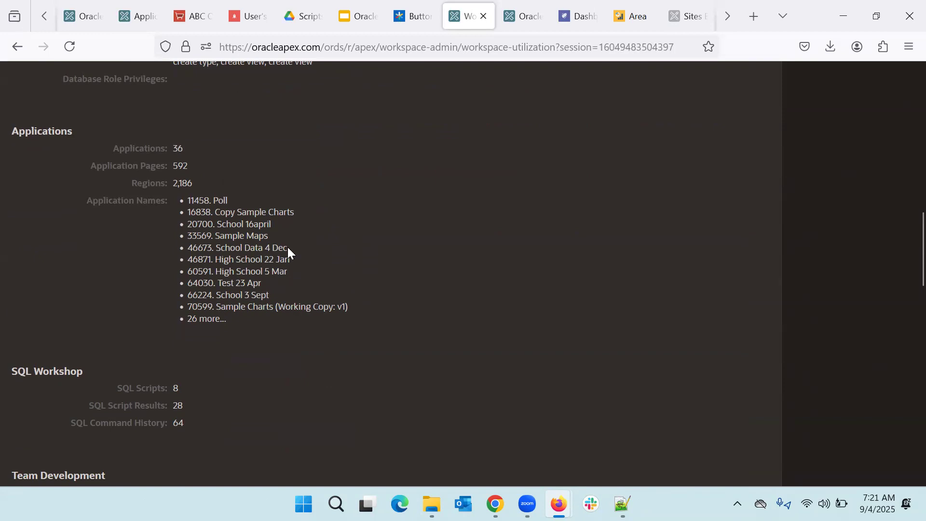
scroll(287, 247, down, 2)
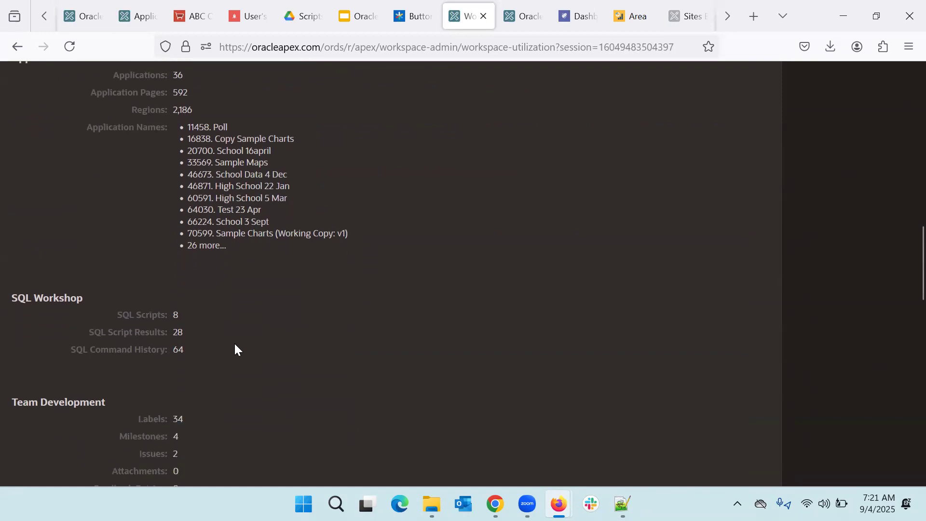
scroll(235, 342, down, 3)
scroll(236, 343, down, 6)
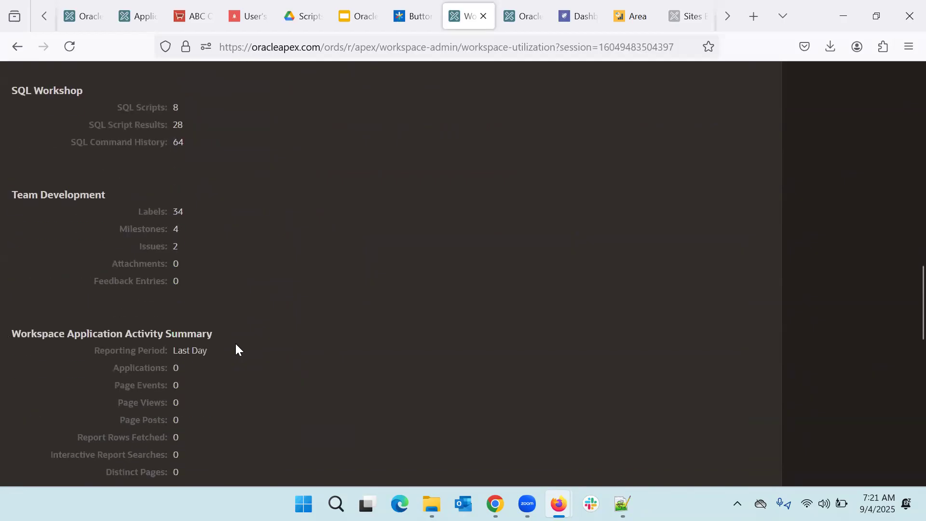
scroll(235, 347, down, 7)
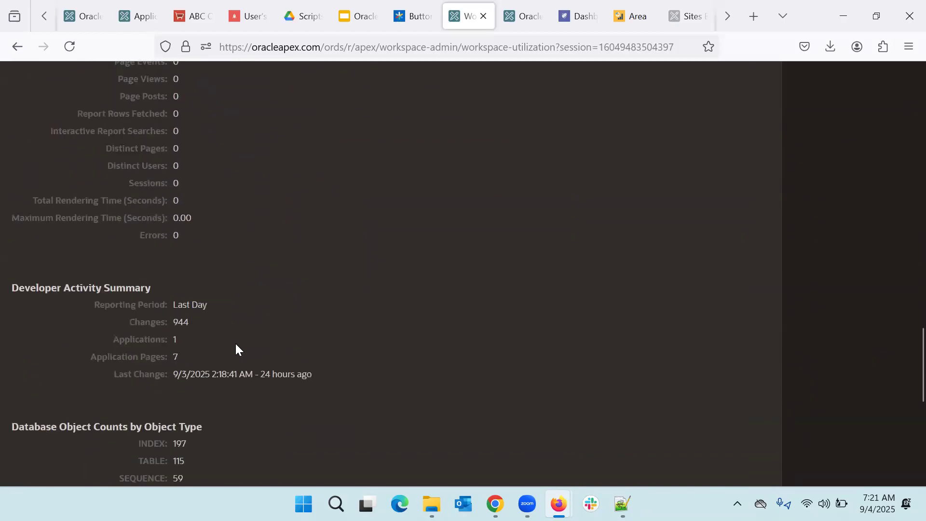
scroll(235, 347, down, 4)
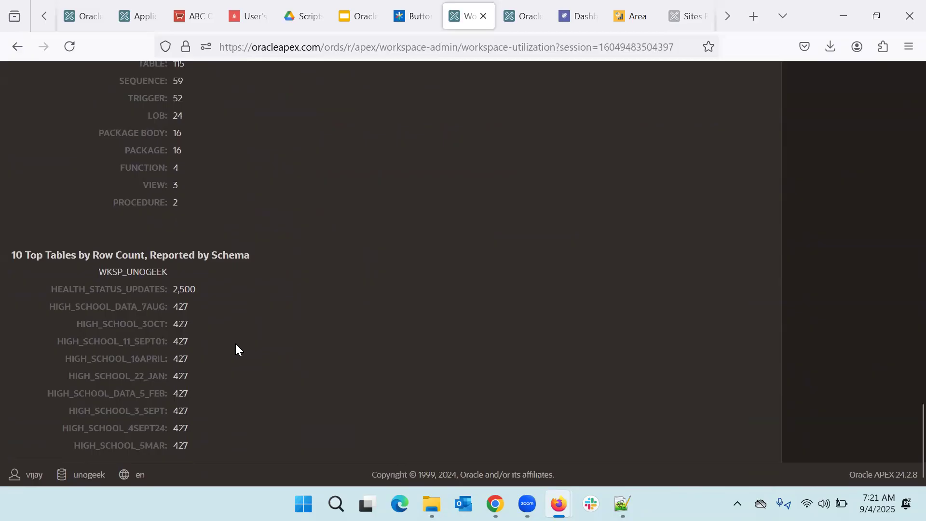
scroll(235, 347, up, 11)
scroll(235, 343, up, 20)
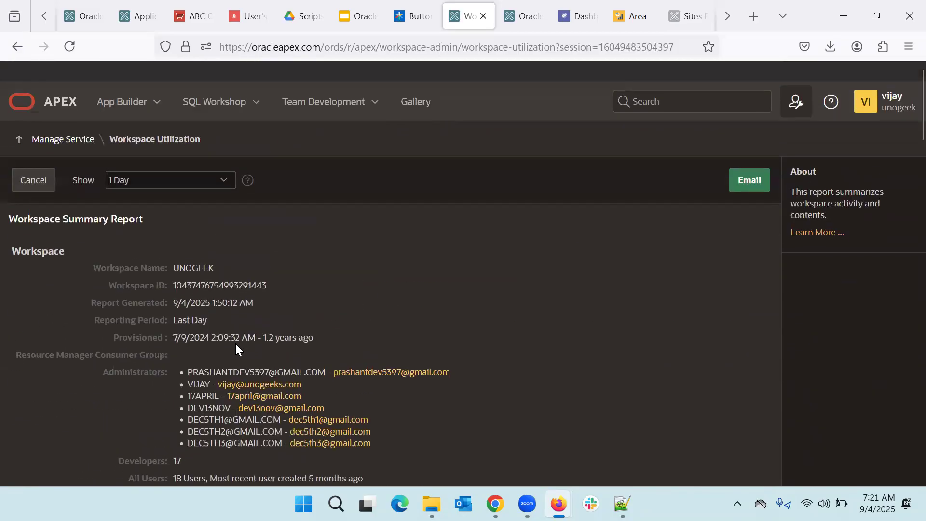
scroll(269, 341, down, 9)
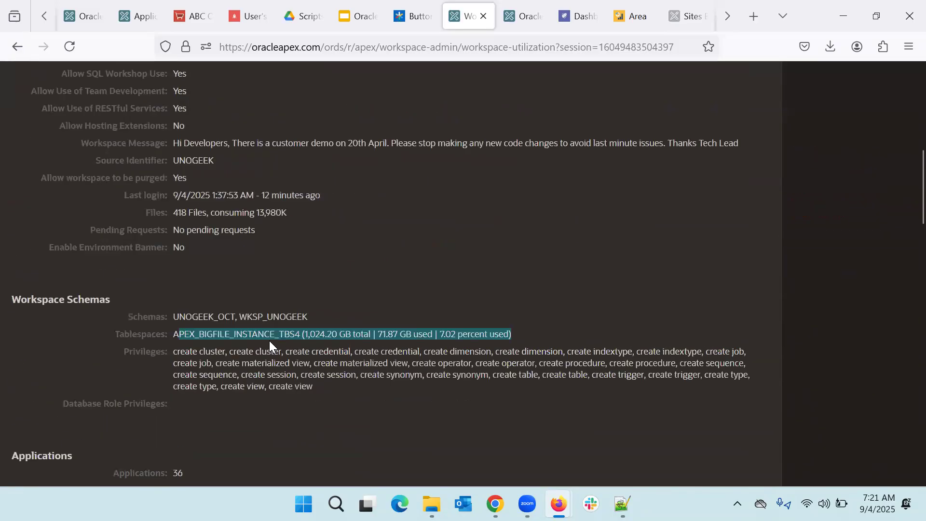
Step: Highlight the tablespace figures and schemas UNOGEEK_OCT and WKSP_UNOGEEK, then go back to Manage Service
click(318, 347)
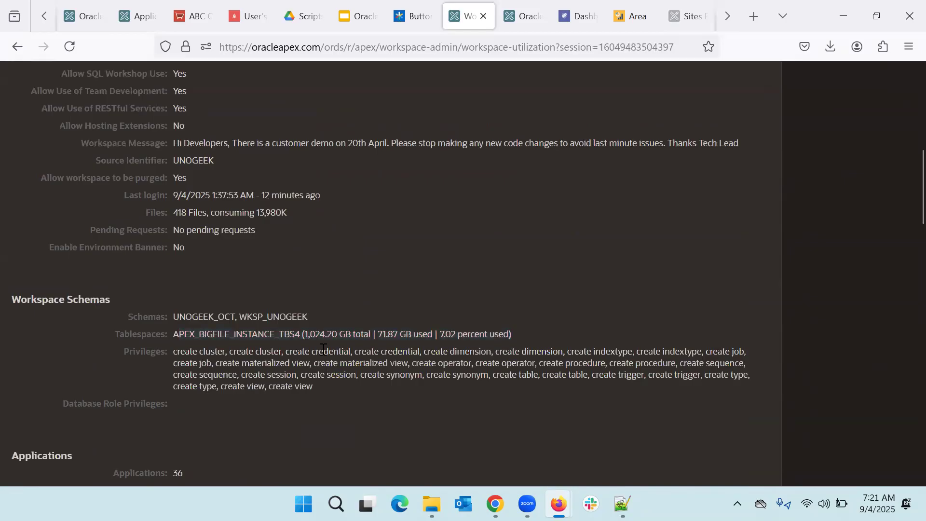
drag(305, 336, 525, 334)
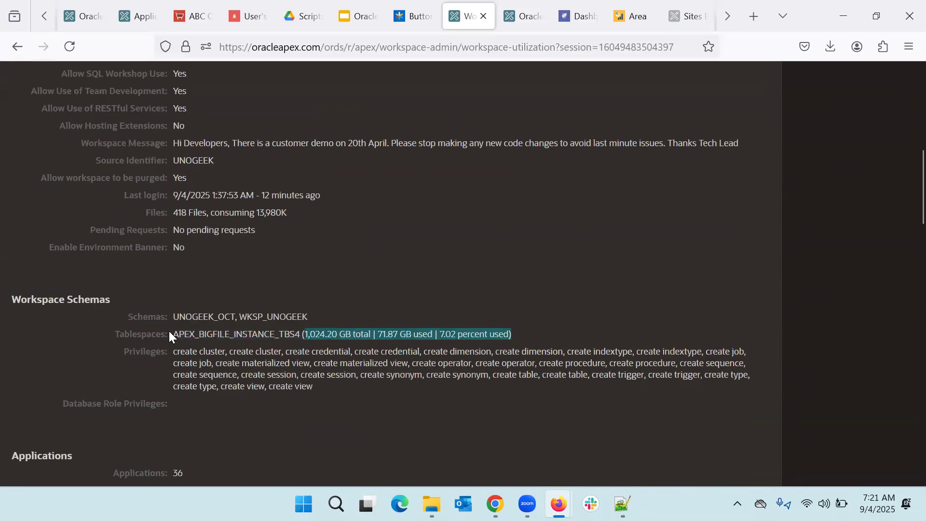
click(173, 316)
drag(173, 316, 312, 316)
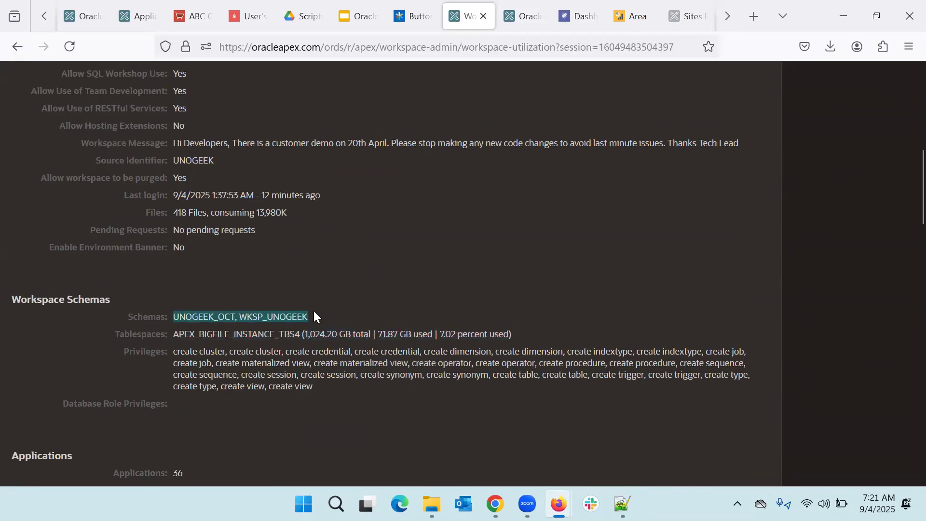
scroll(295, 313, up, 10)
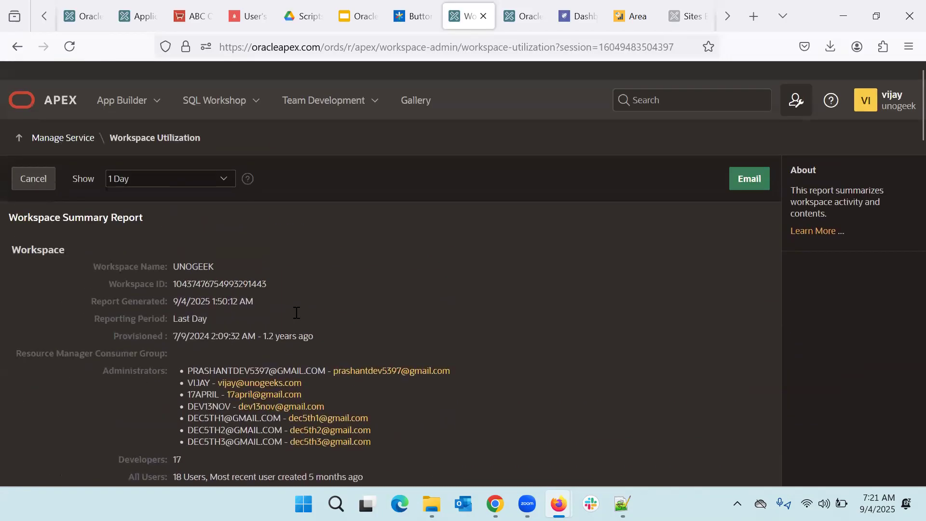
click(62, 120)
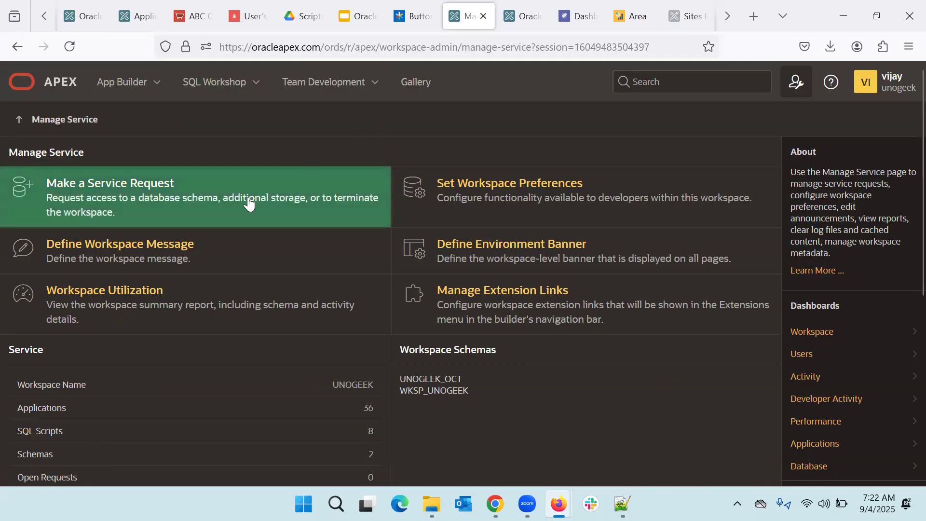
Step: Start a new service request of type Request Storage and continue to Define Request
click(102, 202)
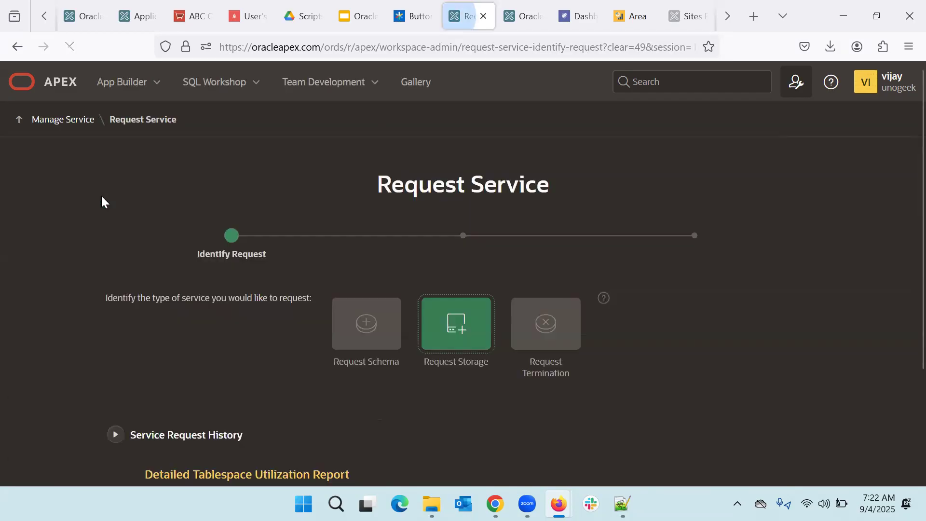
scroll(341, 248, down, 1)
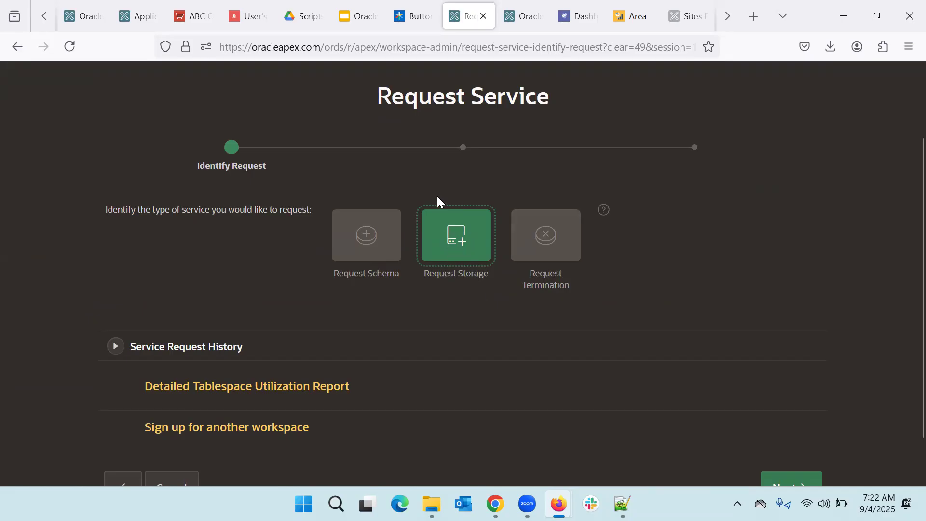
scroll(527, 342, down, 1)
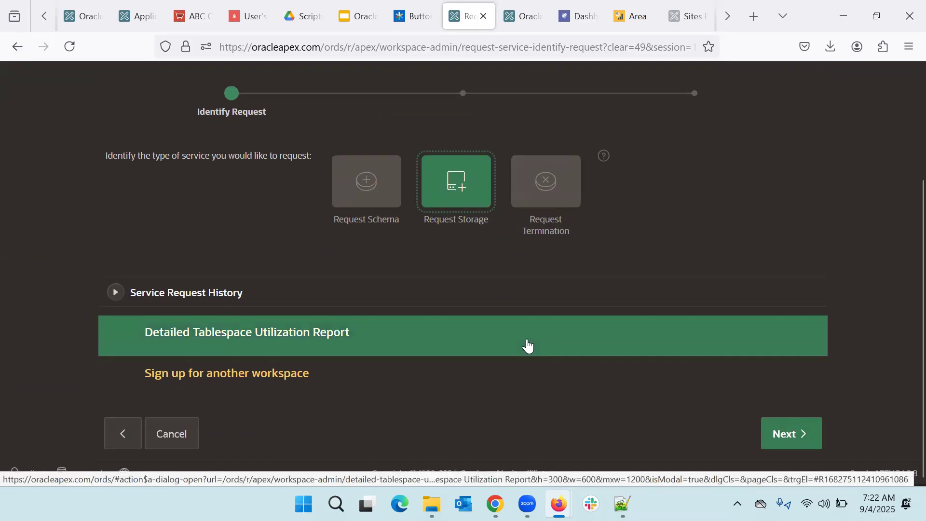
click(798, 445)
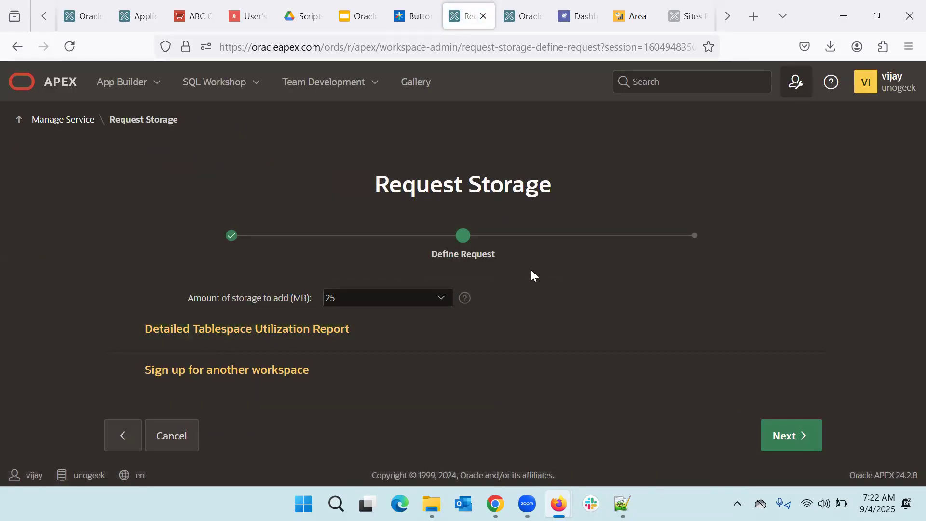
Step: Try requesting 100 MB of additional storage, which is rejected
click(421, 299)
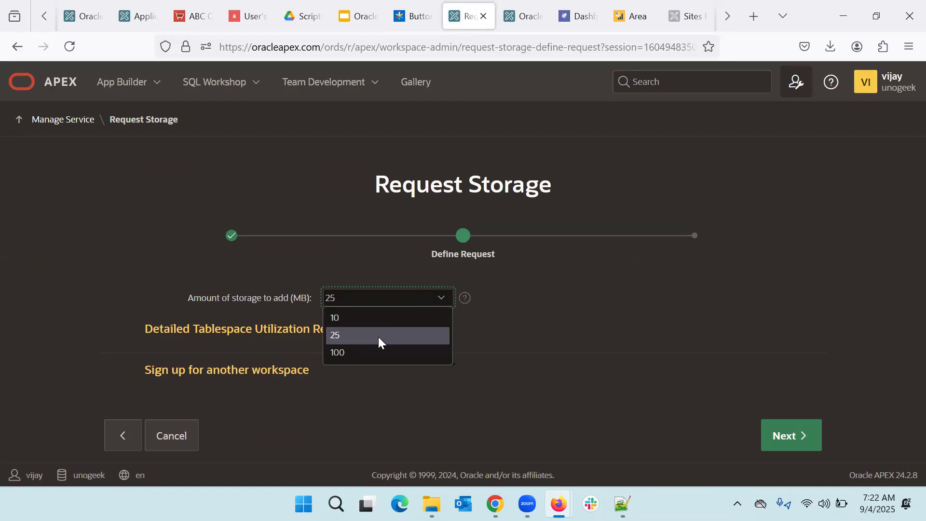
click(353, 355)
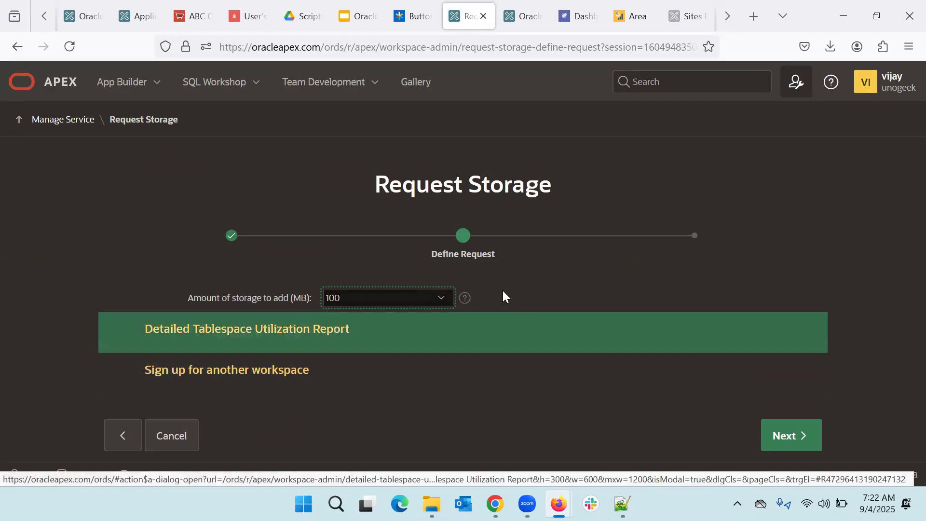
click(795, 447)
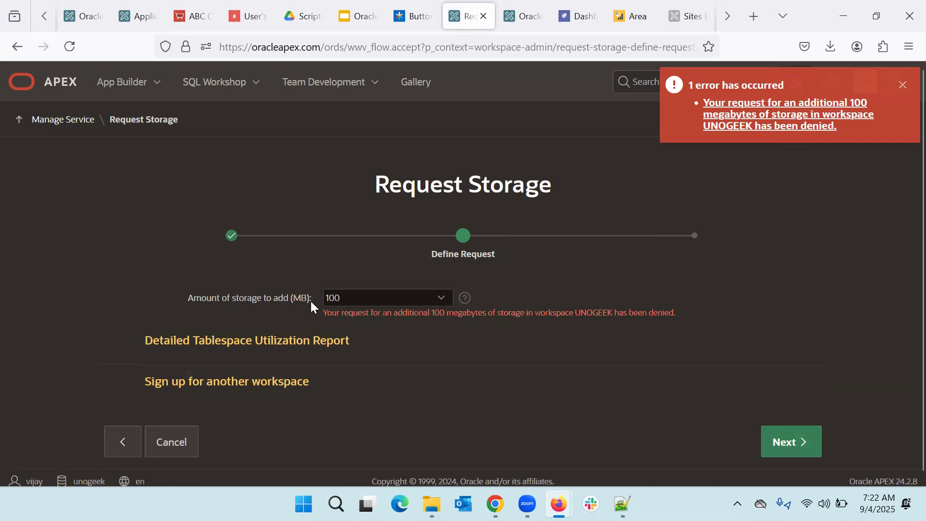
Step: Request 10 MB of additional storage instead and submit it, then reopen the summary report
click(397, 303)
click(368, 319)
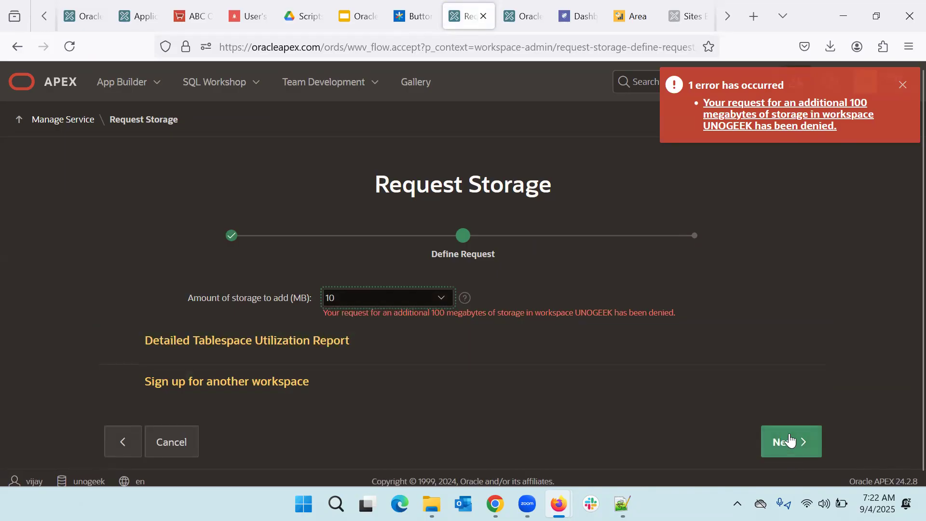
click(805, 435)
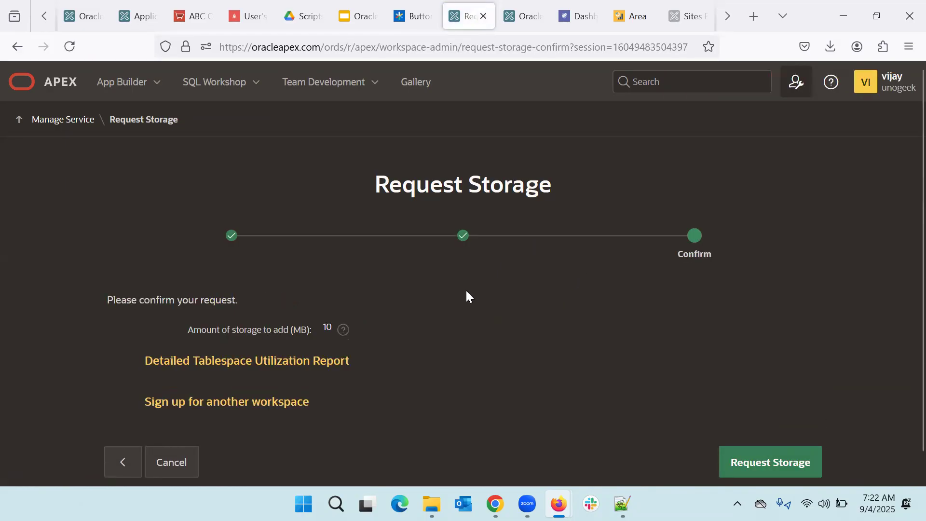
scroll(465, 289, down, 1)
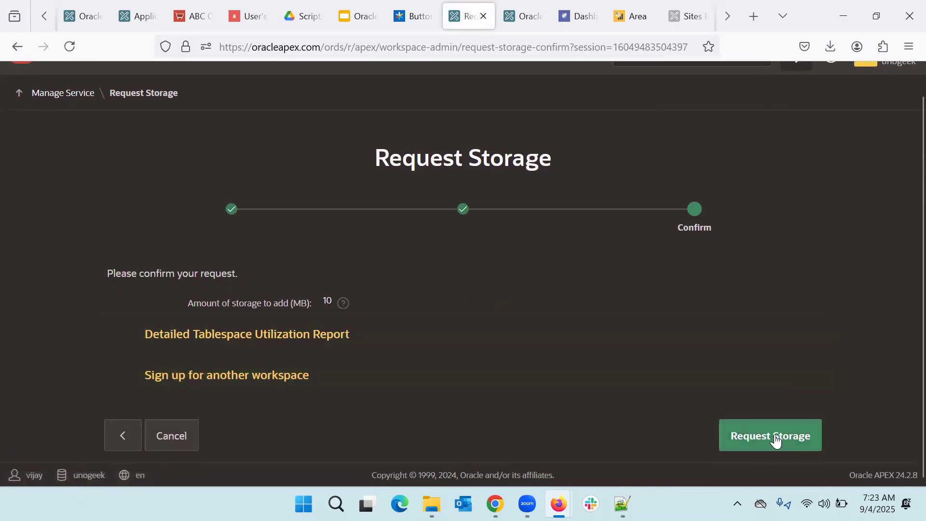
click(775, 442)
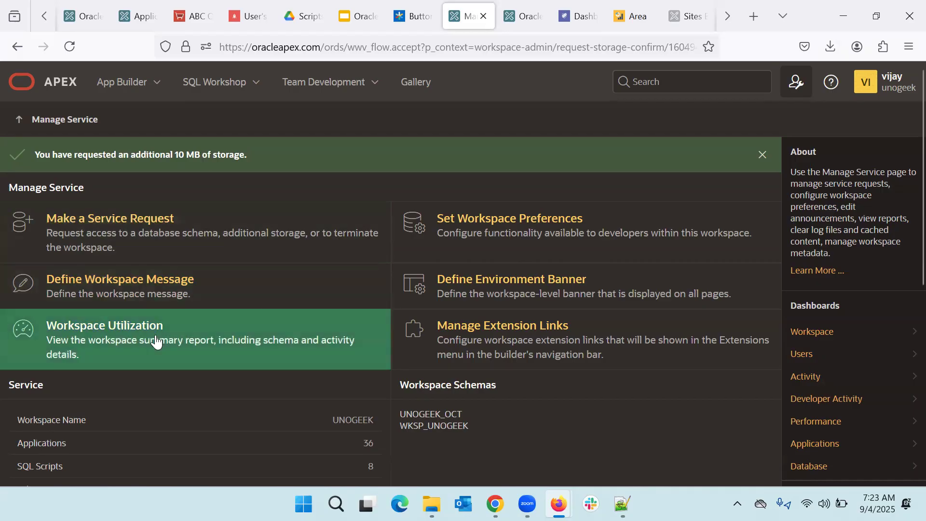
click(156, 341)
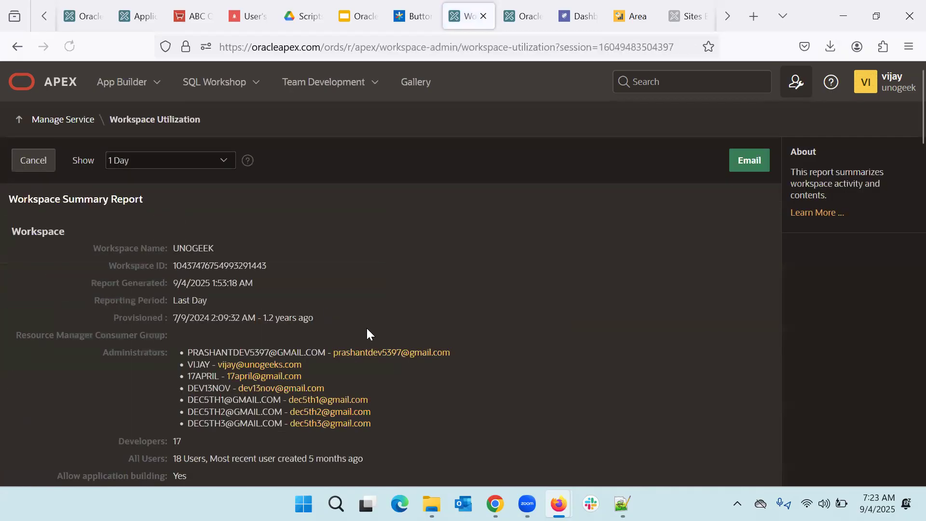
scroll(367, 330, down, 6)
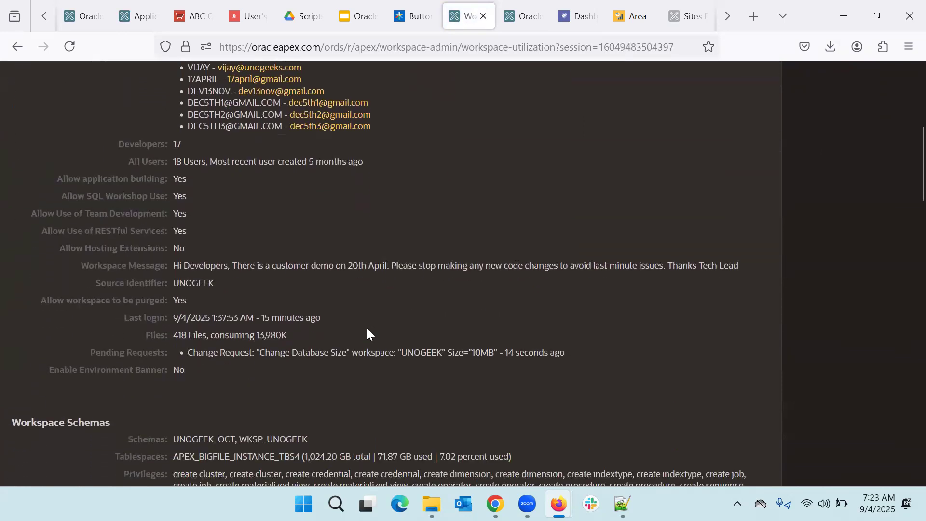
drag(93, 353, 567, 356)
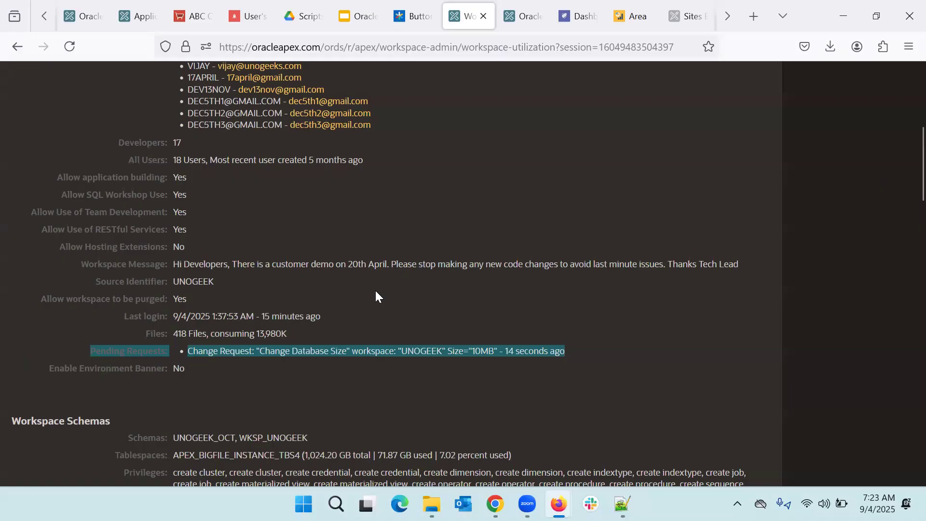
scroll(375, 288, up, 6)
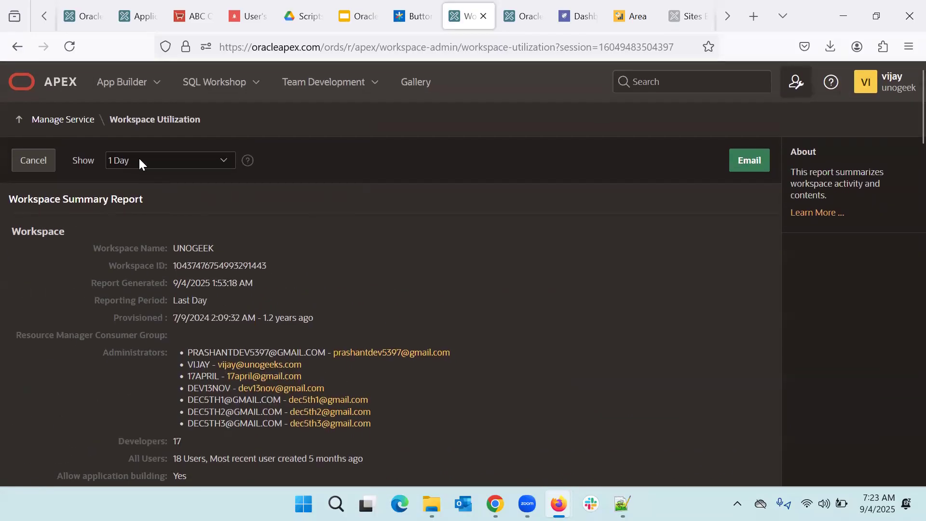
Step: Go back through Manage Service to the workspace home page
click(67, 120)
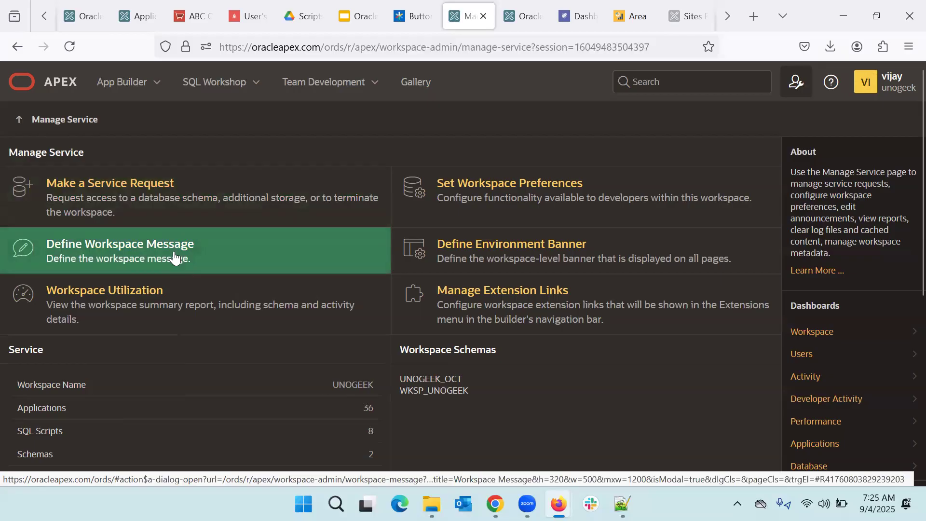
click(58, 83)
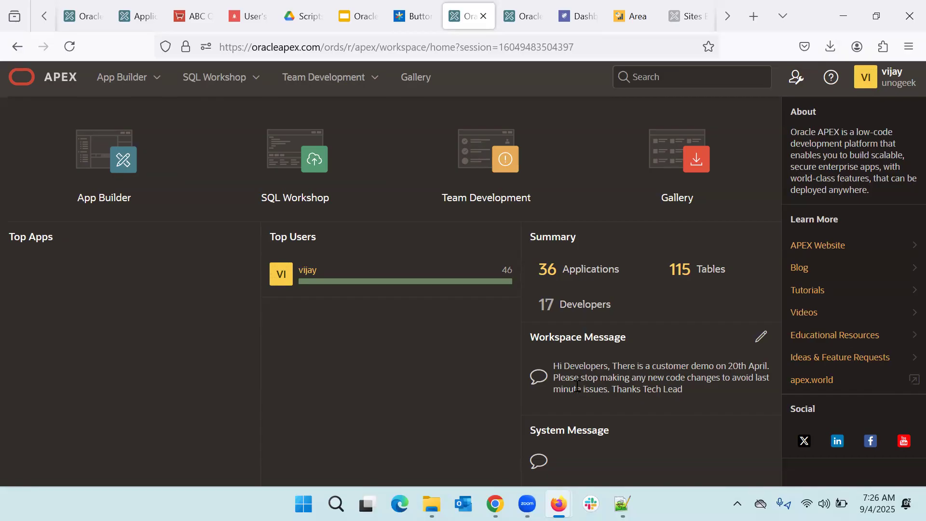
scroll(577, 386, down, 1)
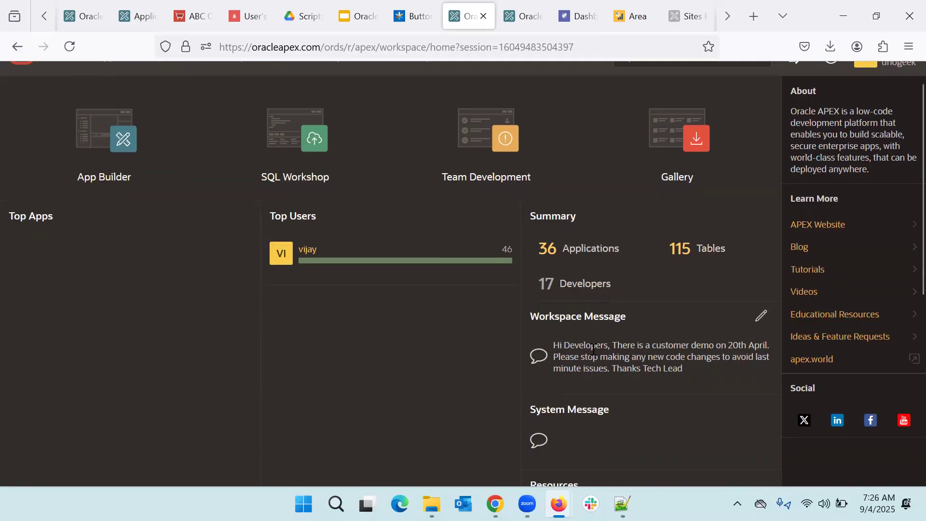
scroll(592, 348, up, 1)
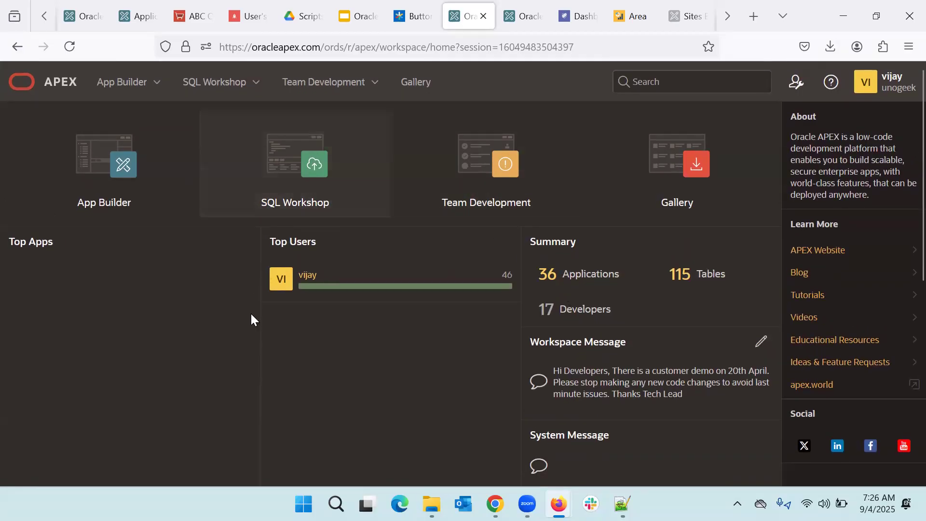
scroll(465, 388, down, 2)
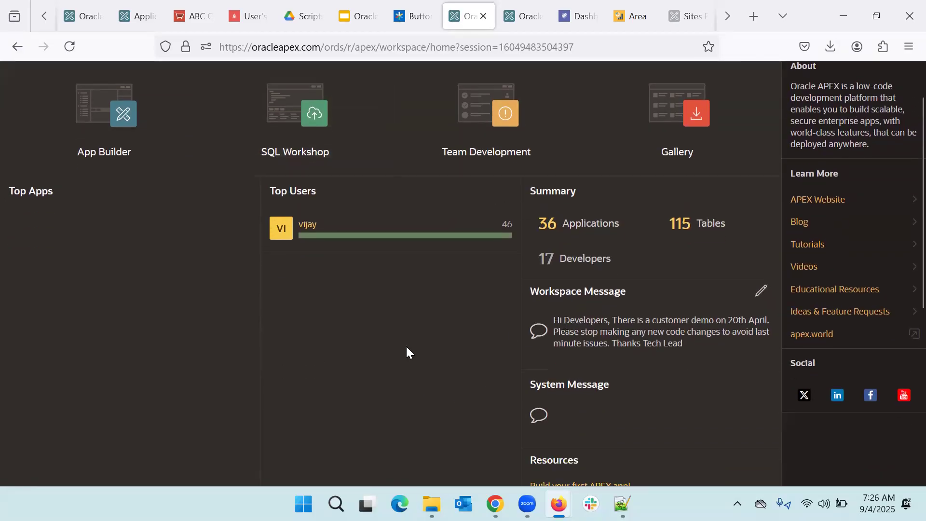
scroll(406, 348, up, 2)
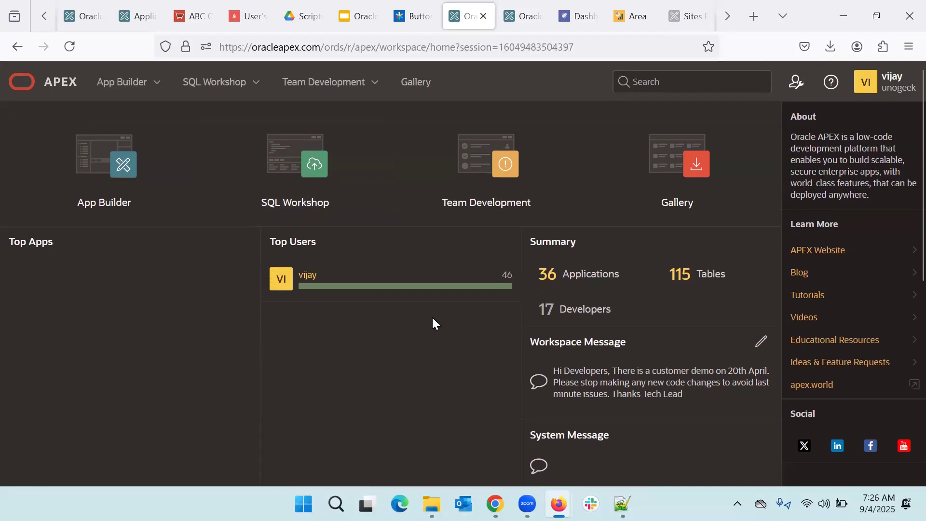
drag(558, 372, 691, 407)
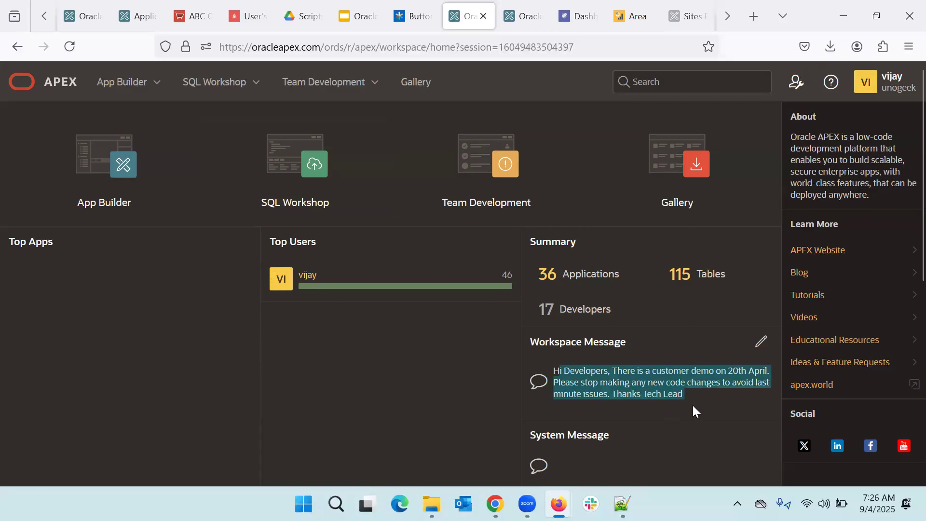
scroll(624, 432, down, 4)
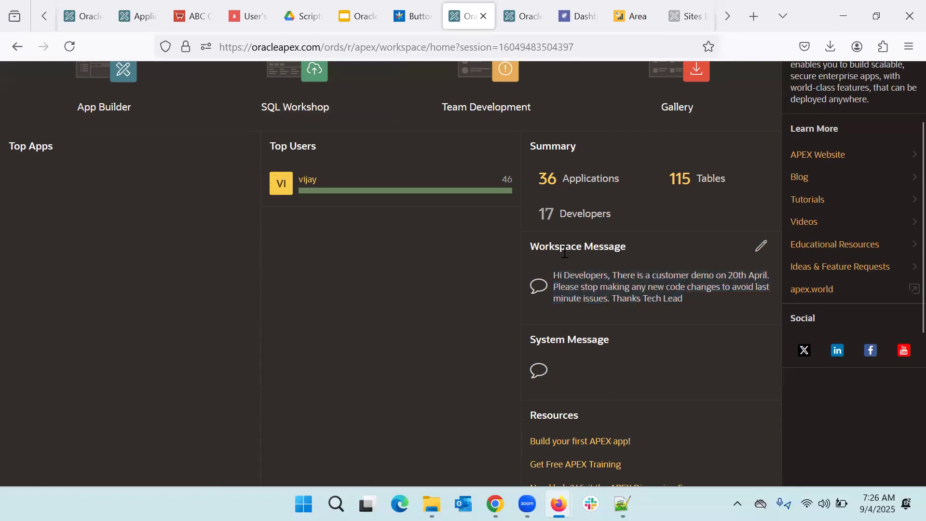
click(570, 283)
scroll(577, 399, up, 2)
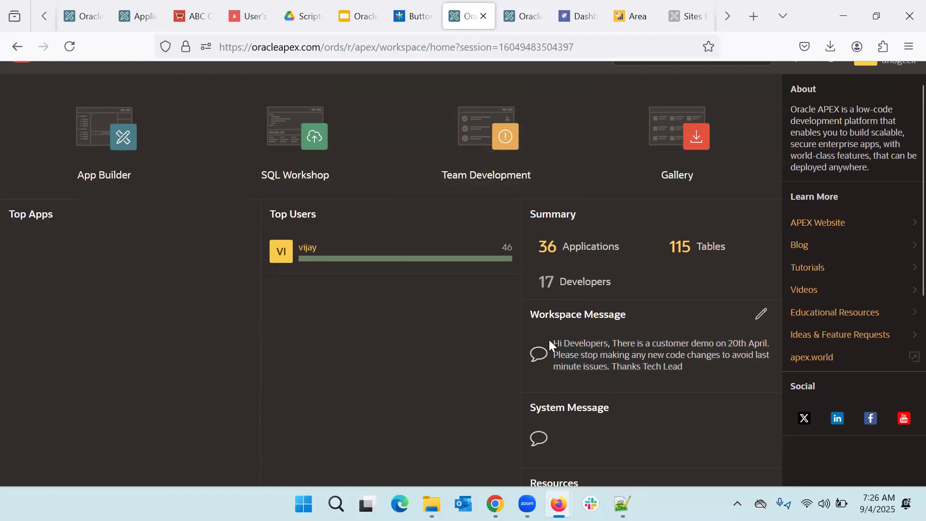
drag(570, 343, 553, 342)
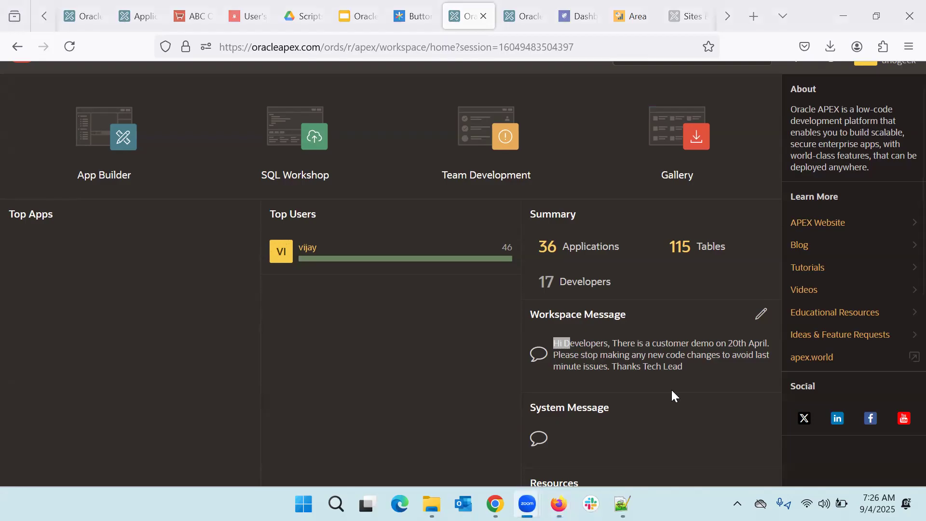
click(598, 342)
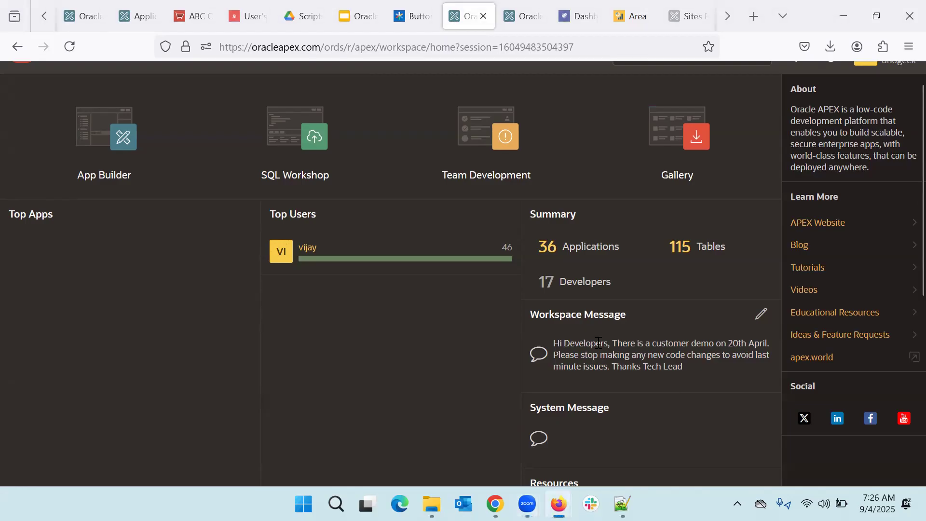
scroll(598, 343, up, 1)
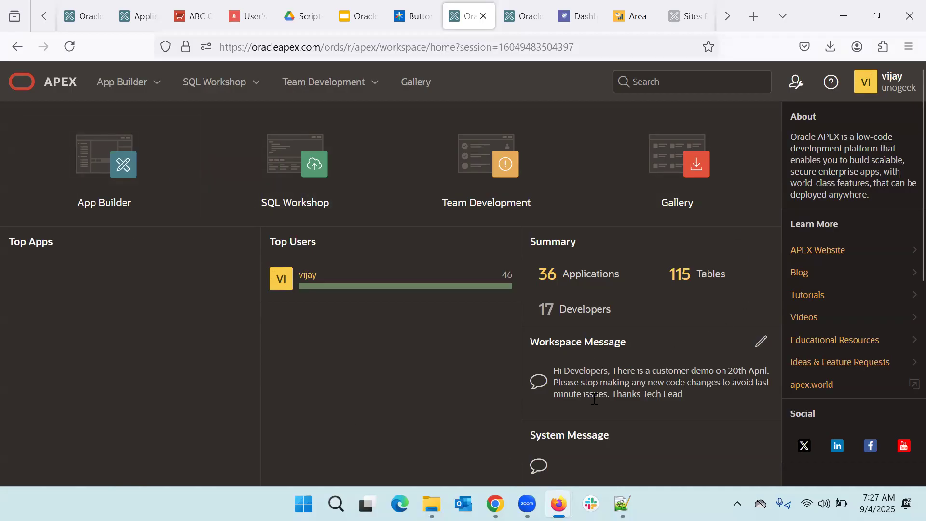
drag(557, 370, 692, 393)
scroll(692, 393, down, 1)
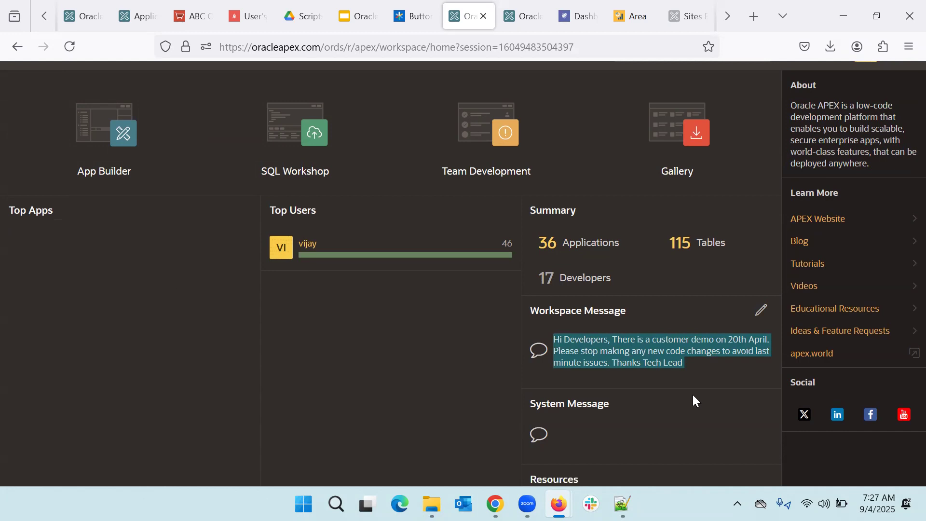
scroll(694, 395, down, 2)
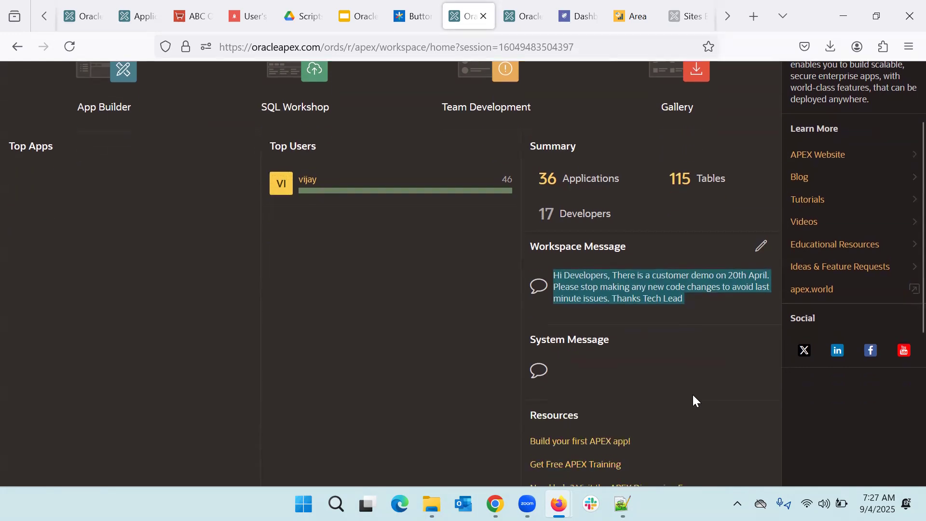
click(588, 350)
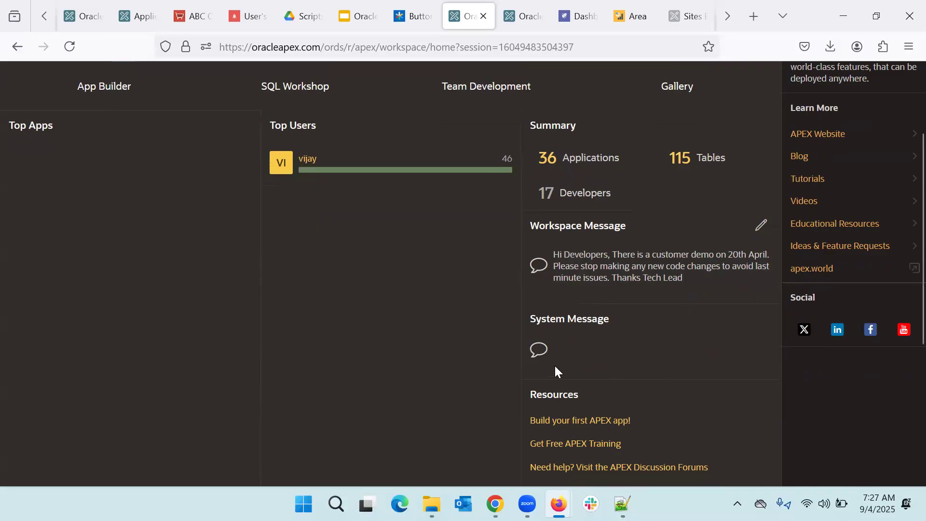
scroll(556, 318, up, 3)
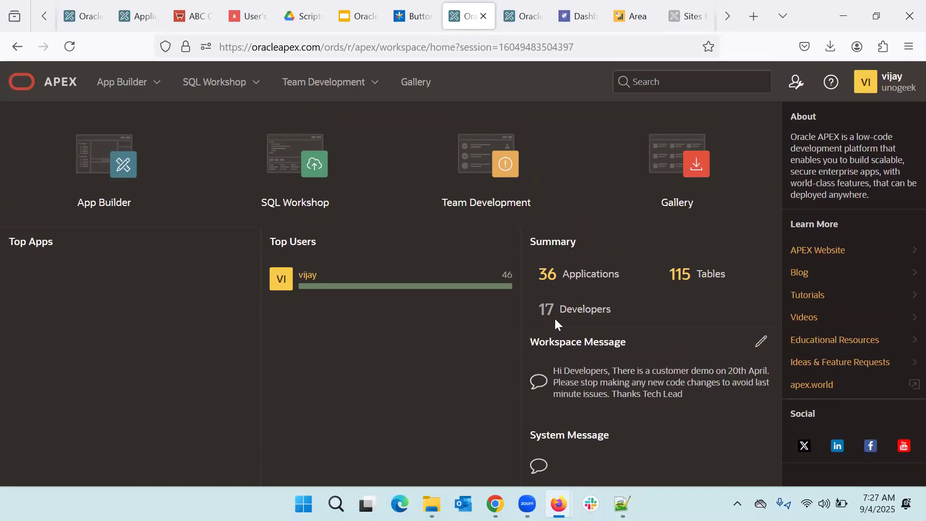
scroll(555, 319, down, 2)
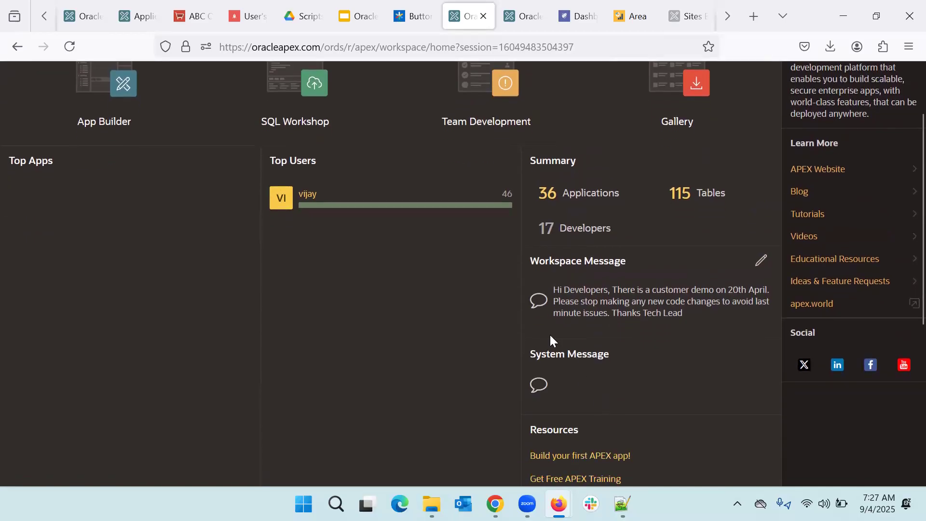
scroll(589, 399, up, 2)
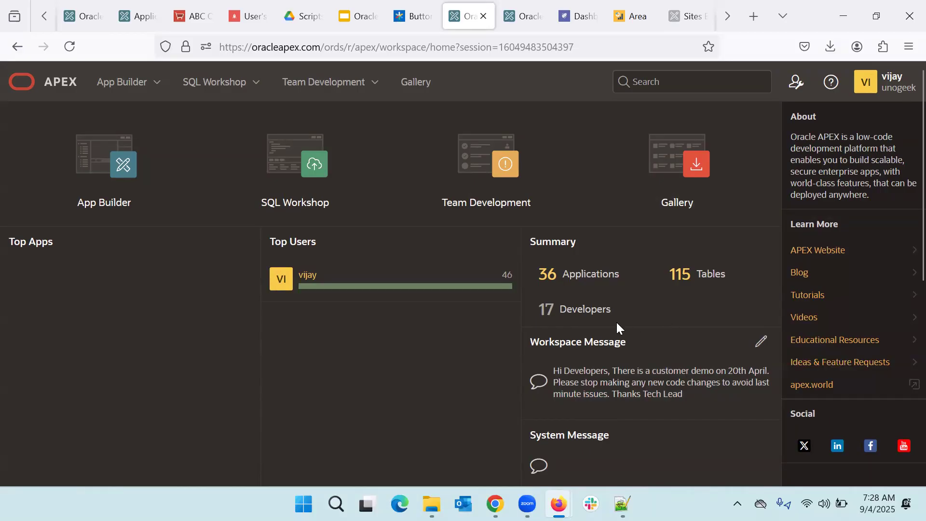
click(764, 347)
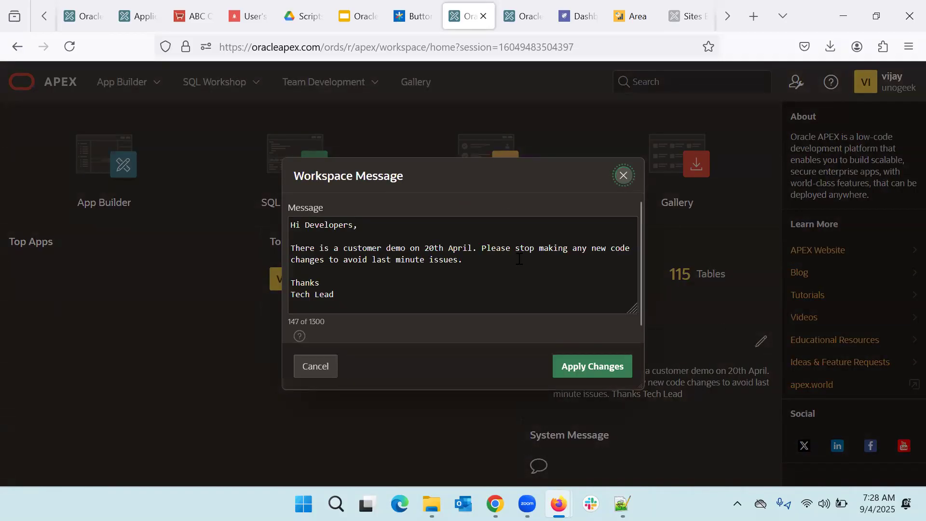
Step: Change the message's demo date from 20th April to 10th Sept, save, and return home
double_click(457, 247)
text(Sept)
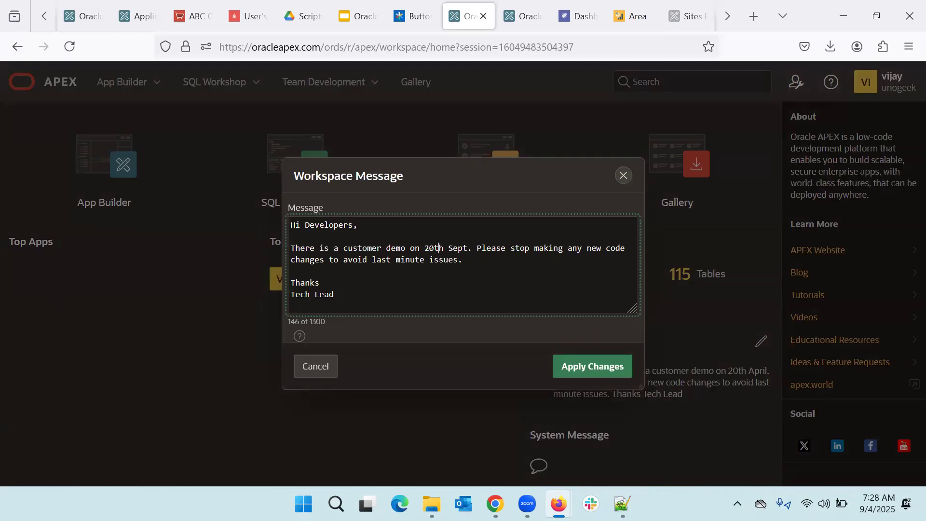
key(BackSpace)
text(1)
click(602, 371)
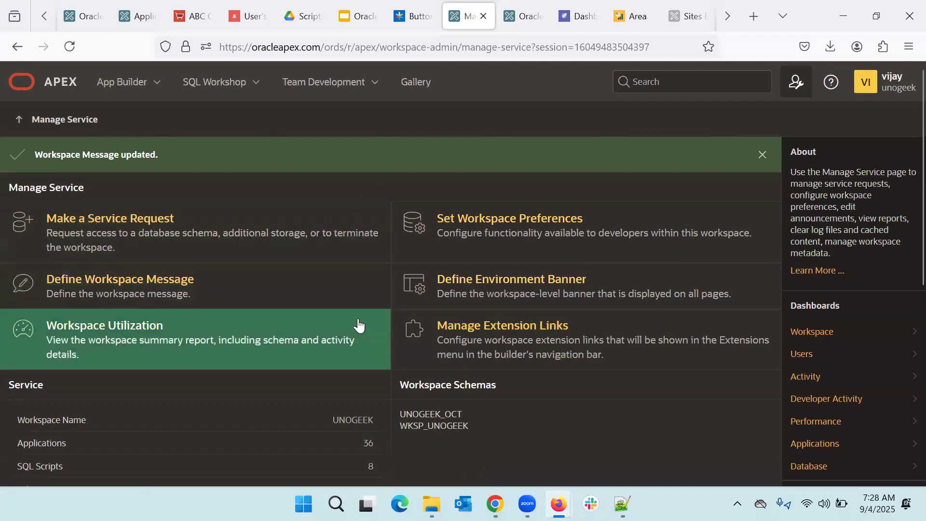
click(52, 83)
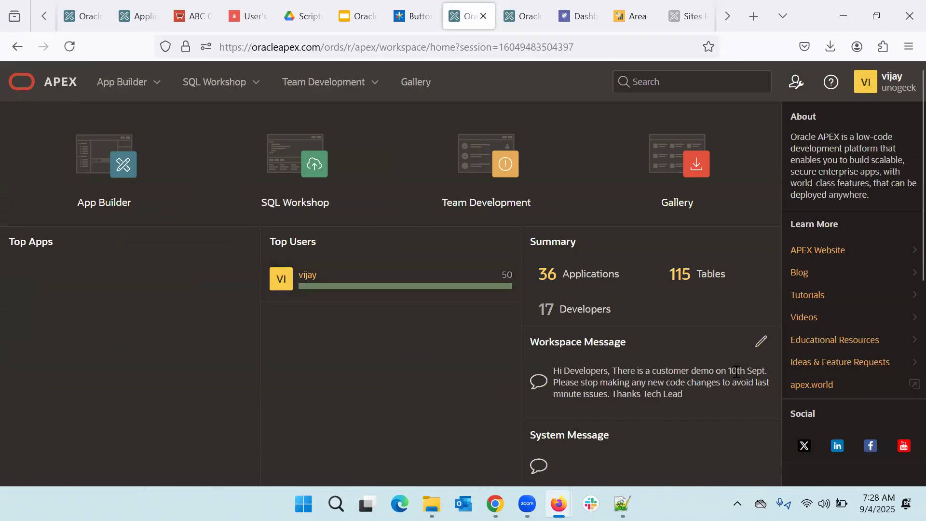
Step: Open Define Workspace Message via Administration and Manage Service
click(789, 84)
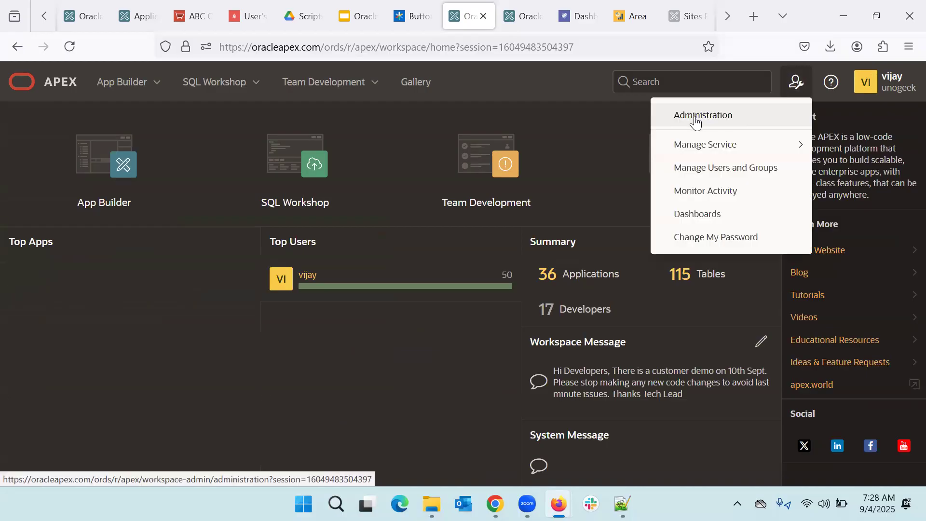
click(695, 122)
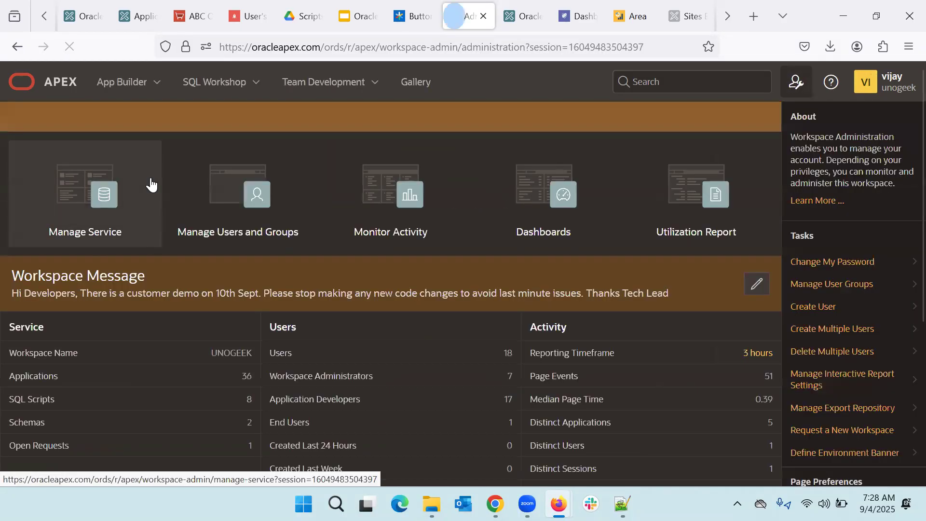
click(95, 210)
click(151, 259)
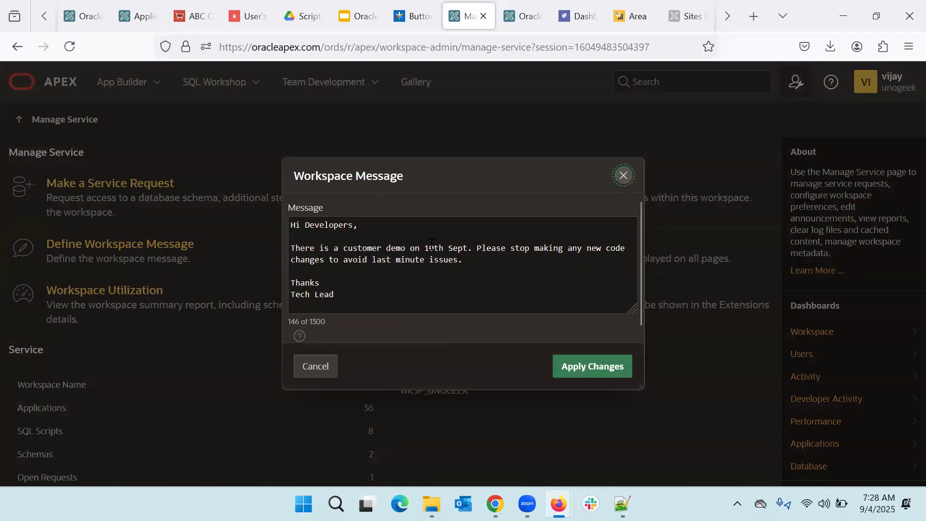
Step: Change the demo day from 10 to 9 and apply the changes
click(432, 248)
key(BackSpace)
key(BackSpace)
text(9)
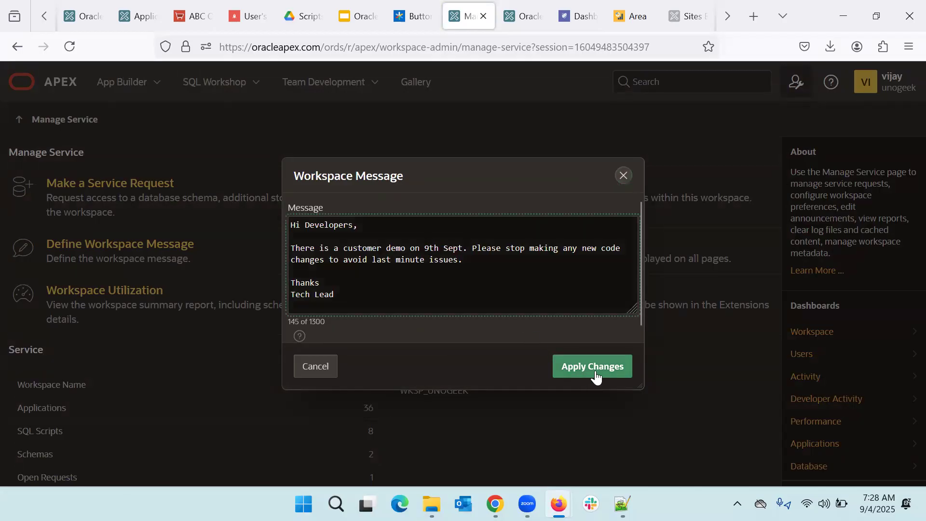
click(596, 368)
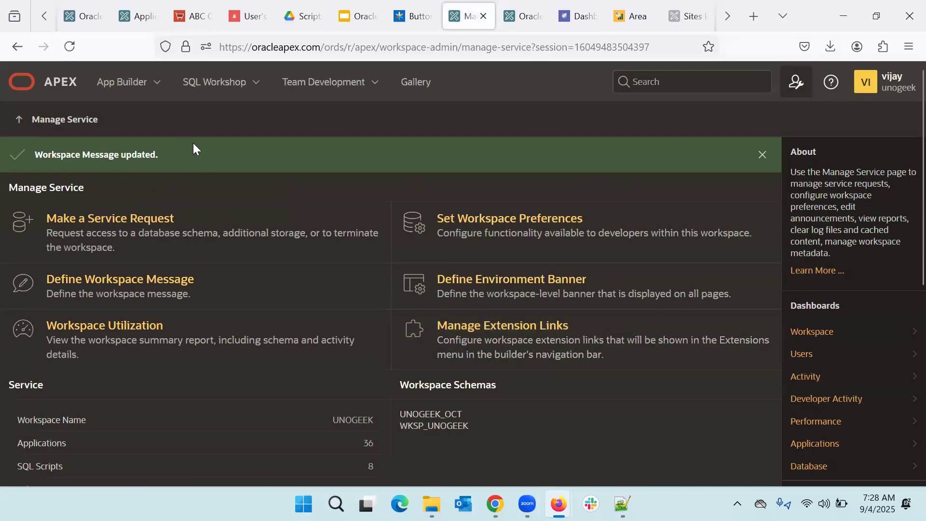
Step: Review the updated message, close its editor unchanged, then open Set Workspace Preferences from Manage Service
click(22, 122)
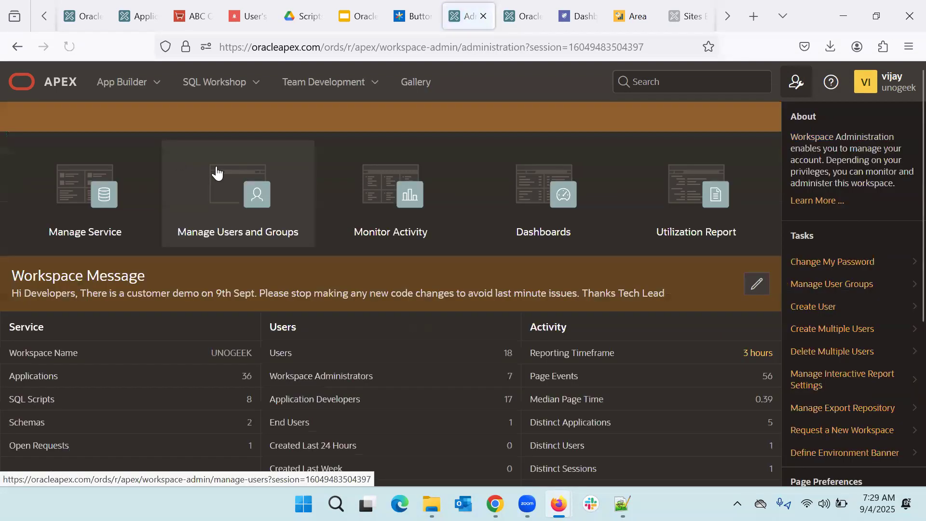
drag(9, 276, 667, 306)
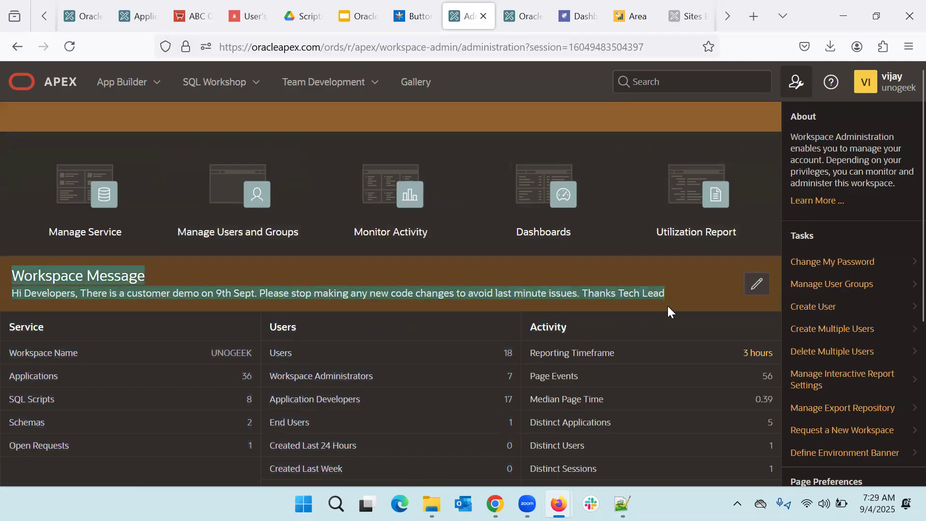
click(667, 306)
click(755, 286)
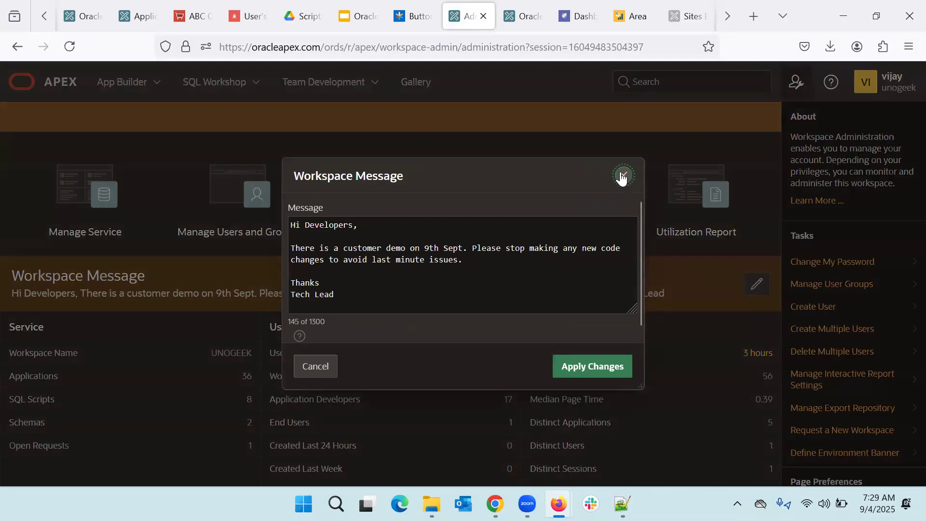
click(622, 176)
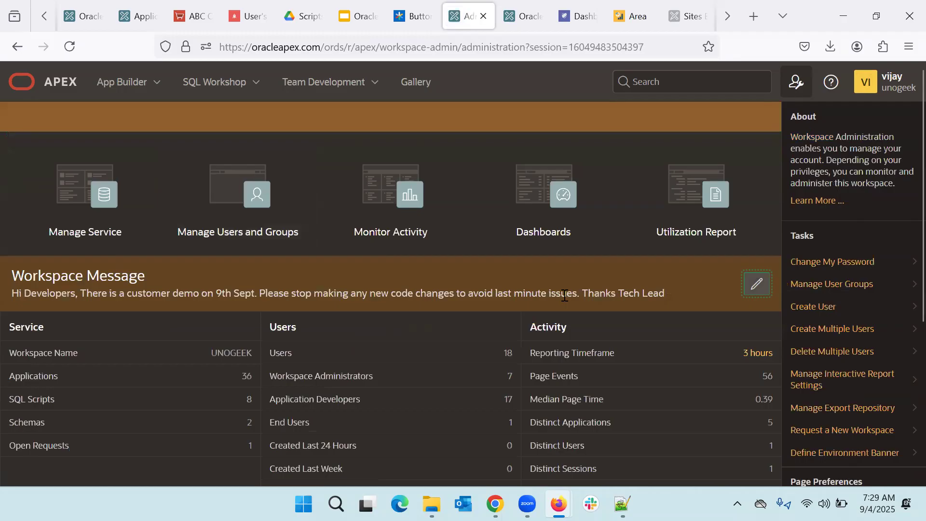
click(83, 185)
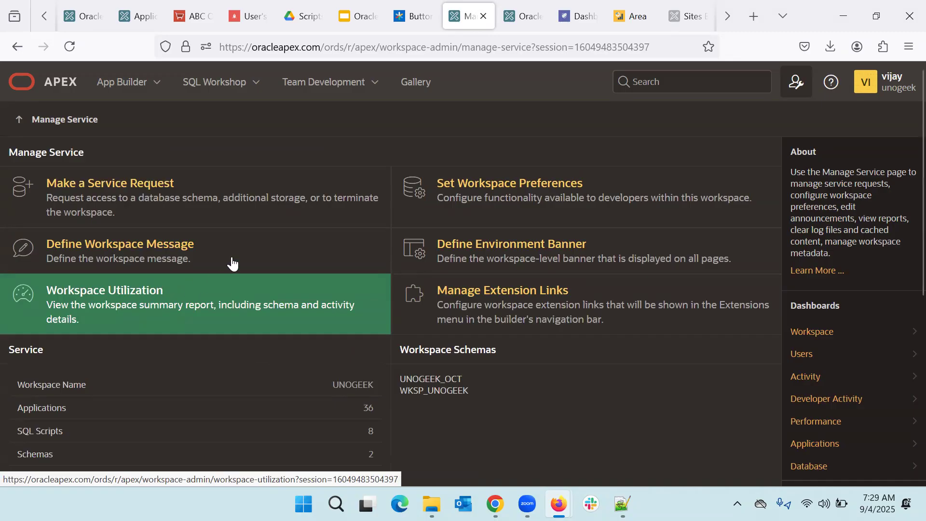
click(537, 206)
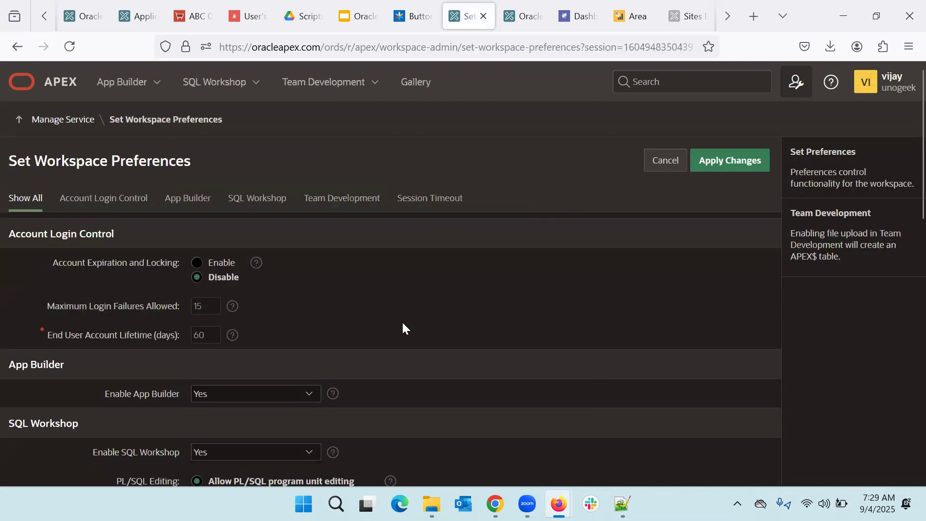
Step: Scroll the preferences page, reviewing Maximum Login Failures (15) and End User Account Lifetime (60 days)
scroll(403, 328, down, 8)
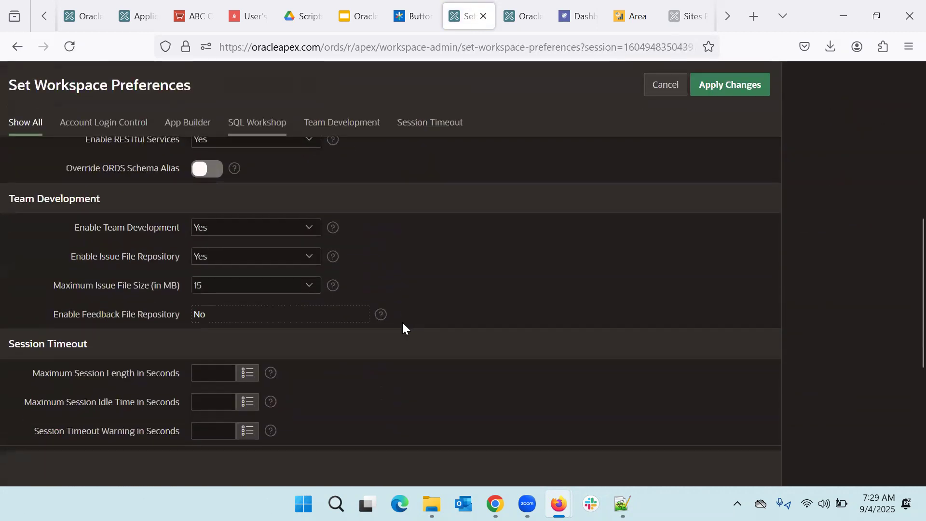
scroll(403, 326, down, 3)
scroll(403, 326, up, 10)
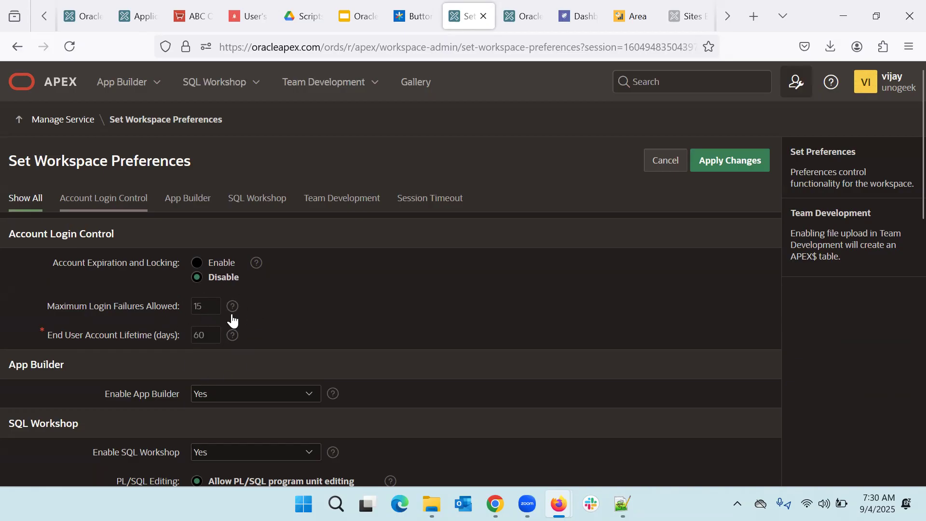
Step: Toggle Account Expiration and Locking on and back off, then scroll to the SQL Workshop section
click(201, 263)
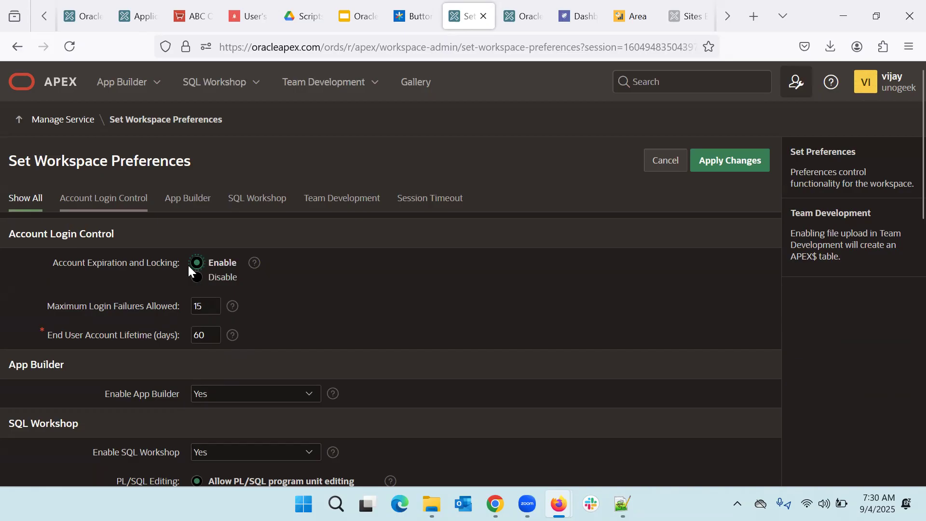
click(211, 280)
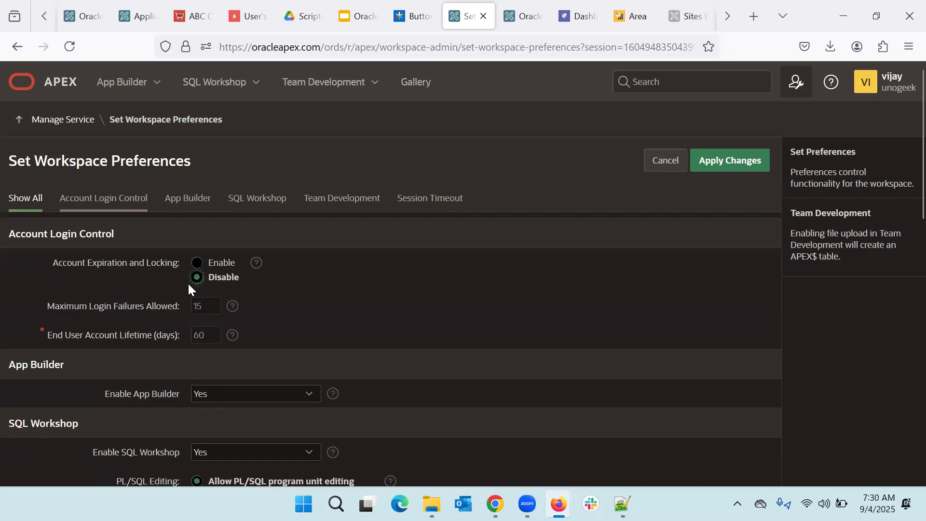
scroll(318, 327, down, 1)
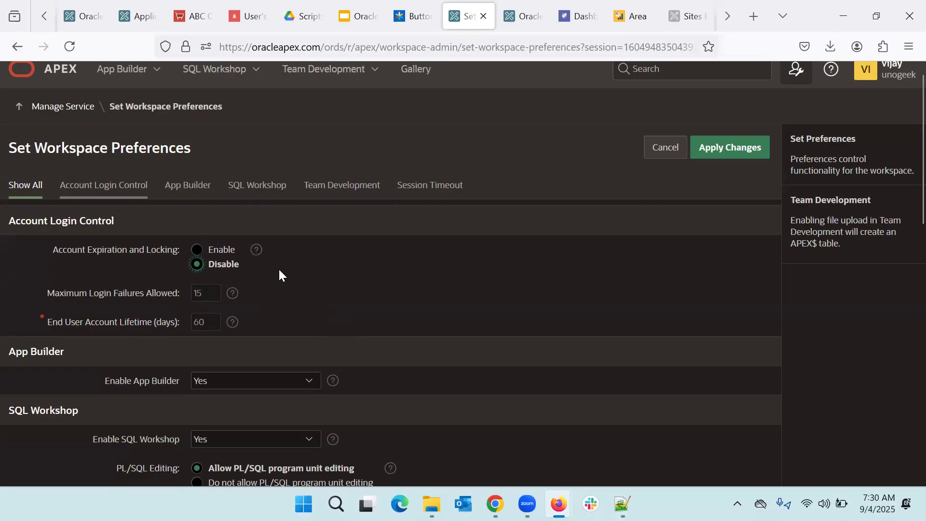
scroll(279, 271, down, 1)
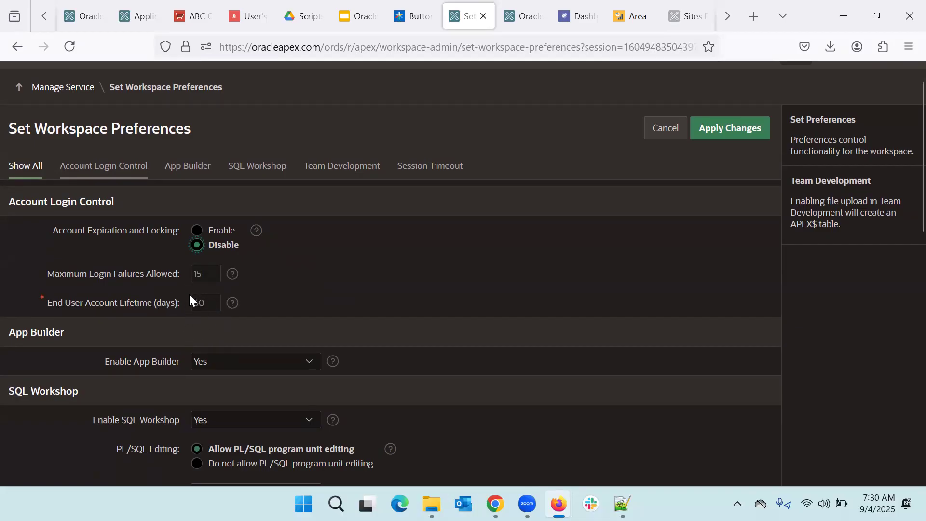
scroll(189, 294, down, 3)
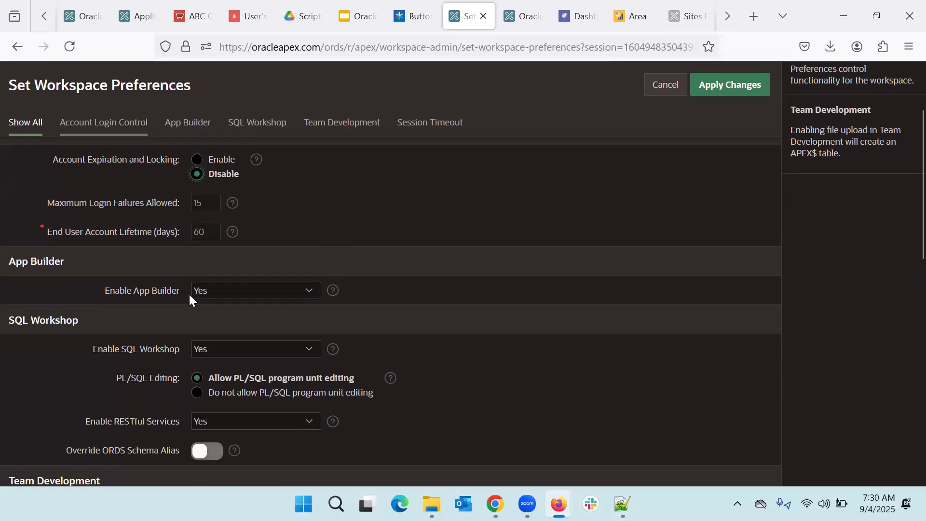
scroll(189, 295, down, 3)
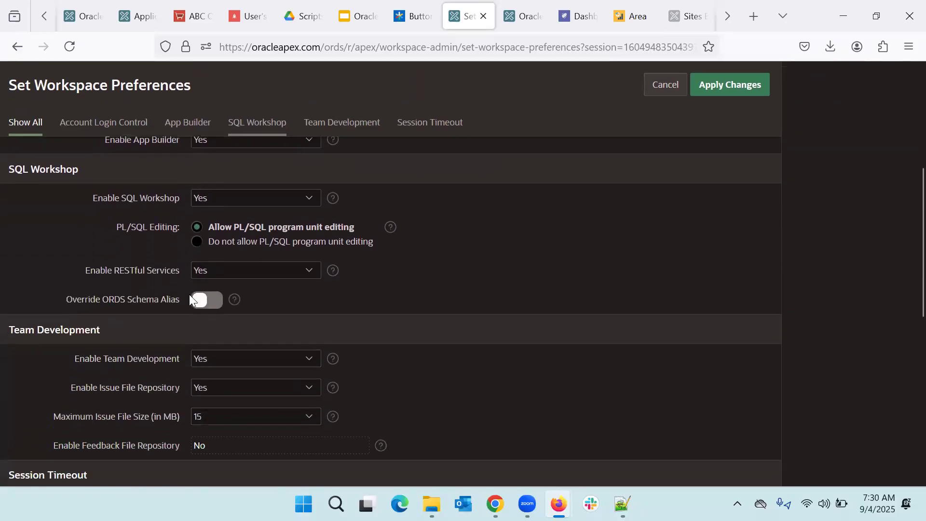
scroll(189, 294, down, 2)
scroll(189, 293, up, 4)
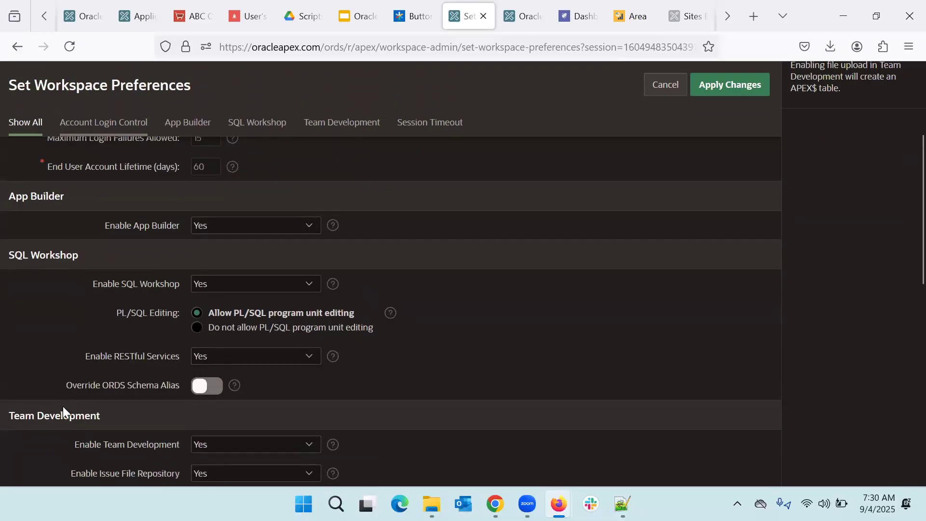
scroll(63, 406, up, 4)
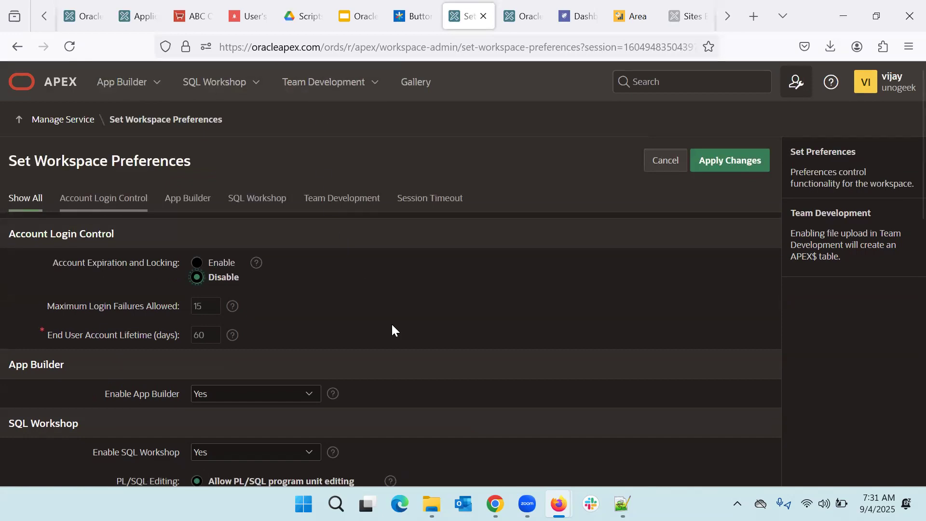
scroll(393, 328, down, 3)
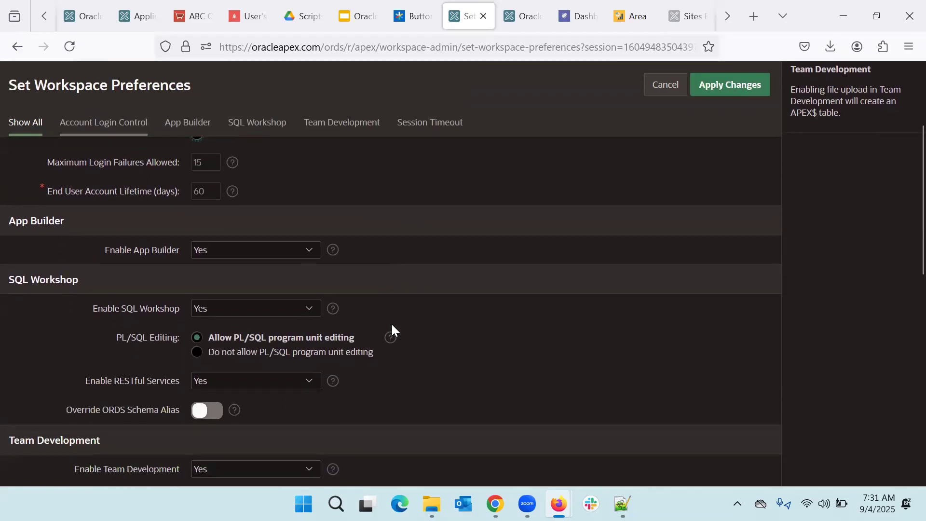
scroll(392, 326, down, 1)
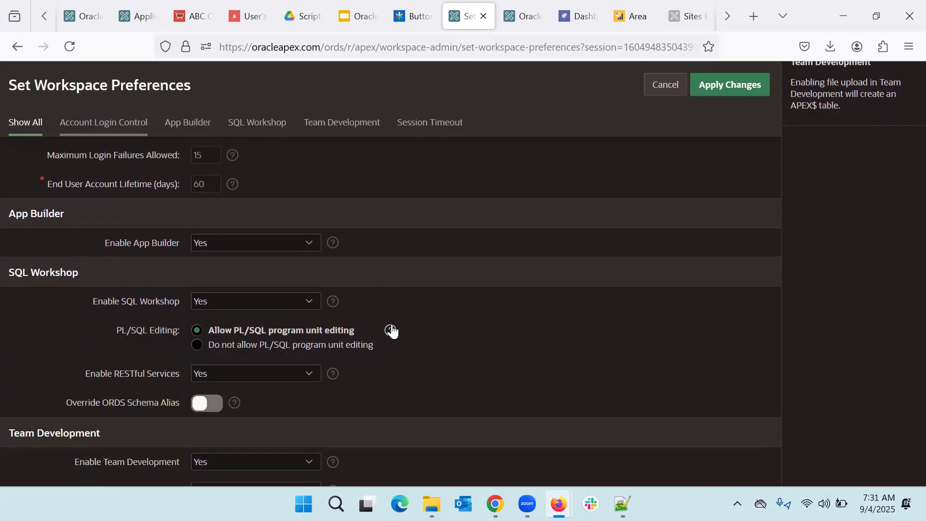
Step: Set Enable SQL Workshop to No and apply the preference changes
click(252, 301)
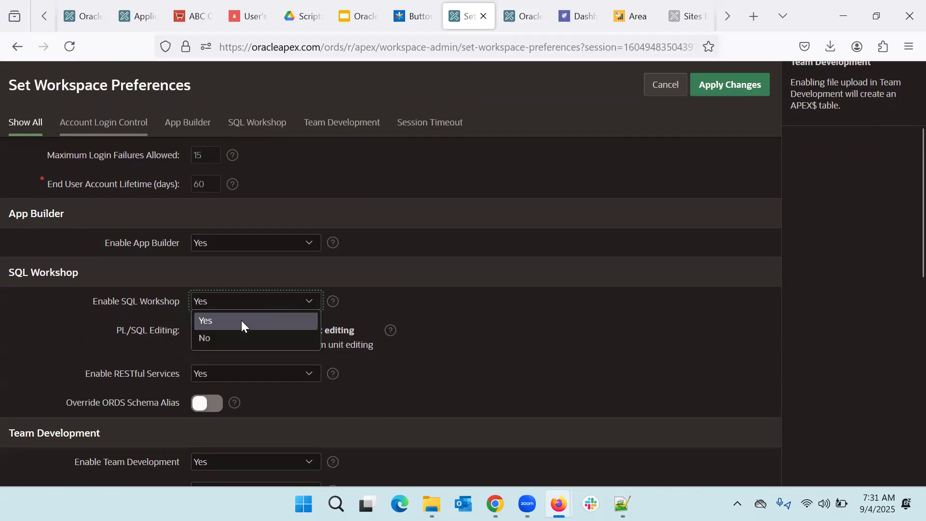
click(228, 340)
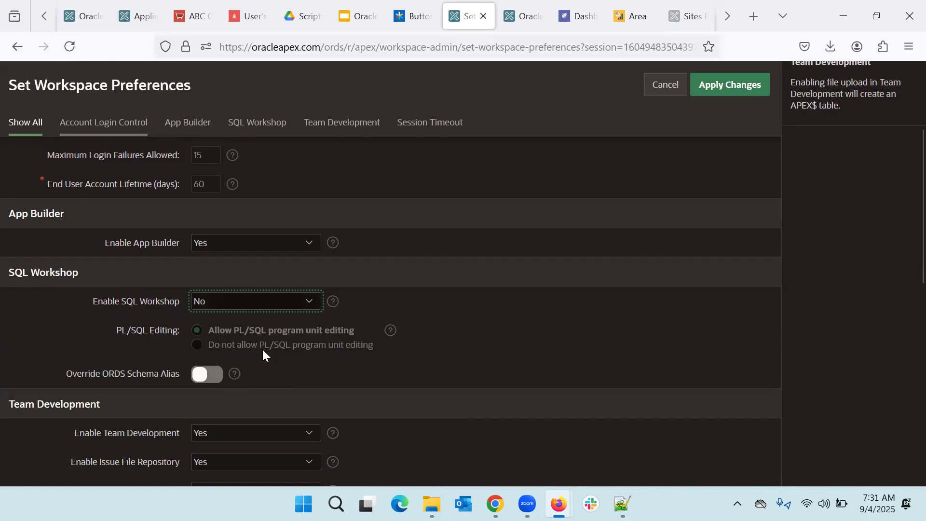
scroll(263, 355, up, 3)
click(738, 119)
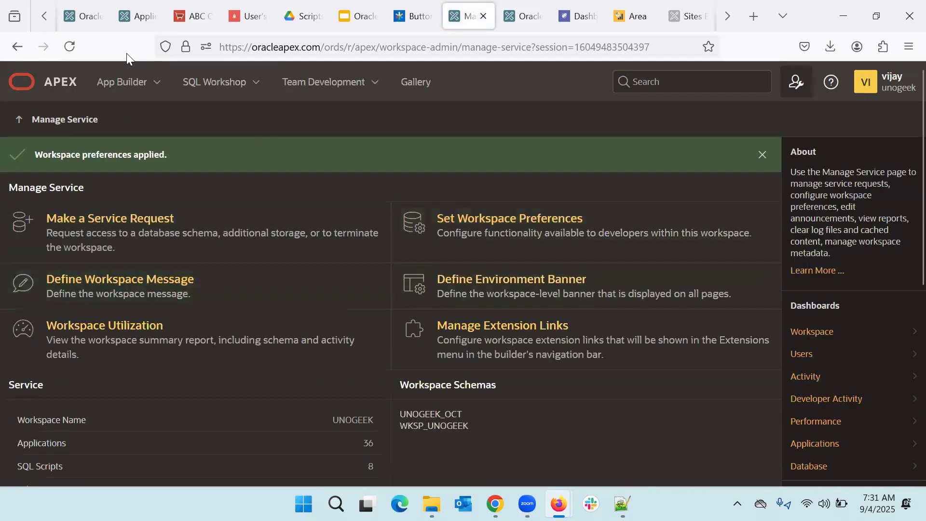
Step: Check the workspace home and SQL Workshop pages, then sign out and return to the sign-in page
click(37, 82)
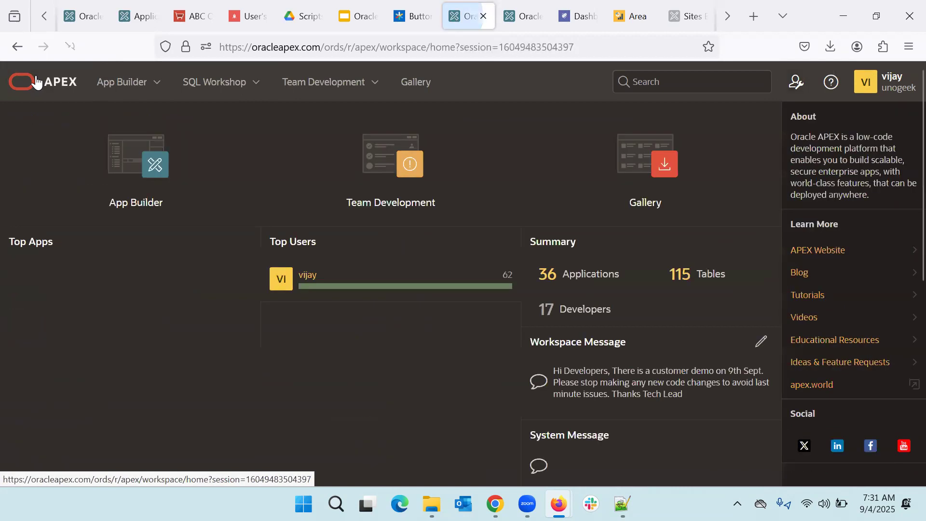
click(212, 86)
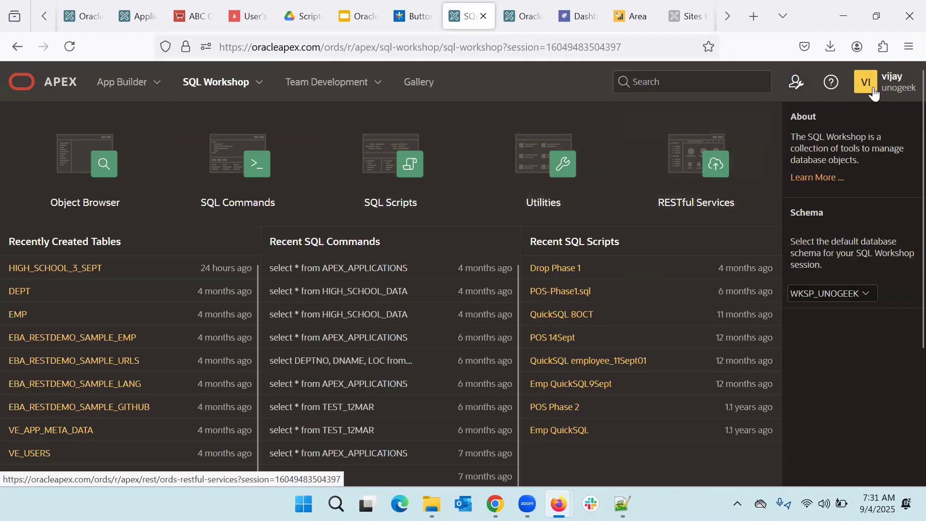
click(888, 86)
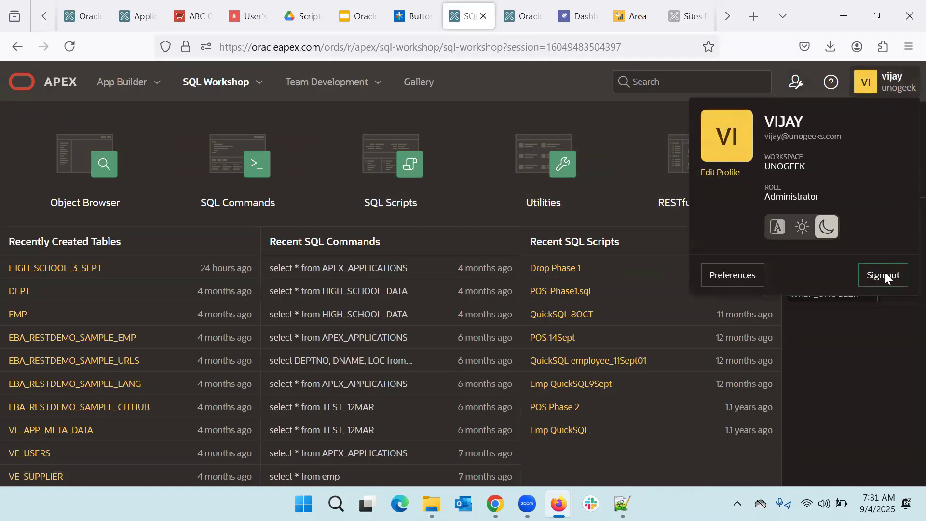
click(885, 273)
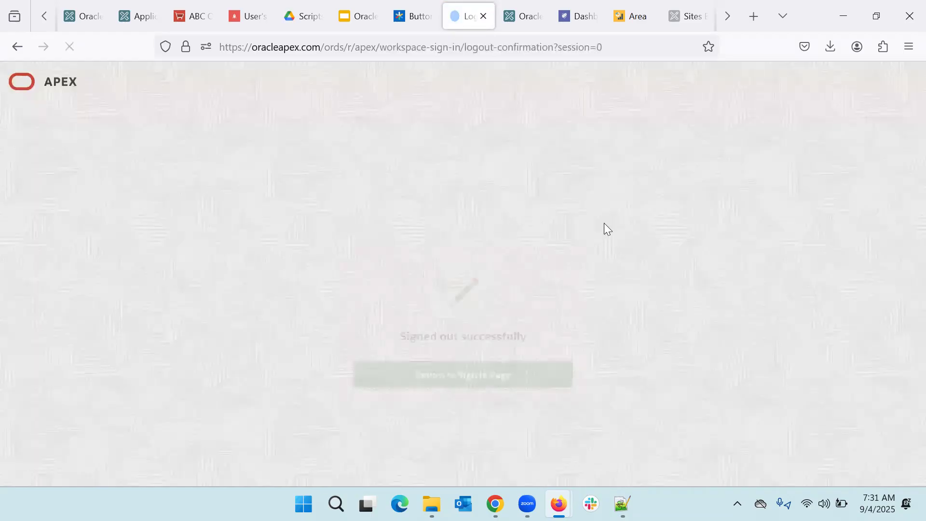
click(435, 366)
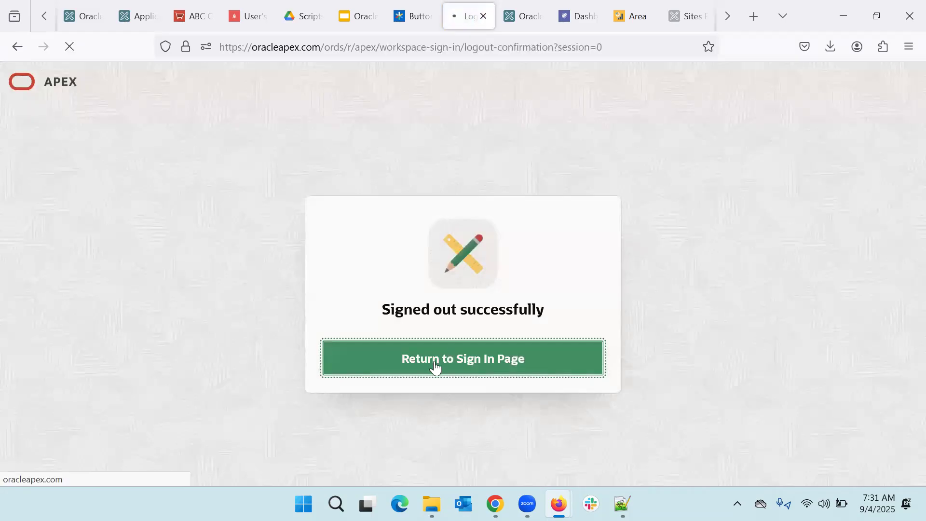
Step: Sign back in to workspace 'unogeek' with the user's username and password
text(unogeek)
key(Tab)
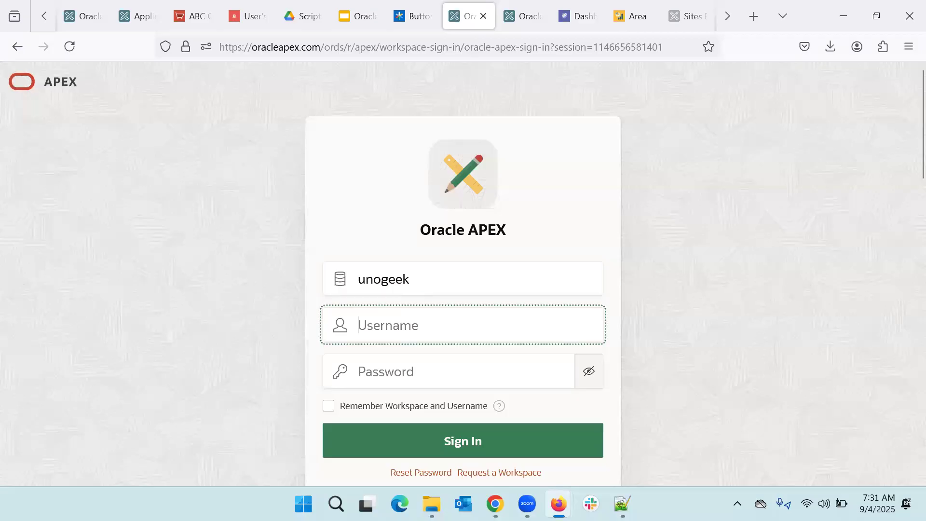
text(vijay)
key(Tab)
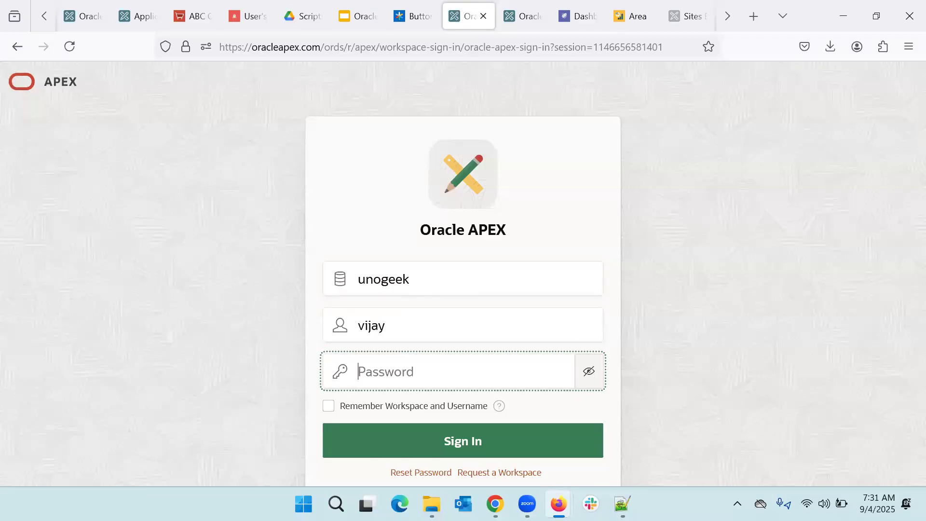
text(••••••••••••)
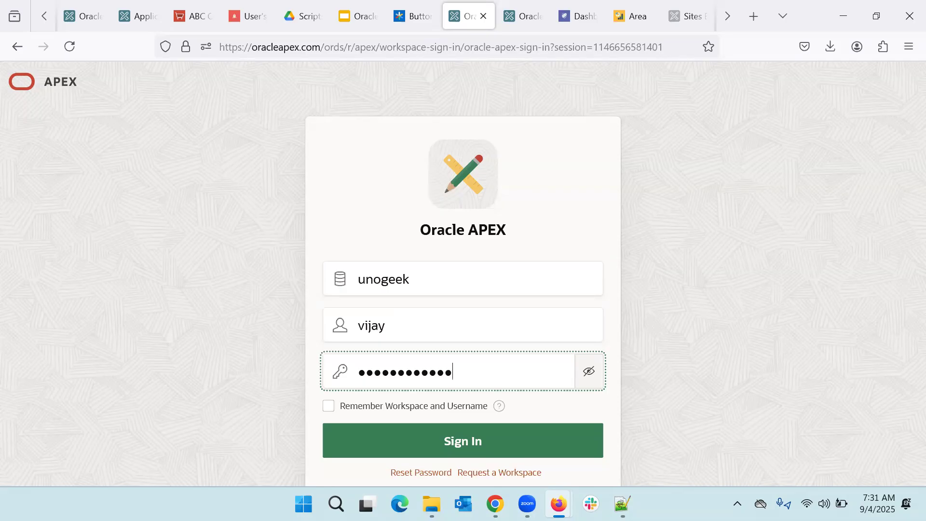
key(Return)
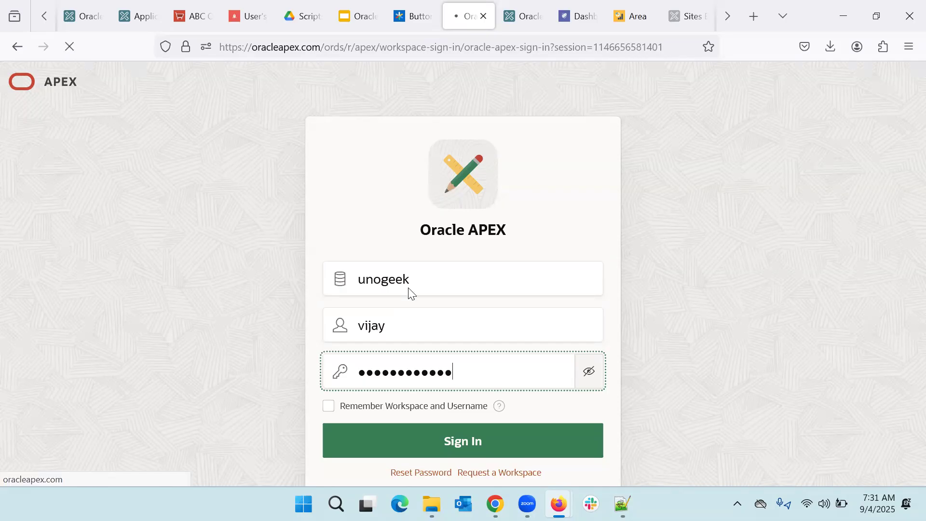
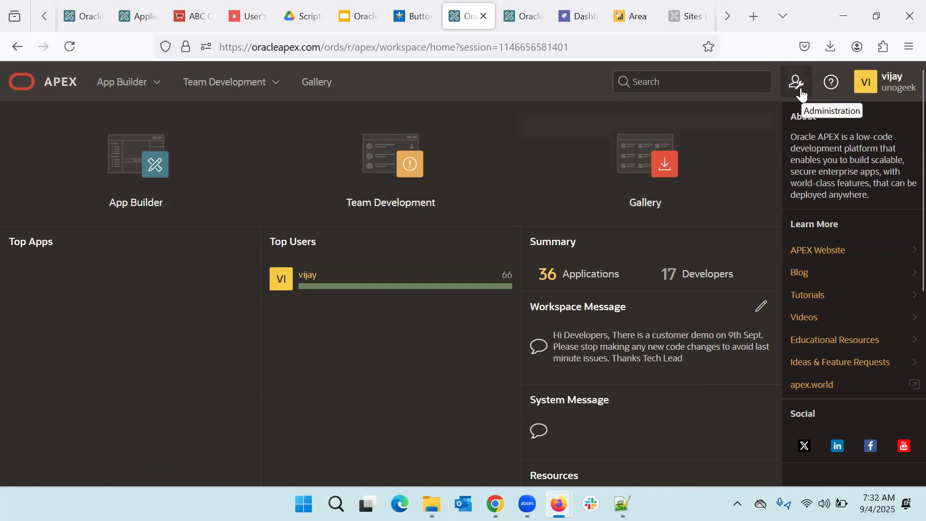
Step: Set Enable Team Development to No in Set Workspace Preferences, apply, and return home
click(801, 91)
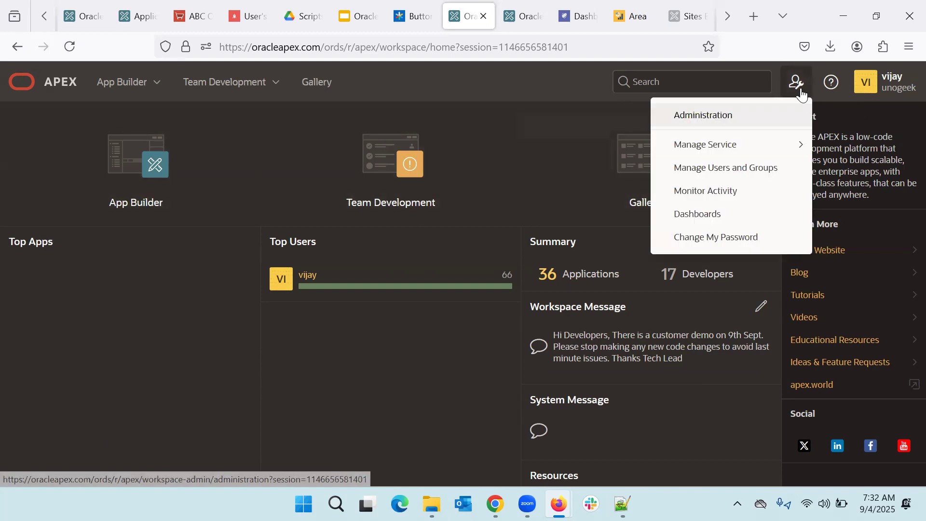
click(702, 120)
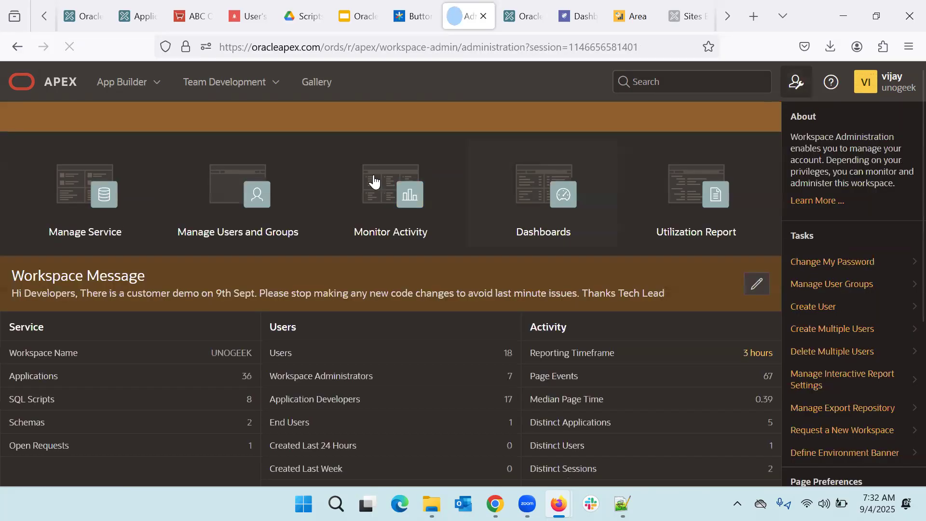
click(110, 232)
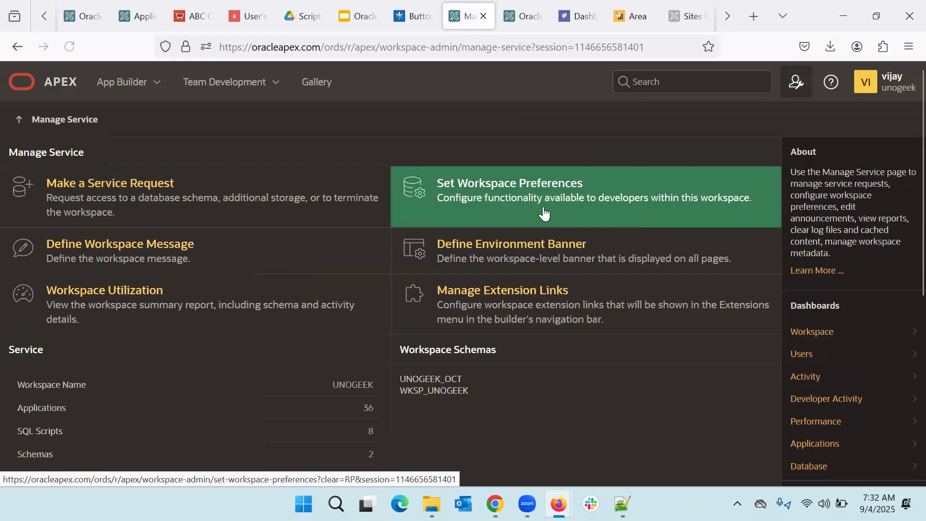
click(506, 188)
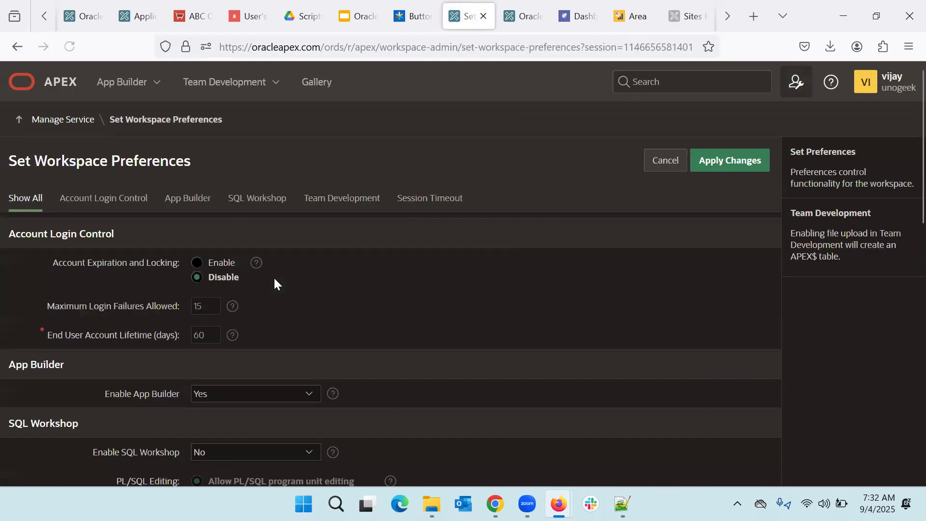
scroll(274, 278, down, 4)
scroll(252, 354, down, 2)
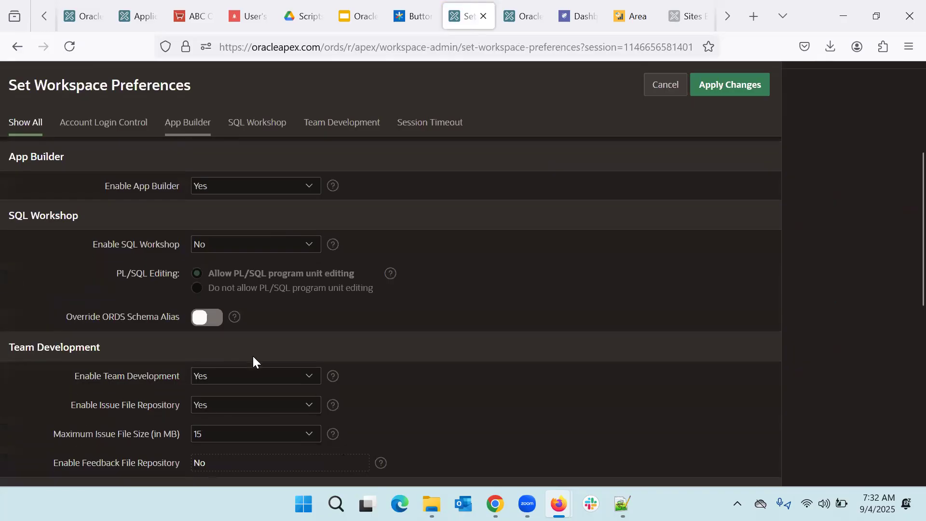
click(278, 334)
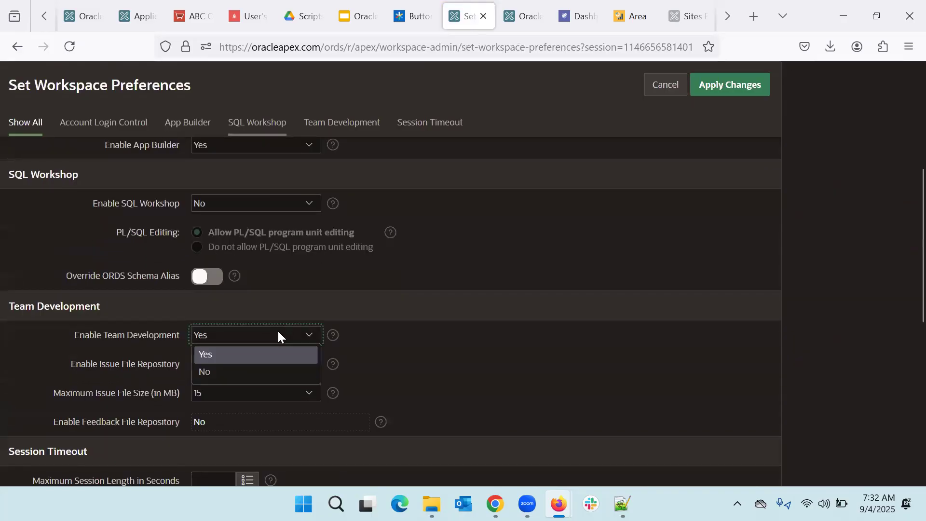
click(224, 369)
scroll(222, 338, up, 2)
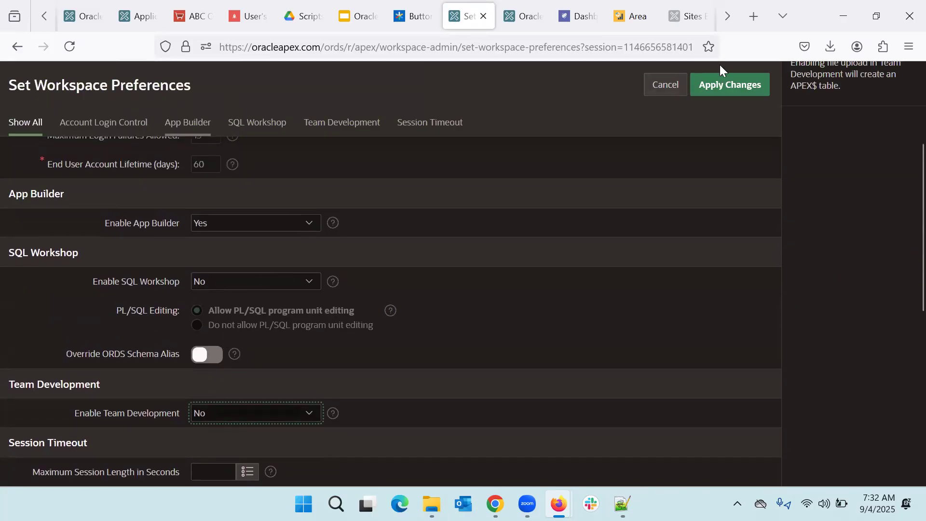
click(744, 85)
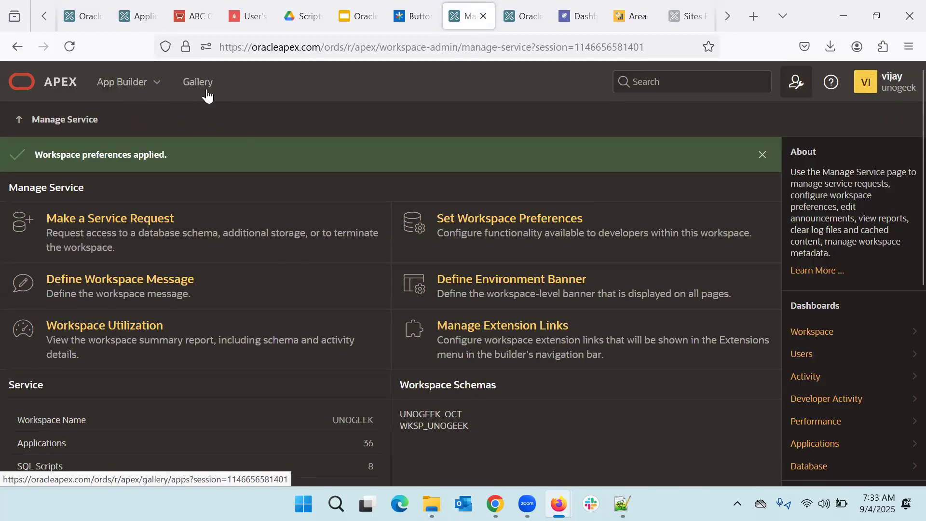
click(37, 88)
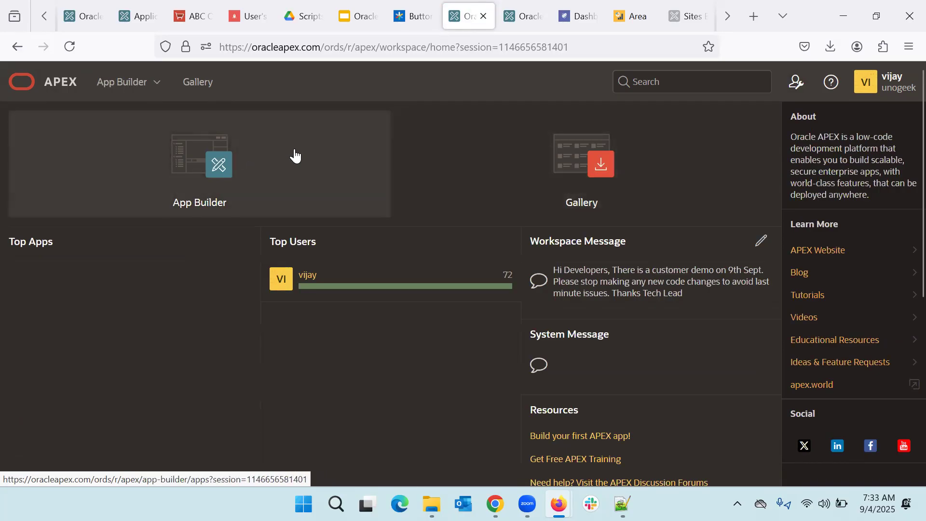
Step: Open the Administration menu from the workspace home page
click(801, 90)
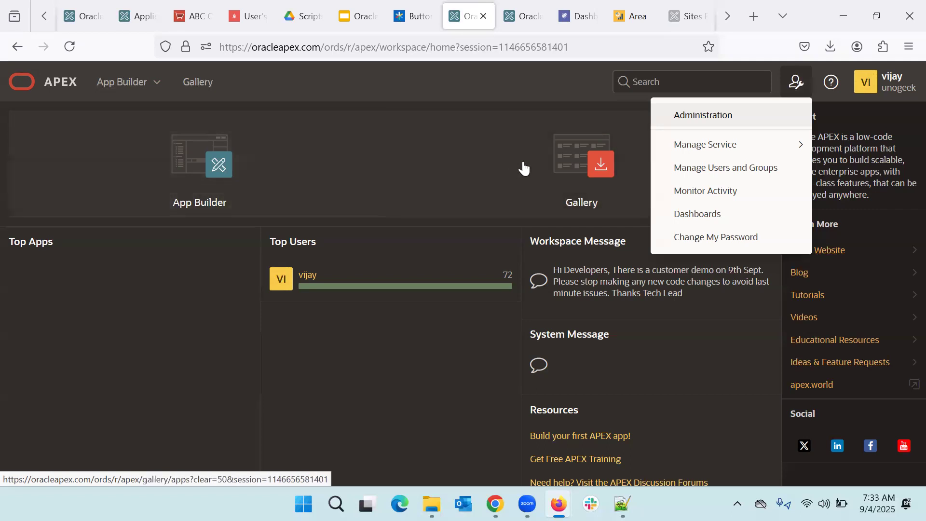
Step: Set Enable App Builder to No, apply it, then open the Gallery from home
mouse_move(782, 147)
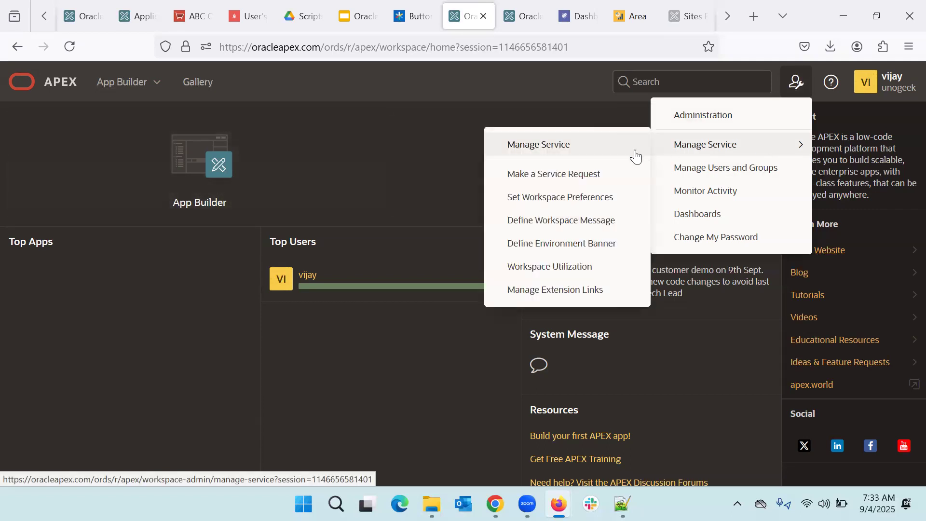
click(543, 147)
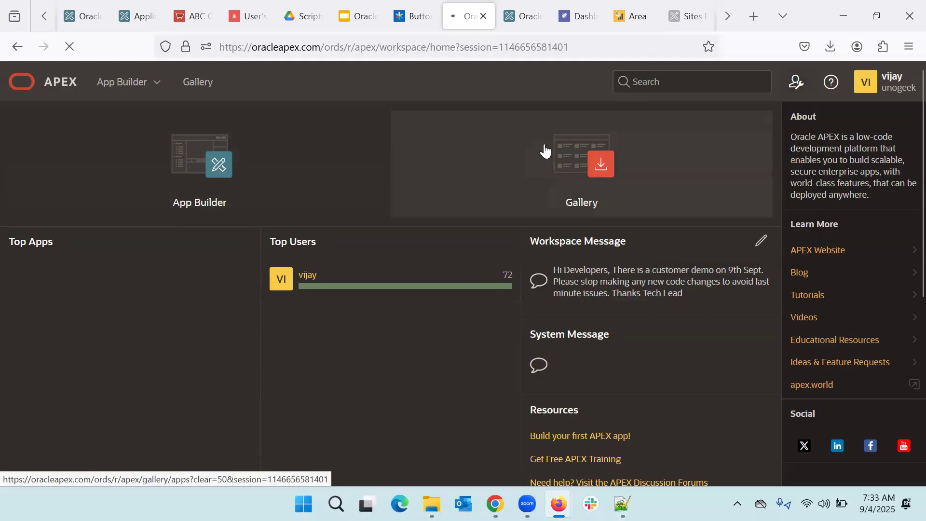
click(470, 189)
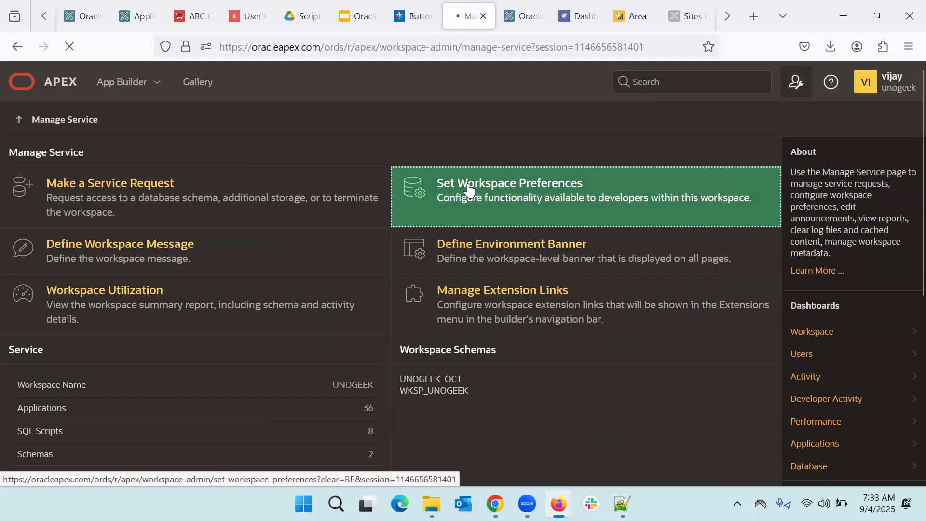
scroll(421, 266, down, 3)
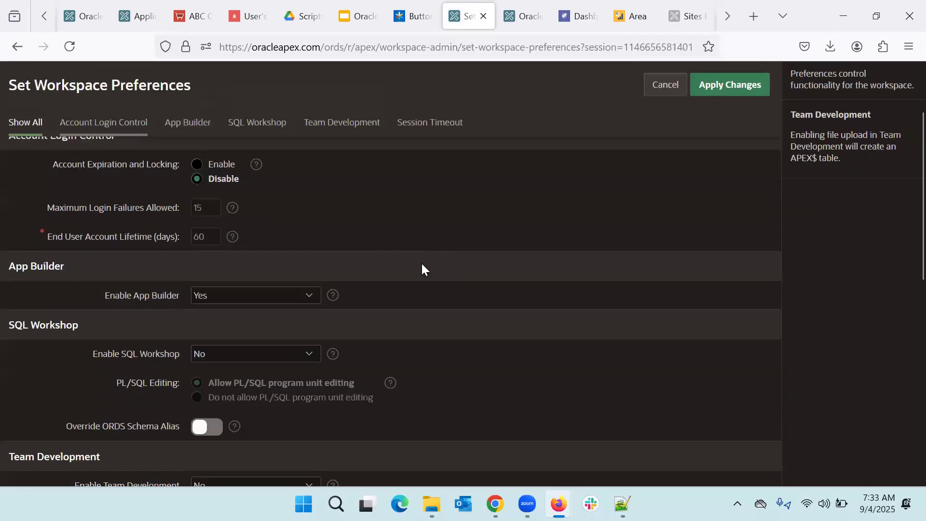
click(256, 276)
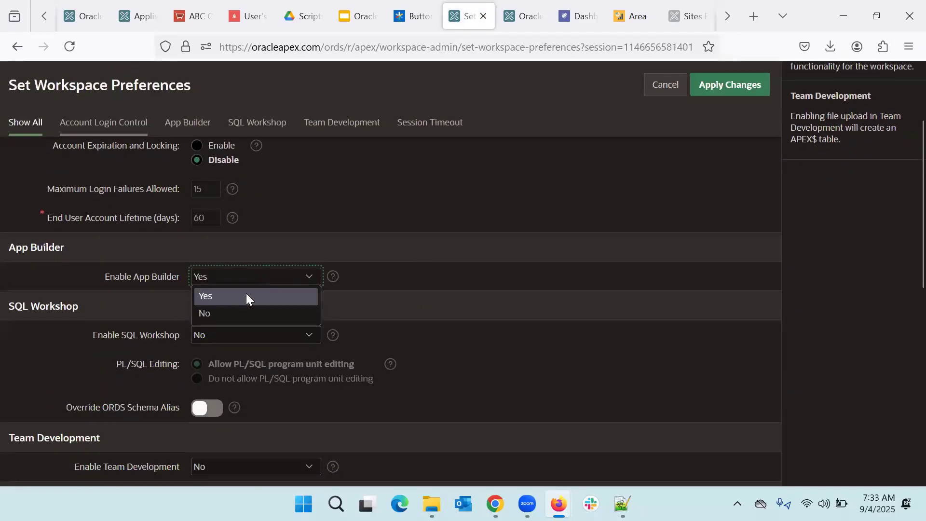
click(231, 313)
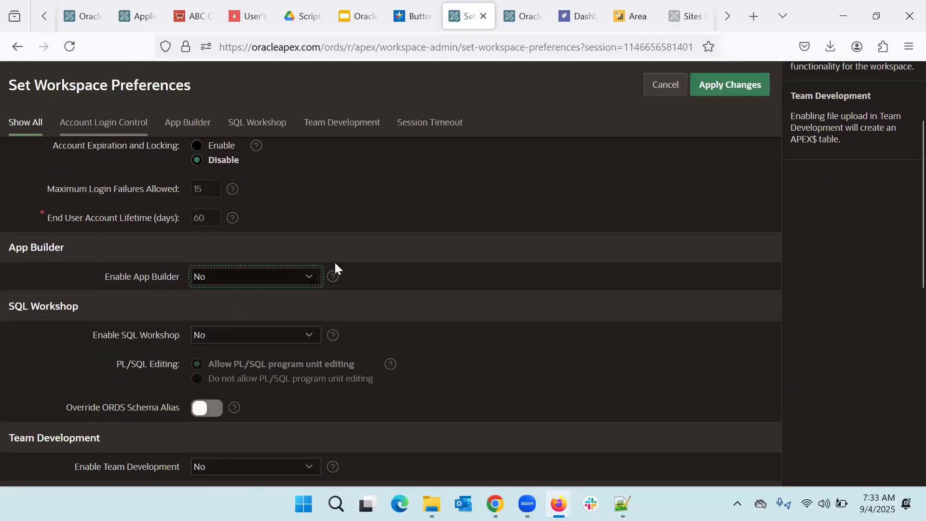
click(742, 88)
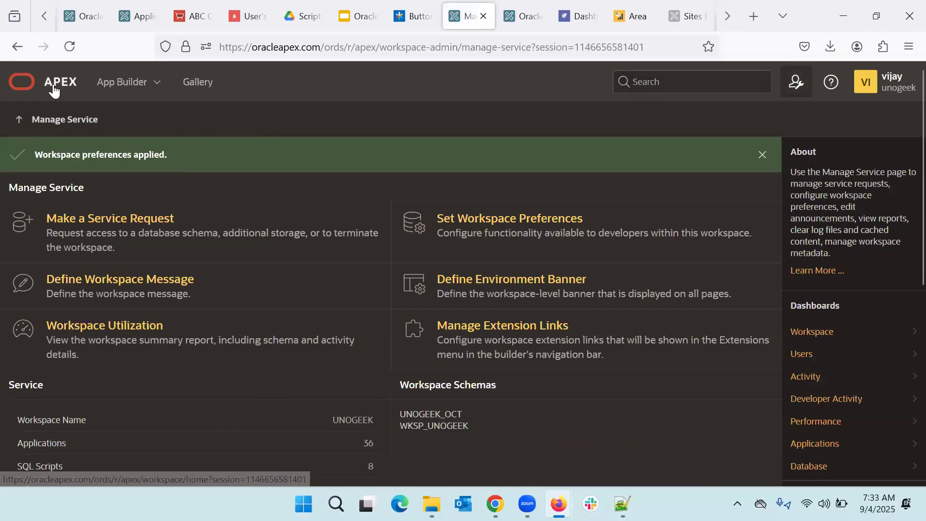
click(54, 90)
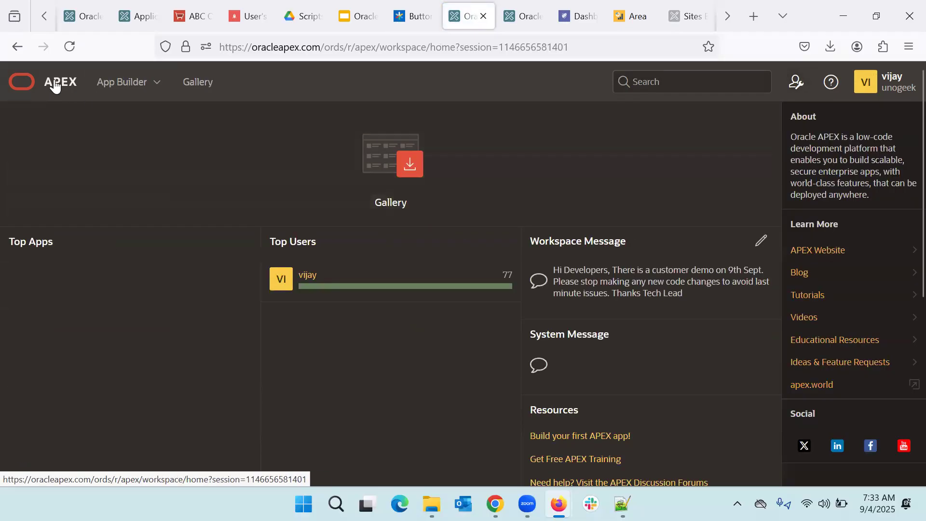
click(428, 207)
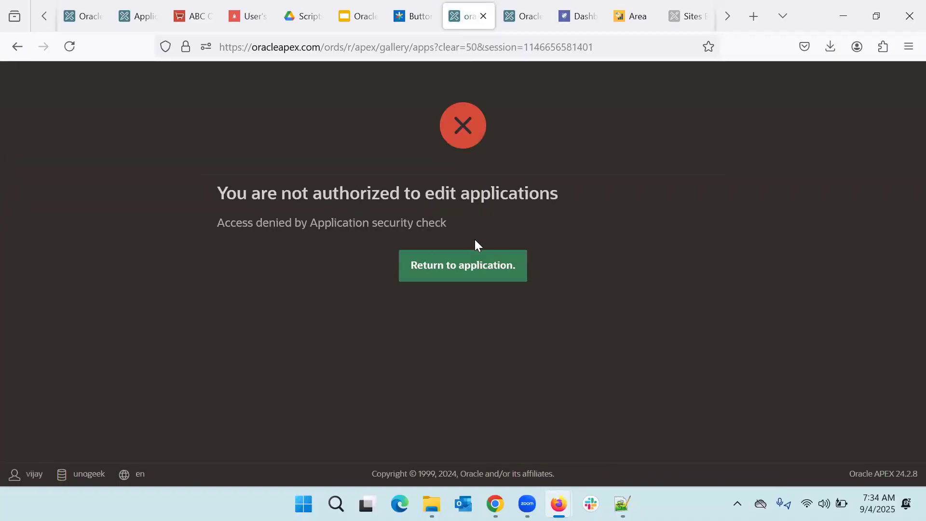
click(481, 277)
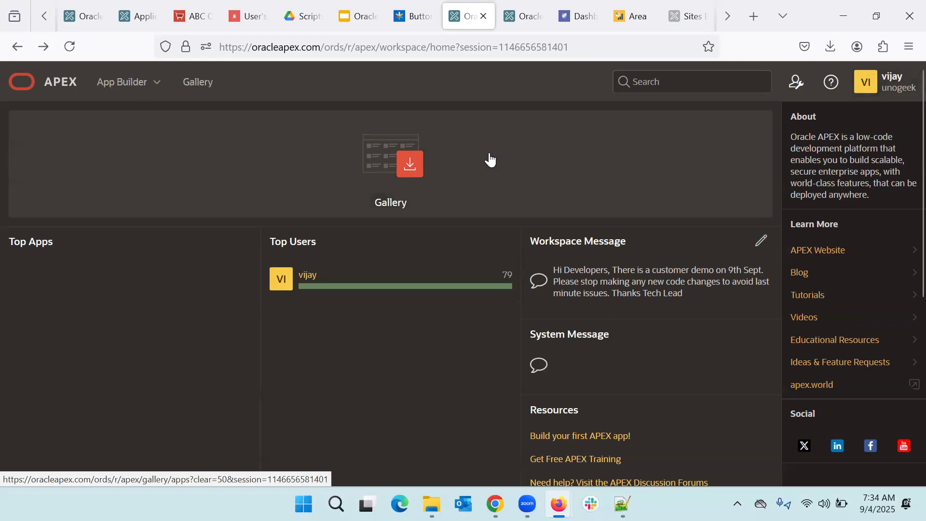
Step: In workspace preferences, set Enable App Builder and Enable SQL Workshop back to Yes
click(798, 88)
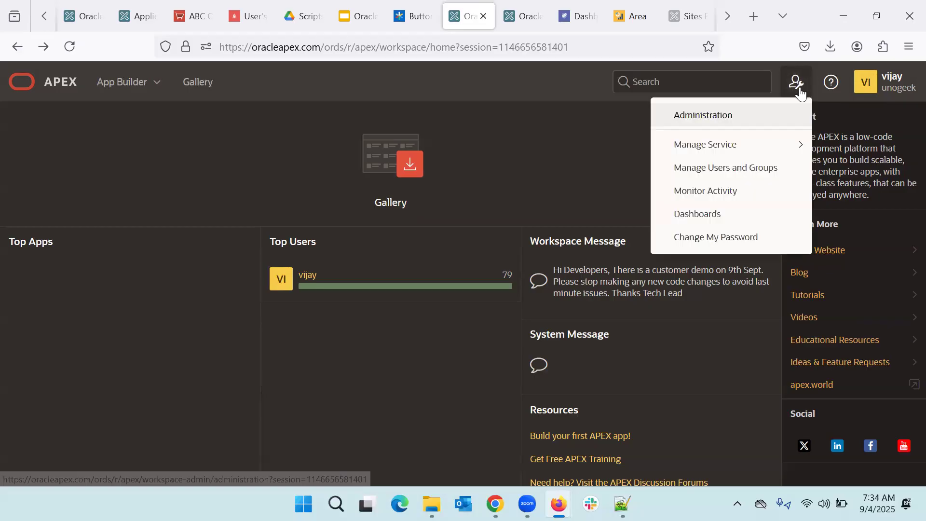
mouse_move(742, 150)
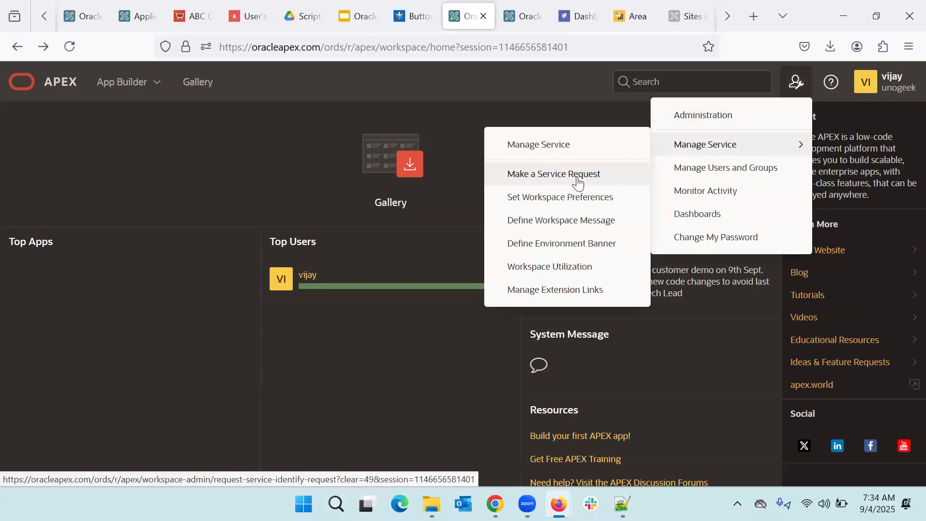
click(563, 206)
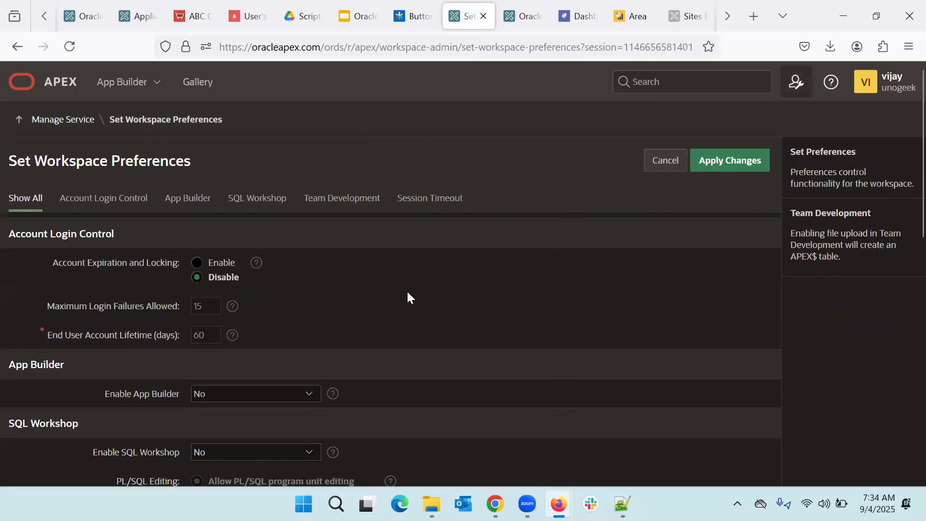
scroll(408, 293, down, 3)
click(213, 239)
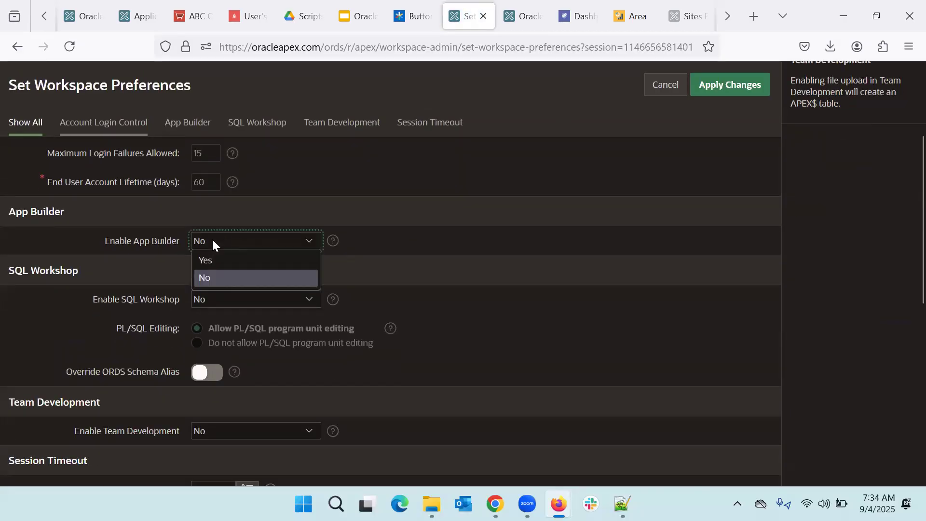
click(205, 254)
click(234, 298)
click(220, 321)
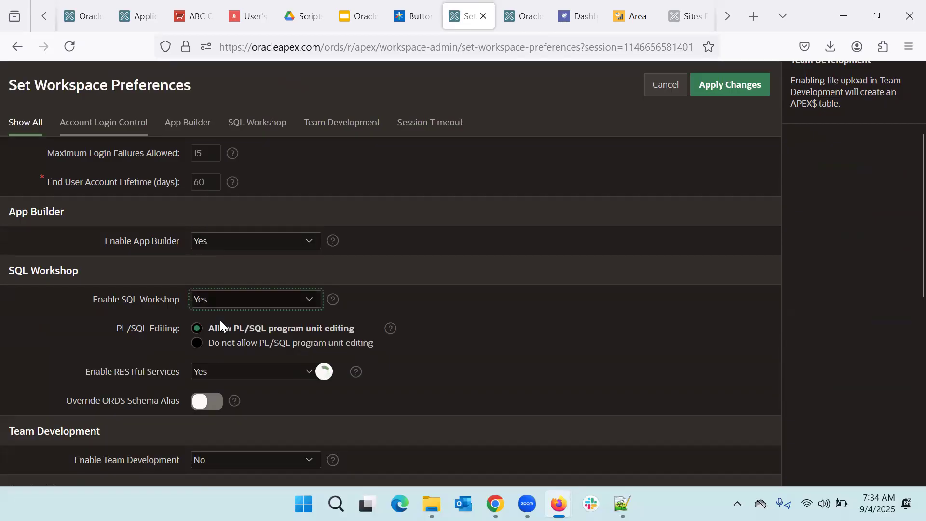
Step: Set Enable Team Development back to Yes and review the rest of the form
scroll(220, 320, down, 2)
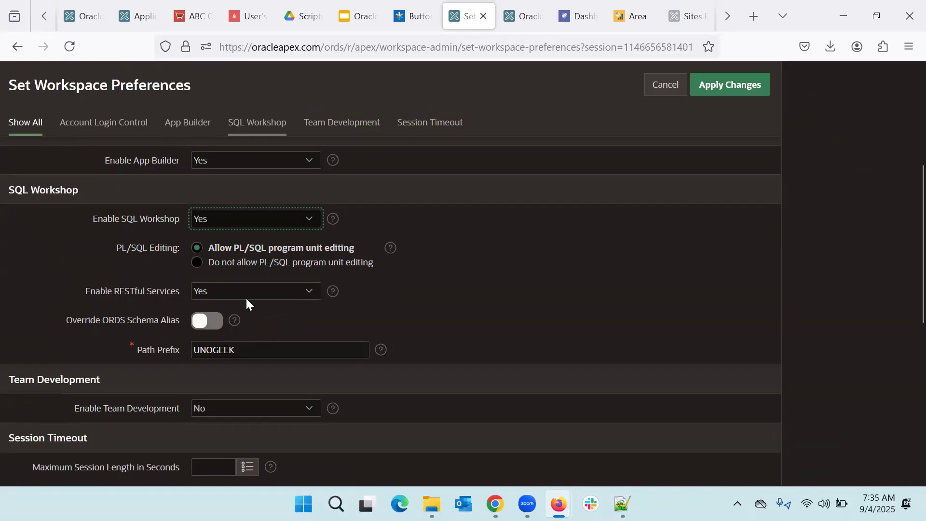
scroll(295, 291, down, 3)
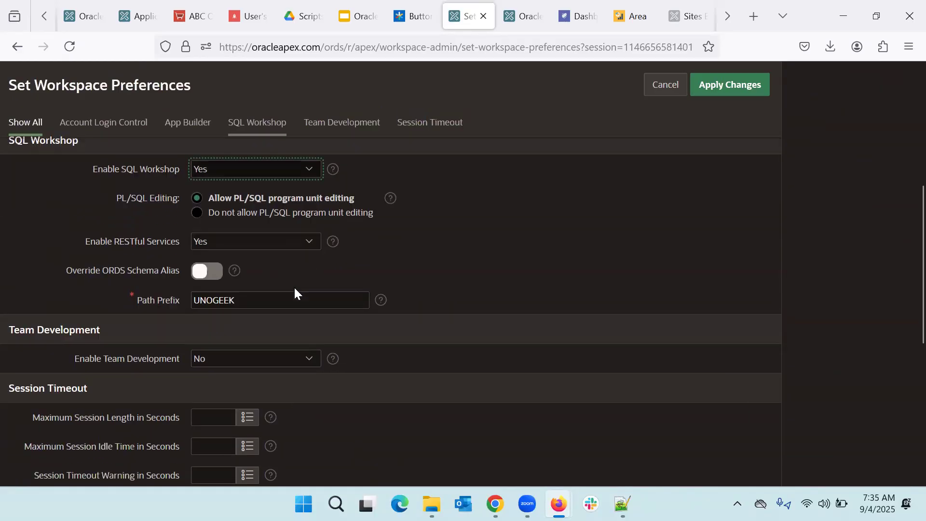
click(261, 309)
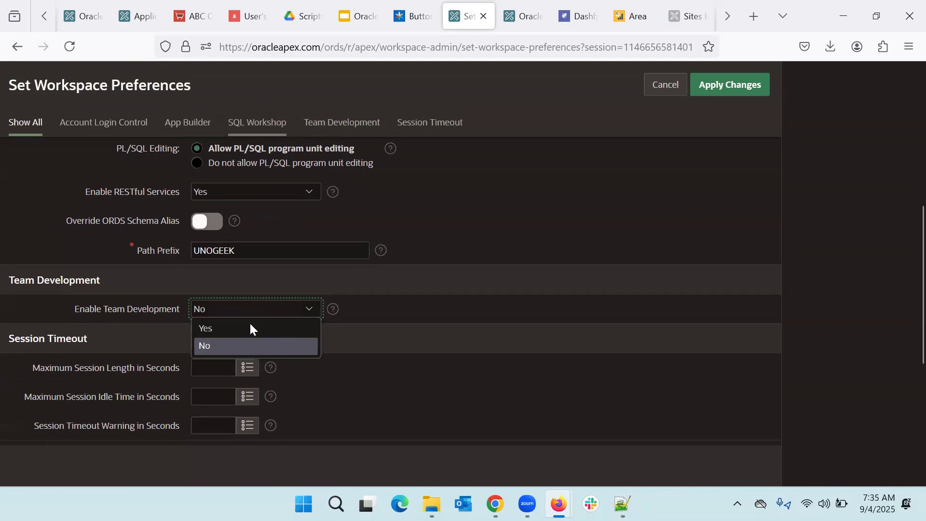
click(247, 325)
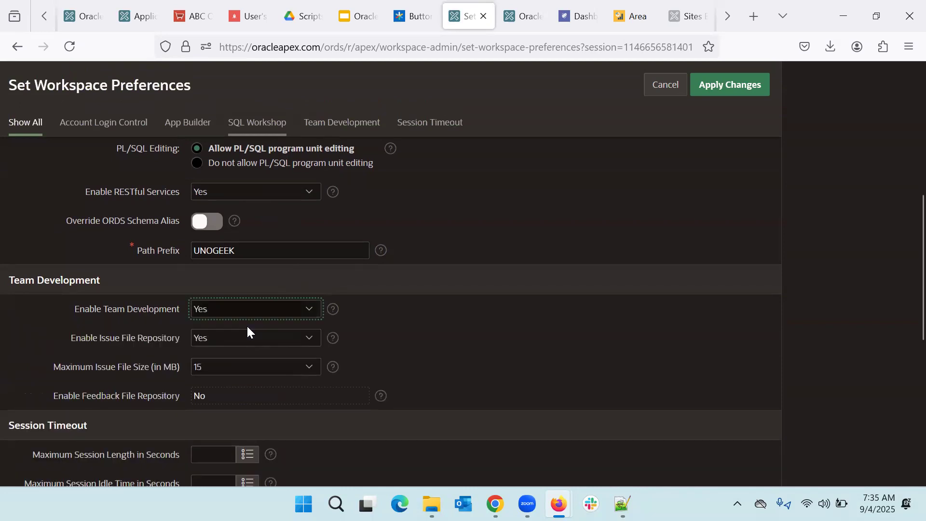
scroll(247, 325, down, 1)
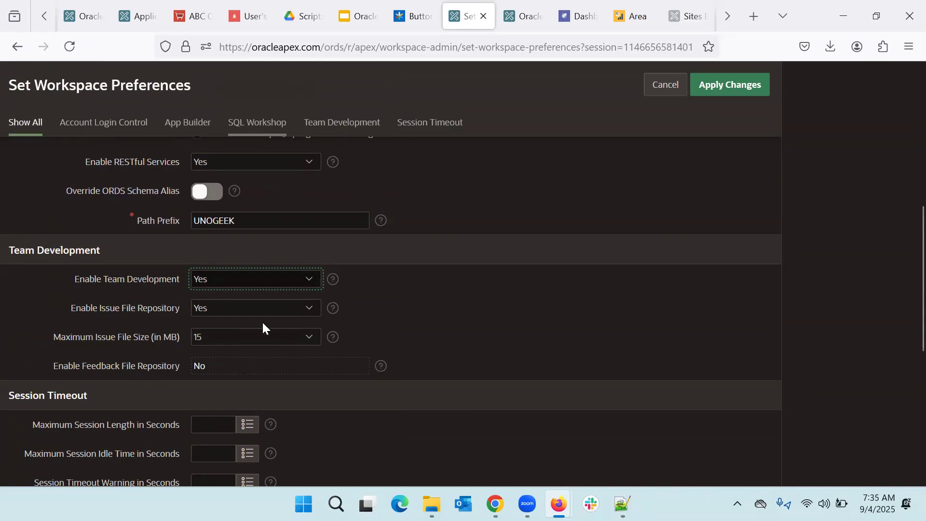
scroll(262, 320, down, 3)
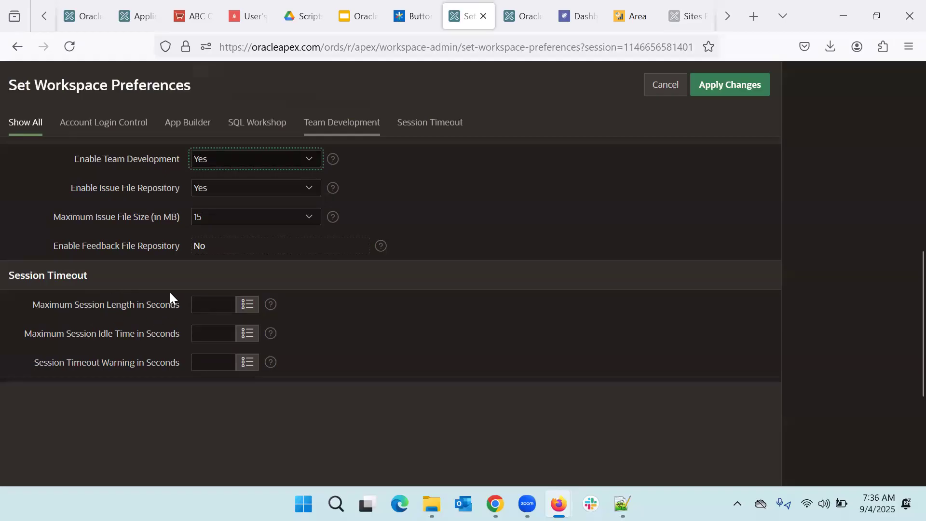
Step: Apply the restored workspace preferences and dismiss the 'Workspace preferences applied.' message
click(732, 92)
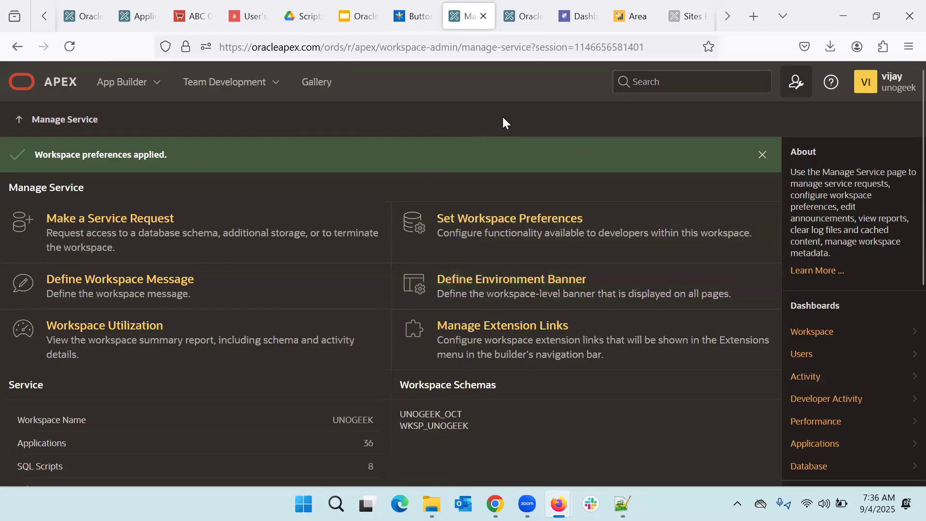
click(762, 154)
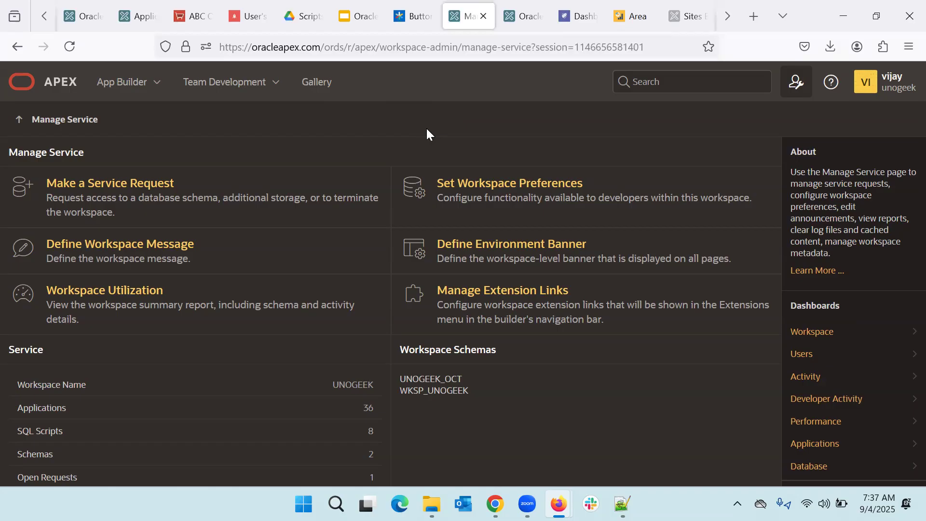
click(520, 258)
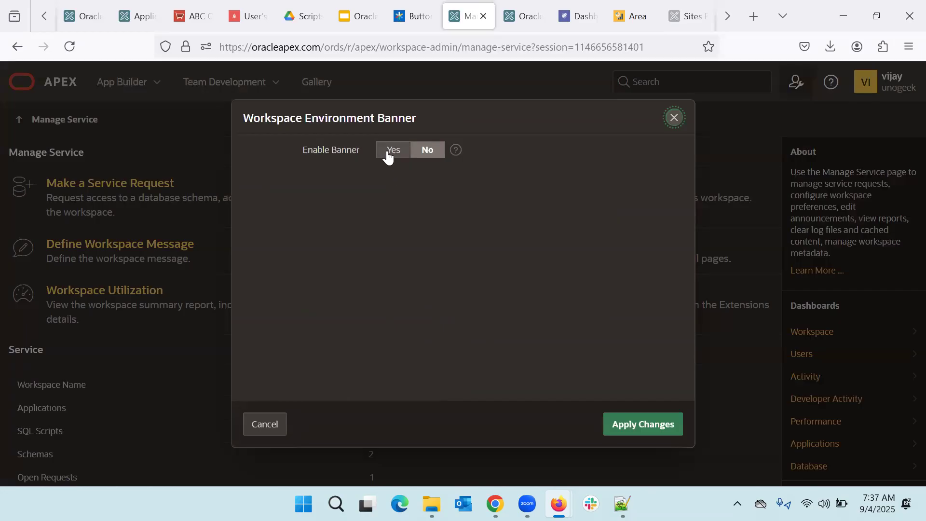
Step: Enable a green environment banner at the Top labelled 'Development Env' and apply it
click(386, 154)
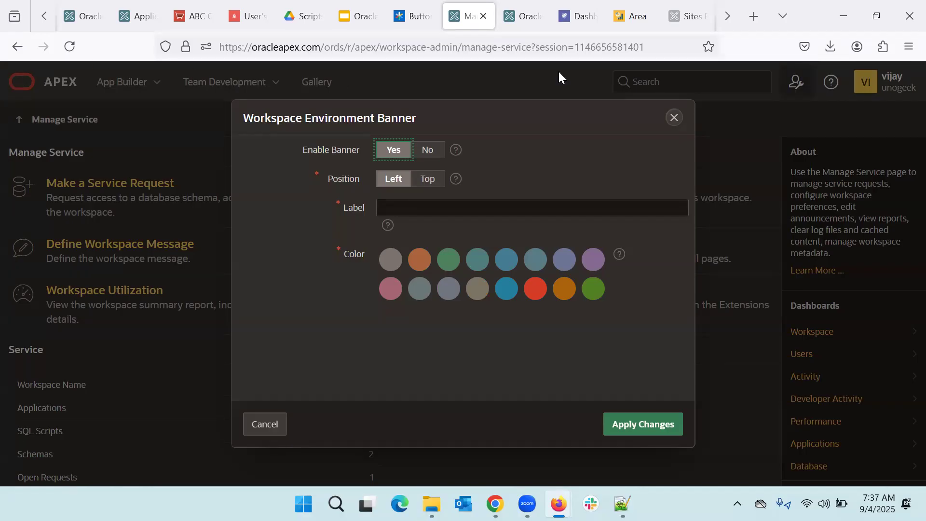
click(426, 183)
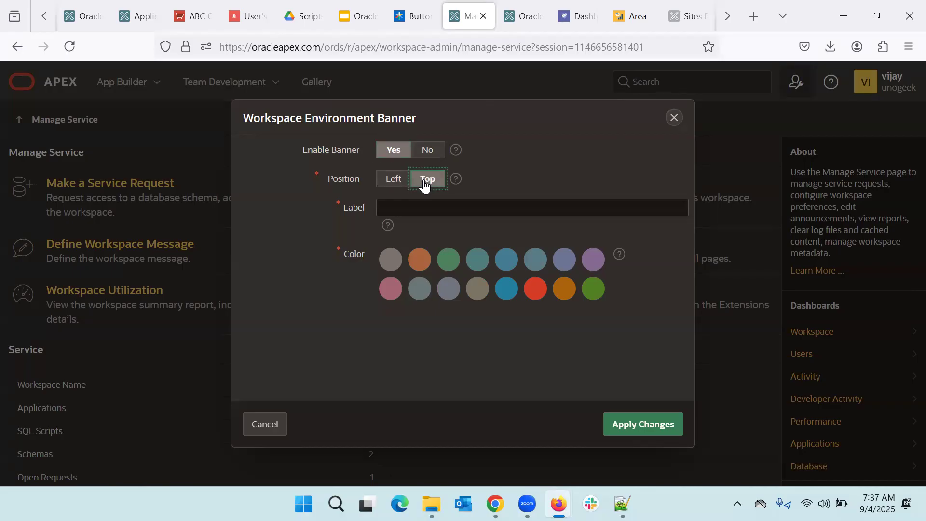
click(389, 204)
text(Developem)
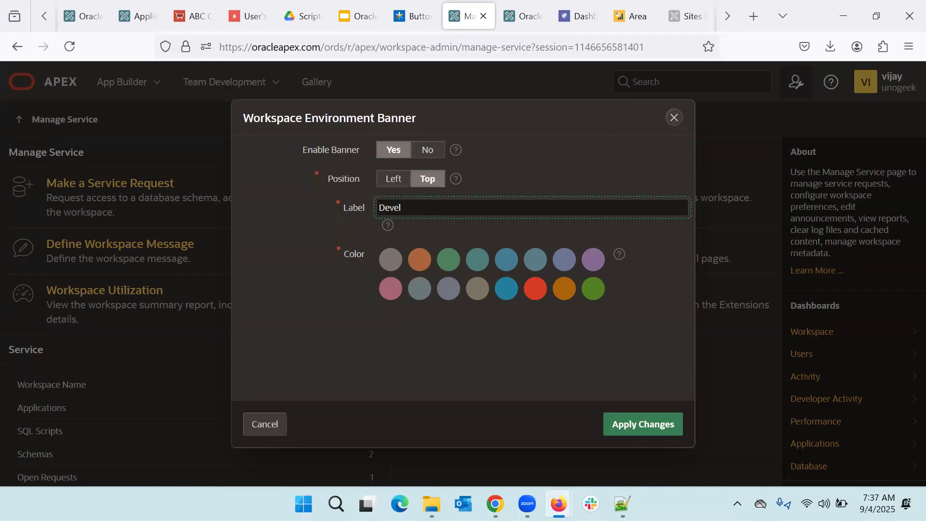
key(BackSpace)
key(BackSpace)
text(ment Env)
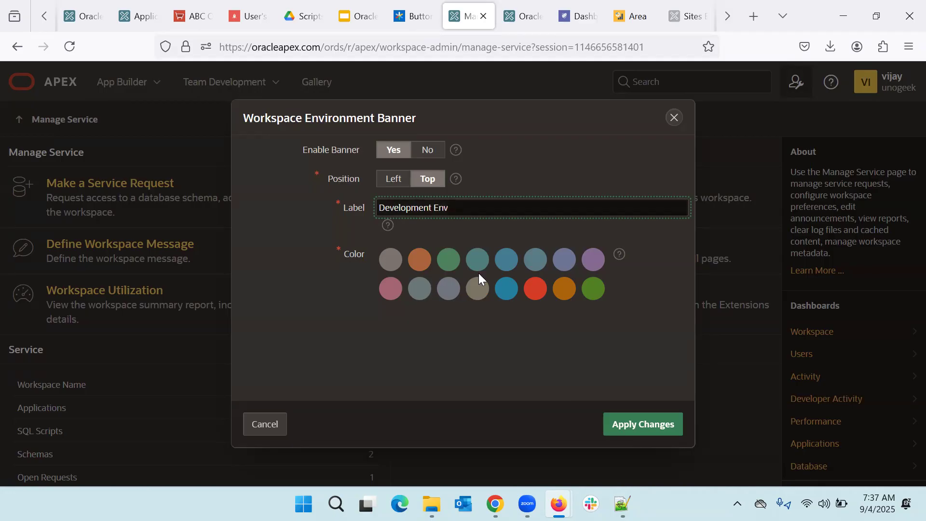
click(600, 293)
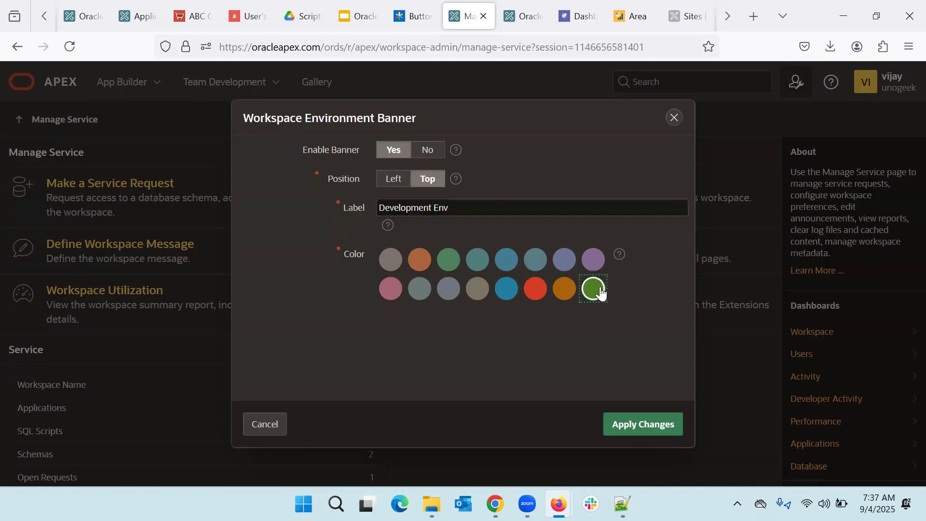
click(648, 427)
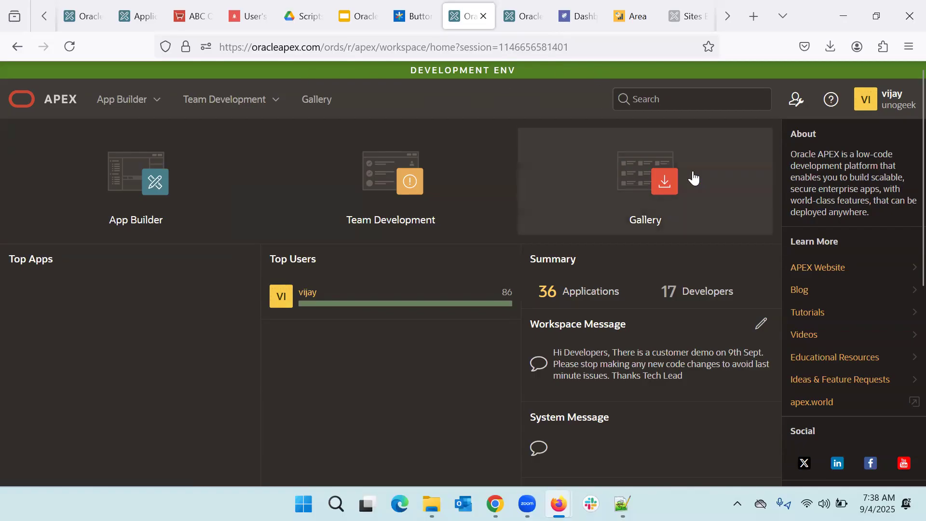
click(800, 101)
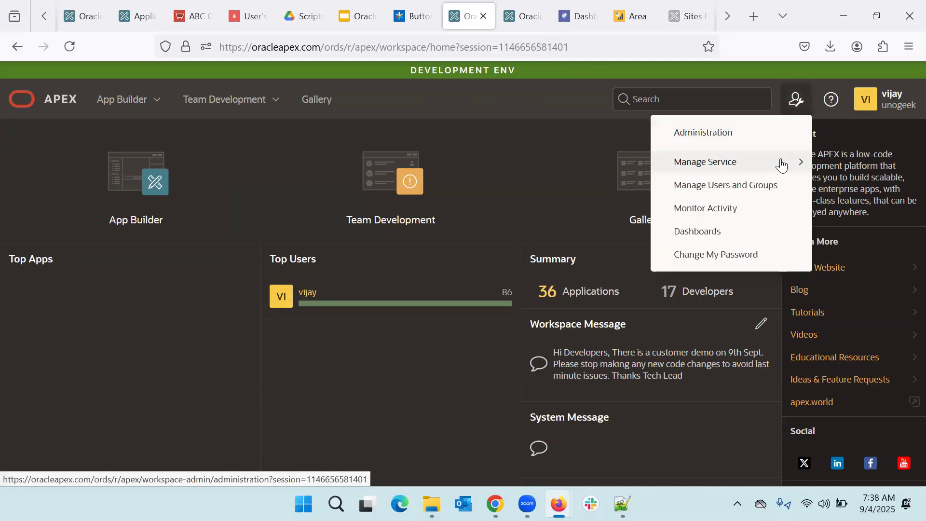
Step: Change the environment banner position to Left, apply, and dismiss the confirmation
mouse_move(689, 169)
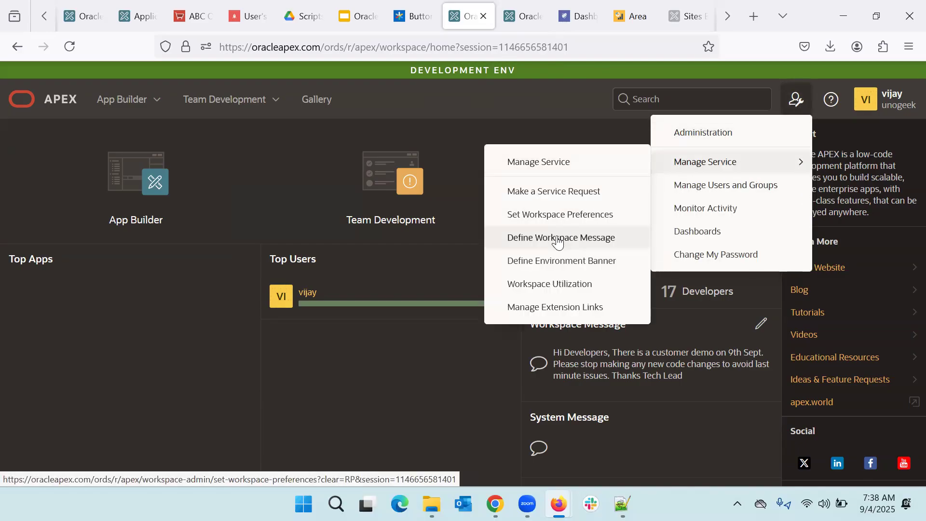
click(551, 266)
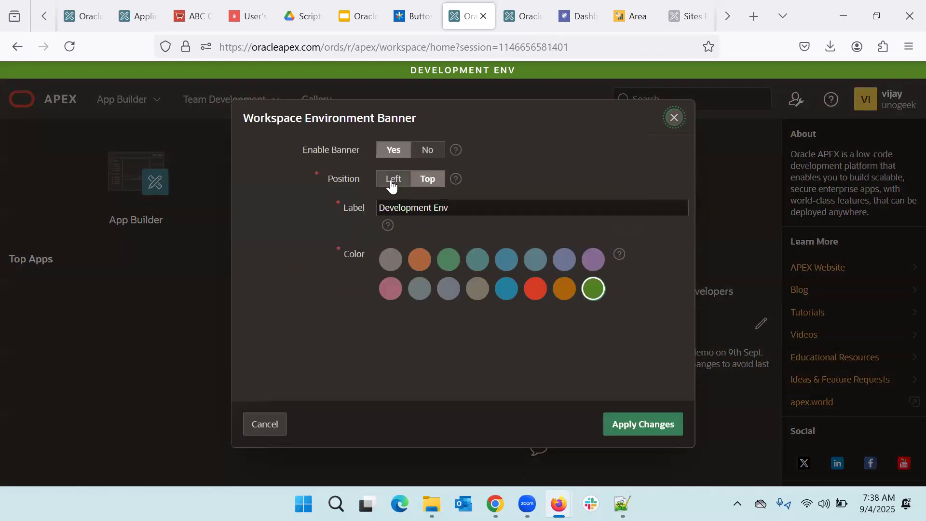
click(392, 186)
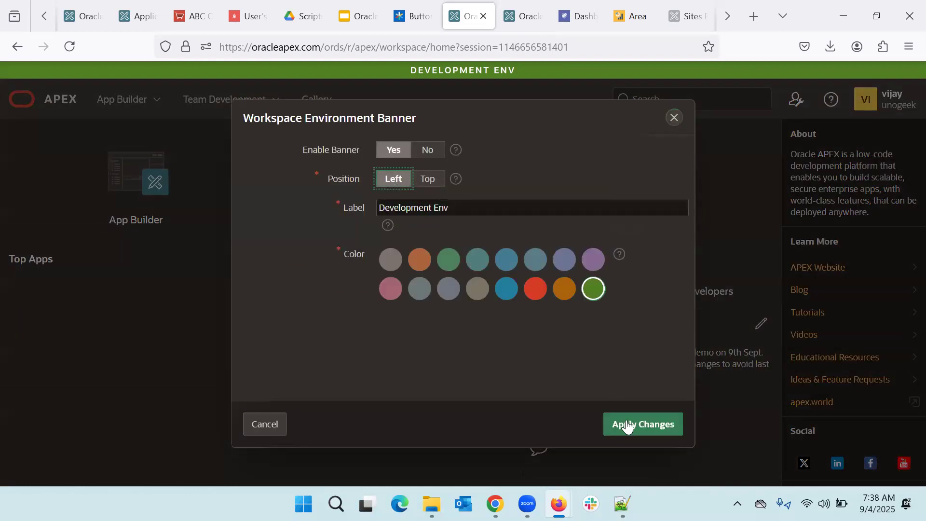
click(644, 431)
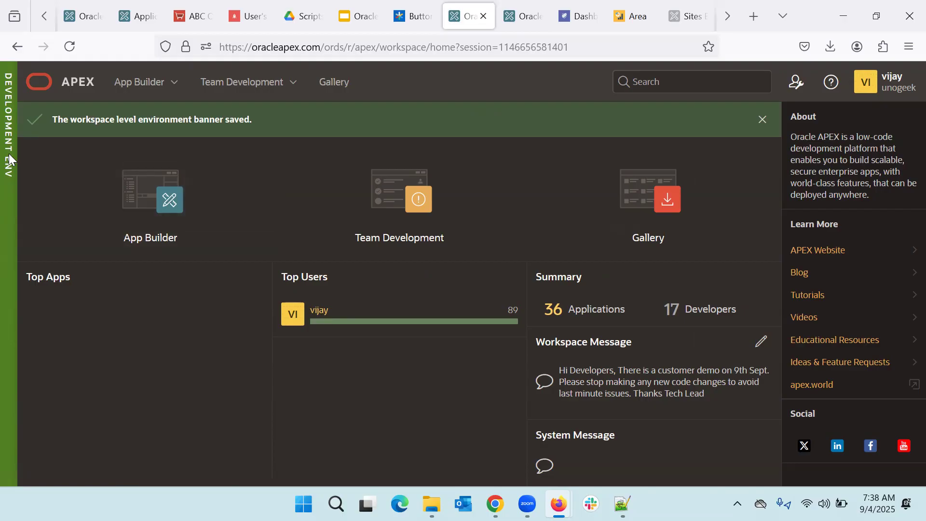
click(761, 120)
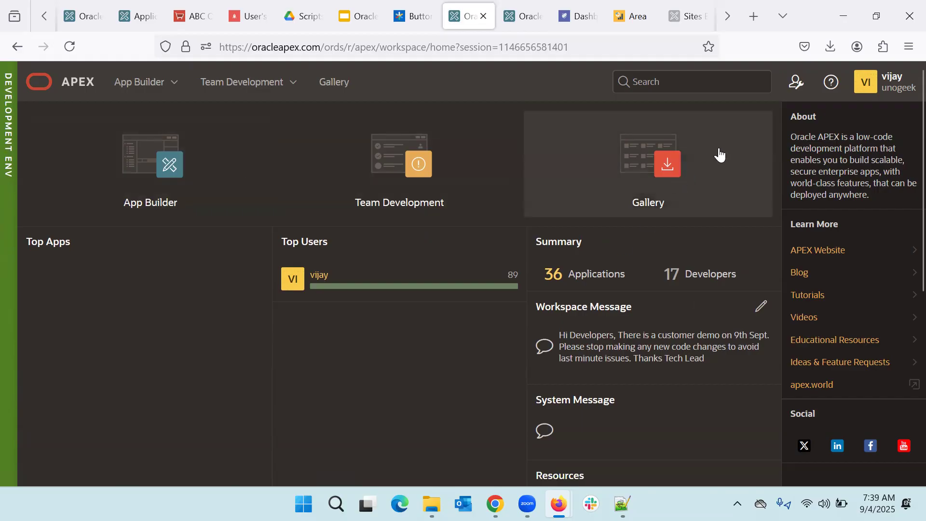
Step: Set the environment banner position back to Top, apply, then go to the Administration page
click(800, 86)
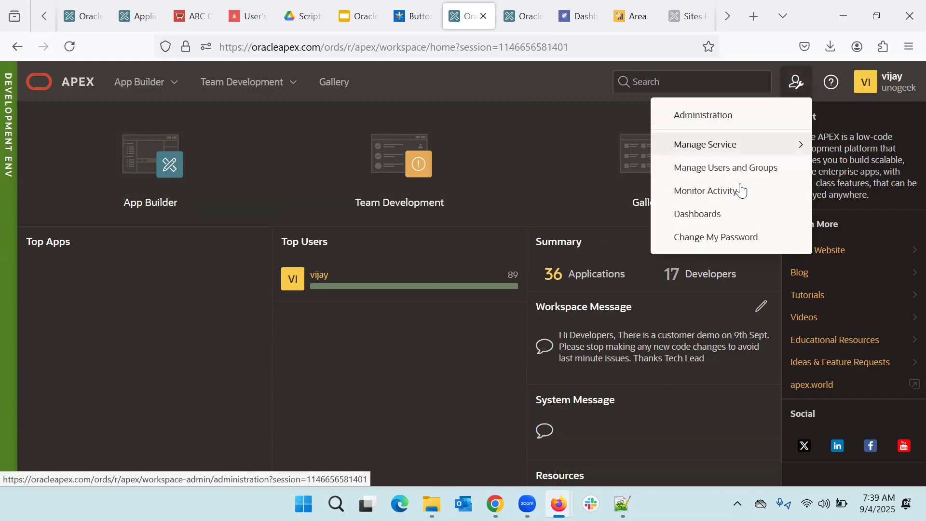
mouse_move(753, 149)
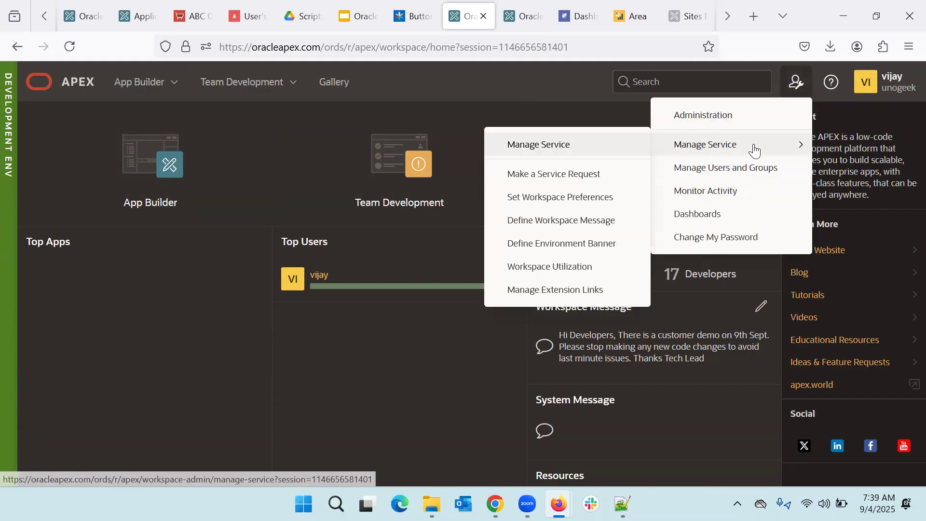
click(573, 245)
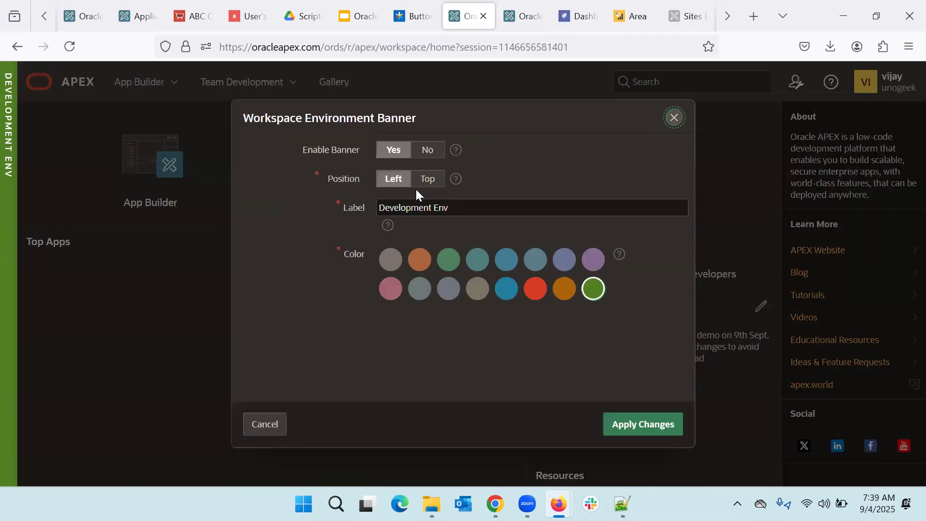
click(430, 184)
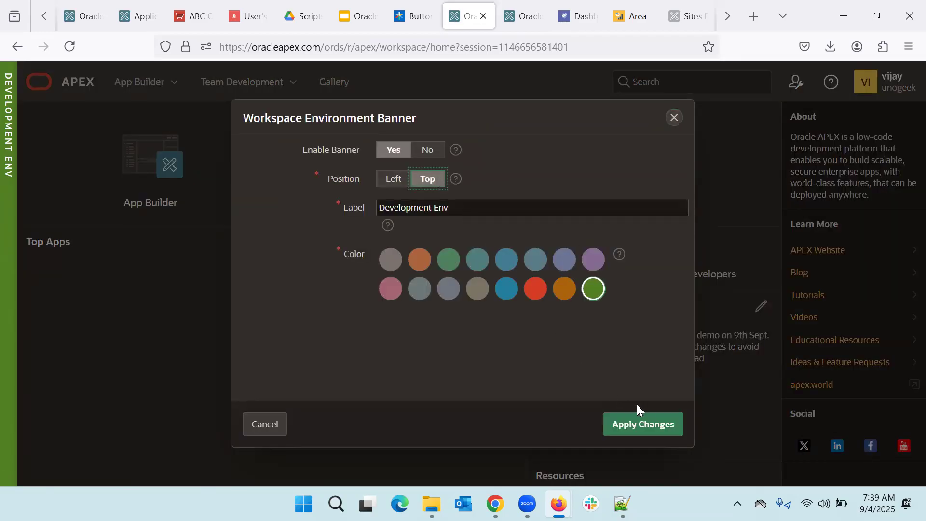
click(655, 425)
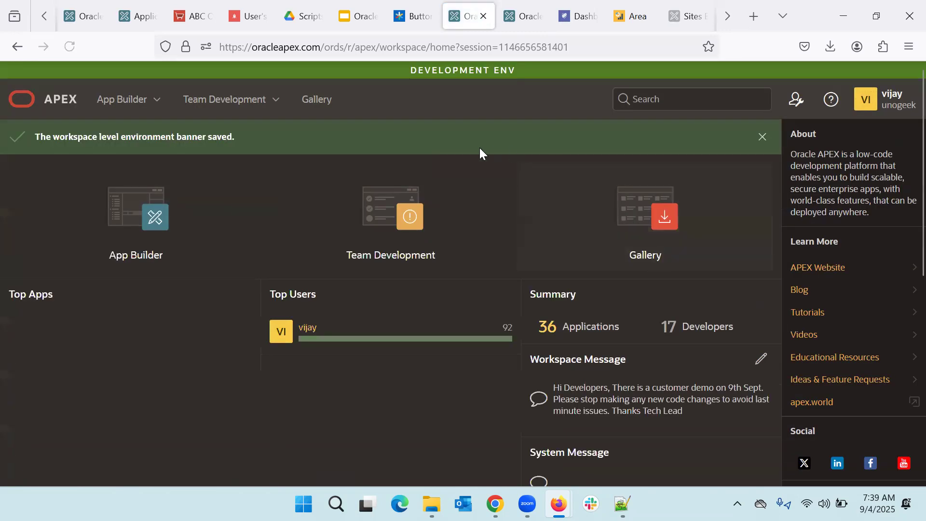
click(796, 99)
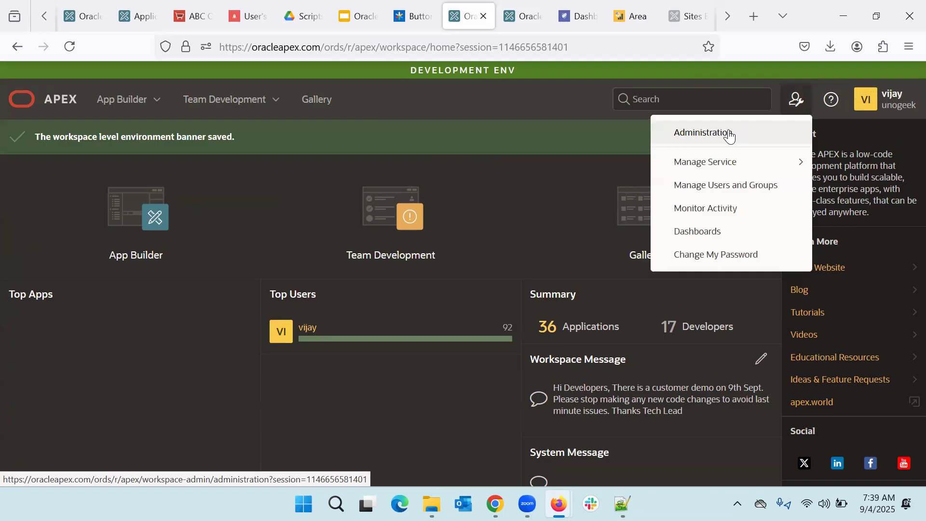
click(701, 136)
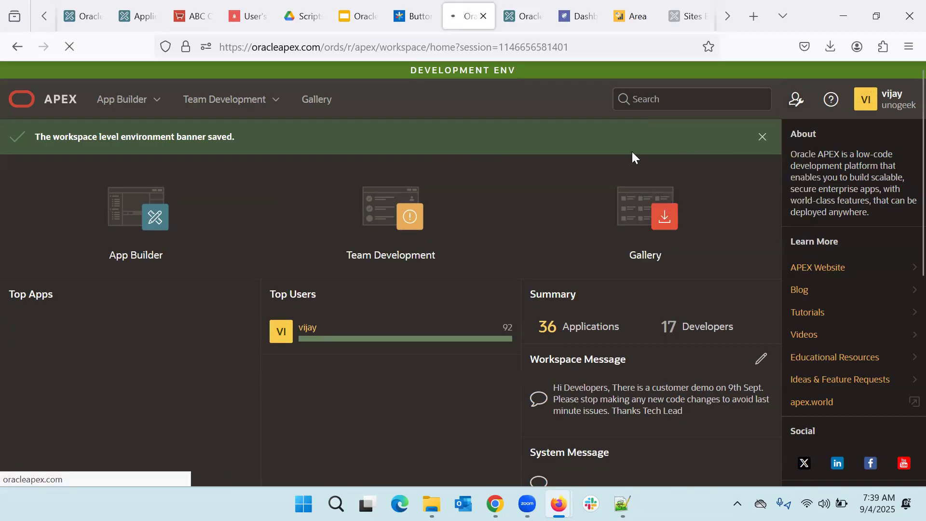
Step: Open Manage Extension Links under Manage Service and add a new link row
click(80, 230)
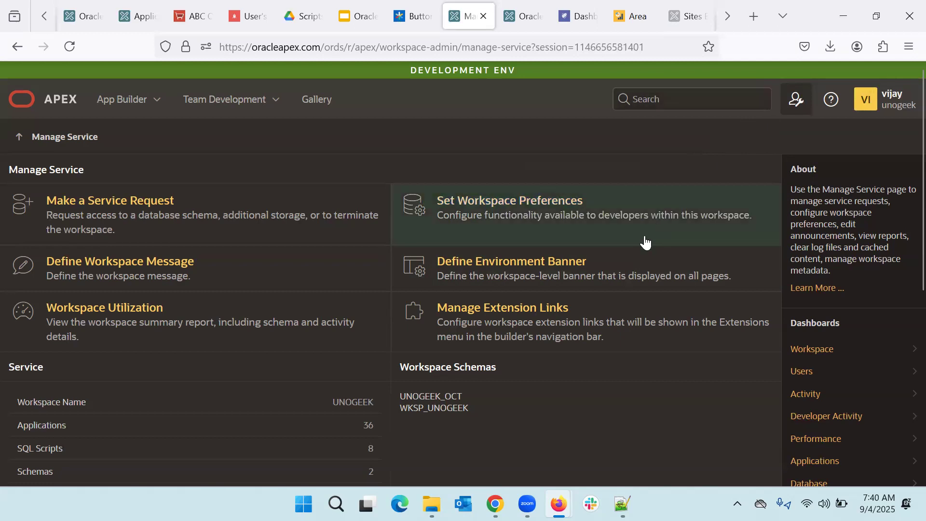
click(568, 331)
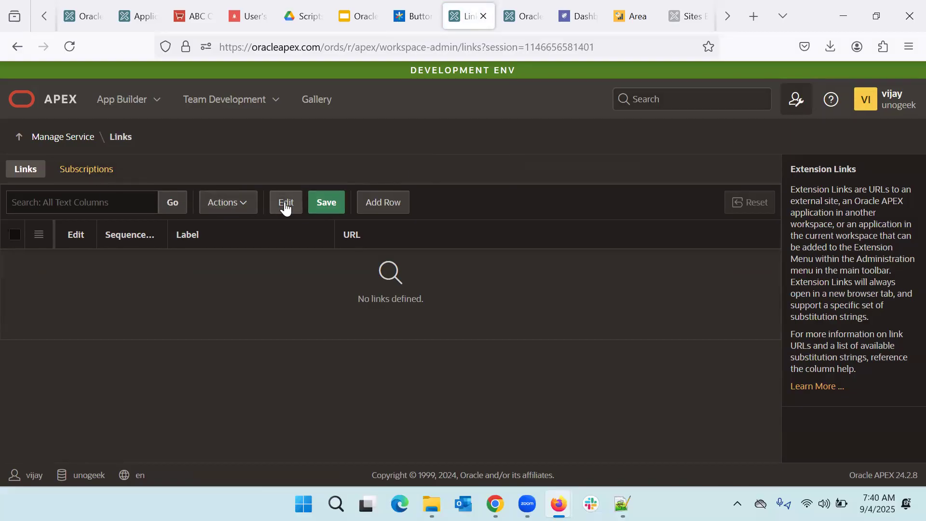
click(384, 208)
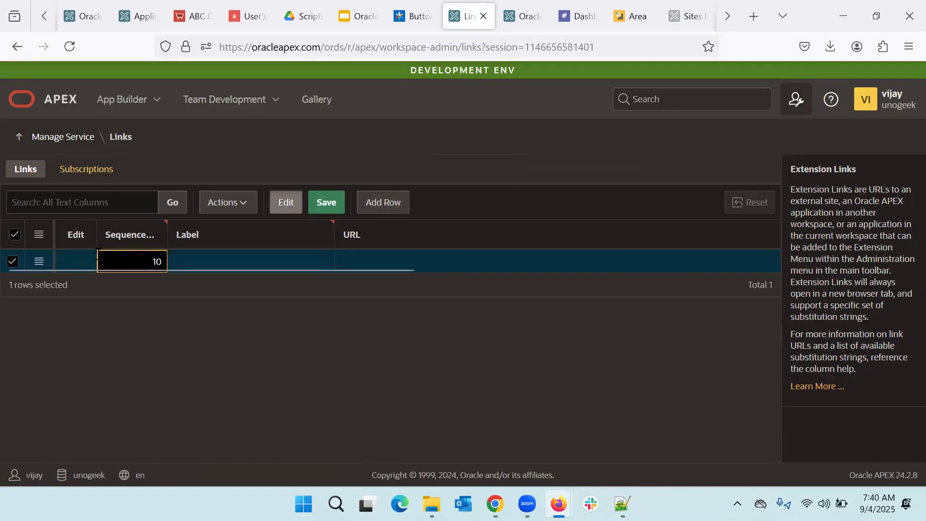
click(224, 253)
text(Functional Doc)
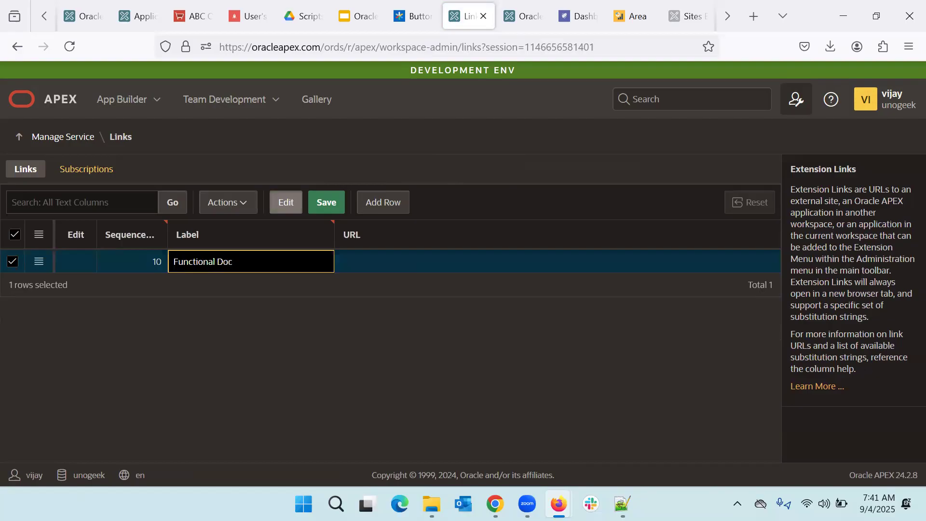
key(Tab)
text(w)
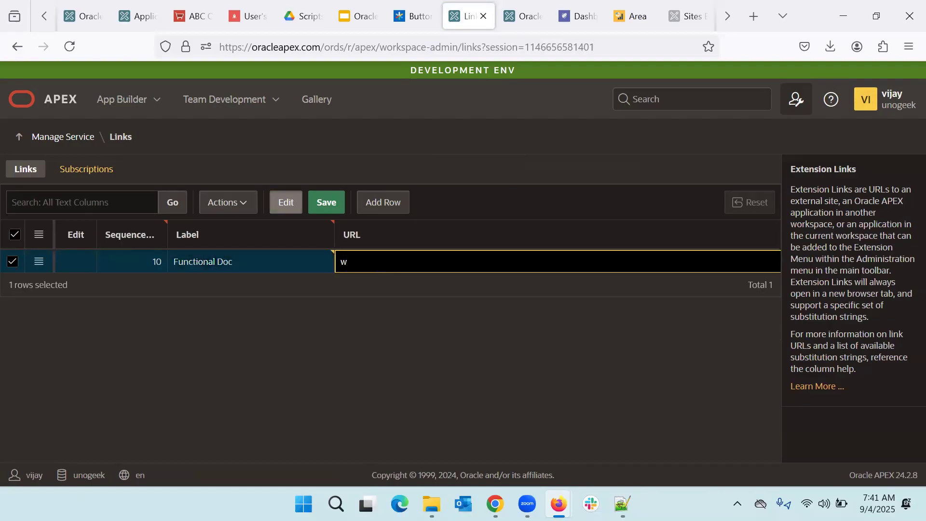
text(ww.oracle.com)
click(219, 368)
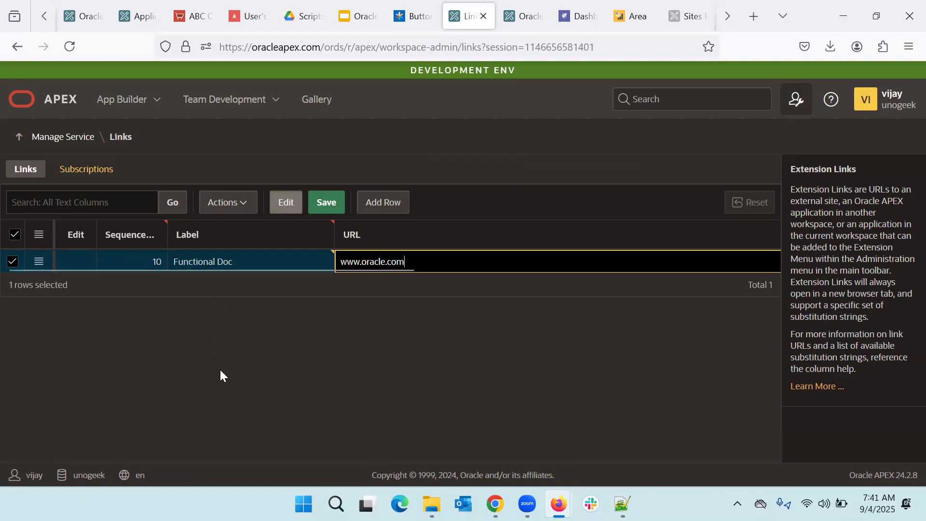
click(384, 202)
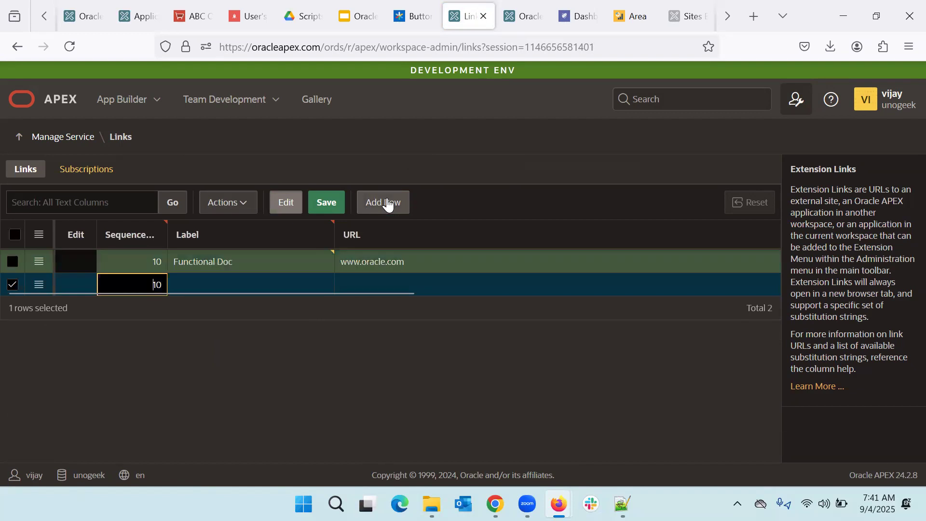
key(Delete)
text(2)
key(Tab)
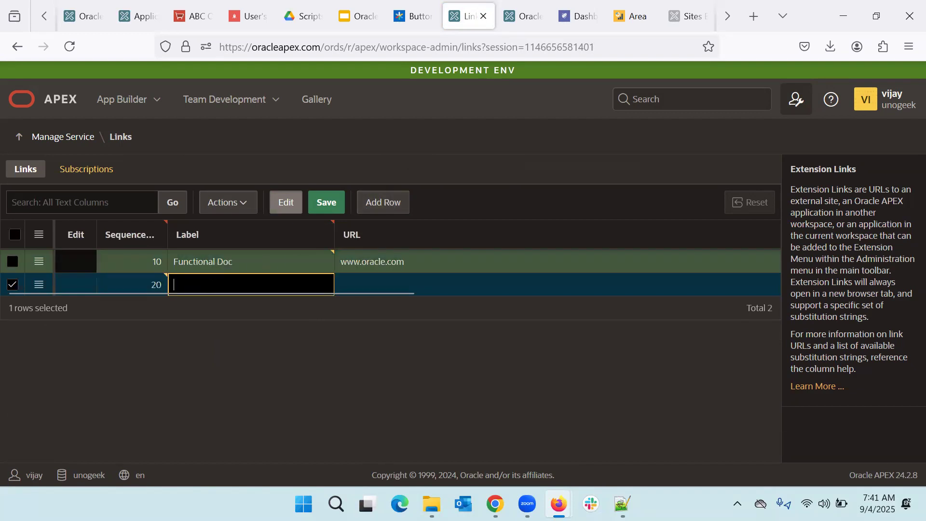
text(Tech Doc)
key(Tab)
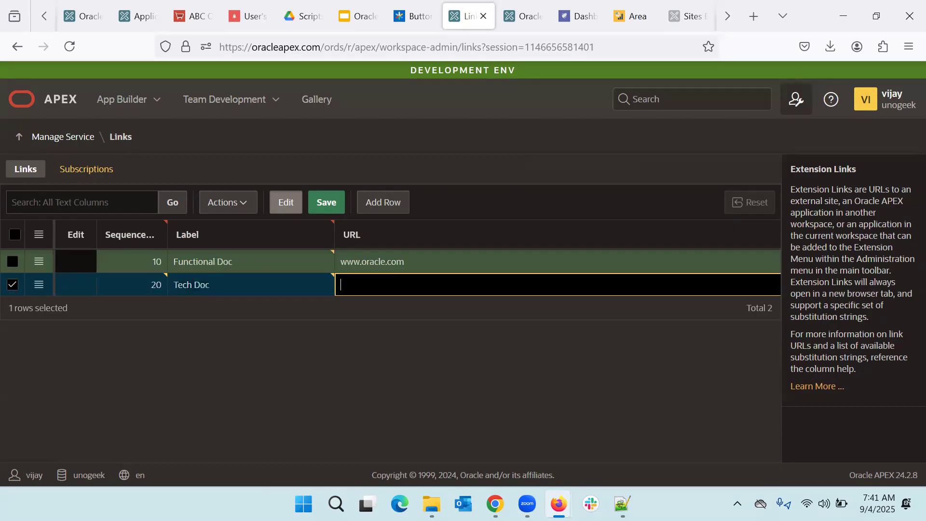
text(www.apex.oracle.com)
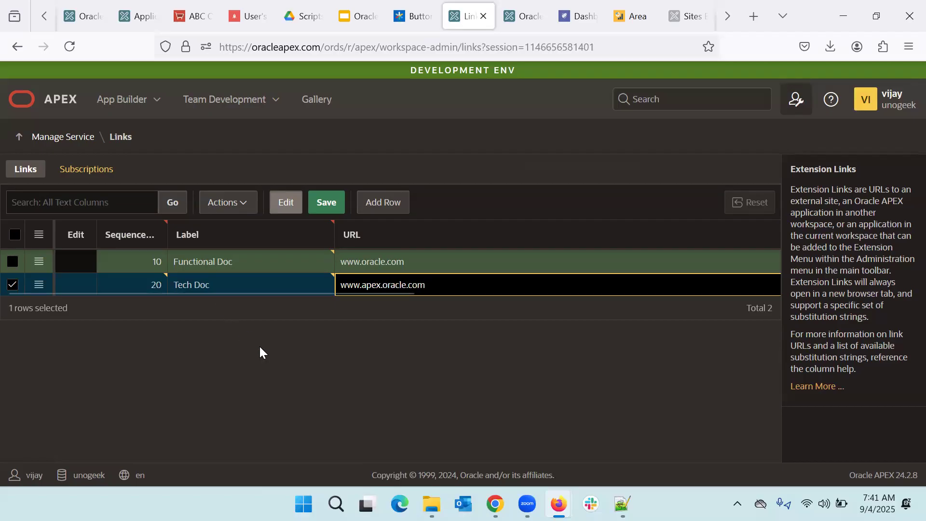
click(330, 204)
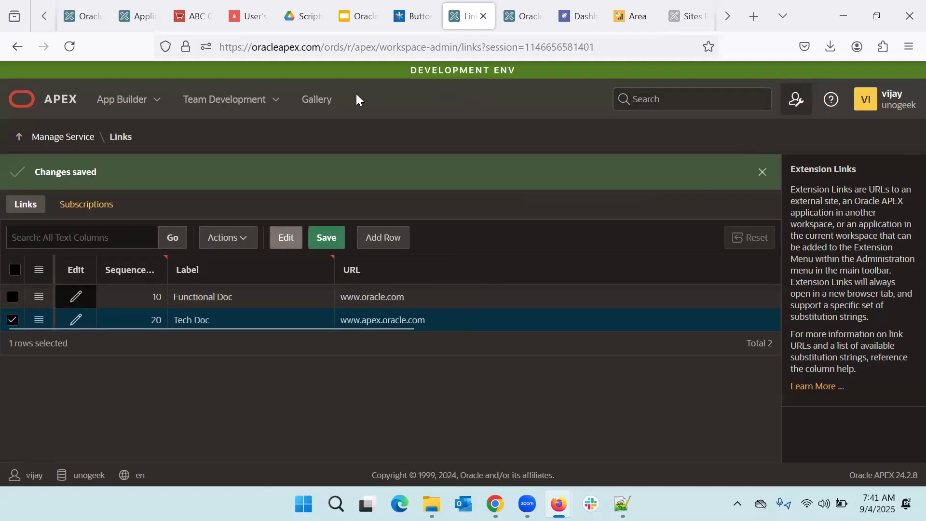
click(69, 46)
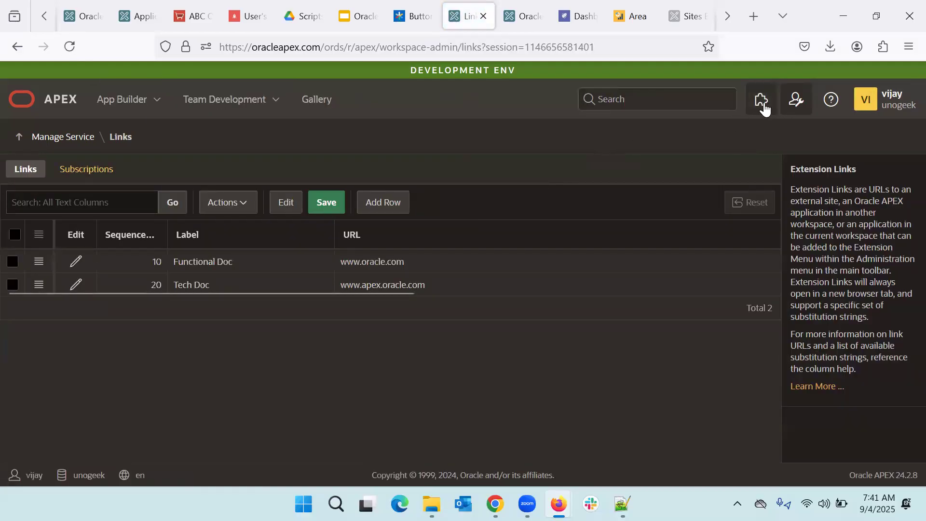
click(763, 101)
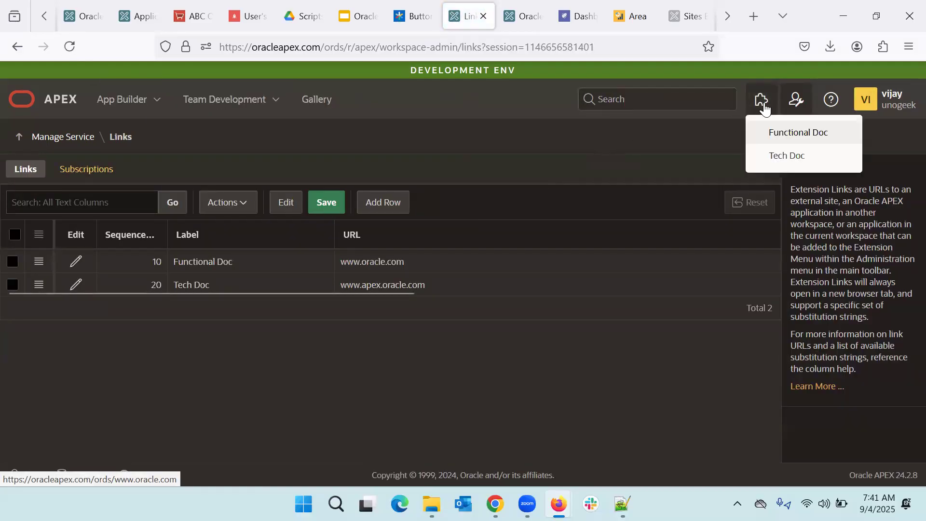
click(834, 102)
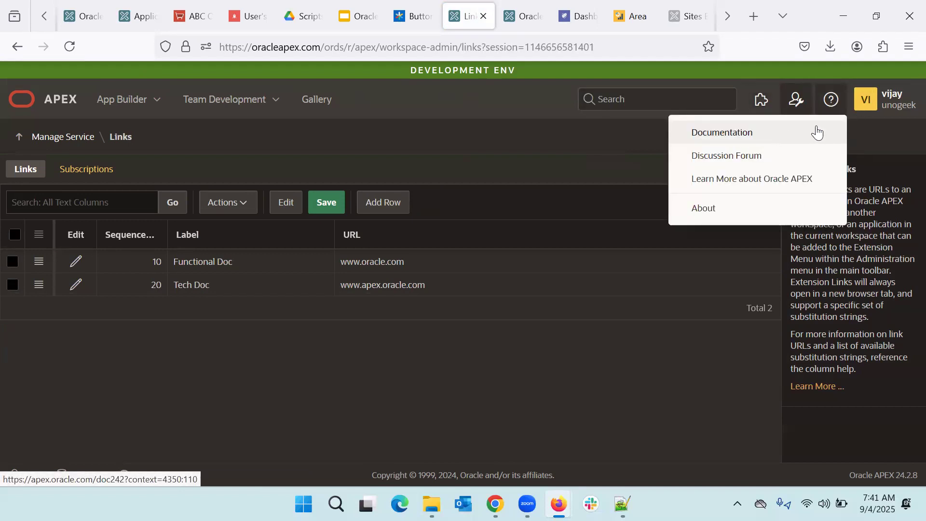
click(764, 103)
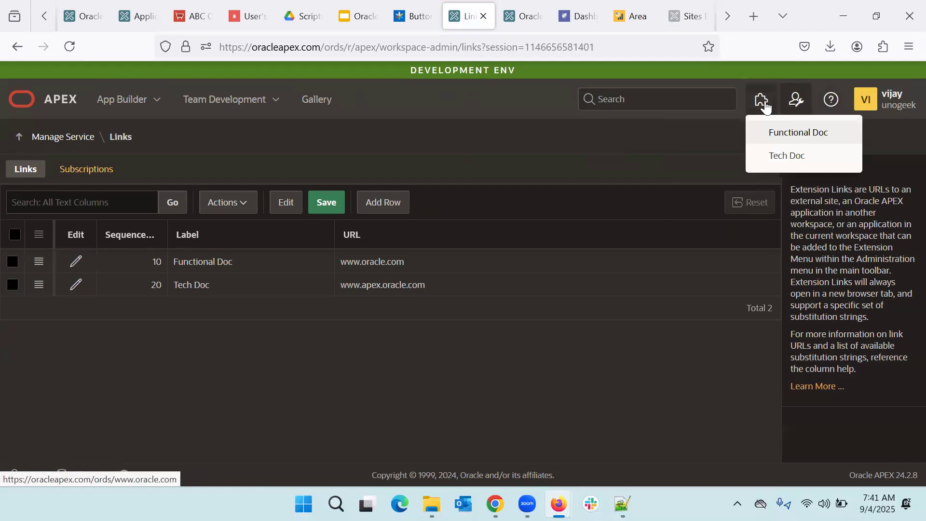
click(779, 138)
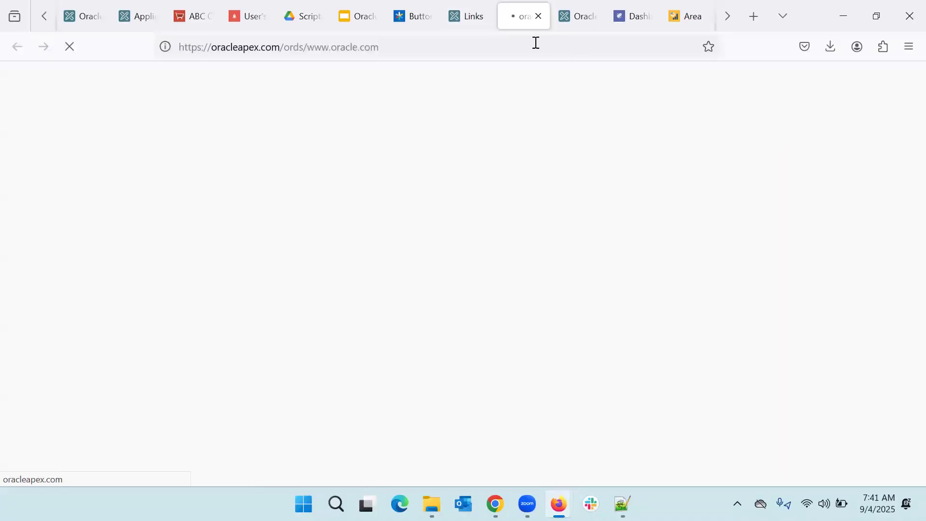
click(537, 16)
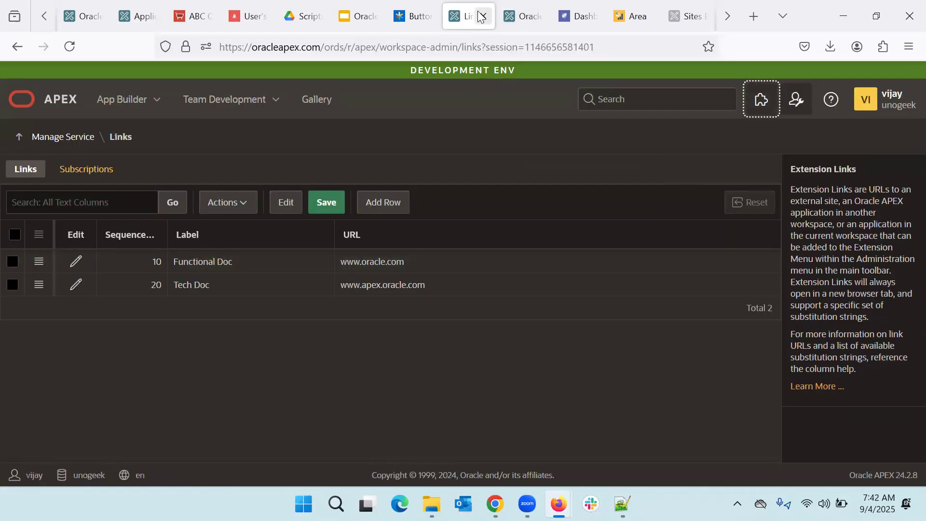
click(758, 101)
click(776, 165)
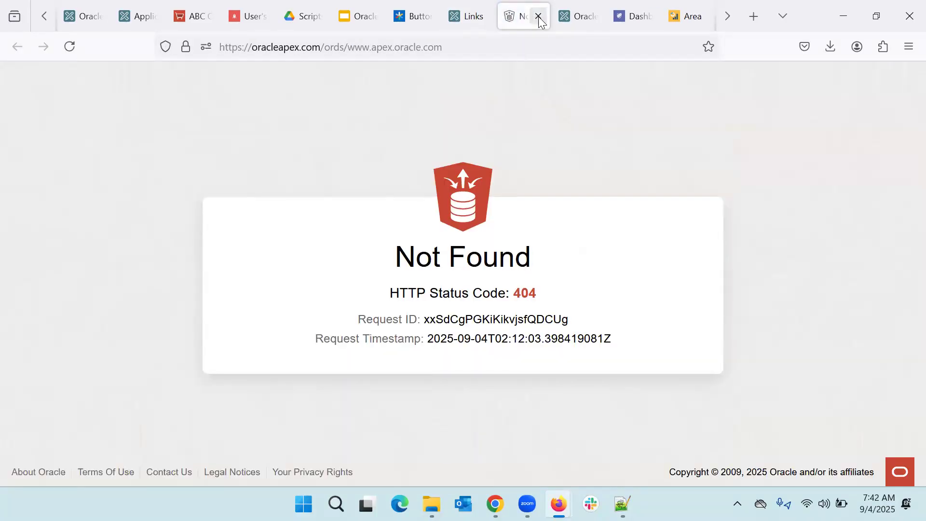
click(538, 16)
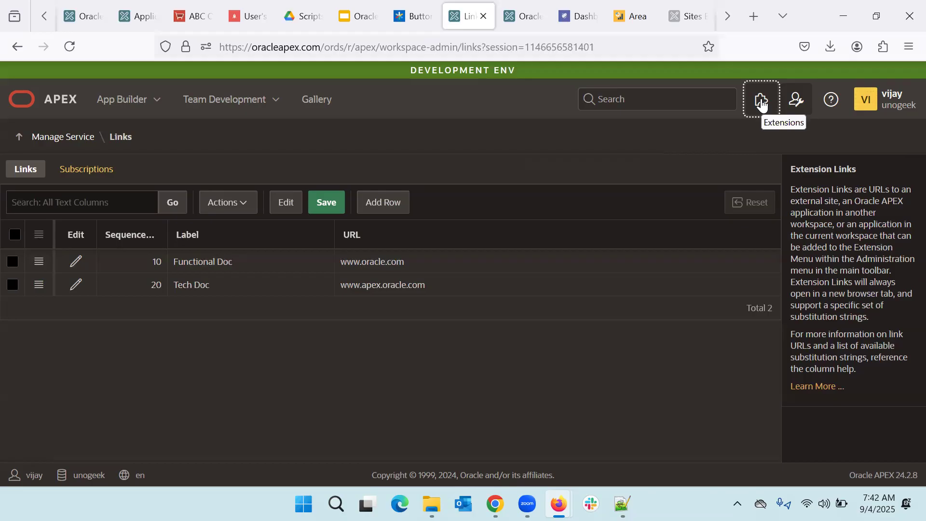
Step: Go to the workspace Administration overview, then into Manage Users and Groups
click(798, 111)
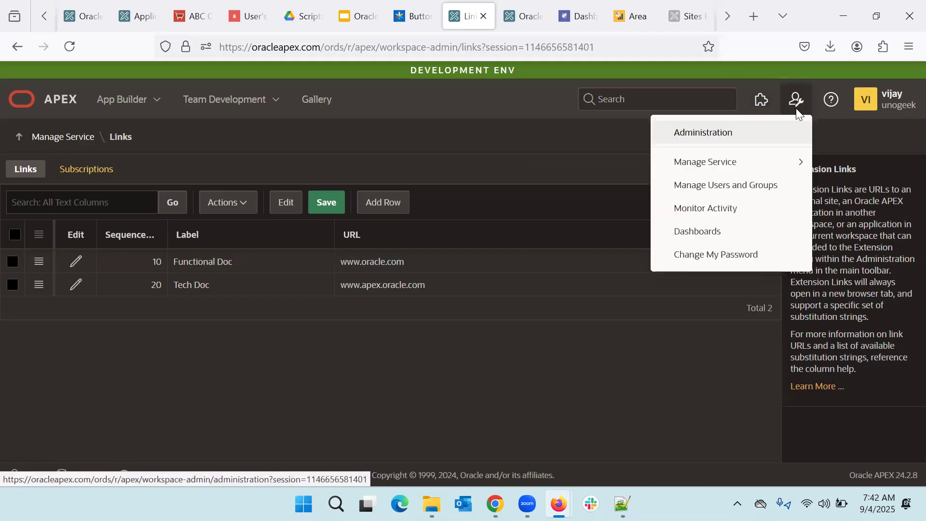
key(Escape)
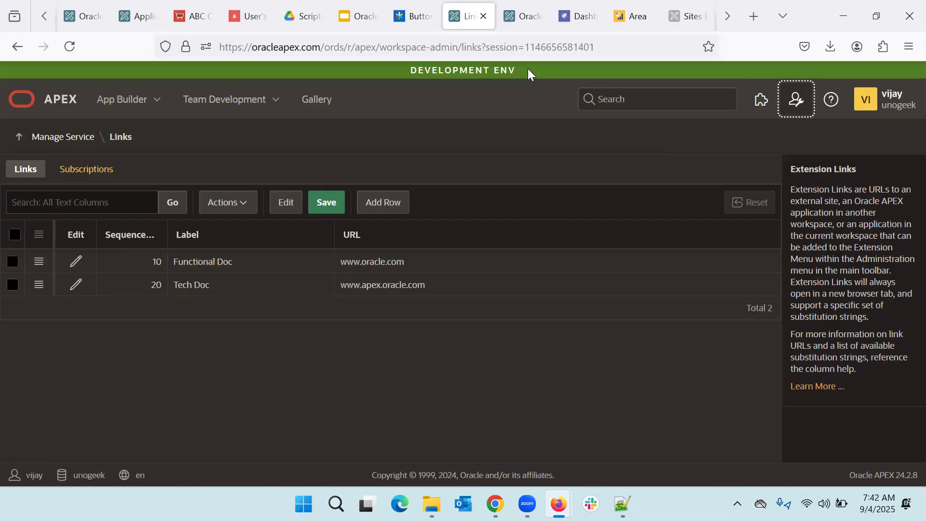
click(793, 102)
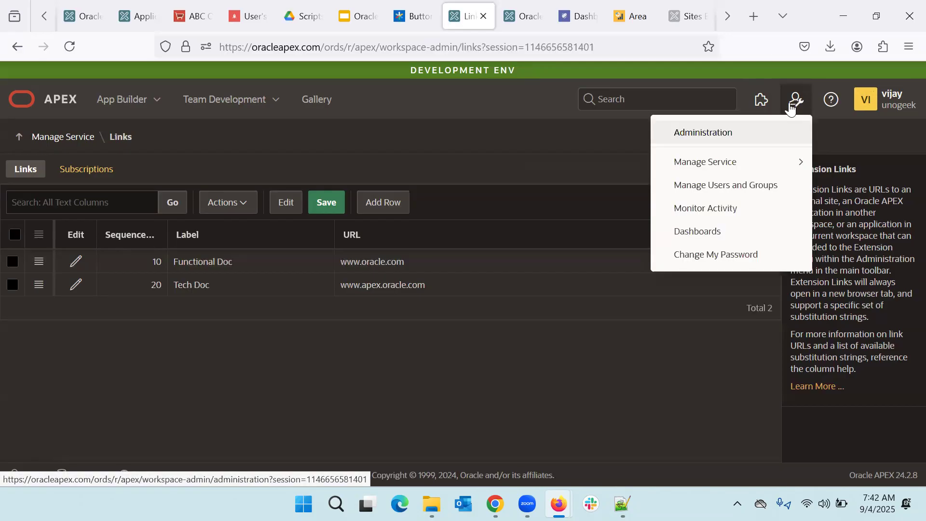
click(732, 138)
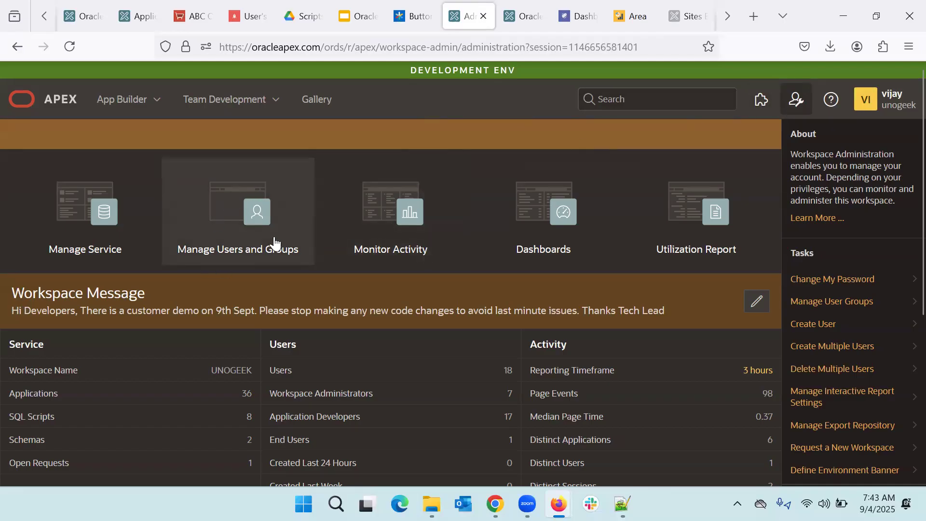
click(262, 251)
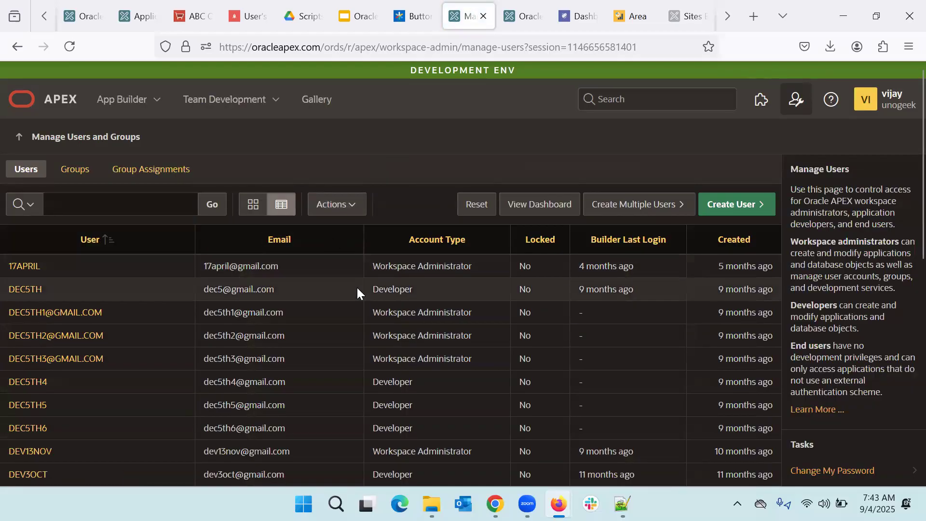
Step: Scroll through the Users report to review the 18 users' account types and lock status
scroll(357, 290, down, 5)
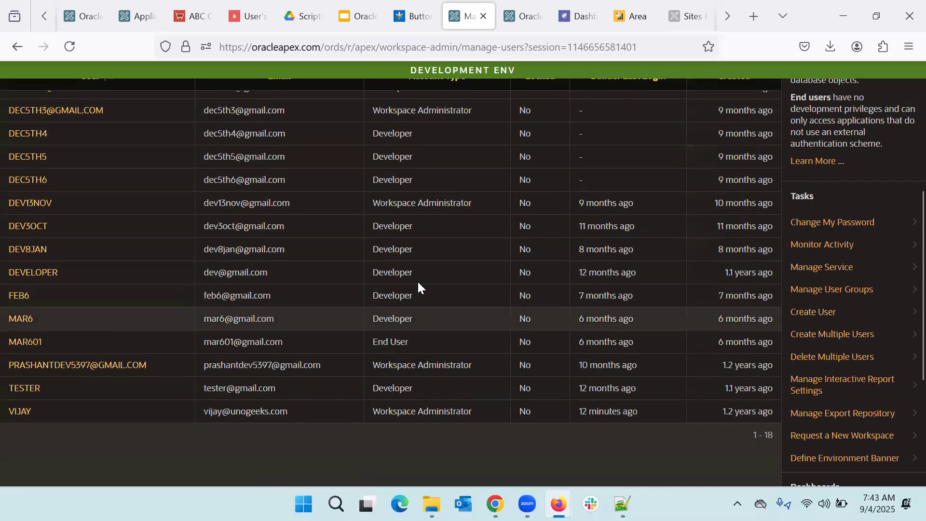
scroll(429, 265, up, 1)
scroll(434, 259, up, 4)
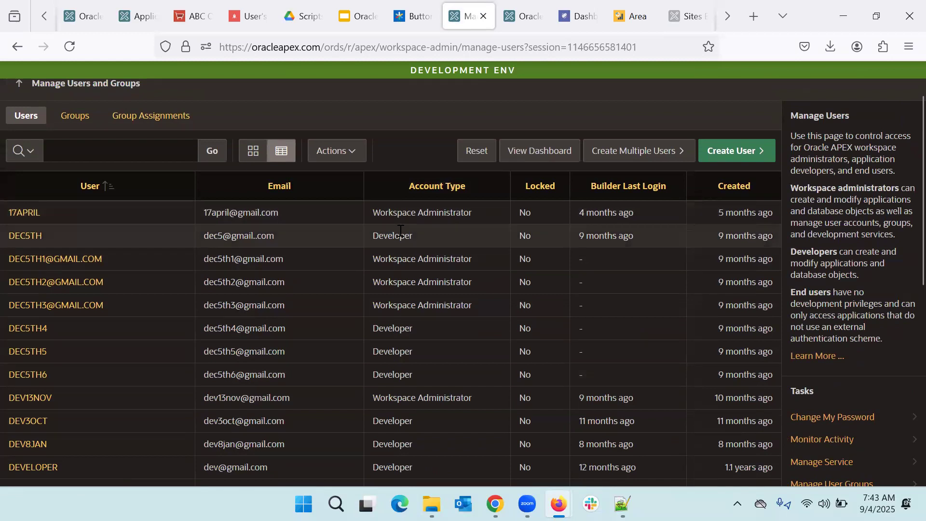
scroll(408, 255, down, 4)
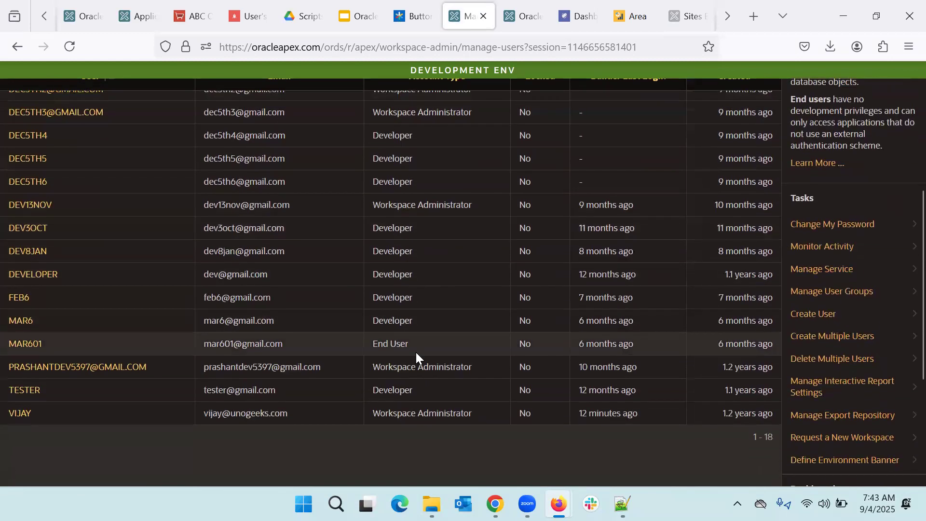
scroll(416, 352, up, 4)
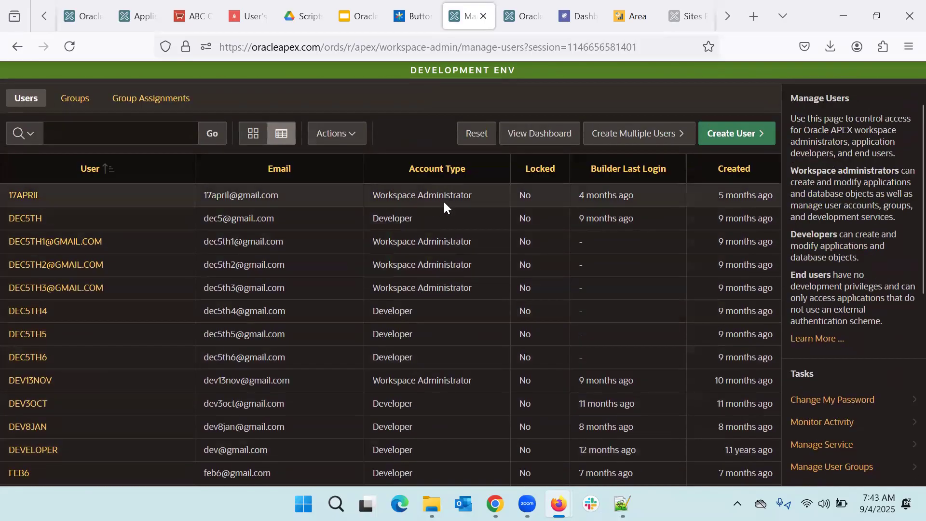
scroll(443, 200, up, 2)
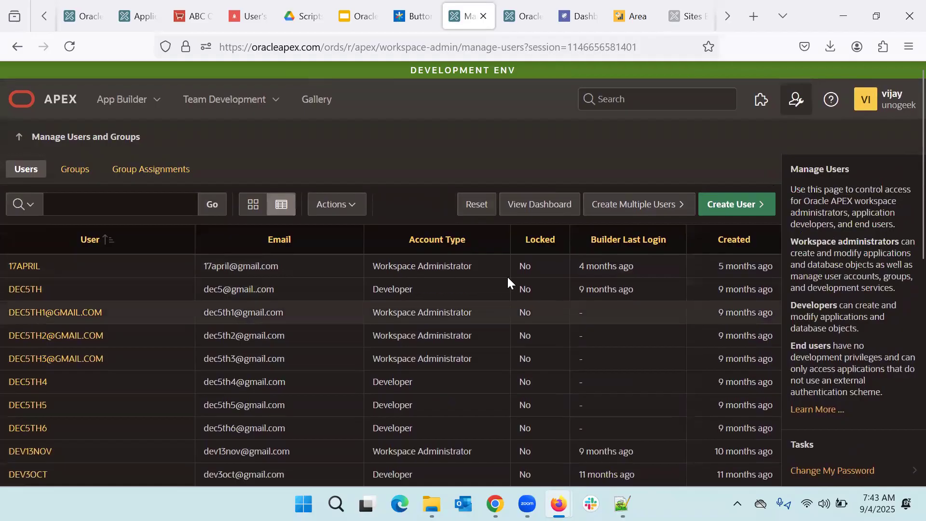
scroll(491, 278, down, 1)
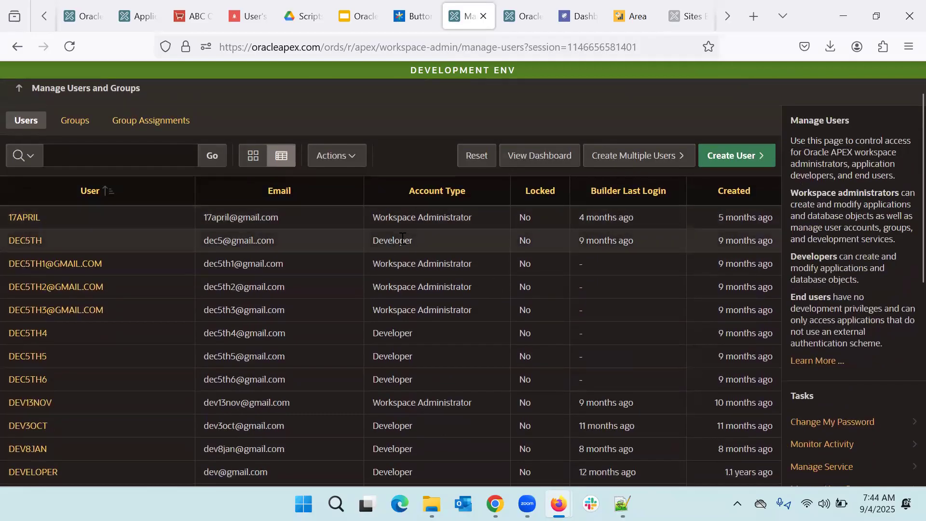
scroll(402, 239, up, 1)
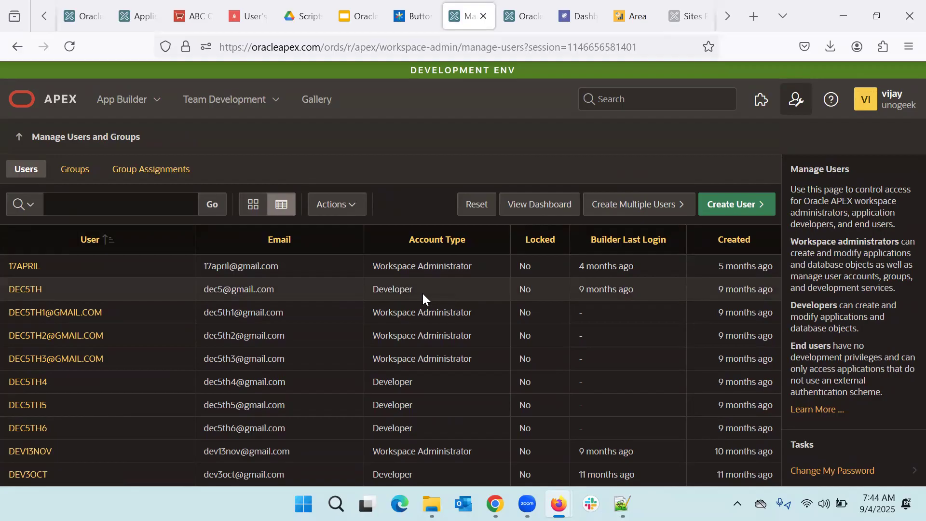
scroll(423, 299, down, 5)
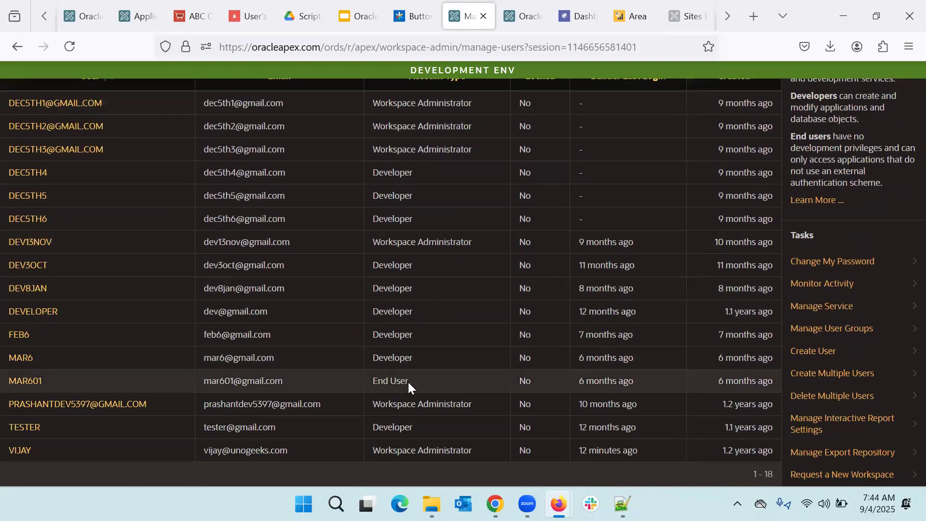
scroll(407, 381, up, 4)
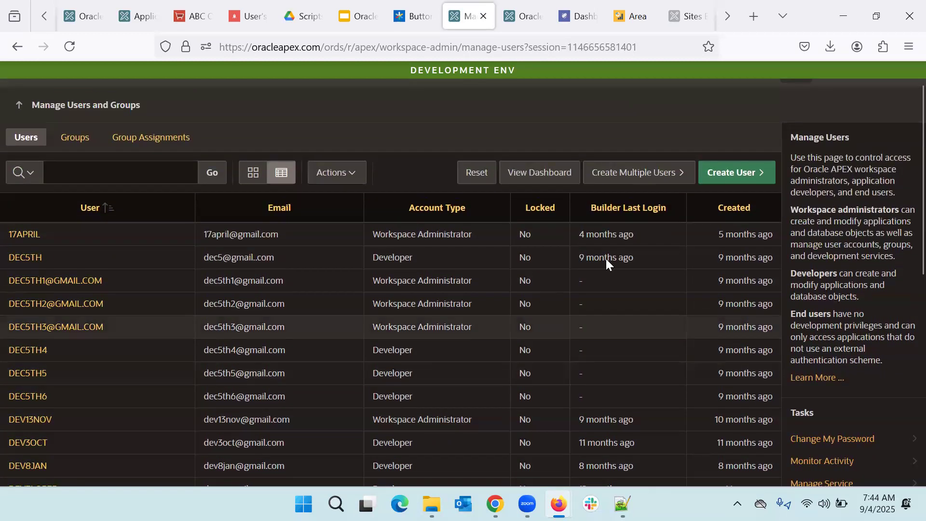
Step: Start a new user, filling in the new admin username and the user's e-mail address
click(747, 174)
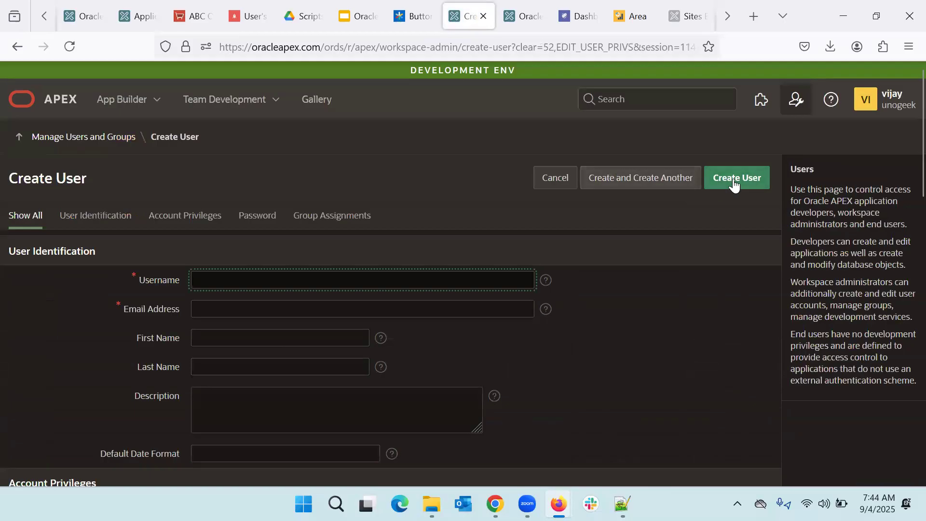
scroll(612, 277, down, 1)
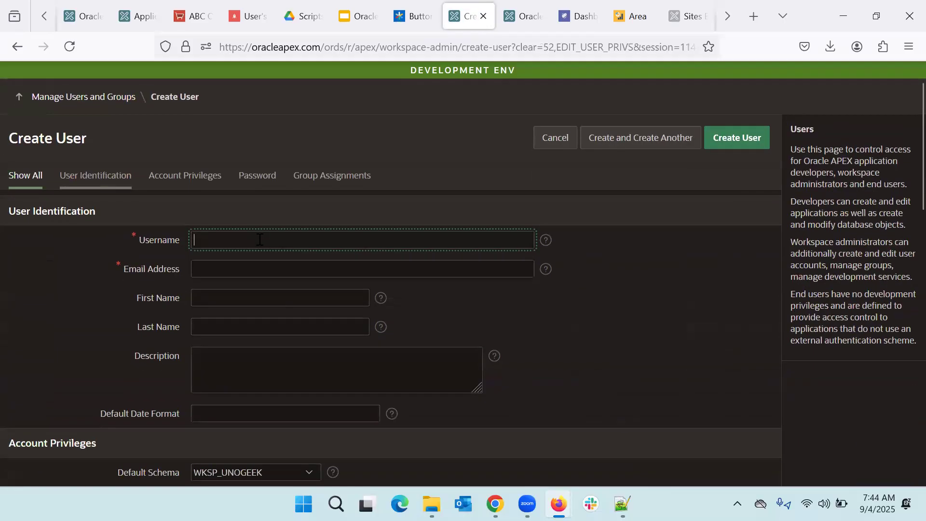
text(Sept)
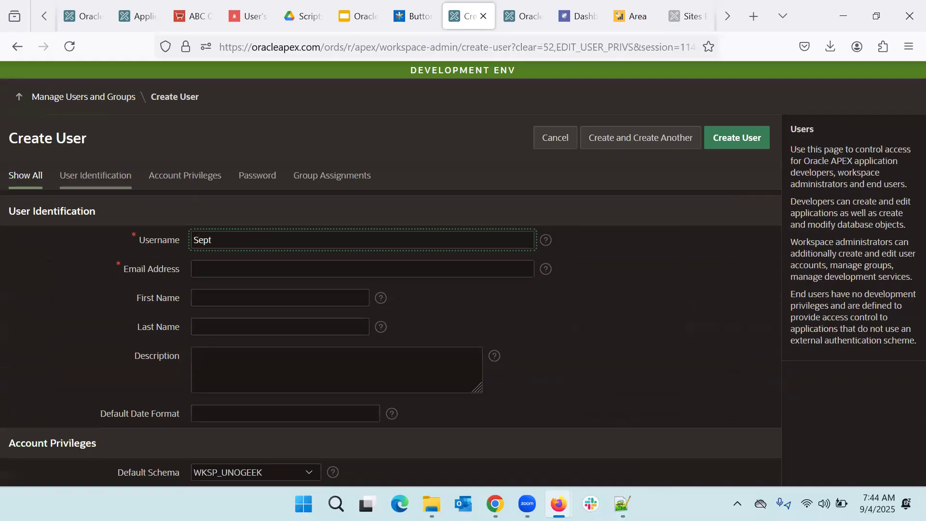
text(4Admin)
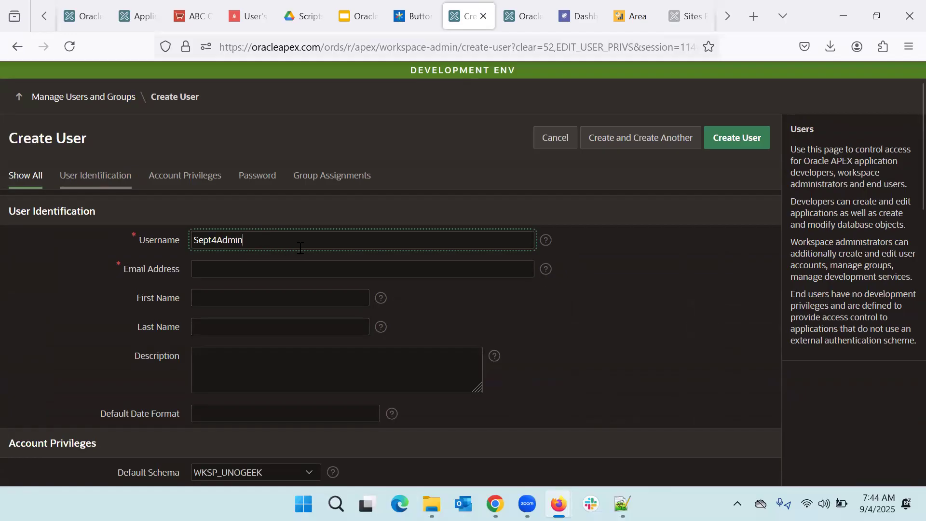
key(BackSpace)
key(BackSpace)
key(BackSpace)
key(BackSpace)
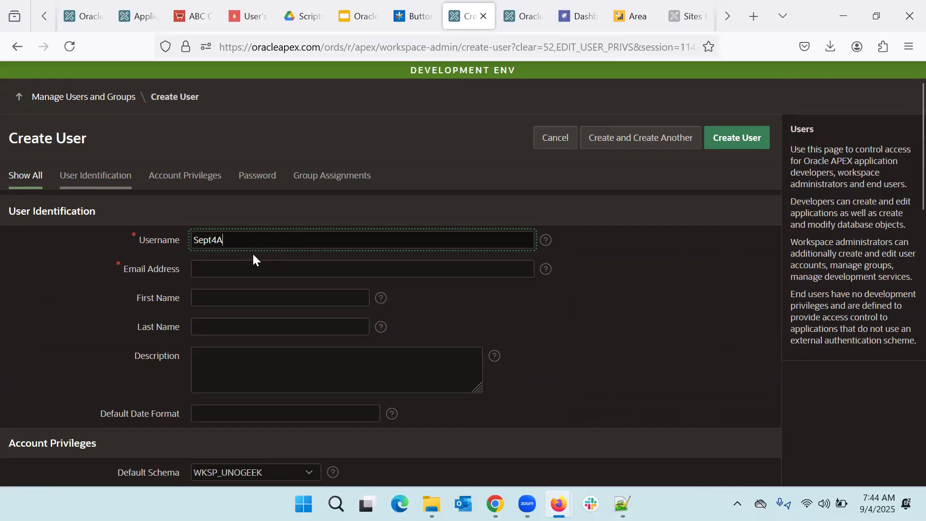
text(dmin)
key(Tab)
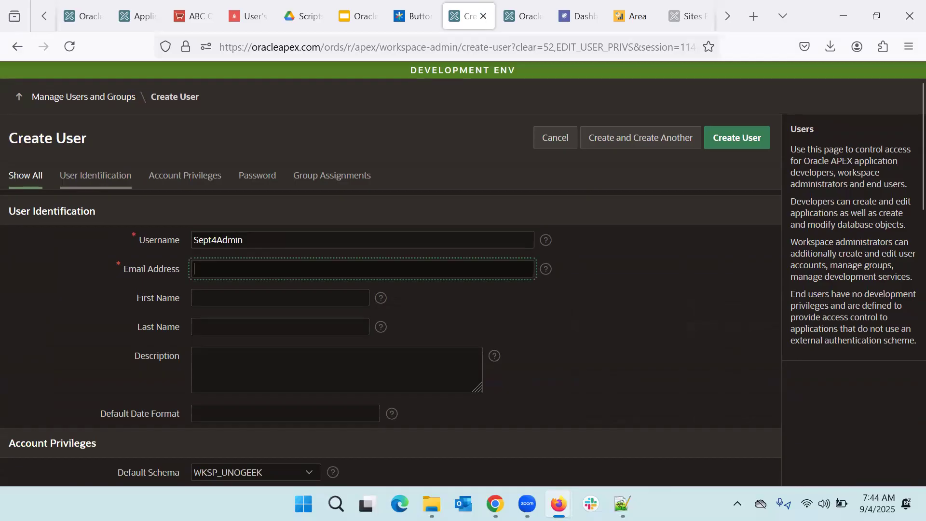
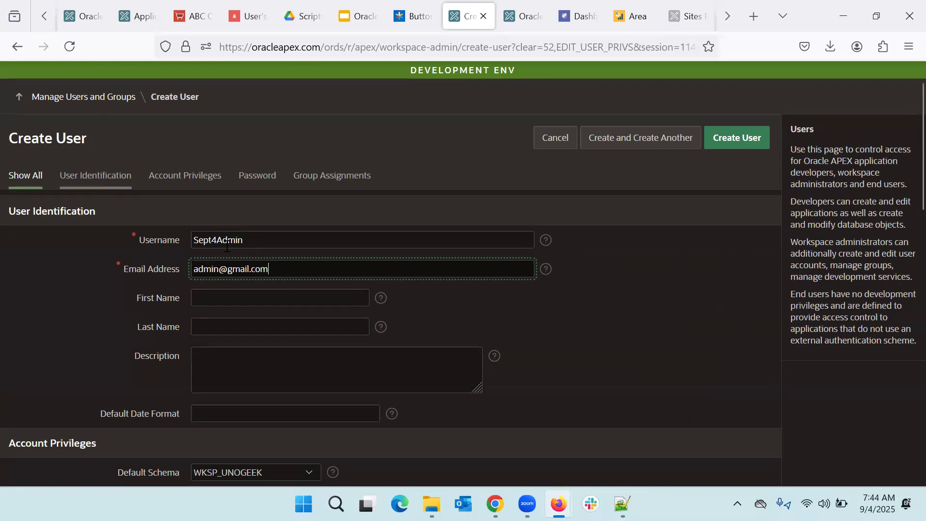
scroll(225, 246, down, 1)
scroll(226, 249, down, 1)
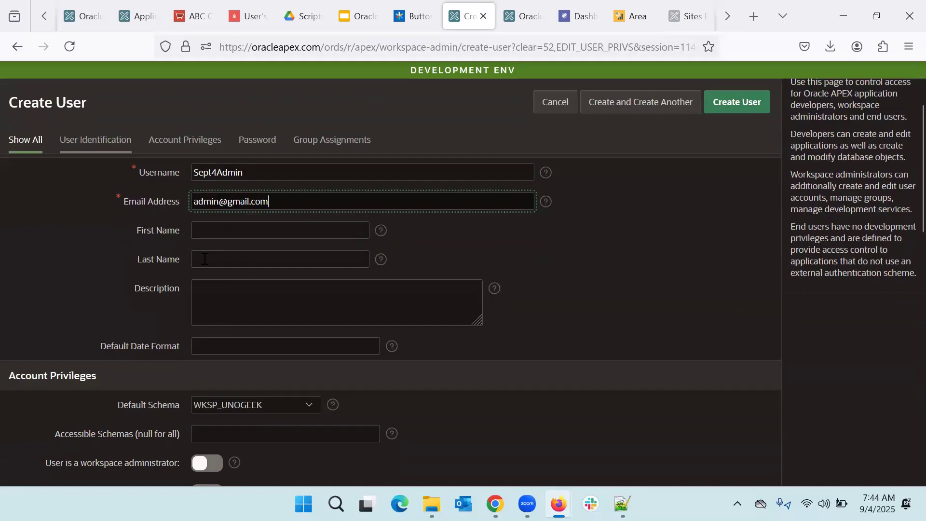
scroll(204, 258, down, 3)
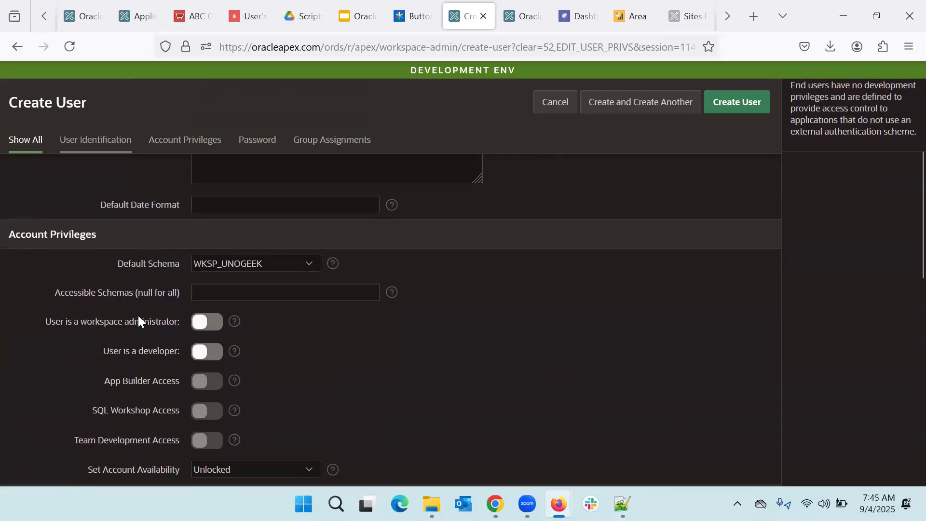
scroll(138, 315, down, 1)
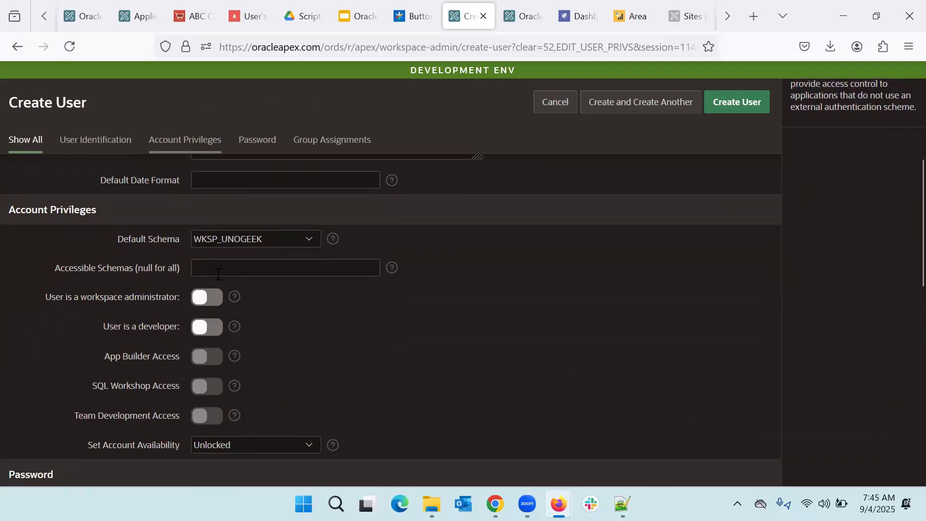
click(208, 304)
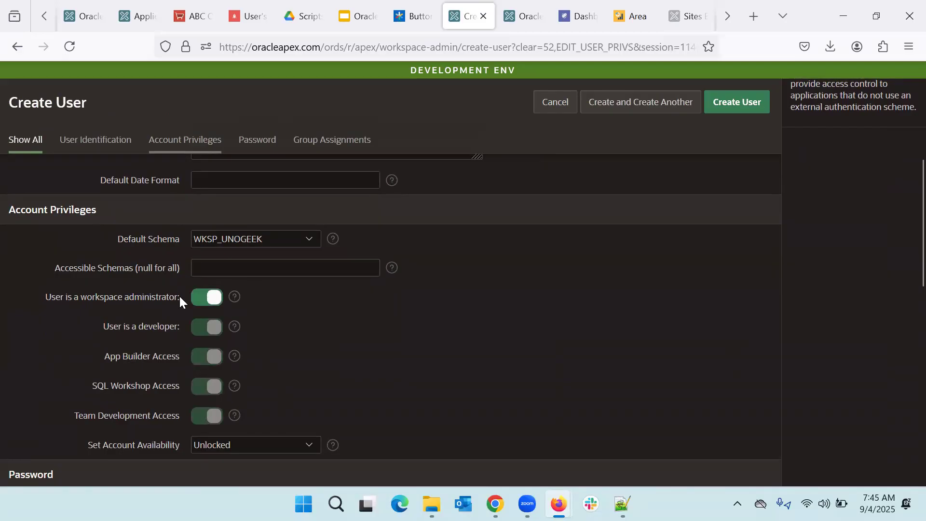
scroll(179, 295, down, 1)
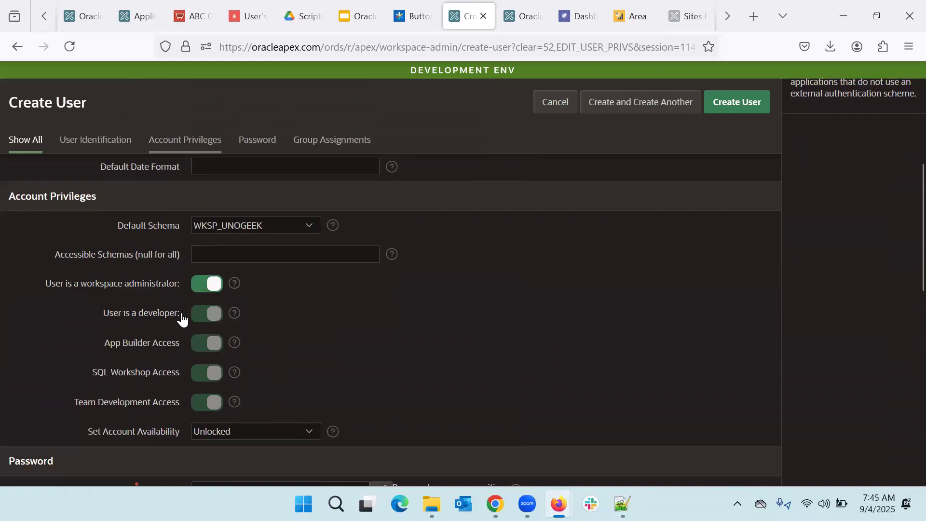
scroll(181, 319, down, 1)
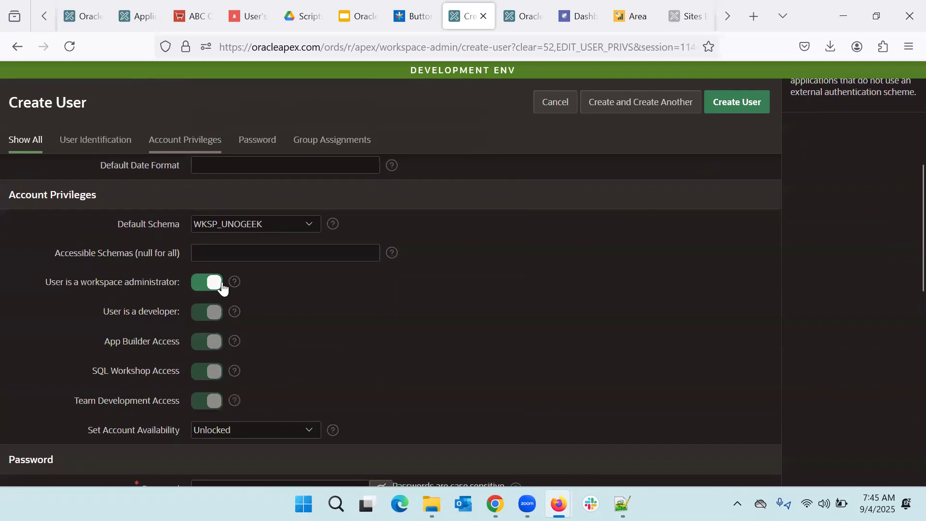
click(207, 288)
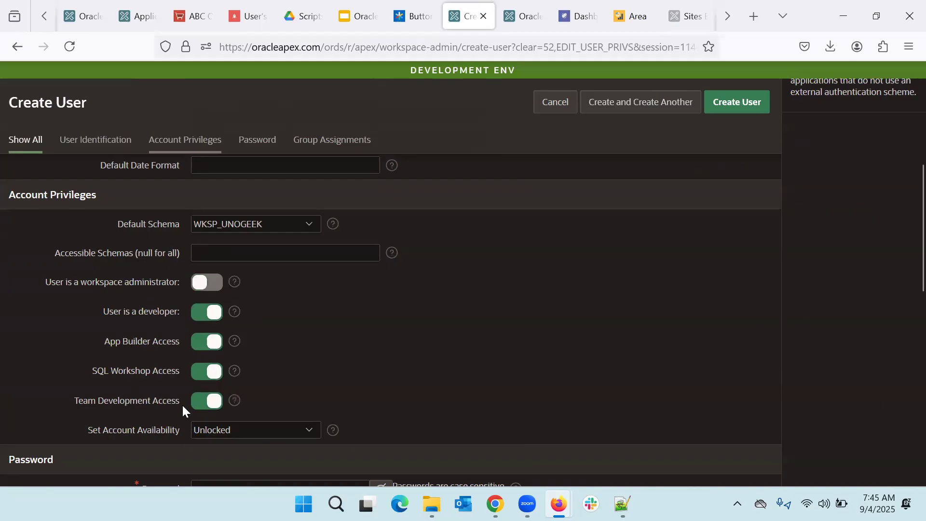
click(211, 317)
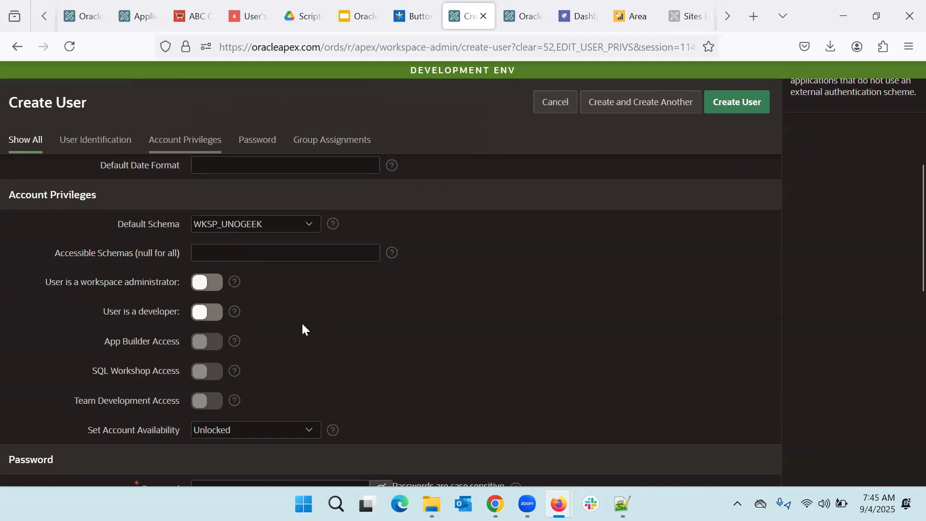
click(208, 284)
Step: Enter and confirm the new user's password, then create the user account
scroll(297, 316, down, 3)
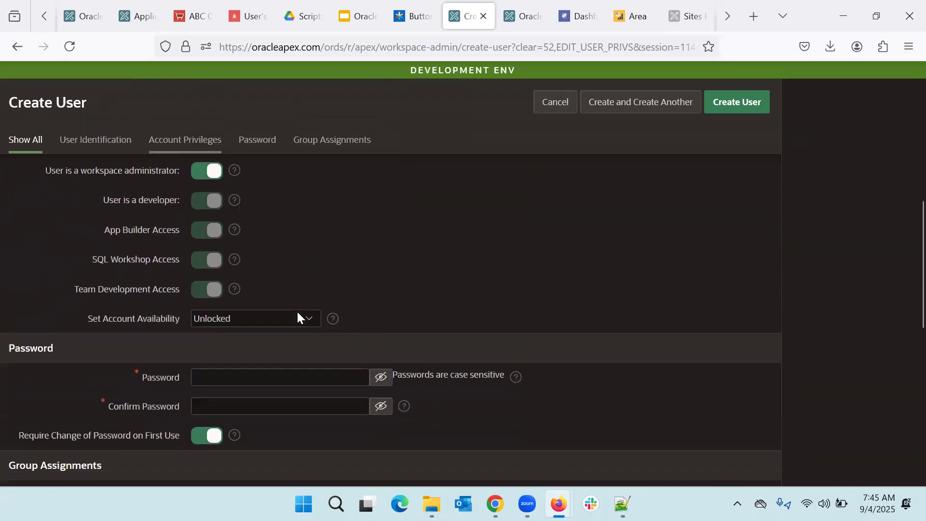
scroll(297, 316, down, 2)
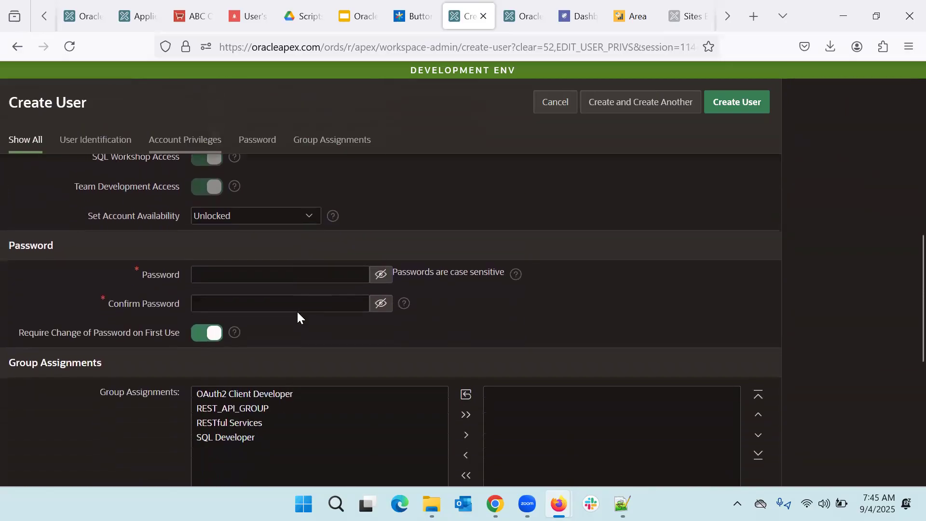
click(242, 277)
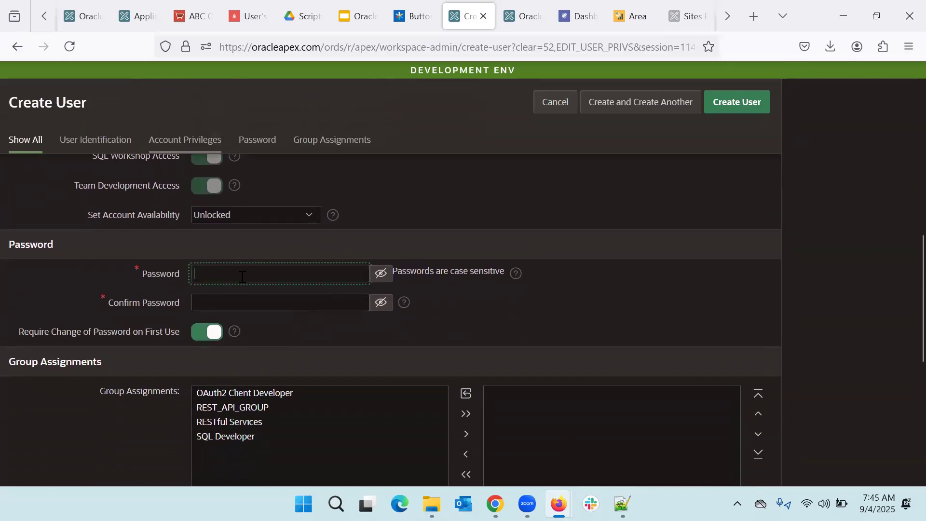
text(***********)
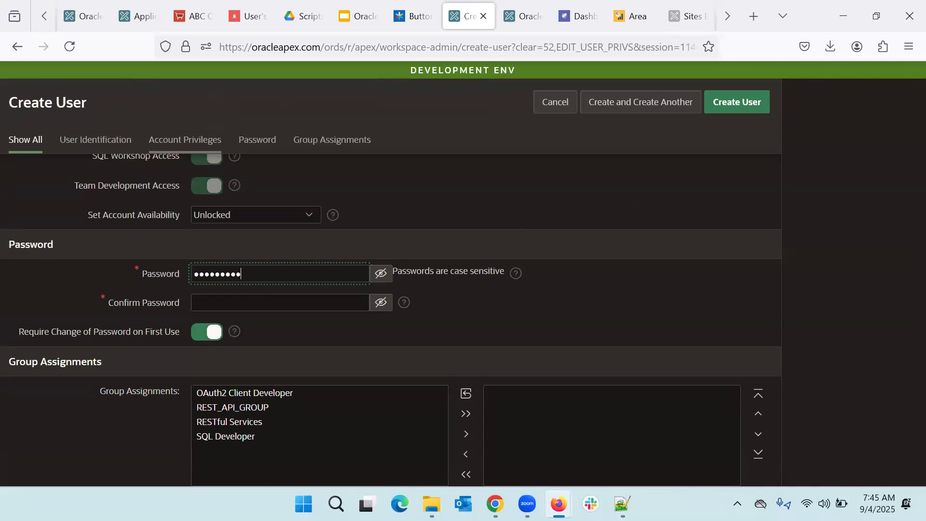
text(*)
key(Tab)
key(Tab)
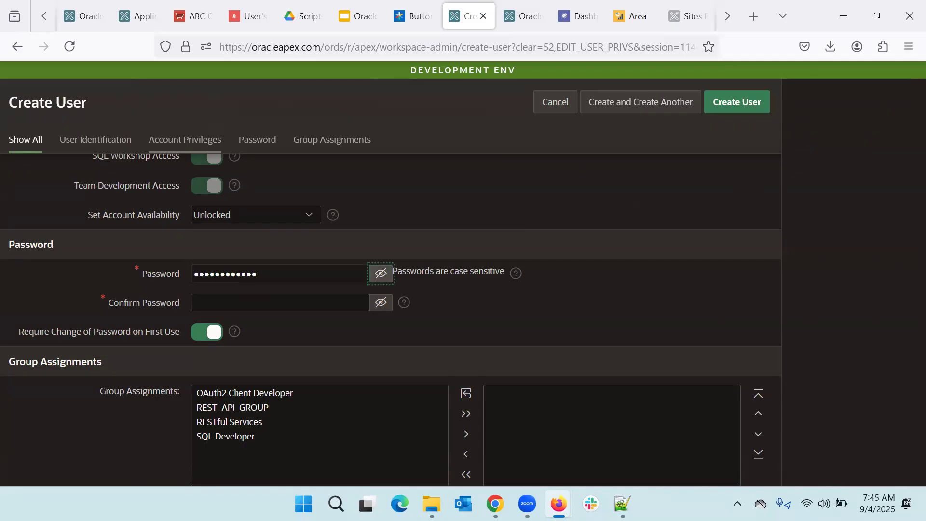
text(**)
key(BackSpace)
key(BackSpace)
text(*******)
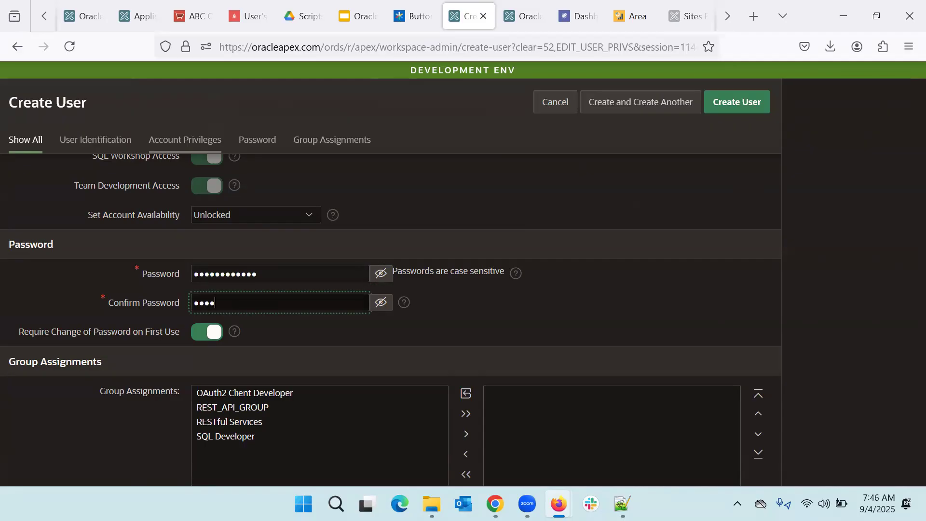
text(*****)
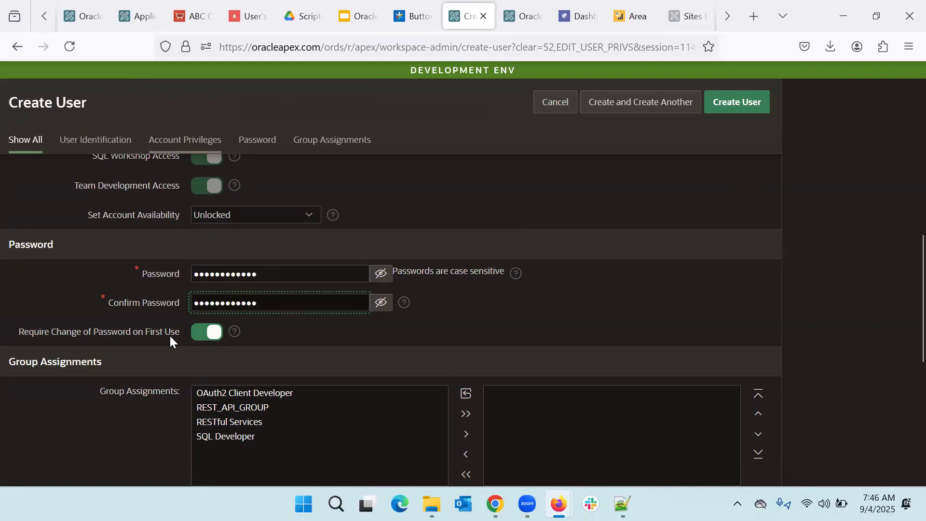
click(374, 336)
click(738, 105)
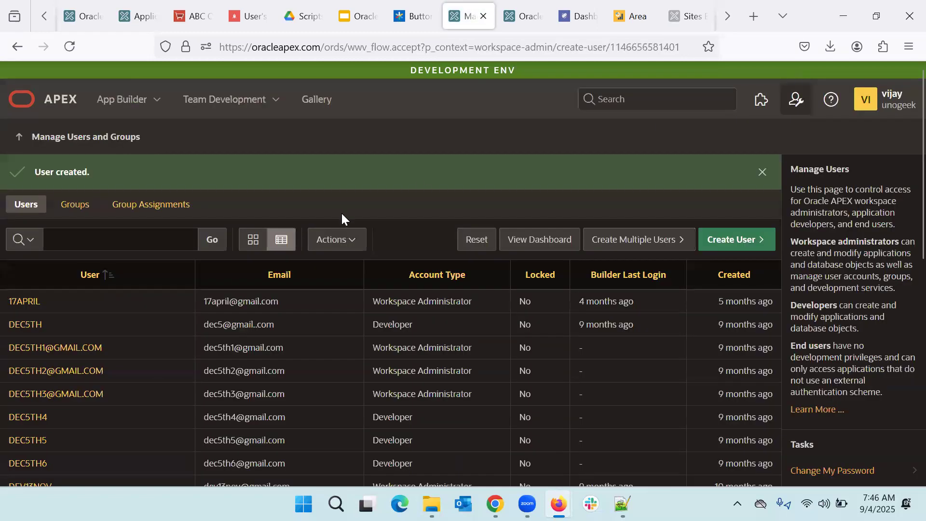
Step: Filter the users report to the new admin account, then open a Firefox private window
click(70, 238)
key(Return)
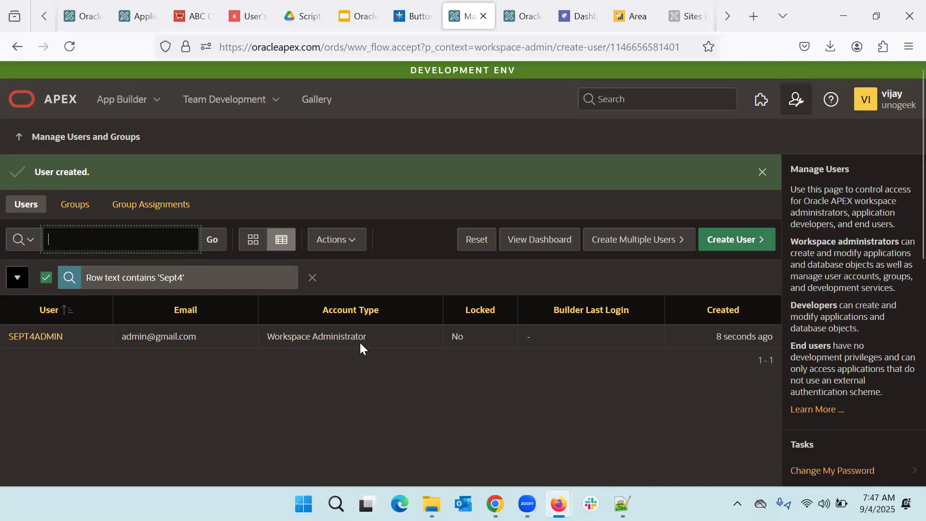
click(909, 46)
click(791, 146)
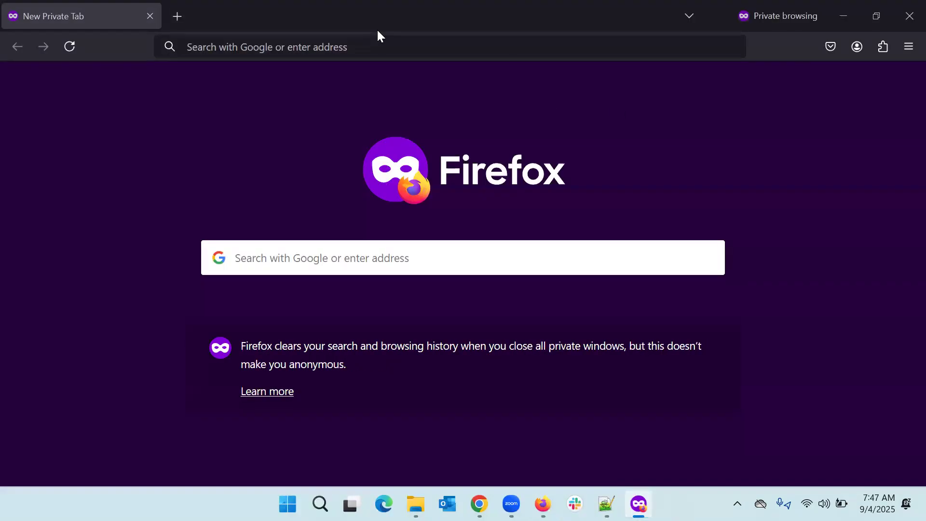
Step: Load oracleapex.com in the private window and go to the workspace sign-in page
key(alt+Tab)
drag(321, 46, 220, 50)
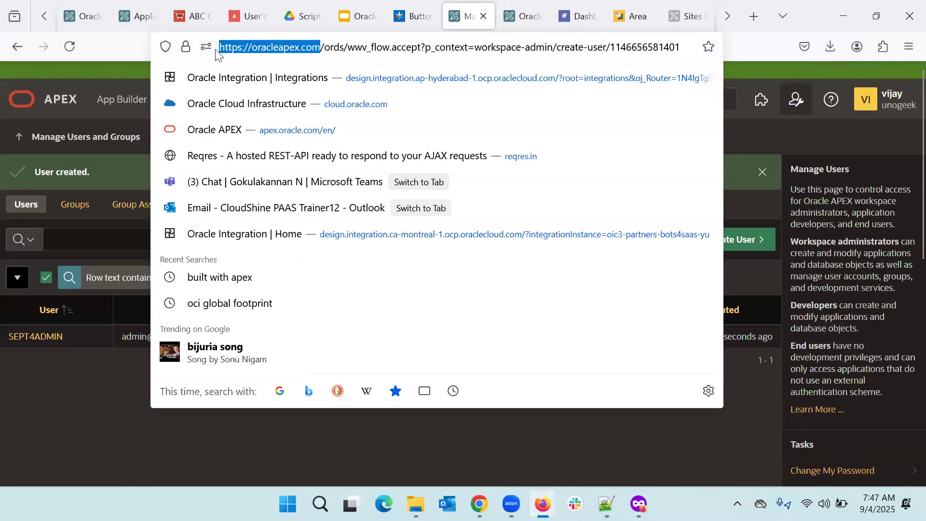
key(ctrl+c)
key(alt+Tab)
click(216, 50)
key(ctrl+v)
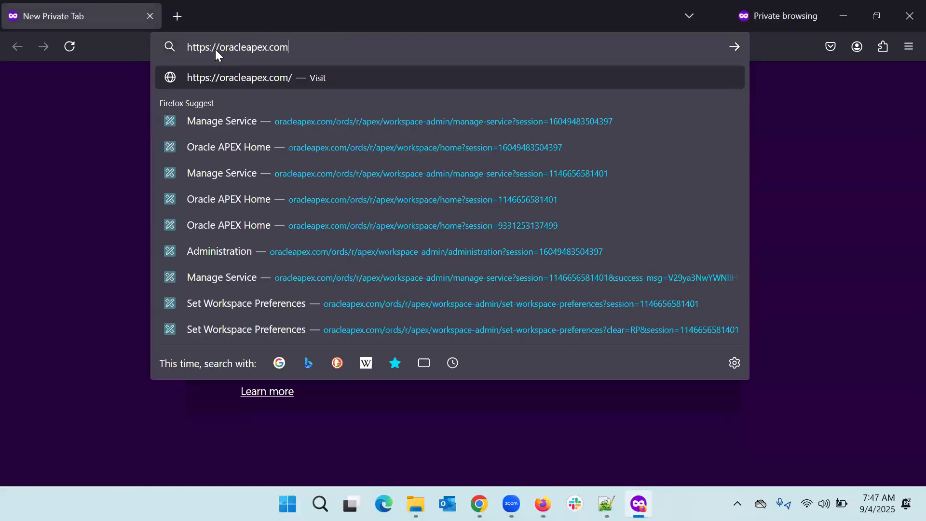
key(Return)
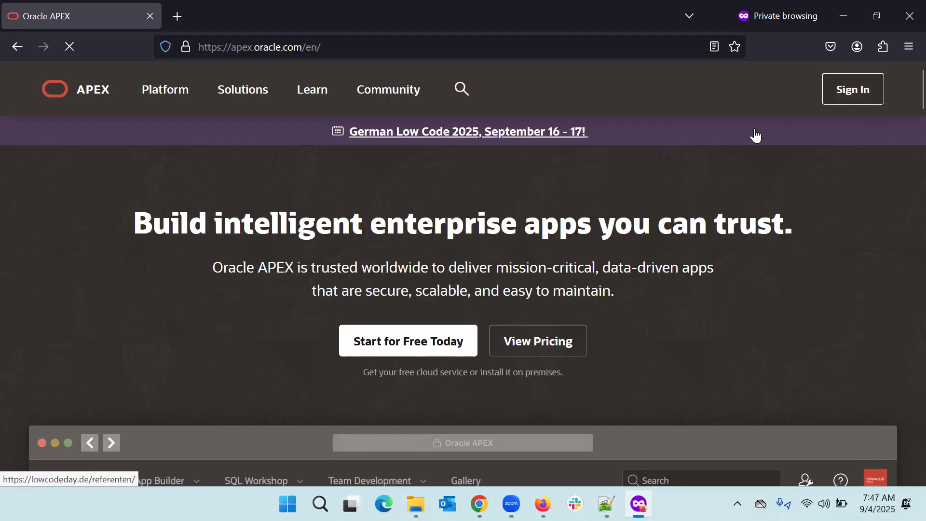
click(849, 88)
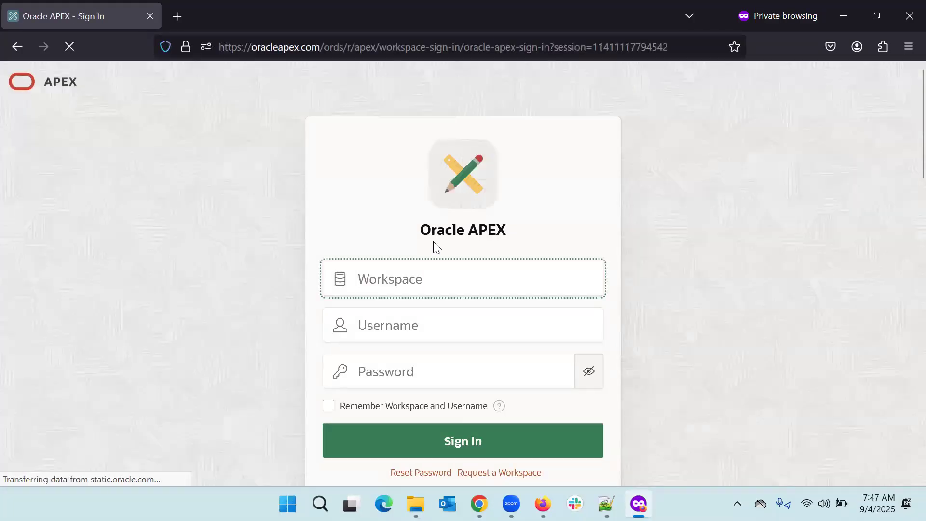
Step: Sign in to the unogeek workspace with the new admin username and its password
text(unogeek)
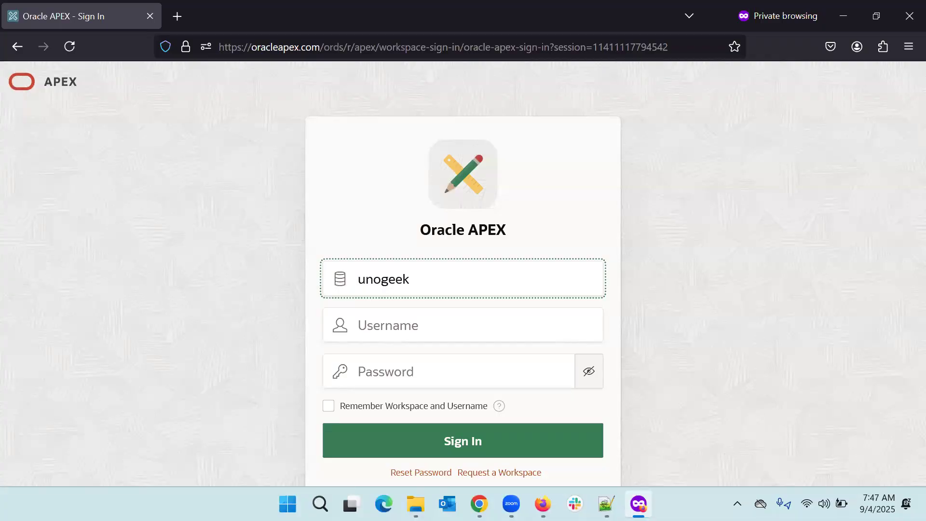
key(Tab)
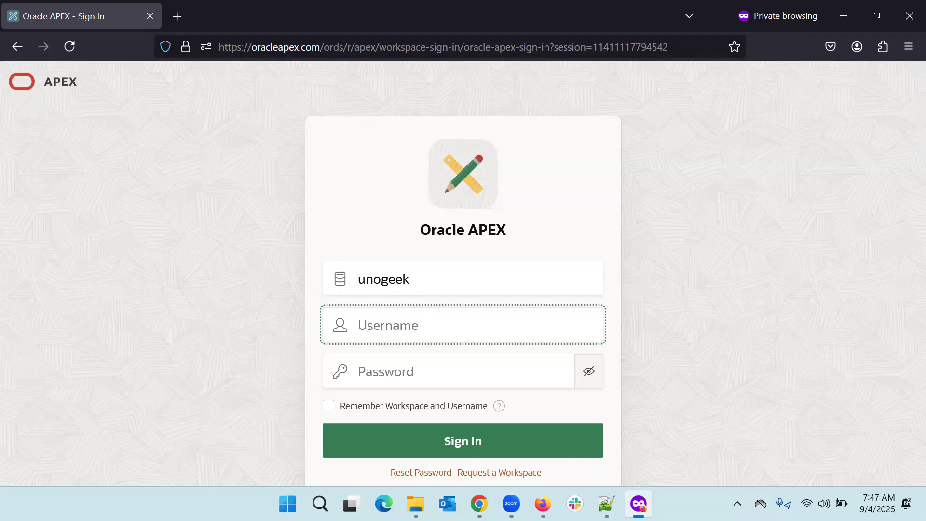
text(Sept4Admin)
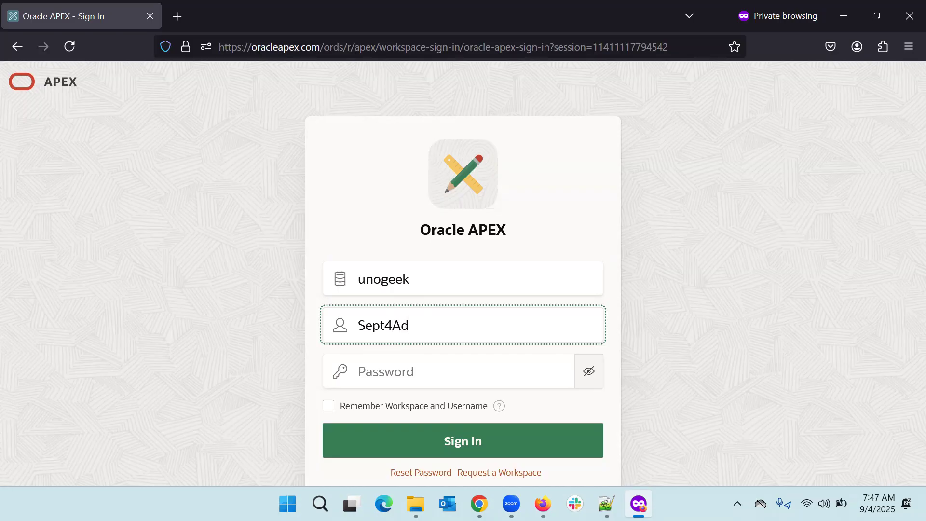
key(Tab)
text(***)
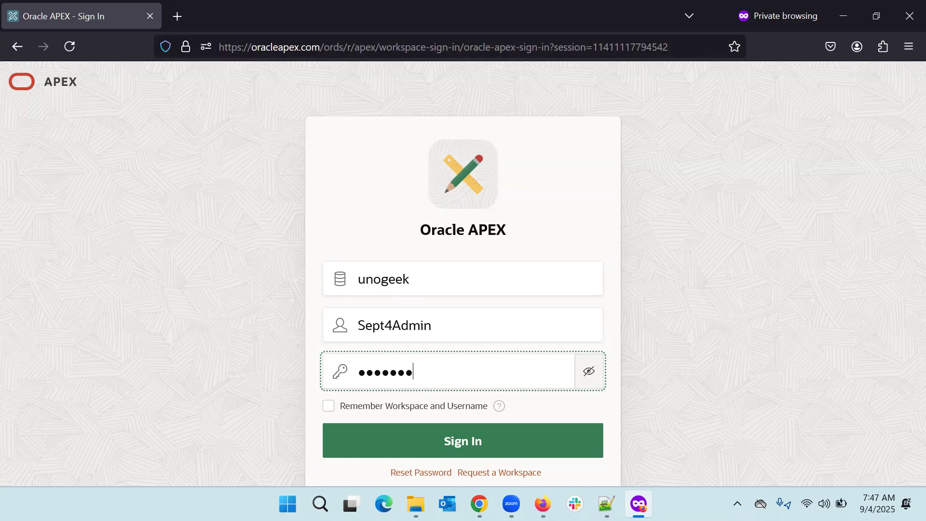
text(*********)
click(453, 445)
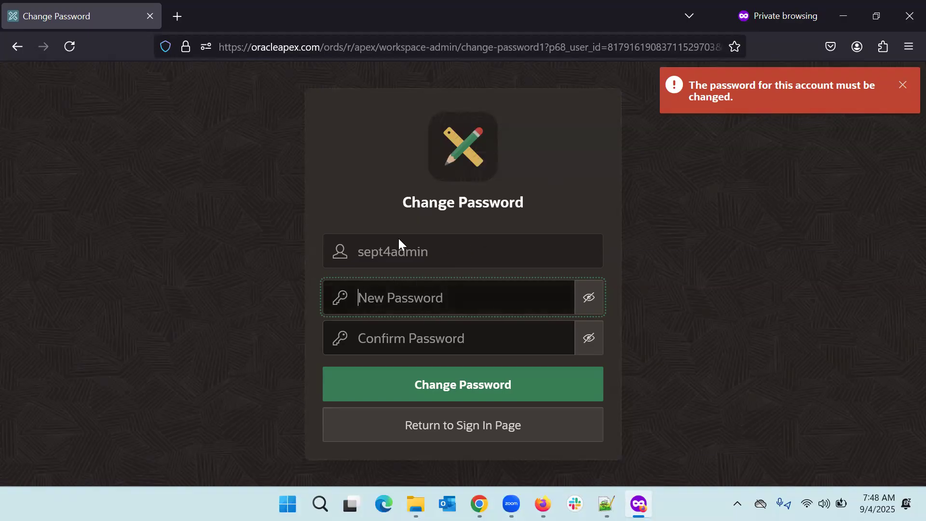
Step: Set and confirm a new password for the admin account to reach the workspace home
text(•)
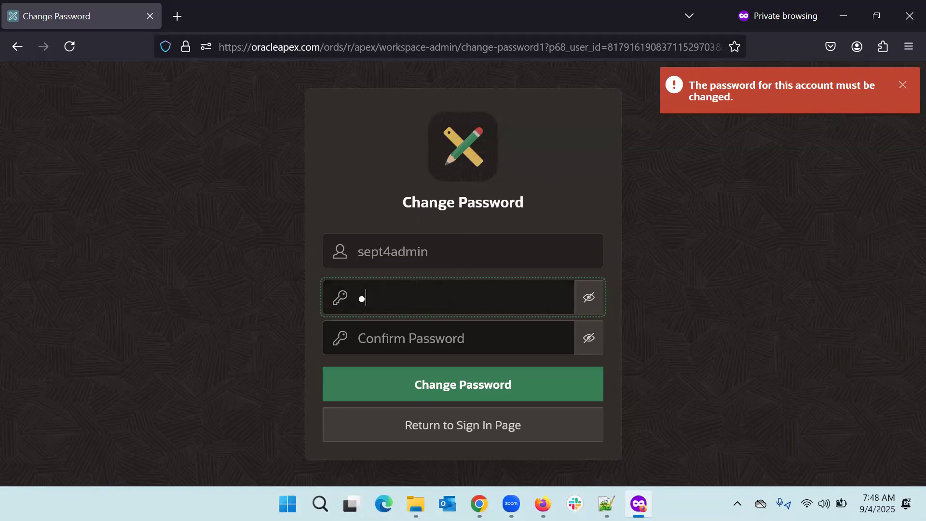
text(••••••••)
key(Tab)
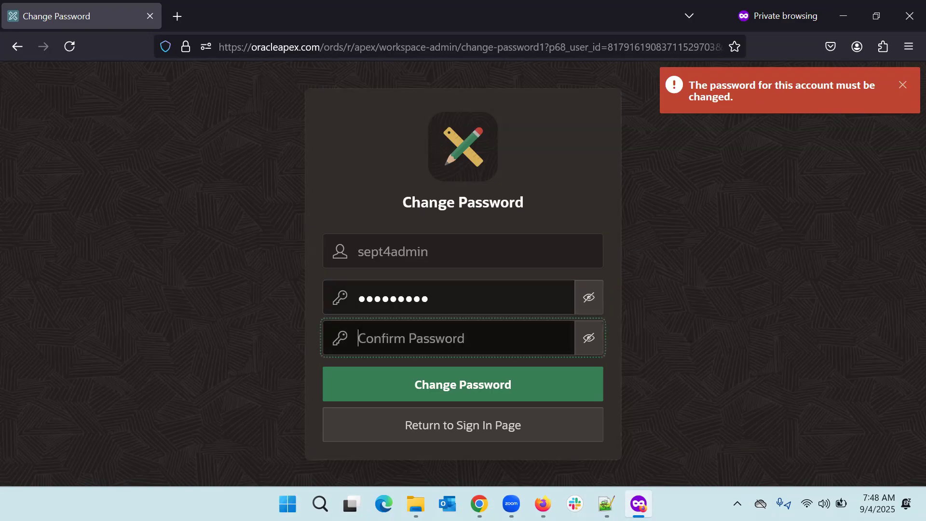
text(•••••)
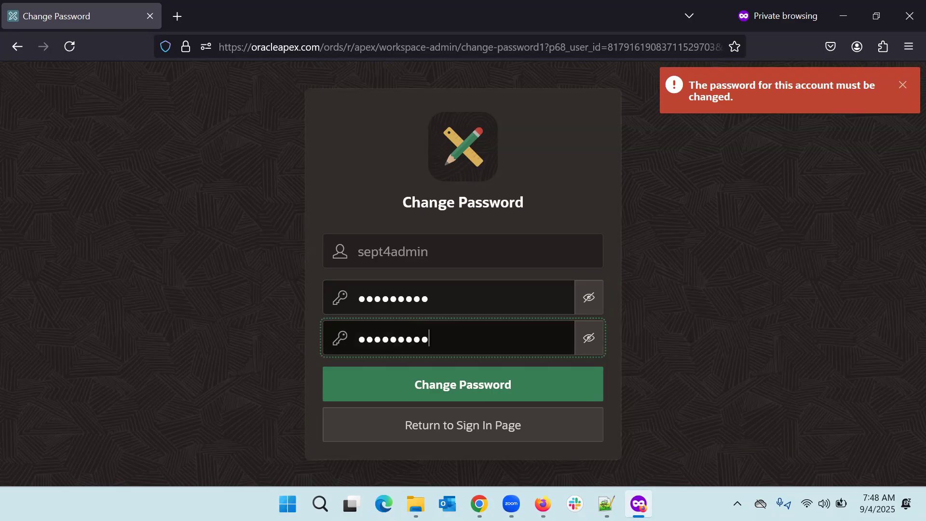
click(462, 386)
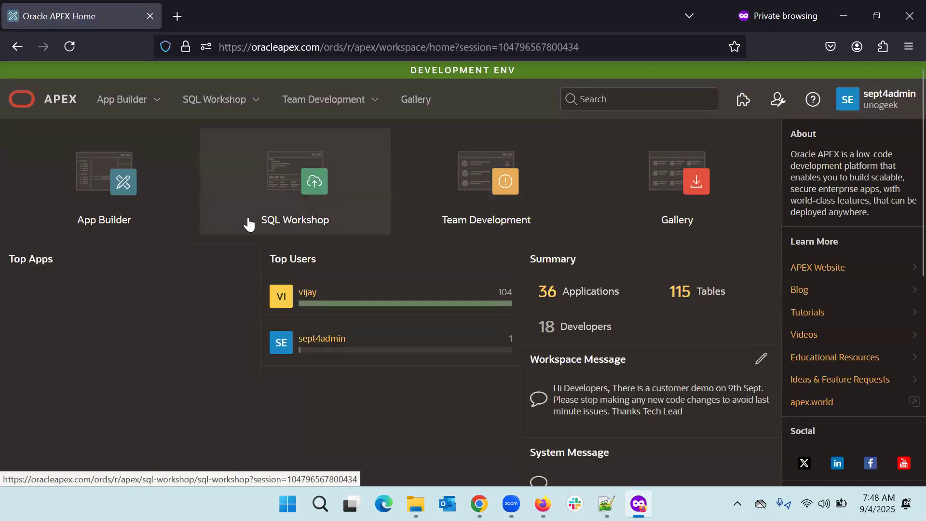
Step: Check the signed-in user's Administrator role in the profile menu, then show the Administration options
click(893, 105)
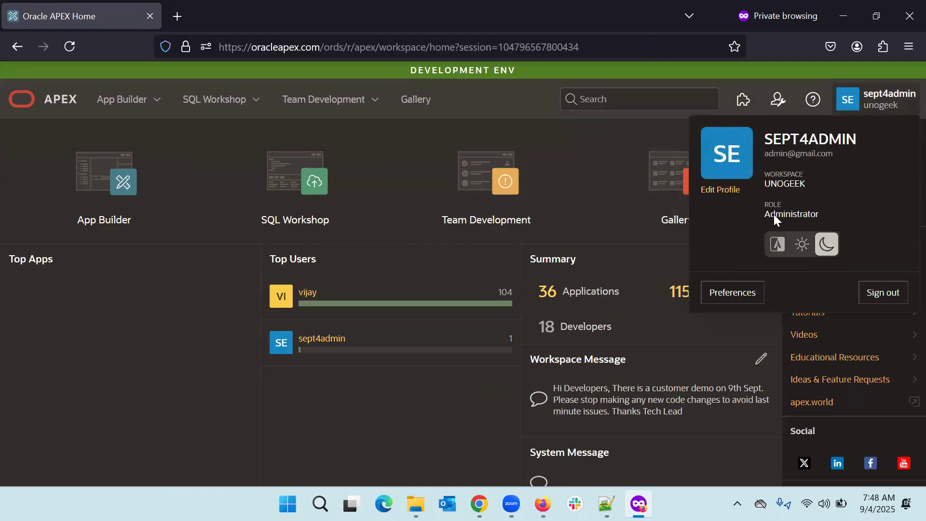
click(778, 100)
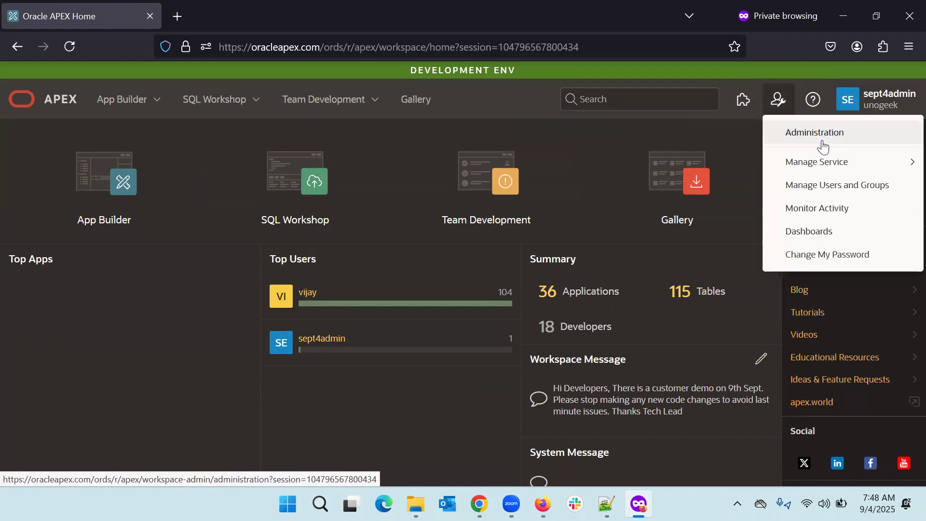
Step: Demote the new admin user to Developer by switching off workspace administrator and applying changes
click(849, 145)
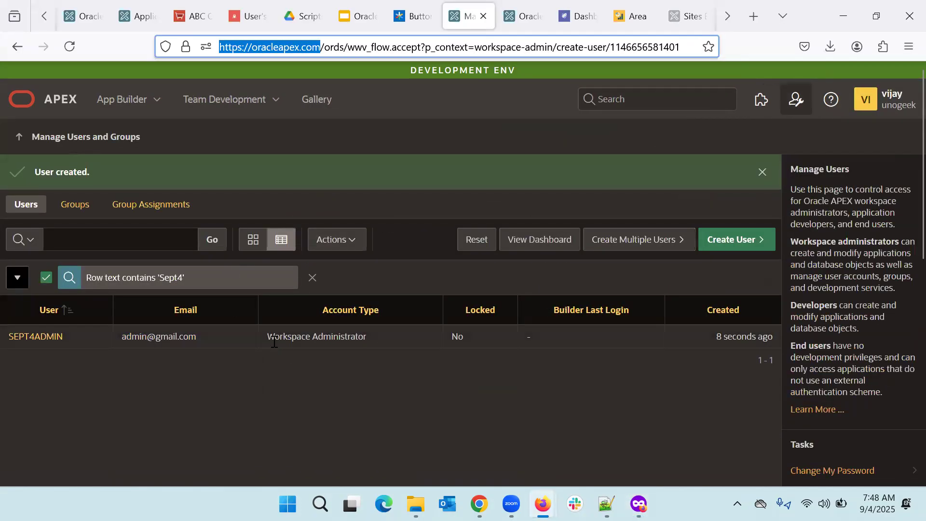
click(48, 340)
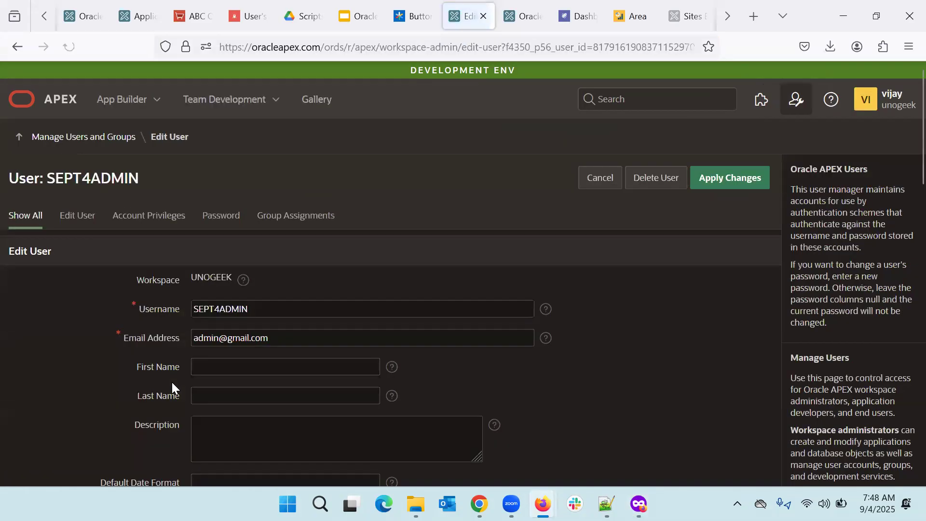
scroll(172, 382, down, 3)
scroll(172, 383, down, 5)
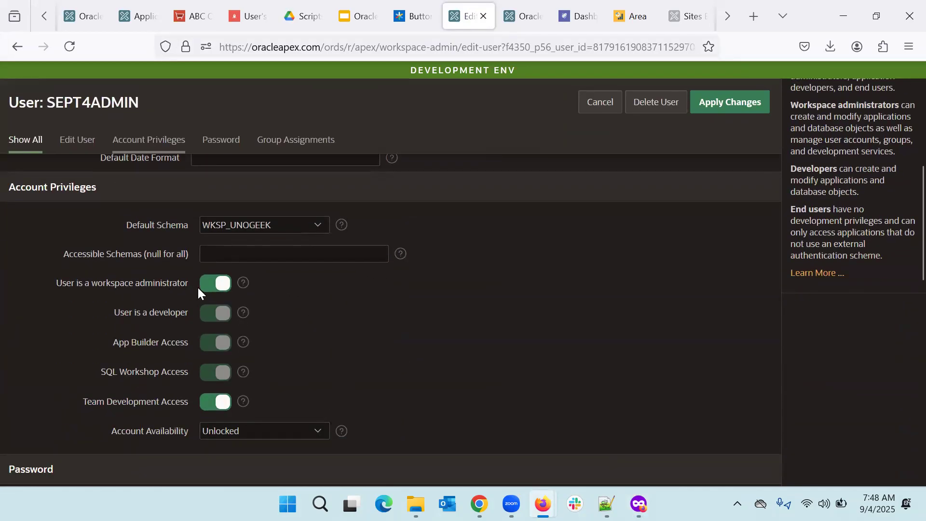
click(215, 288)
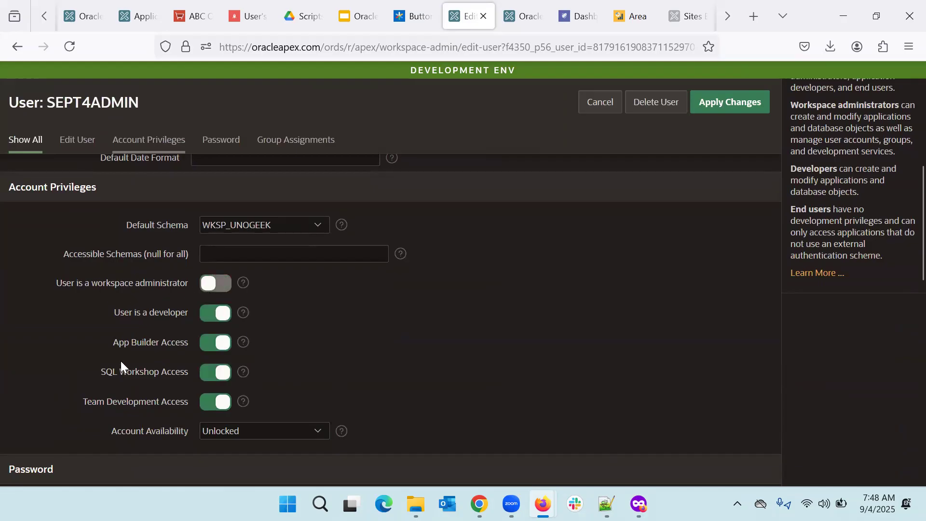
click(719, 107)
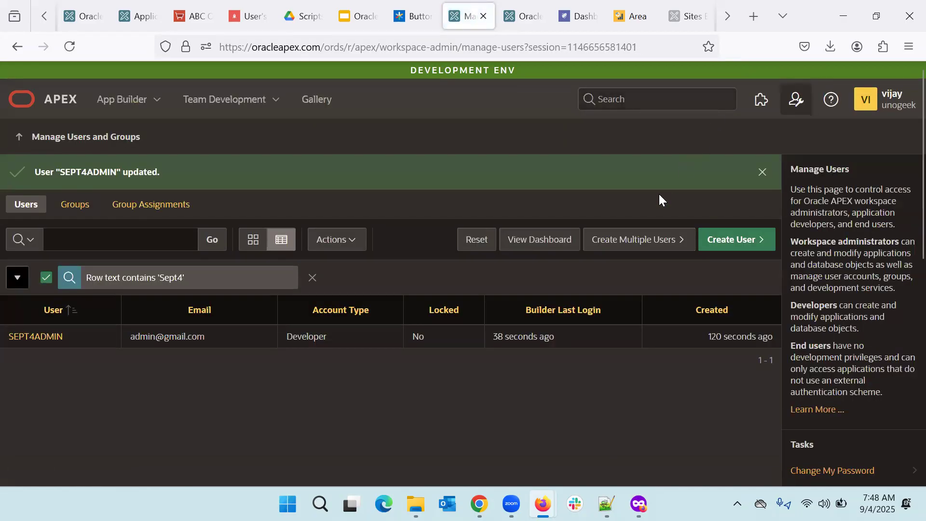
key(alt)
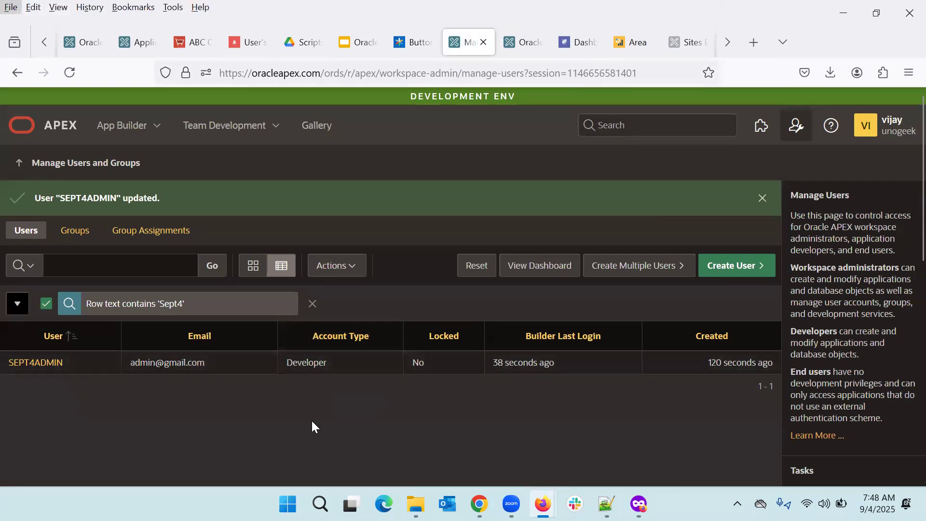
Step: In the developer's window, reload and open the Administration page, which offers only Monitor Activity and Dashboards
click(311, 418)
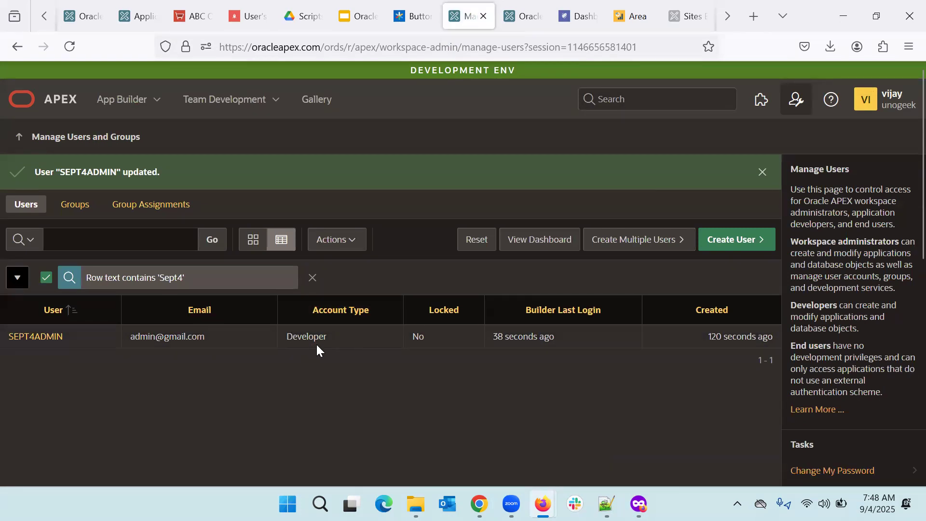
key(alt+Tab)
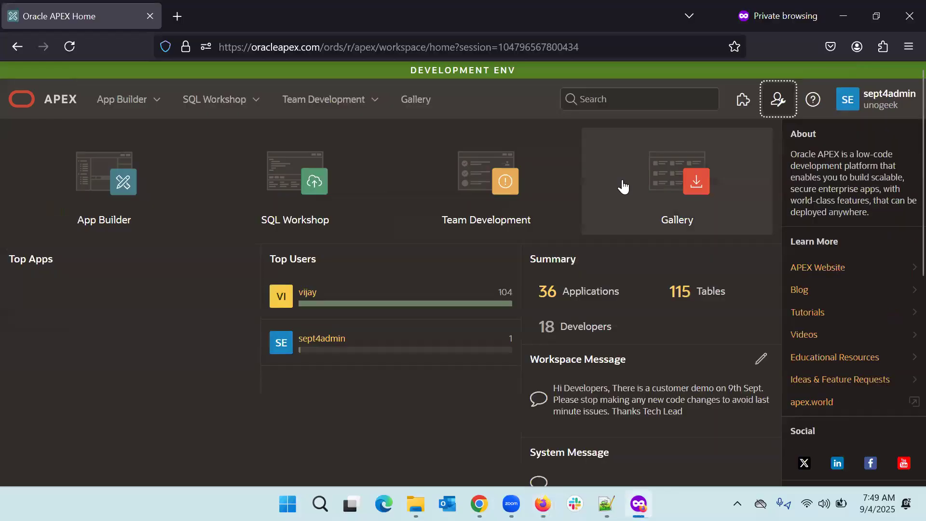
click(76, 46)
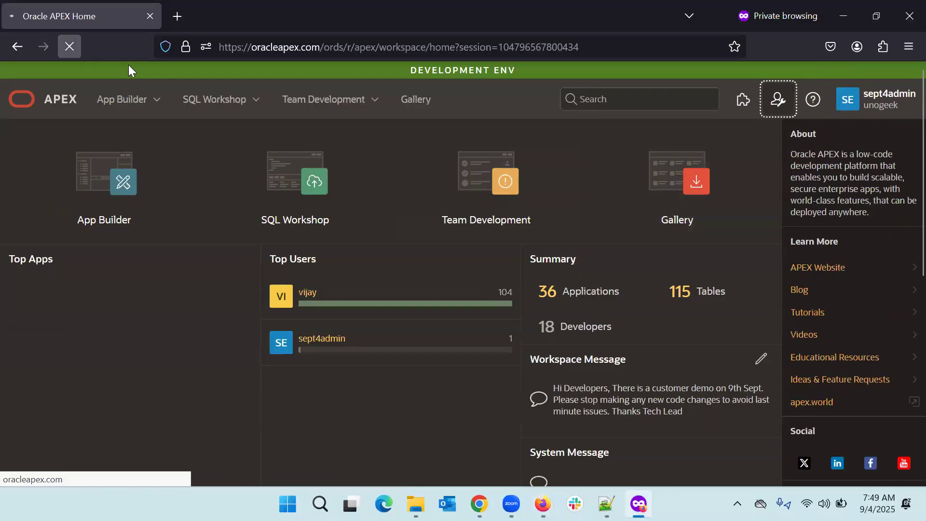
click(777, 106)
click(868, 110)
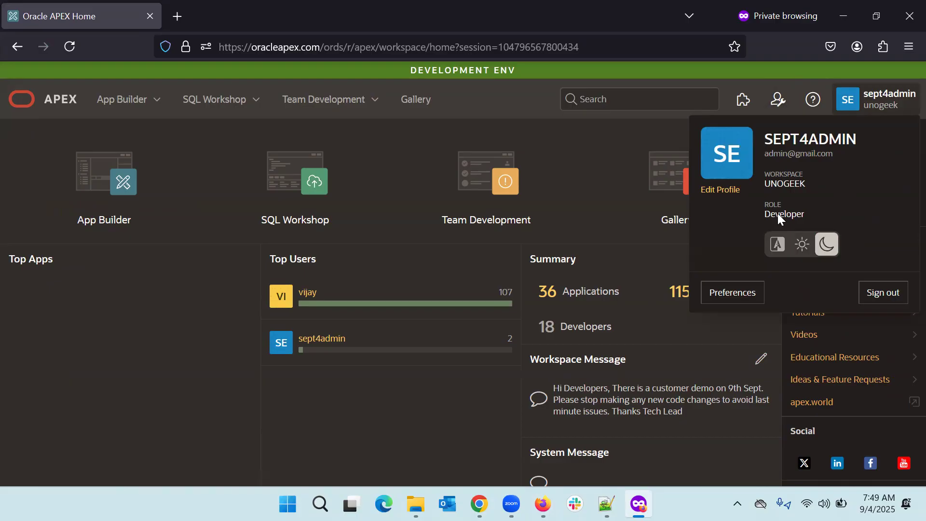
click(775, 107)
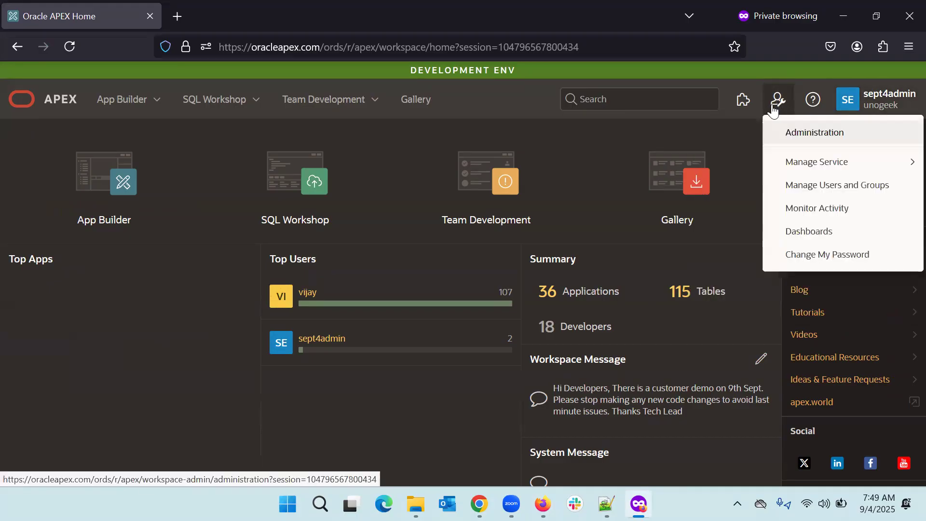
click(789, 132)
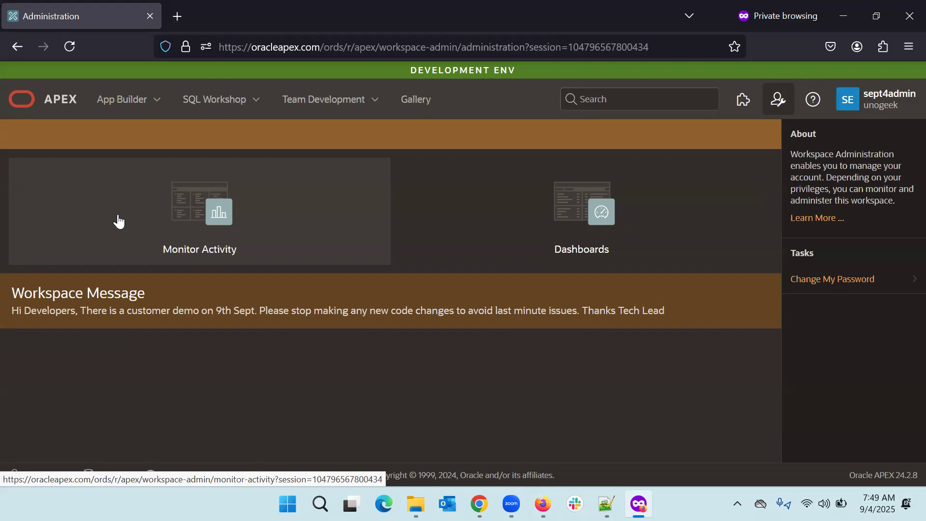
Step: Recheck the reduced administration menu, then return to the workspace home
click(780, 101)
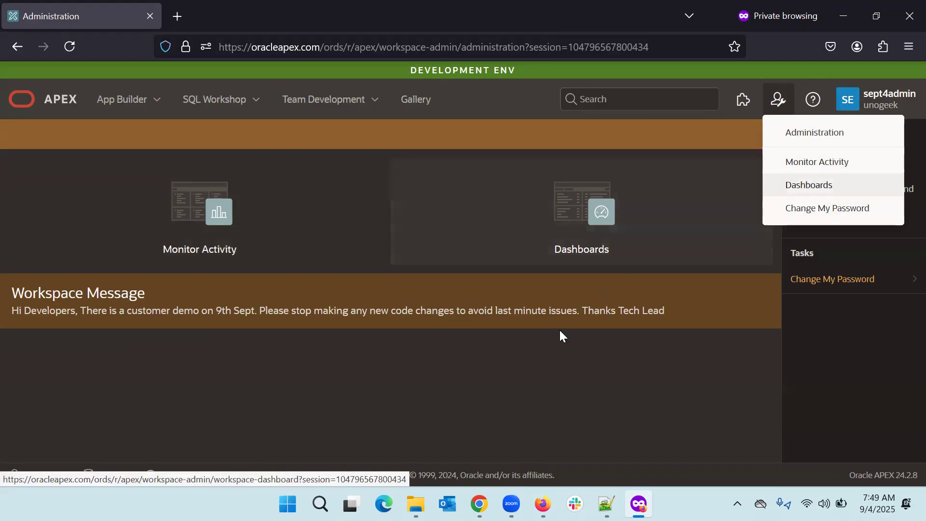
key(Escape)
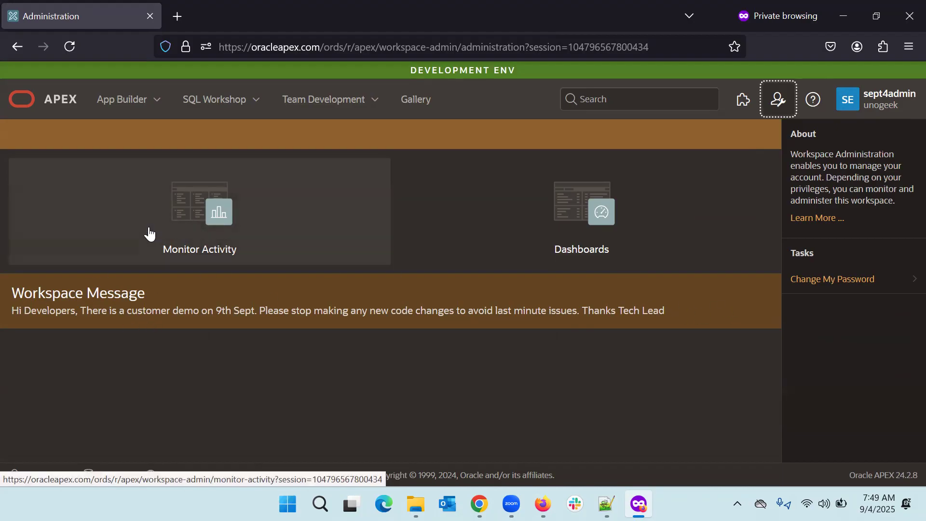
click(44, 110)
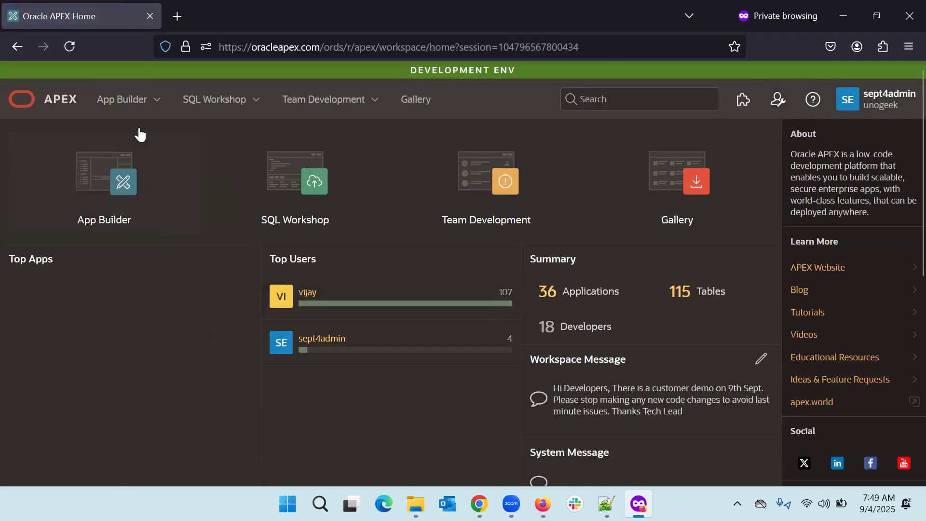
Step: Try editing the Workspace Message and dismiss the access-denied error
click(77, 45)
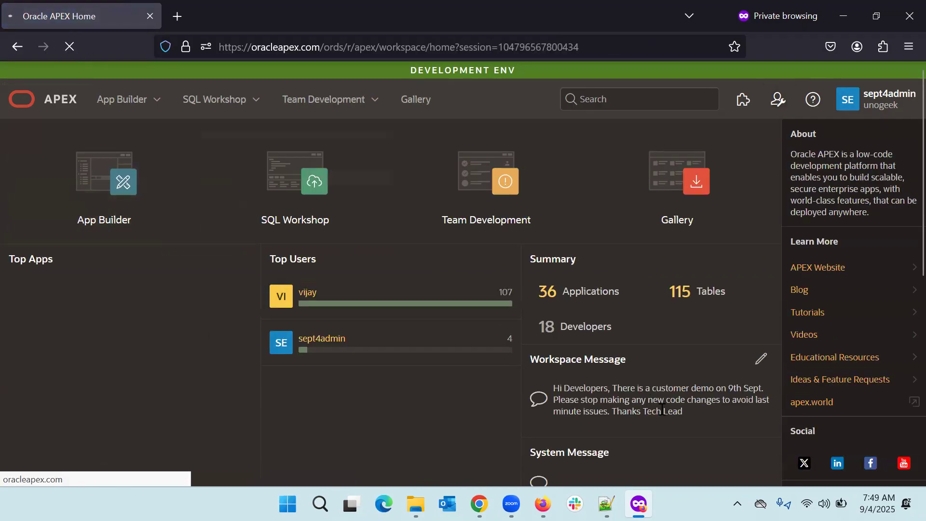
click(761, 361)
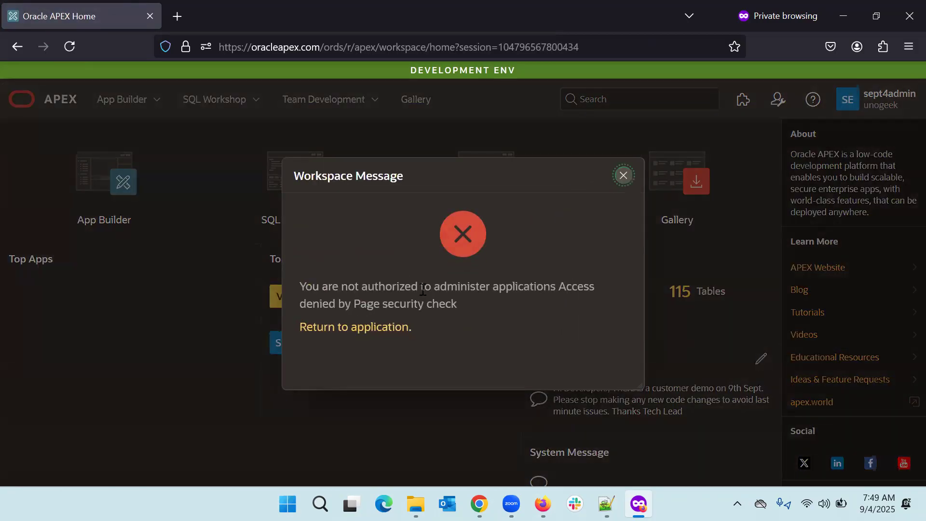
click(623, 176)
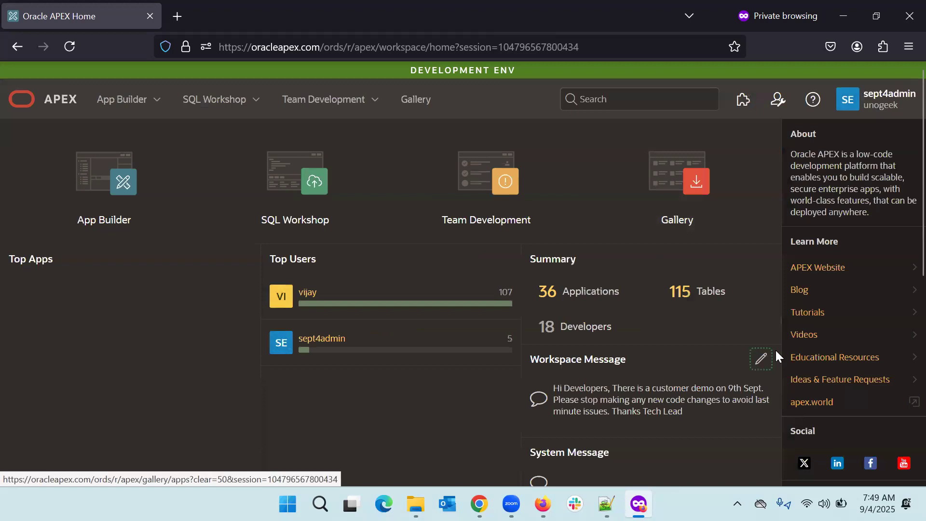
Step: Sign the developer out and go back to the sign-in page
click(891, 109)
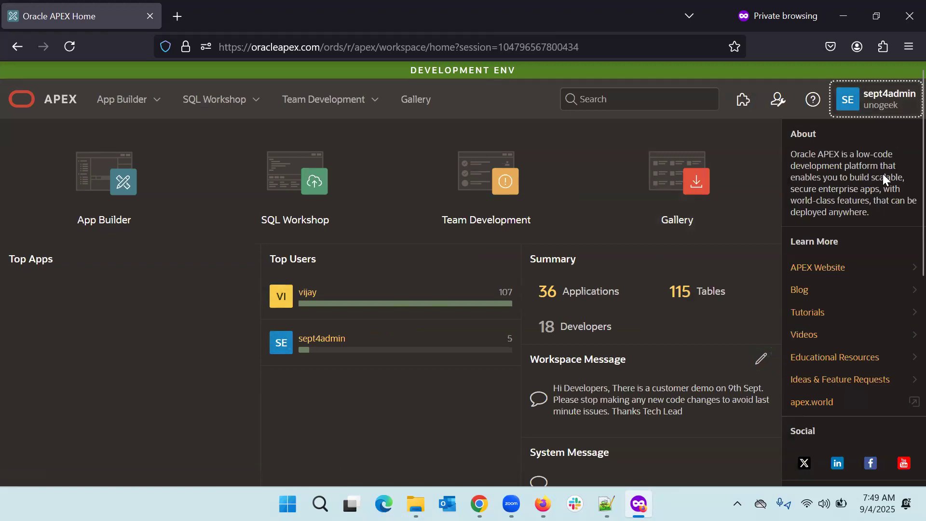
click(892, 289)
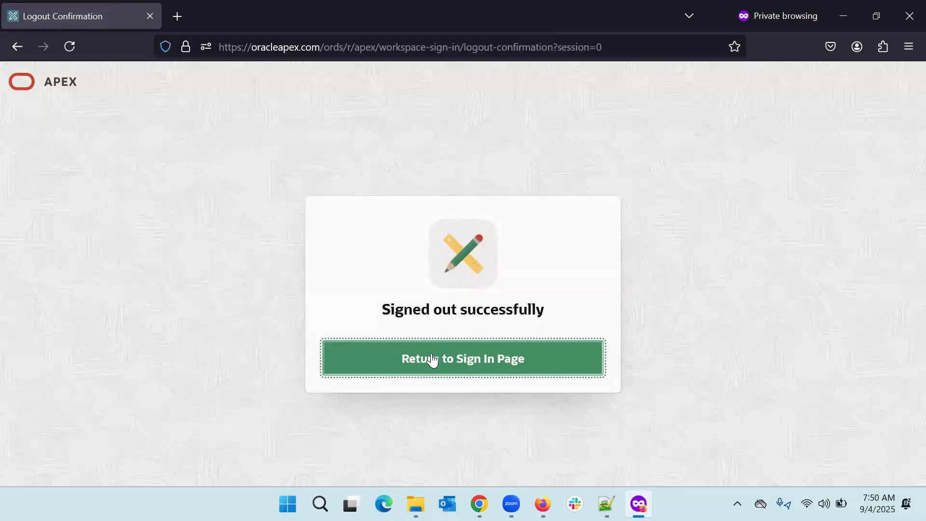
click(430, 360)
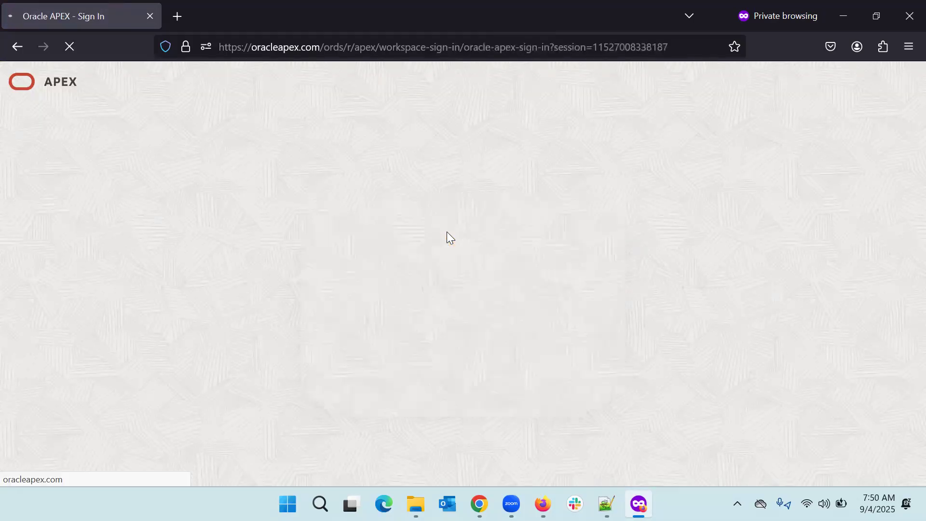
Step: Sign in to the unogeek workspace with the test user's username and password
text(unogeek)
key(Tab)
text(se)
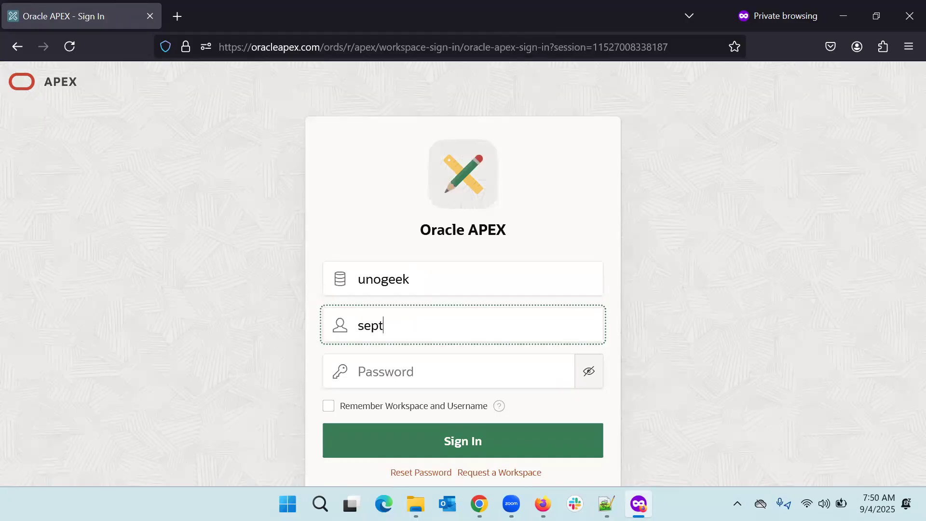
text(pt4admin)
key(Tab)
text(*********)
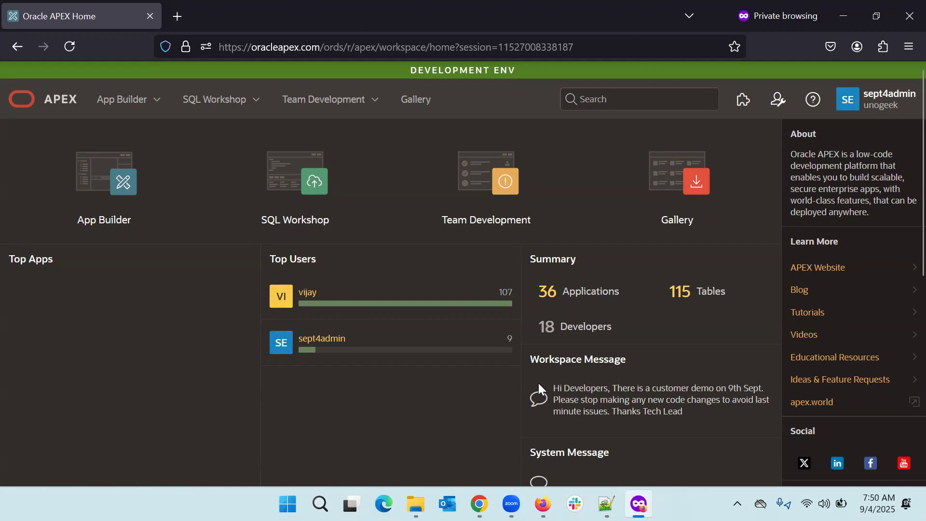
Step: Open the workspace Administration page, then switch to the administrator's window
click(891, 100)
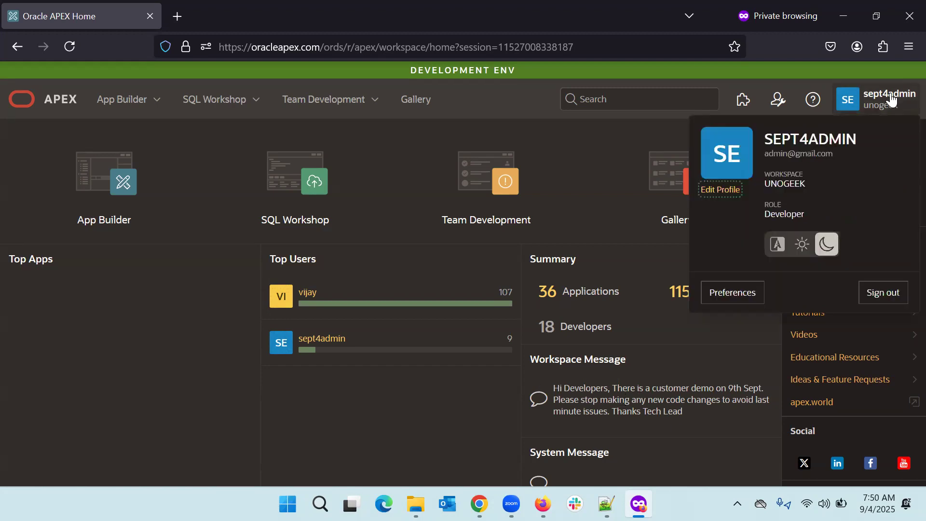
click(778, 99)
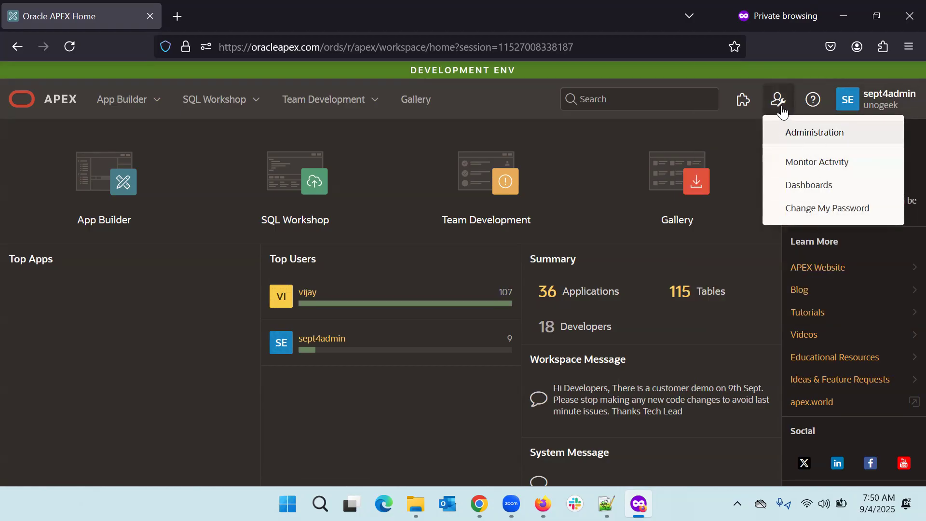
click(791, 130)
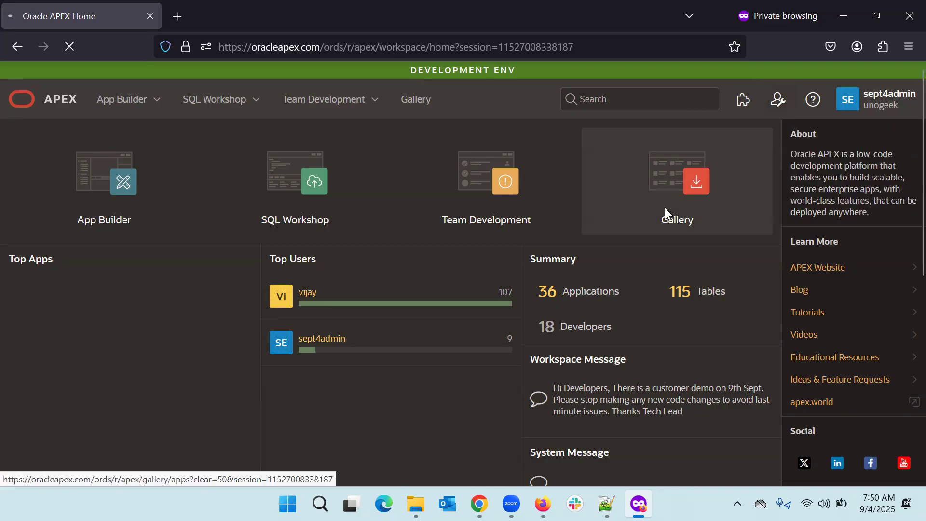
key(alt+Tab)
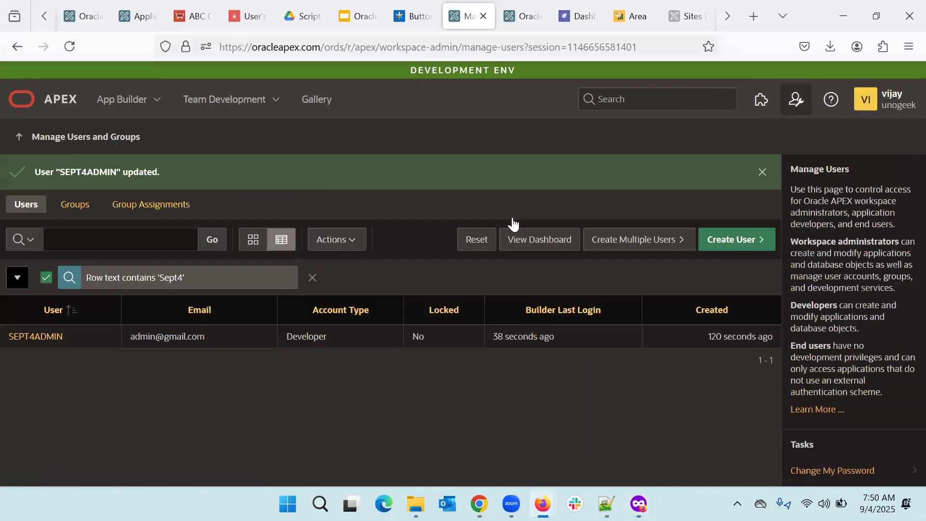
Step: Open the test user's account for editing in the administrator's Manage Users list
click(796, 100)
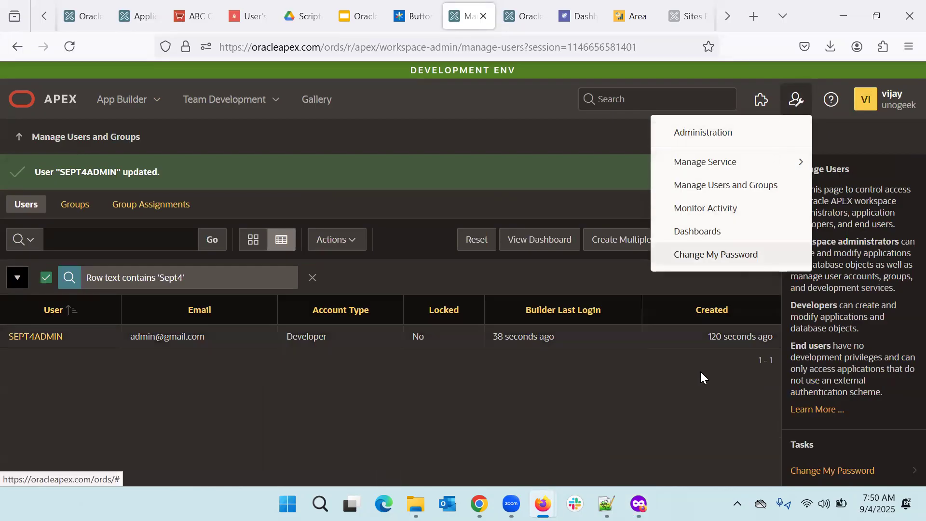
key(Escape)
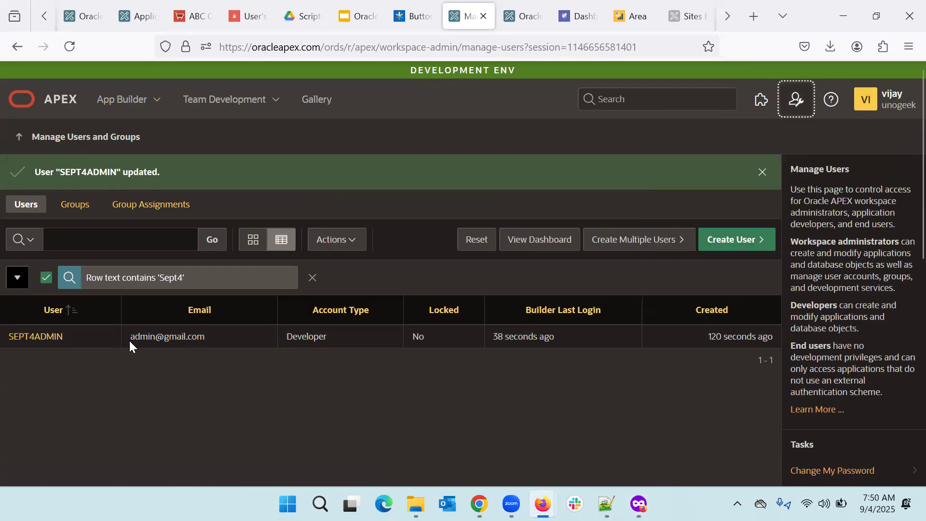
click(35, 337)
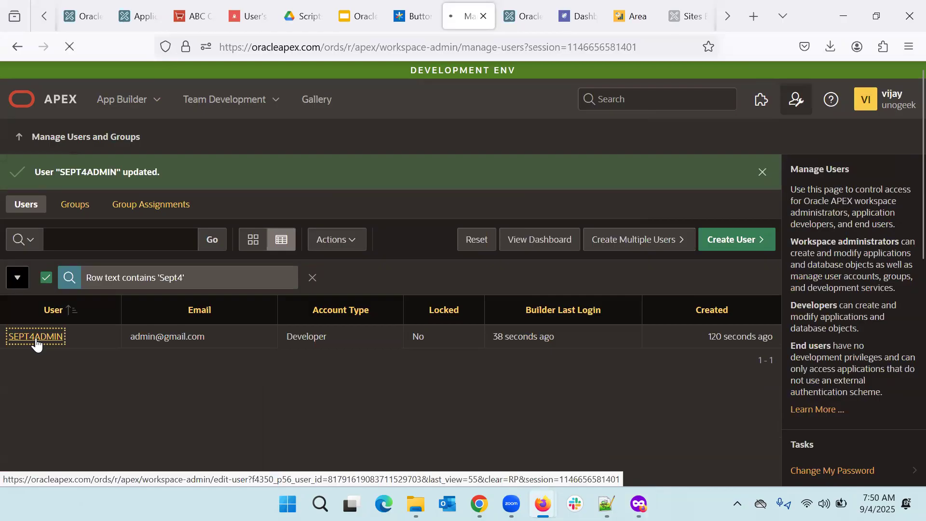
key(alt+Tab)
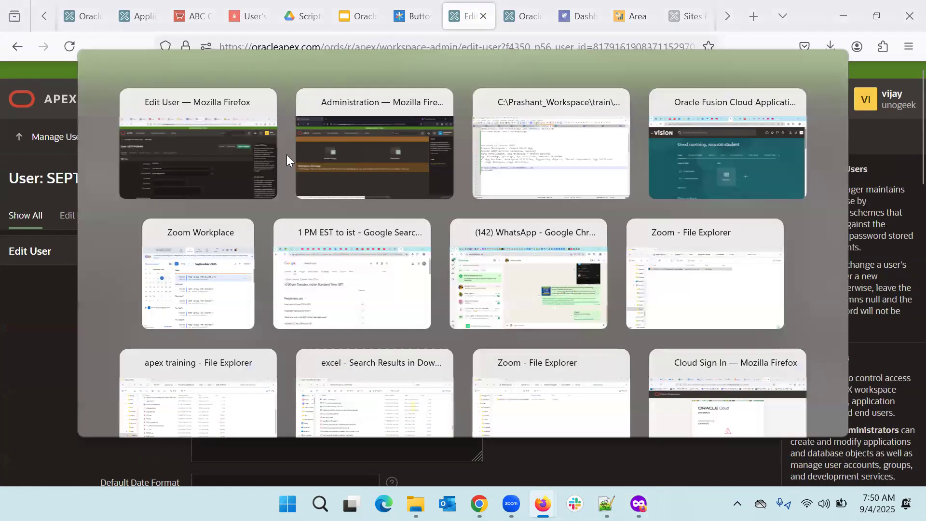
click(108, 101)
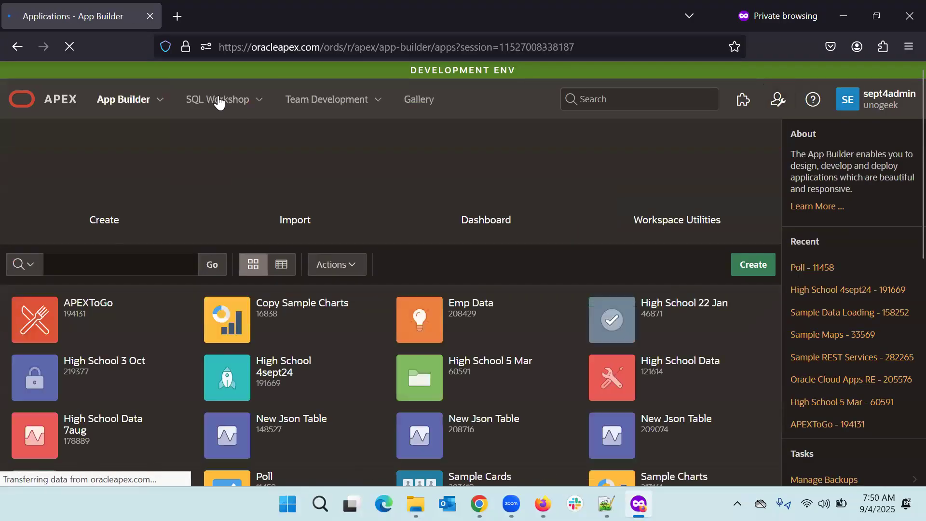
key(alt+Tab)
Step: Turn off developer access to make the account an End User and apply changes
scroll(398, 383, down, 4)
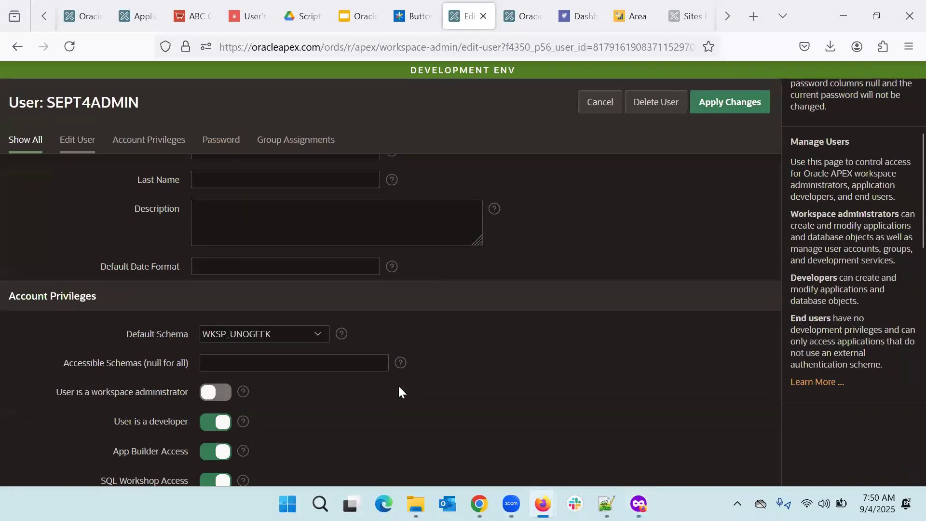
scroll(398, 384, down, 3)
click(212, 252)
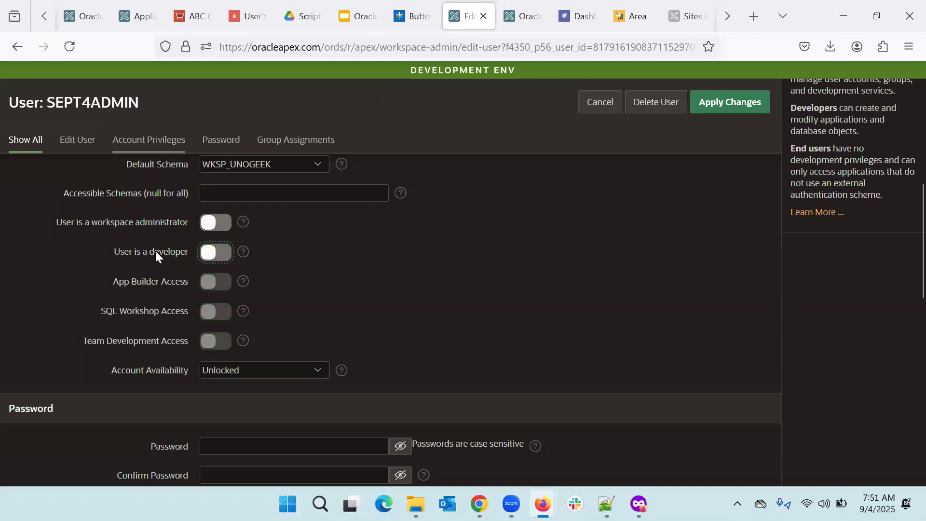
click(734, 109)
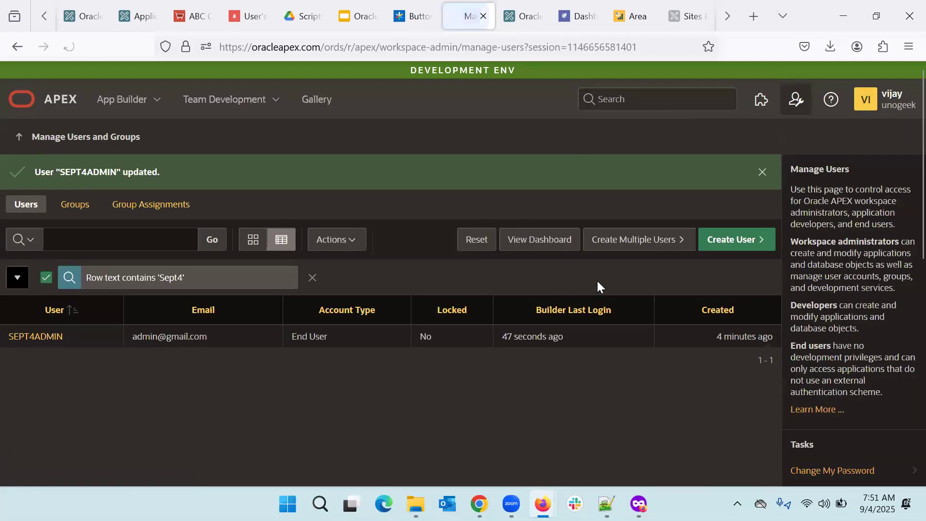
Step: In the private window, sign the test user out and return to the sign-in page
key(alt+Tab)
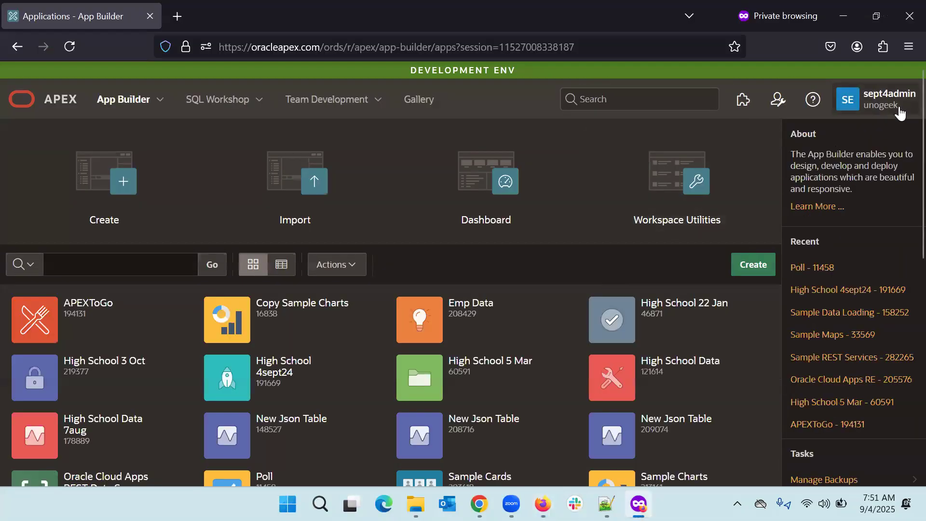
click(847, 104)
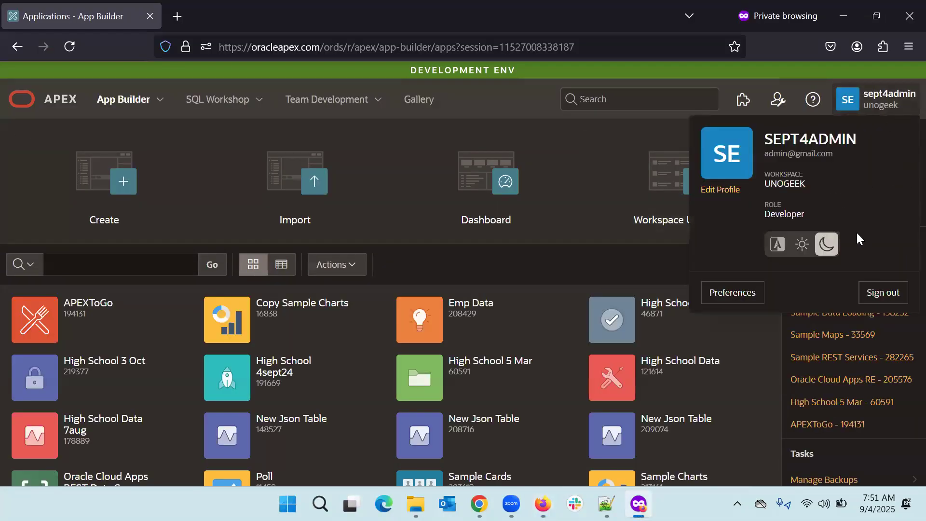
click(892, 294)
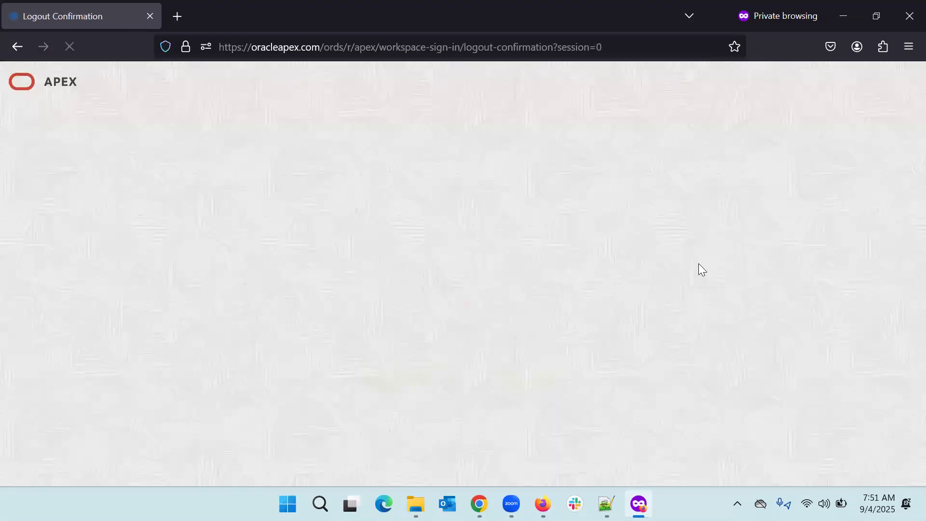
click(462, 366)
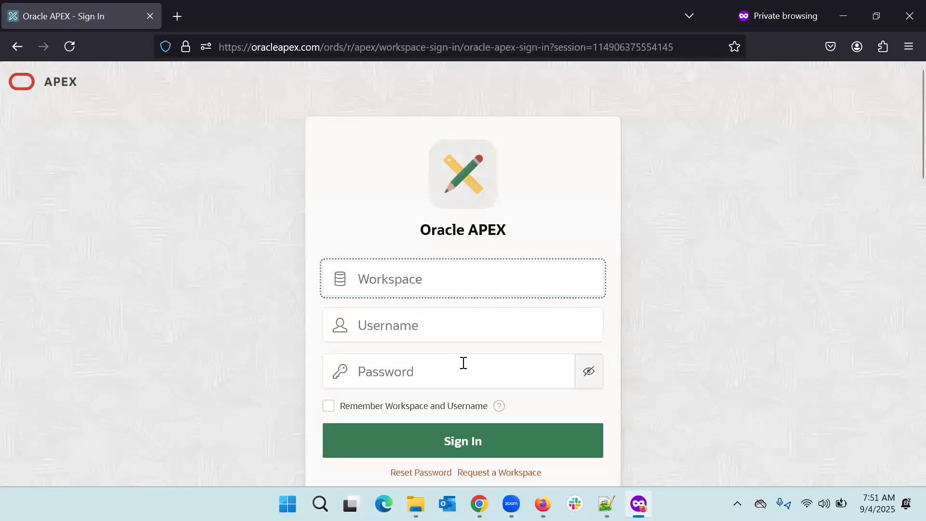
Step: Attempt signing in to unogeek with a mistyped username, which is rejected as invalid credentials
text(unogeek)
key(Tab)
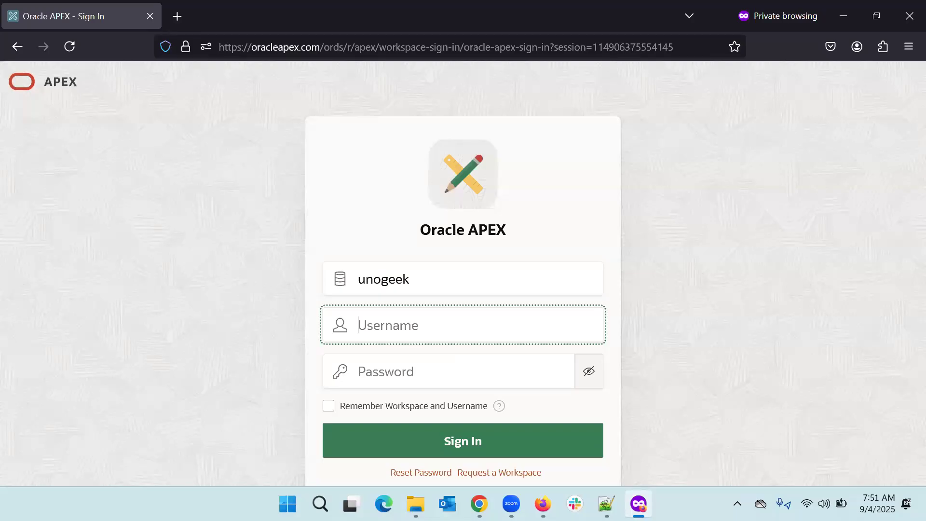
text(setp4admin)
key(Tab)
text(s)
key(BackSpace)
text(•••••••••)
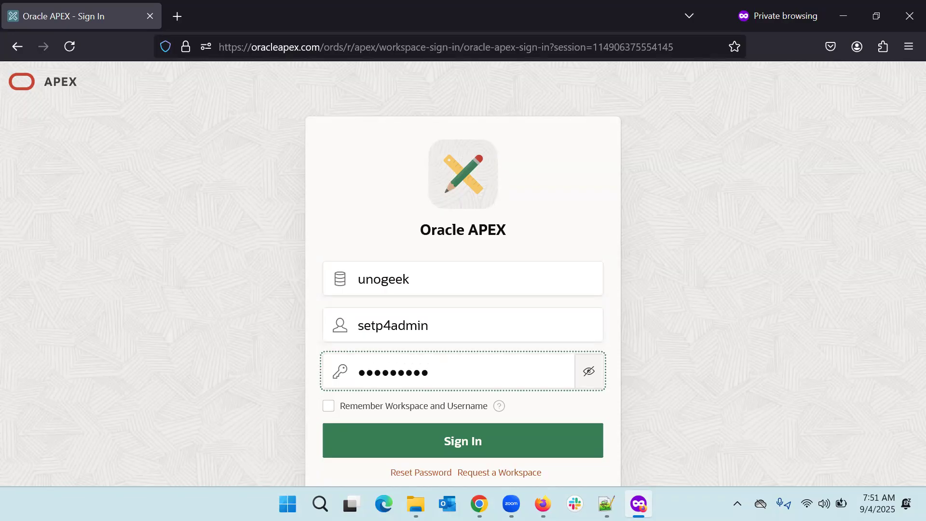
key(Return)
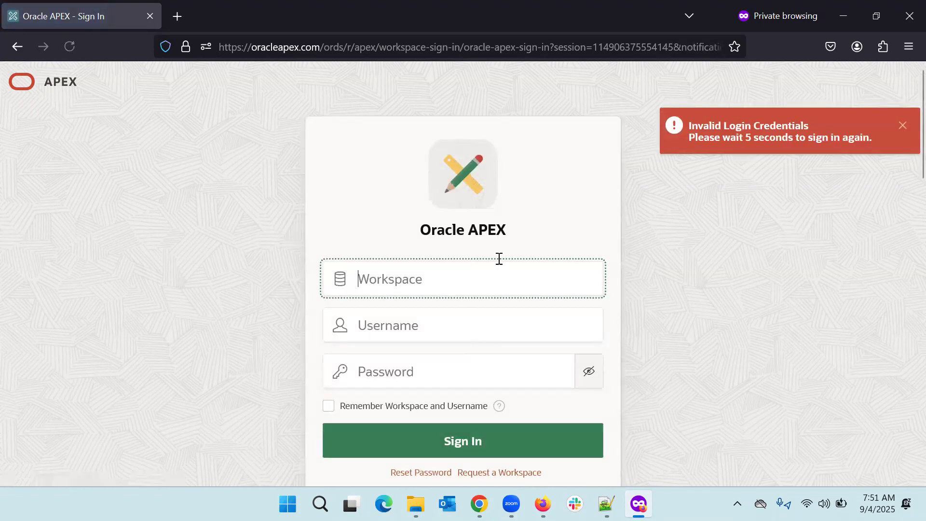
scroll(523, 335, down, 3)
Step: Re-enter workspace unogeek, the test user's correct username and the password
scroll(523, 332, down, 3)
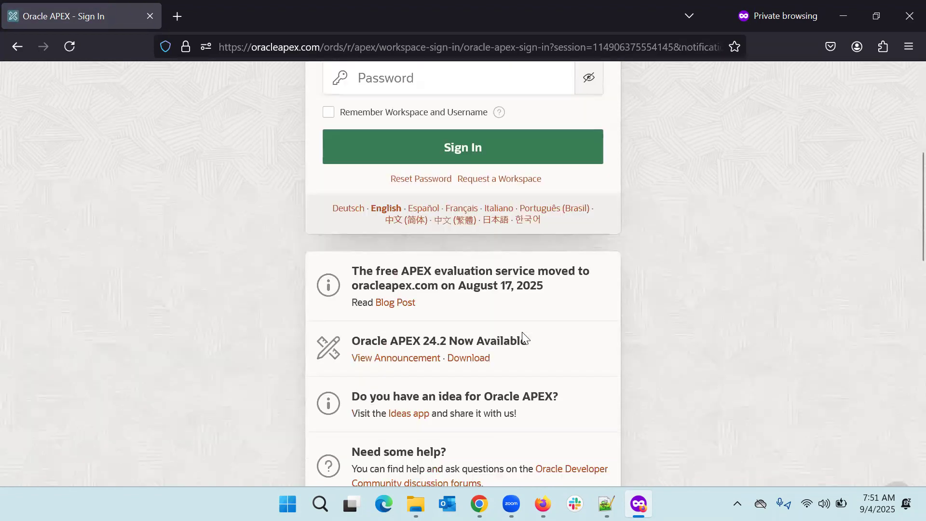
scroll(522, 333, up, 6)
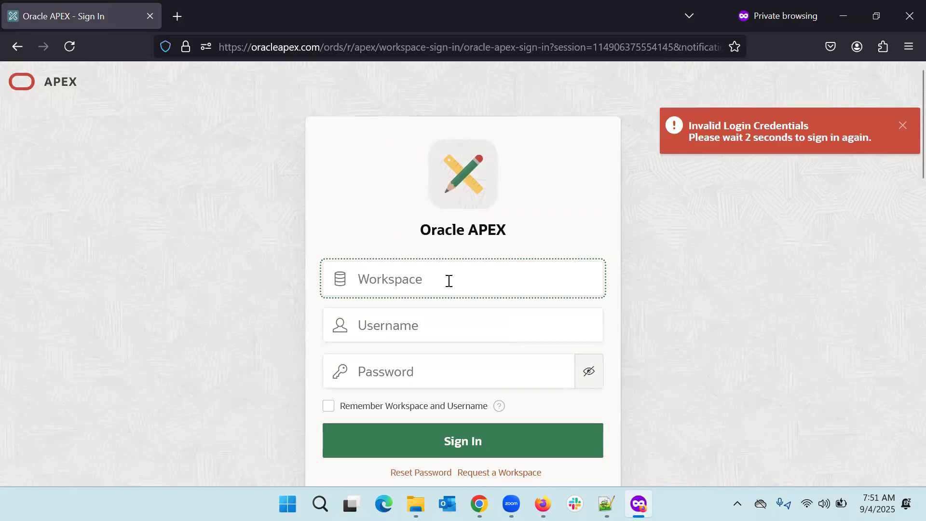
text(unogeek)
key(Tab)
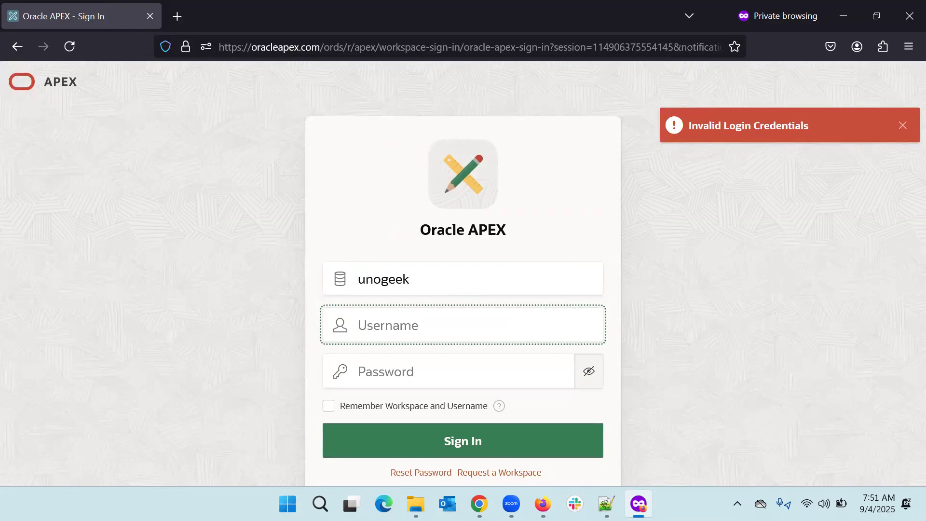
text(sept4admin)
key(Tab)
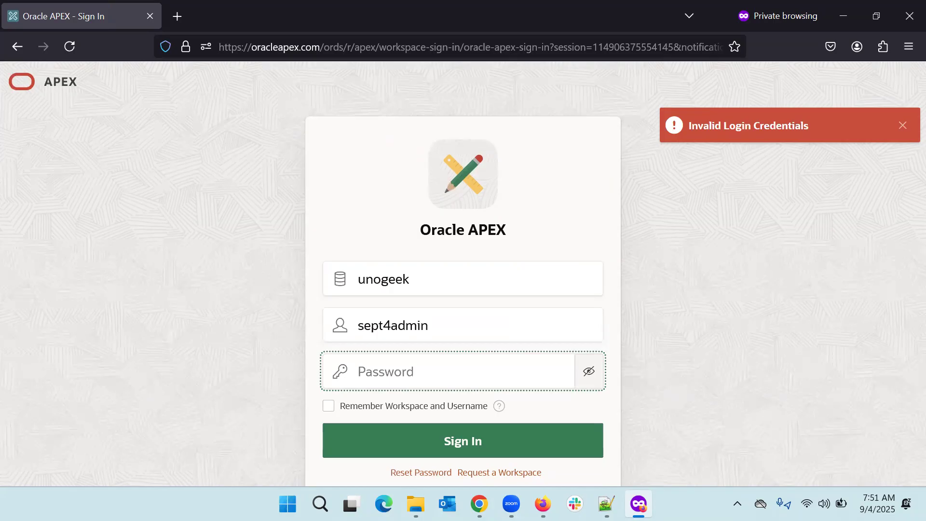
text(********)
Step: Sign in as the end user, review the Restricted End User Access Change Password page, then switch windows
click(437, 451)
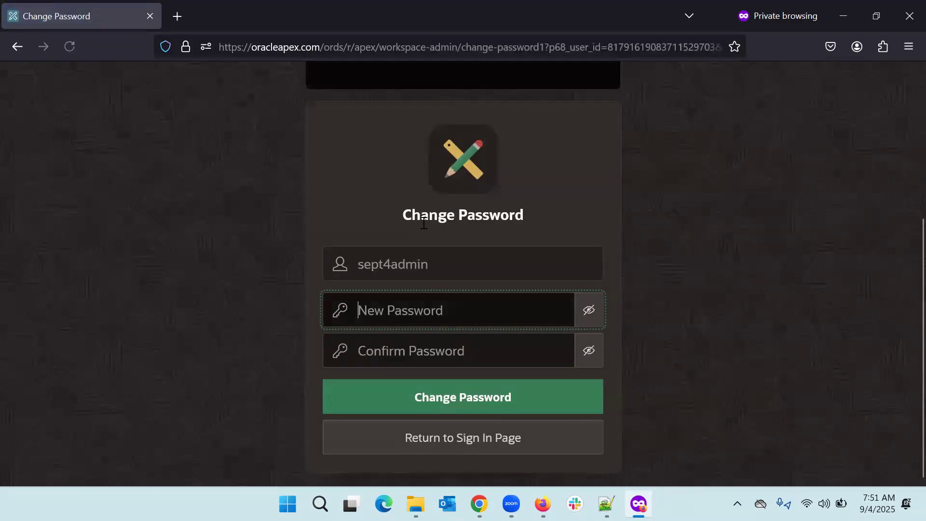
scroll(401, 232, up, 4)
scroll(402, 231, up, 1)
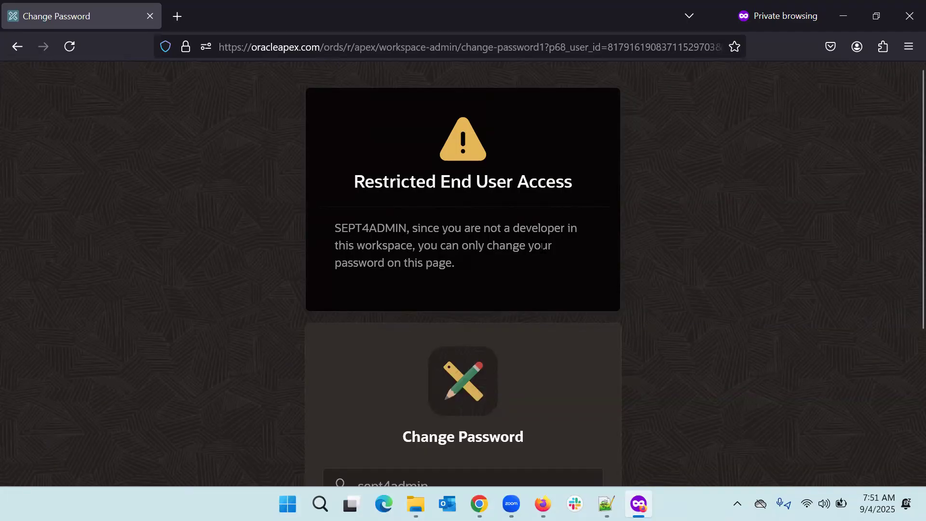
scroll(502, 244, down, 5)
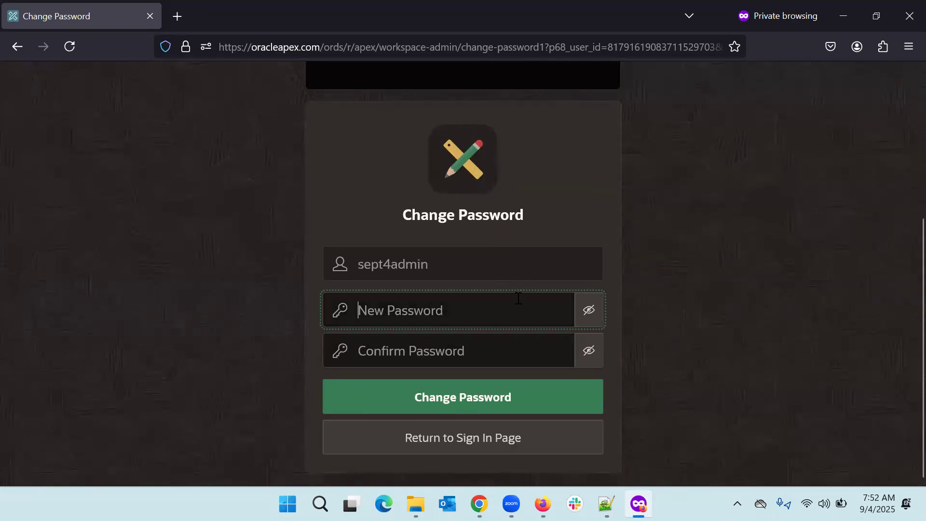
scroll(427, 333, up, 5)
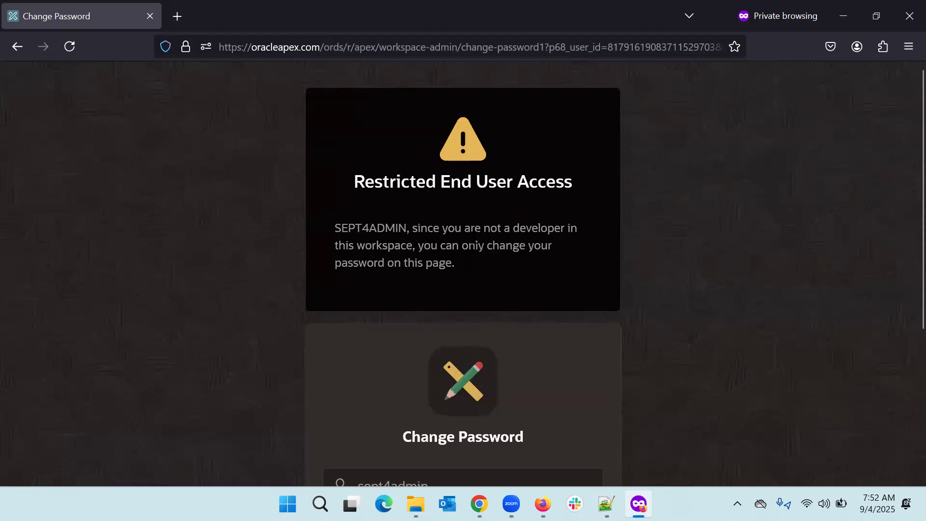
key(alt+Tab)
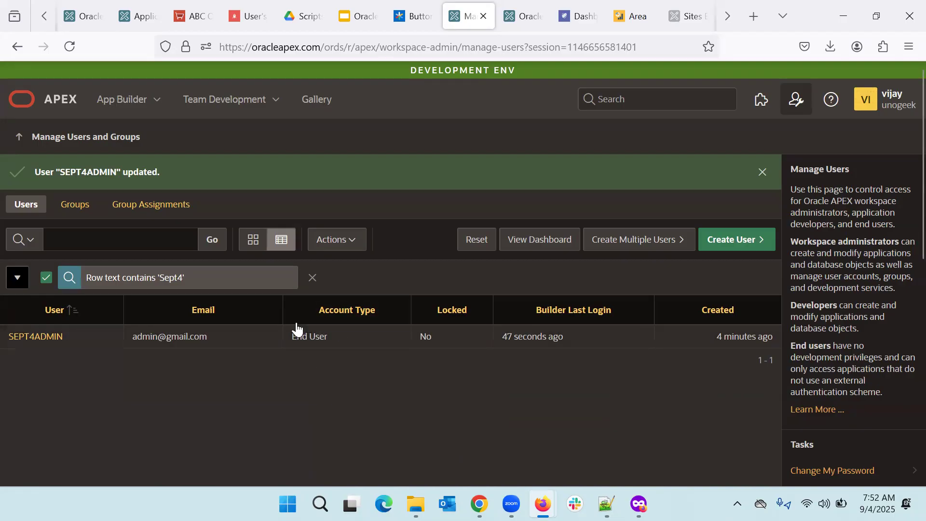
Step: In App Builder, filter the apps by 'sept' and run School 3 Sept (66224)
click(124, 103)
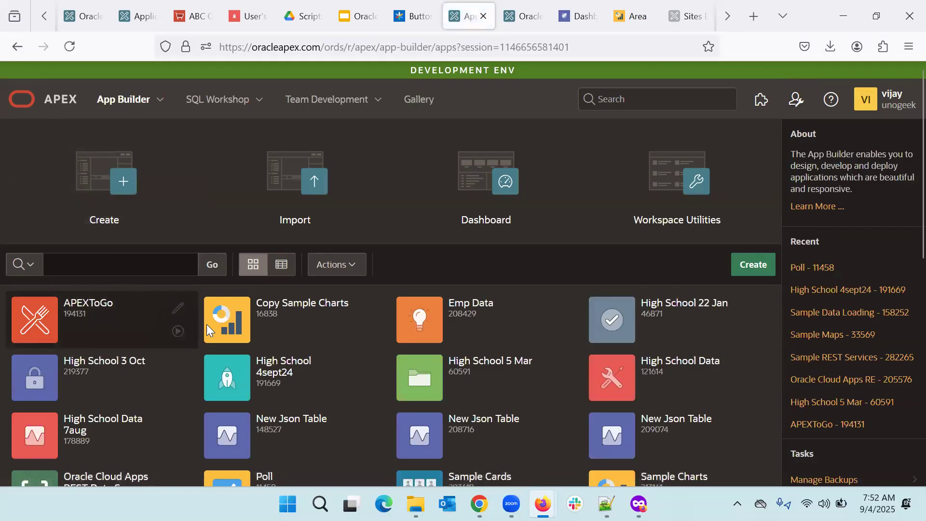
scroll(338, 353, down, 1)
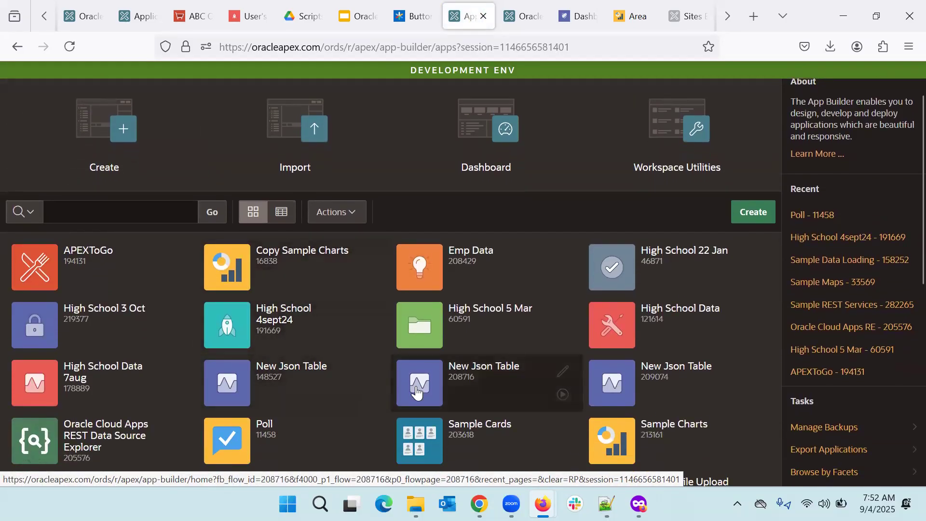
scroll(417, 393, down, 1)
scroll(417, 393, down, 2)
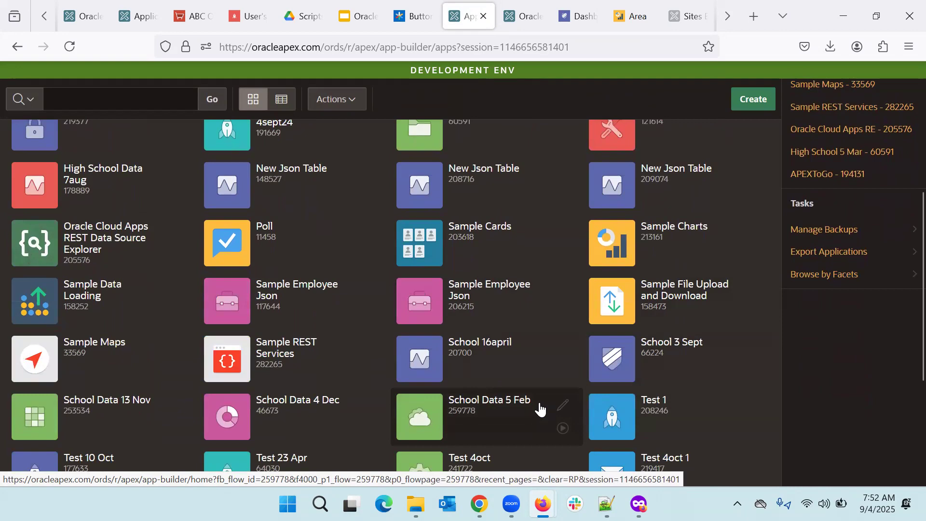
scroll(544, 408, down, 2)
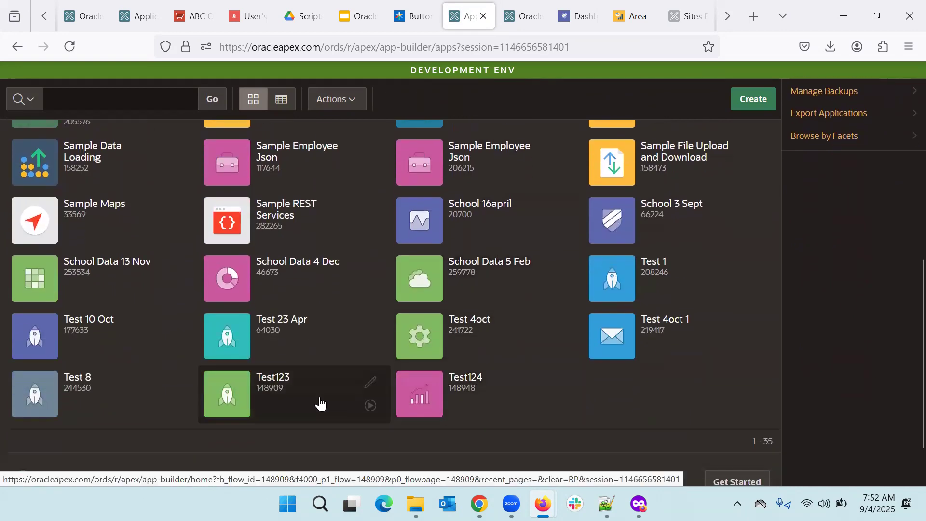
key(Home)
click(101, 270)
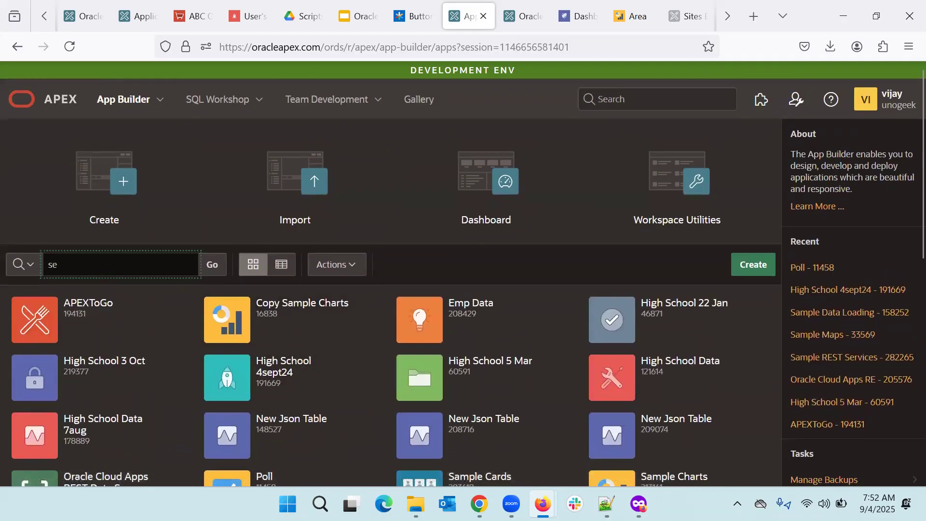
key(Return)
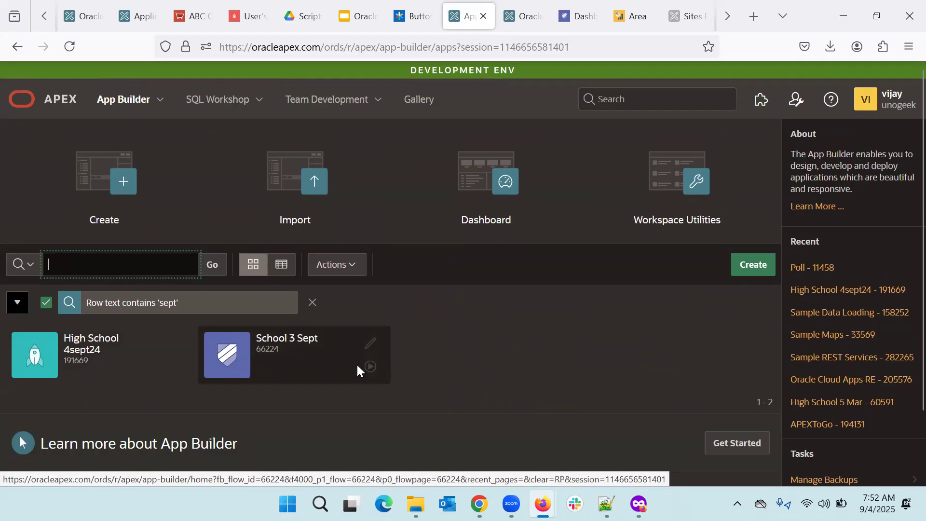
click(370, 367)
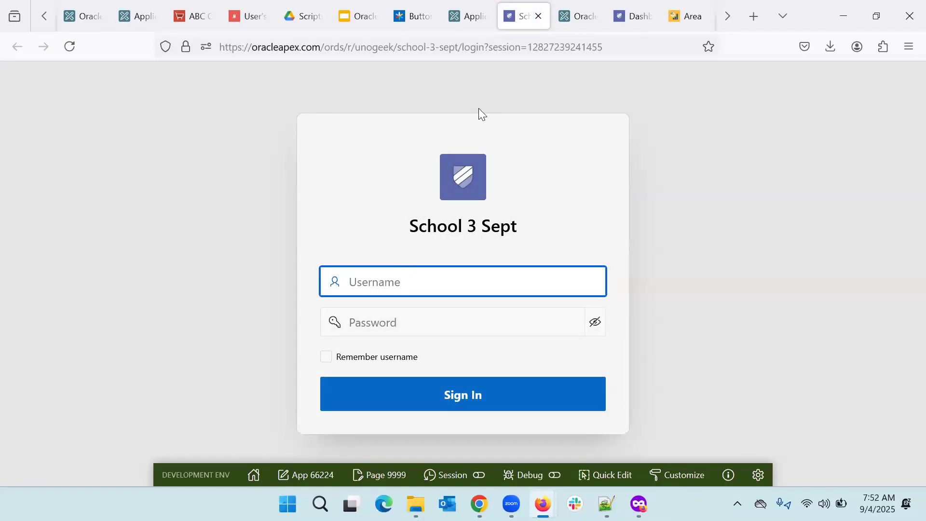
Step: Log into the School 3 Sept app with the end user's username and password
text(sept4admin)
key(Tab)
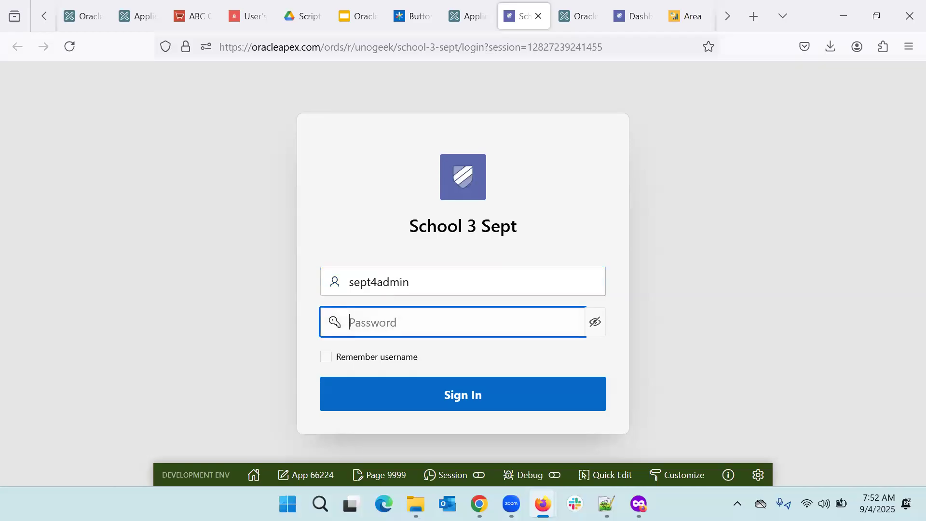
text(•••••••••)
key(Return)
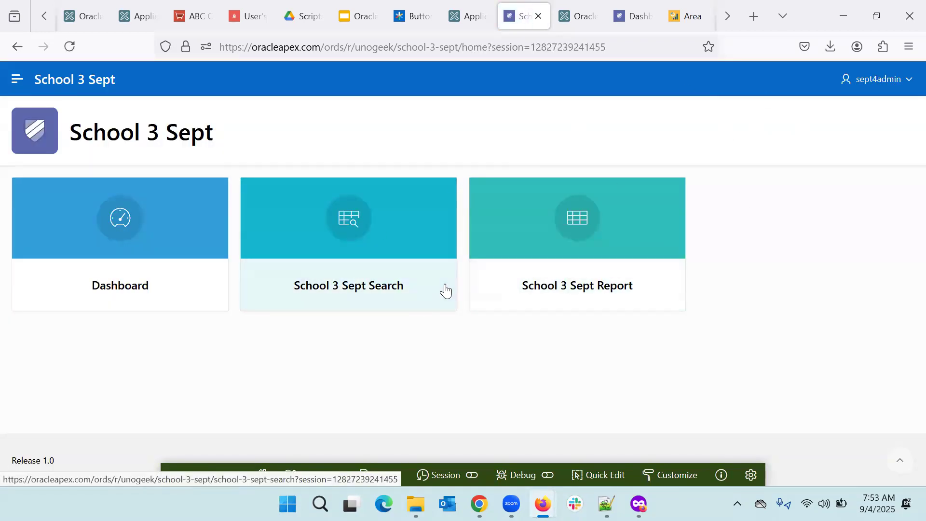
key(alt+Tab)
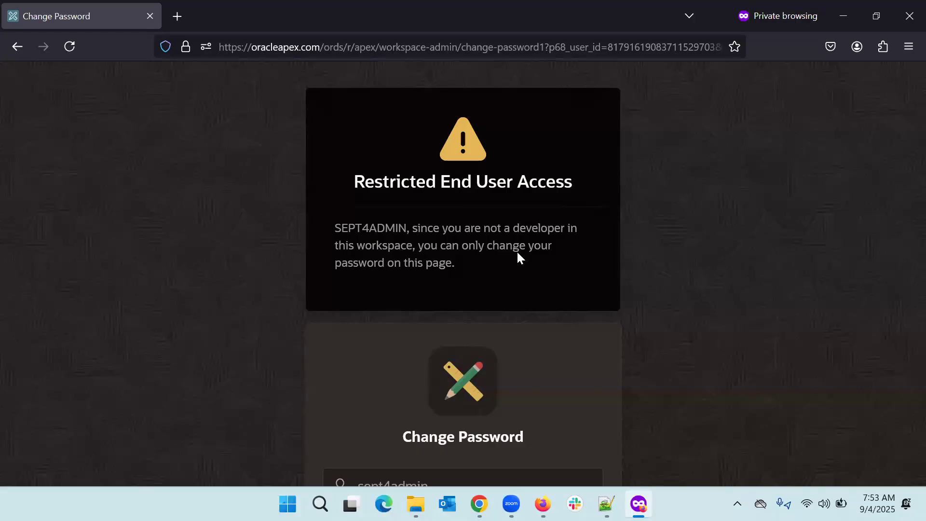
key(alt+Tab)
Step: Go to Administration > Manage Users and Groups and open the end user's account
click(470, 16)
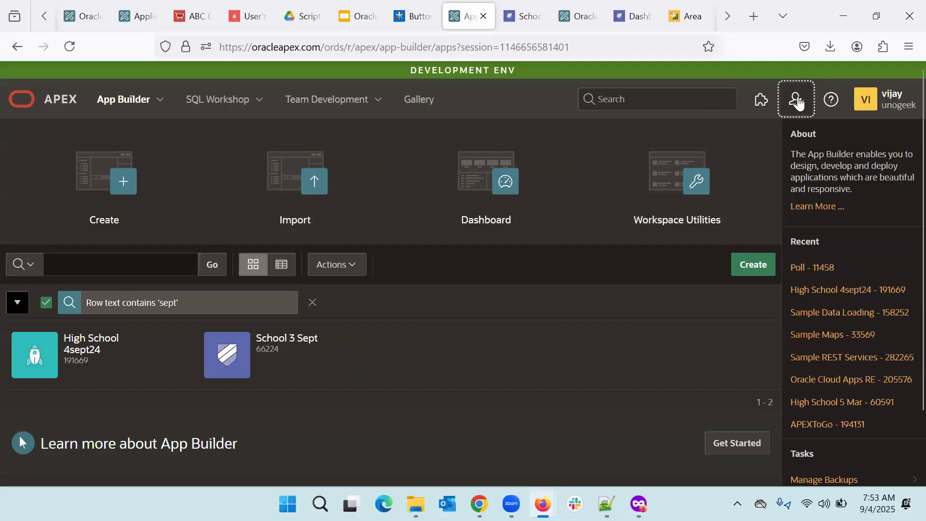
click(797, 101)
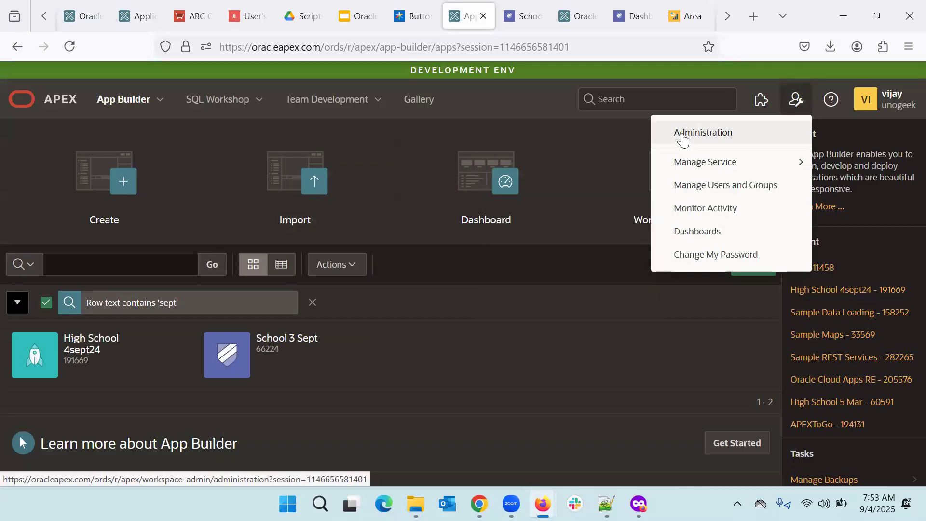
click(682, 137)
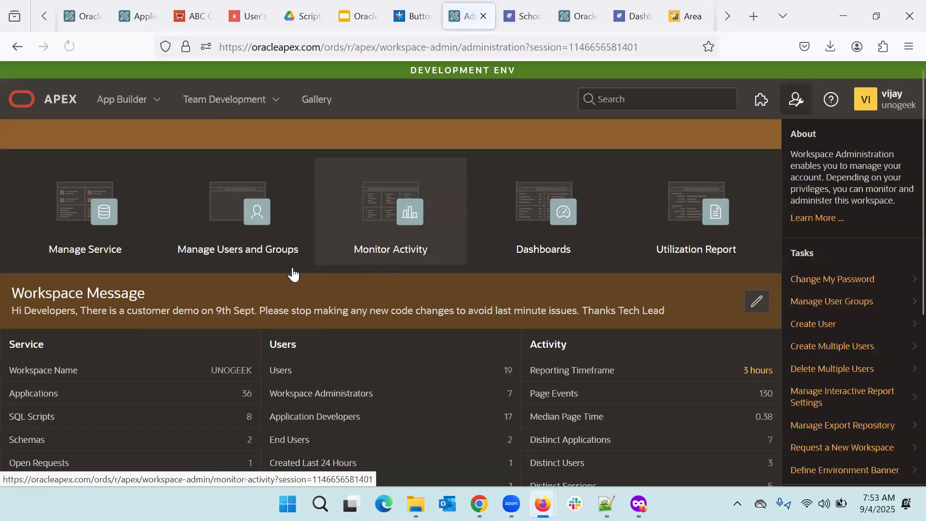
click(223, 245)
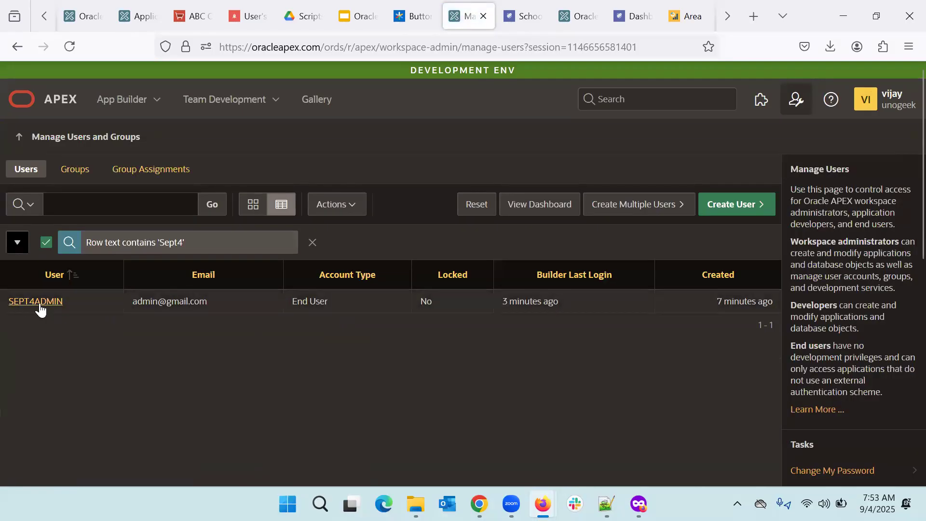
click(39, 304)
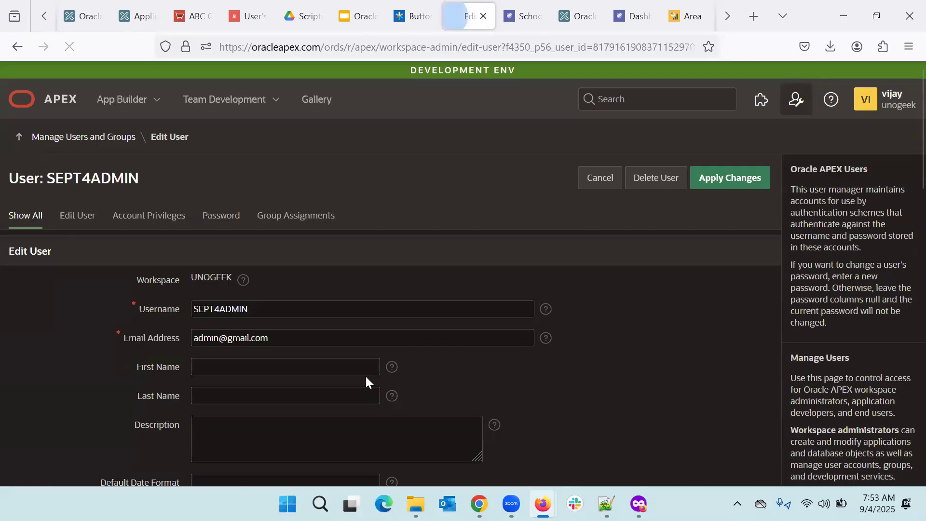
Step: Make the user a developer with App Builder off and Team Development on, and apply; APEX rejects it
scroll(365, 374, down, 7)
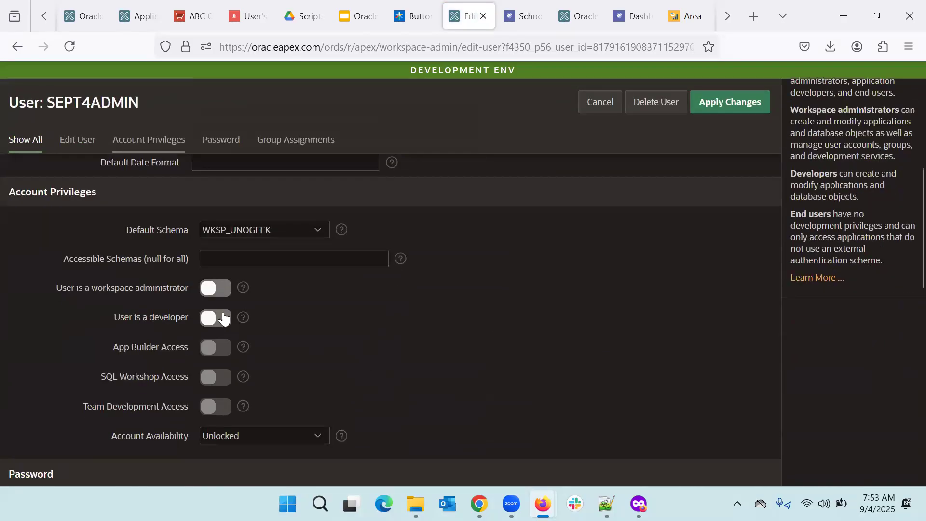
click(217, 318)
scroll(302, 343, down, 1)
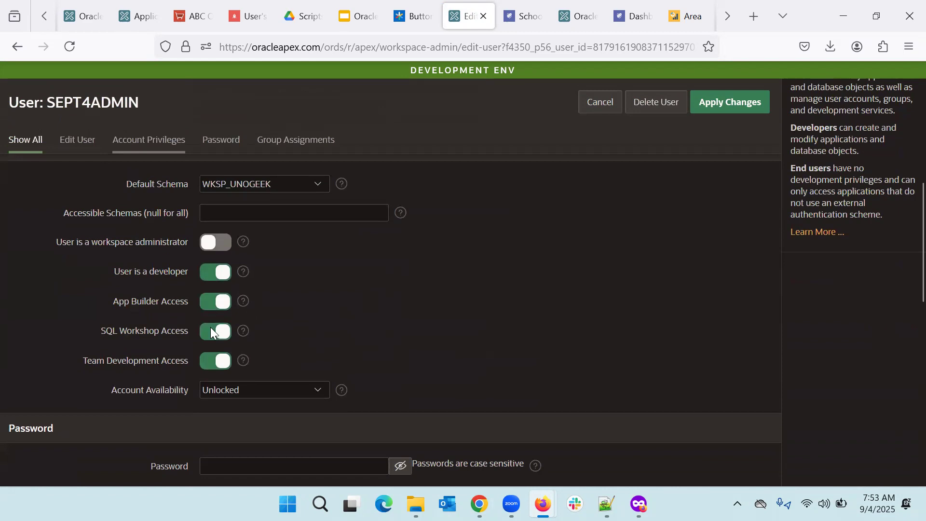
click(212, 358)
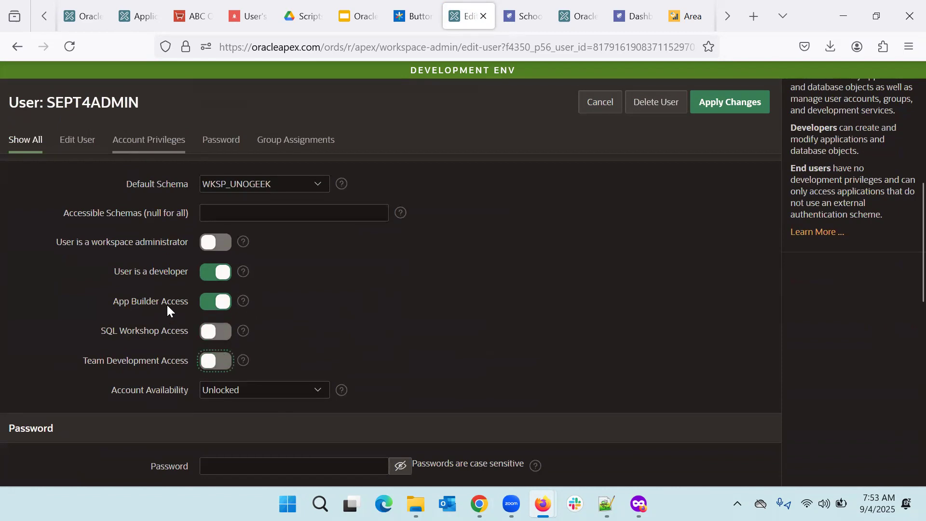
click(217, 301)
click(218, 333)
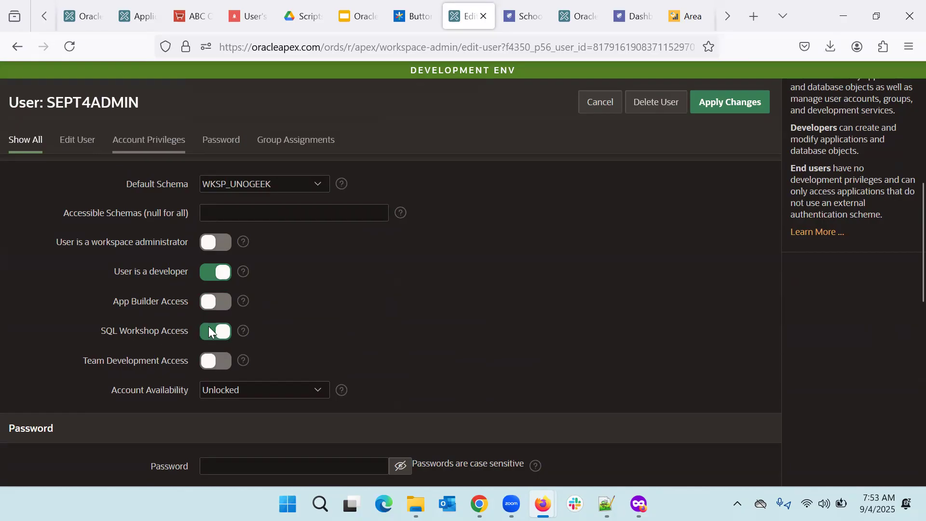
click(220, 365)
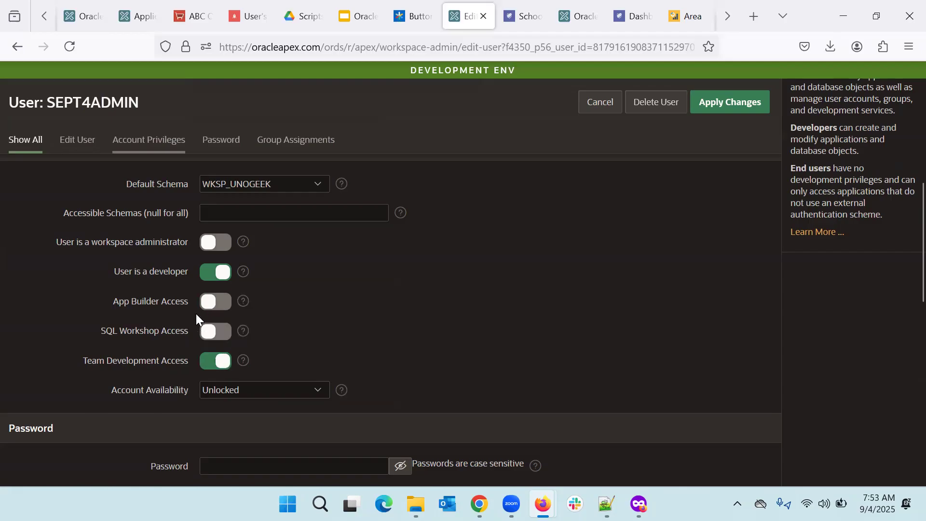
click(729, 105)
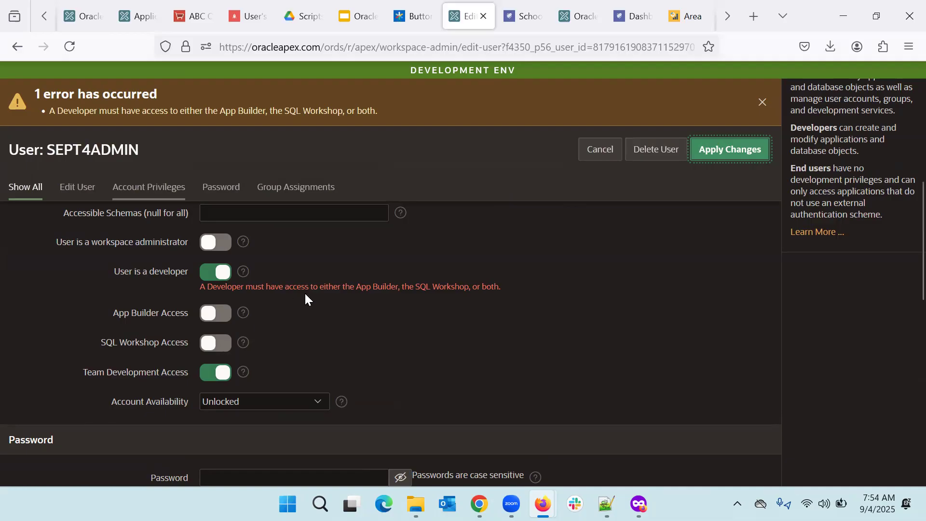
scroll(325, 282, up, 2)
Step: Drop the rejected edit and go back through the Manage Users and Groups breadcrumb
scroll(325, 288, up, 5)
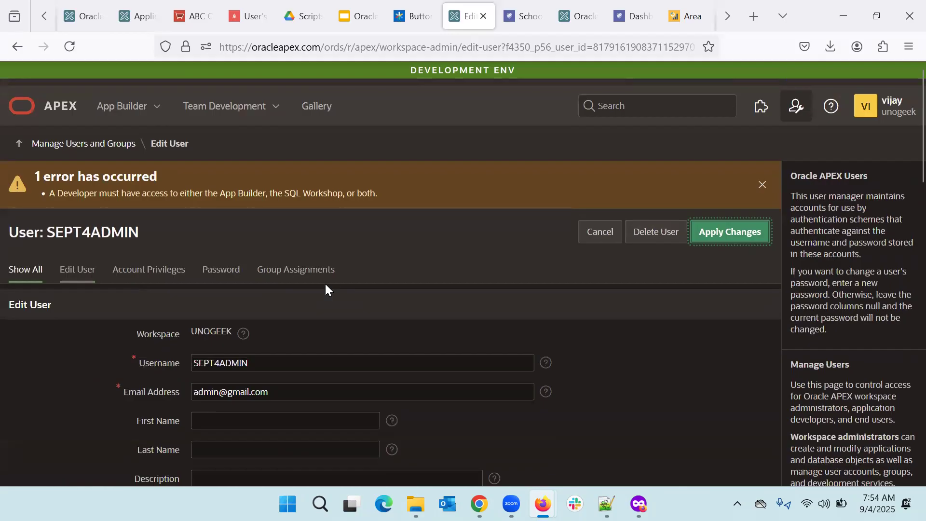
click(111, 138)
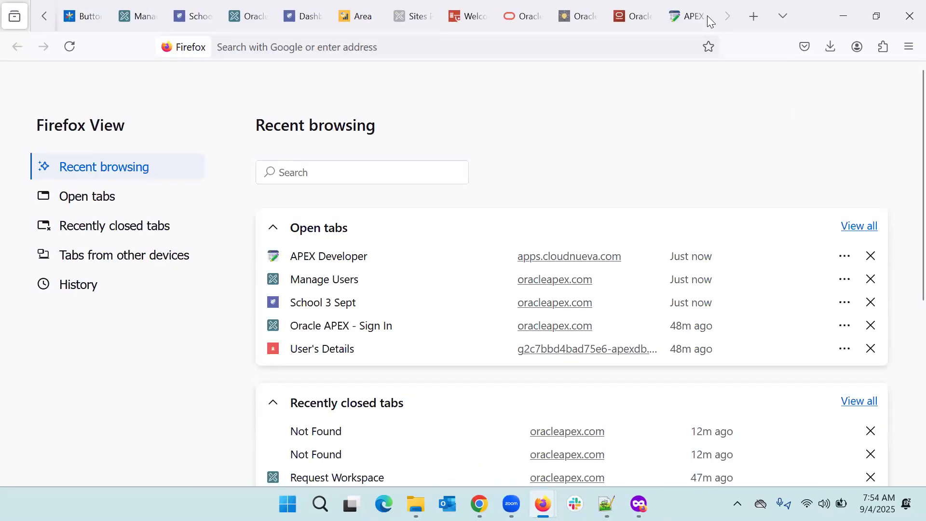
Step: Switch to the Manage Users tab, then to the School 3 Sept app home page tab
scroll(241, 14, up, 6)
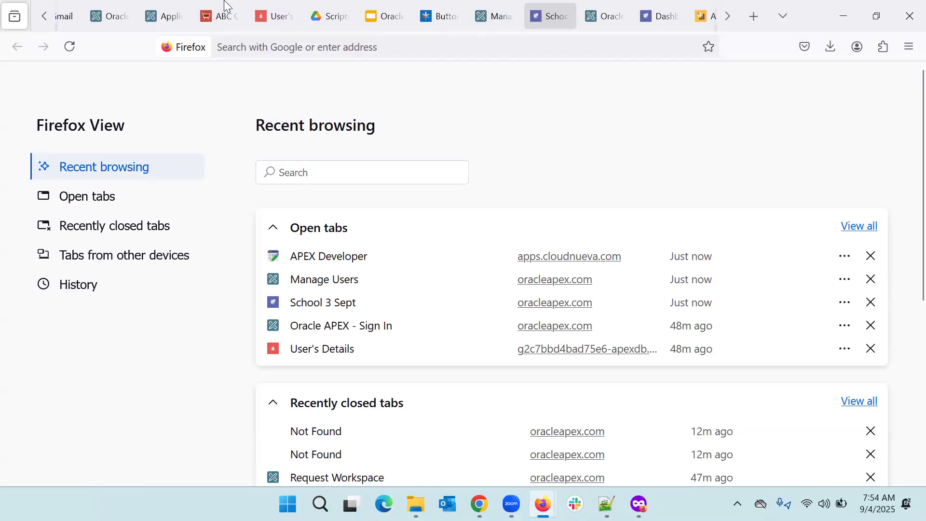
click(519, 16)
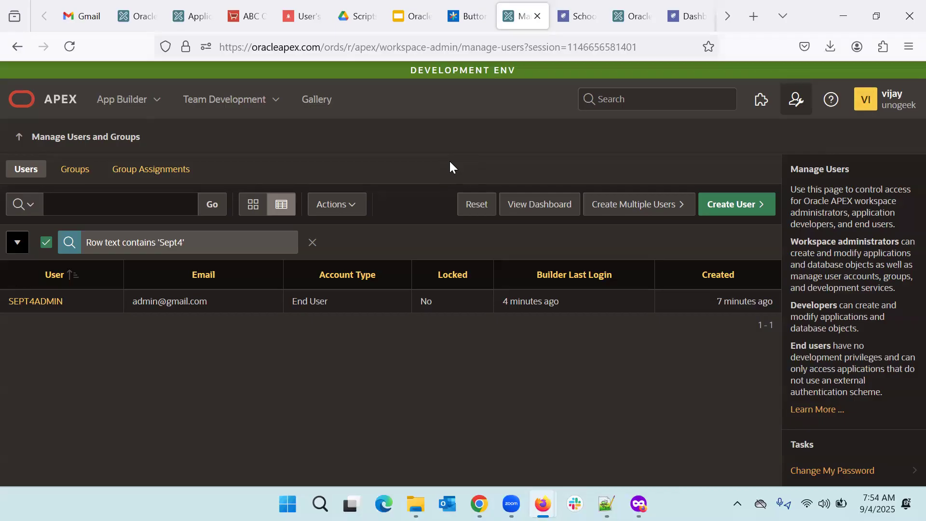
click(582, 6)
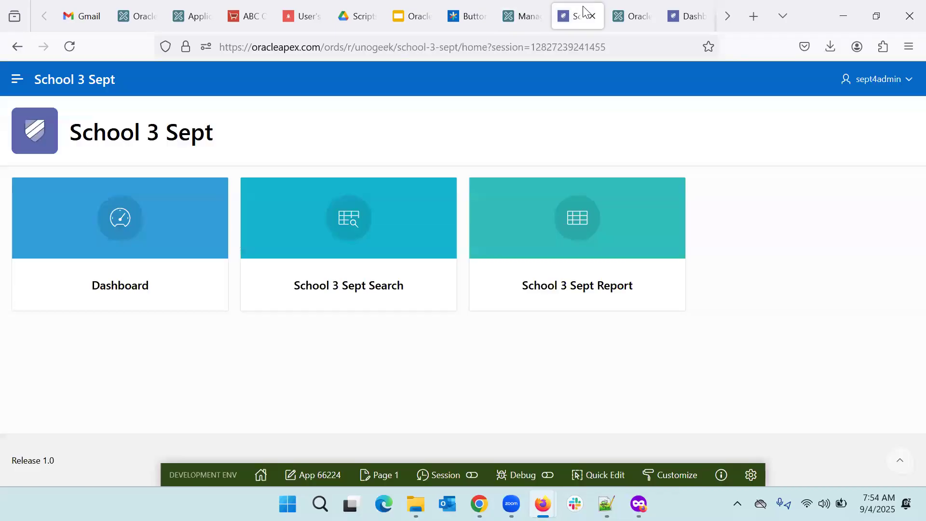
click(524, 18)
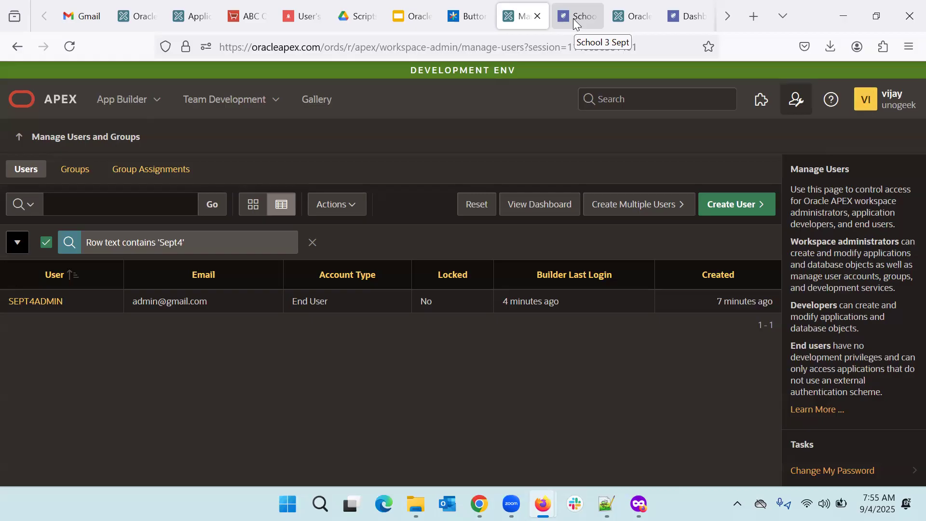
Step: Open the Workspace Utilization report from Administration and scroll its Workspace Summary (19 users, 17 developers)
click(795, 101)
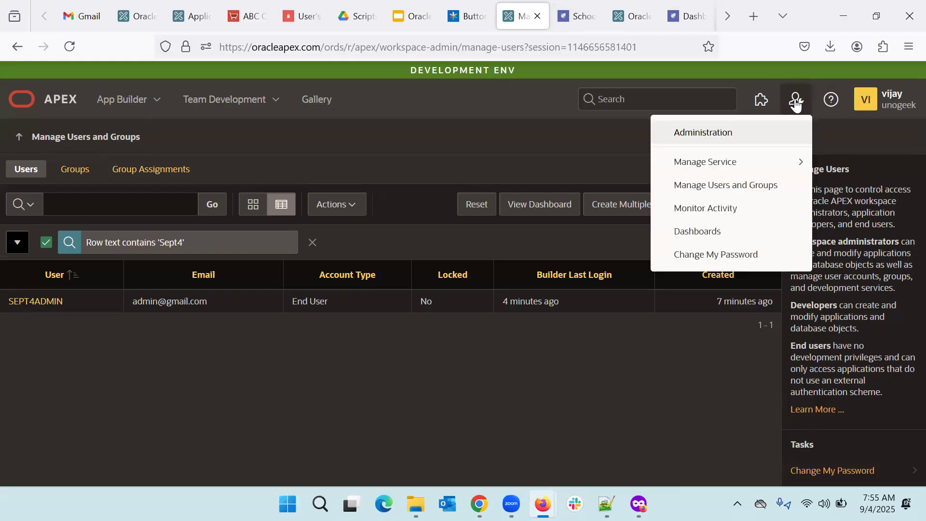
click(710, 137)
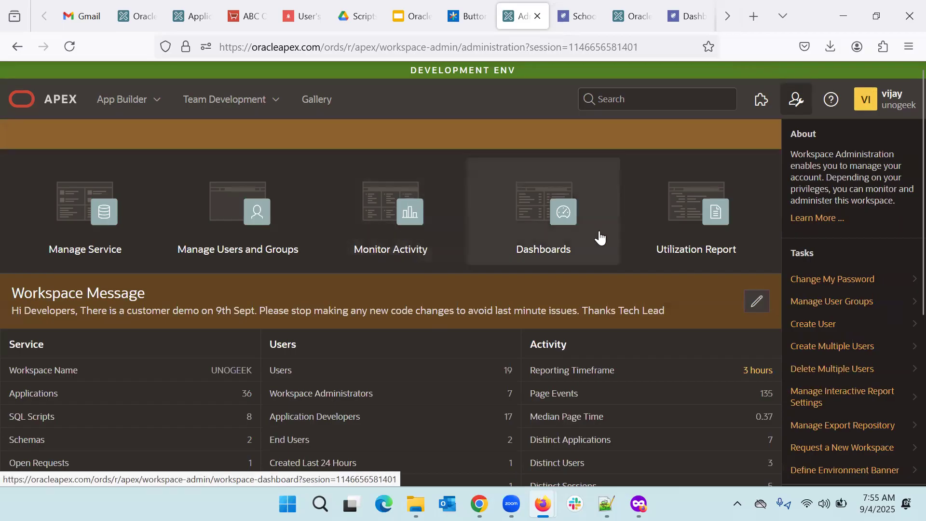
click(702, 248)
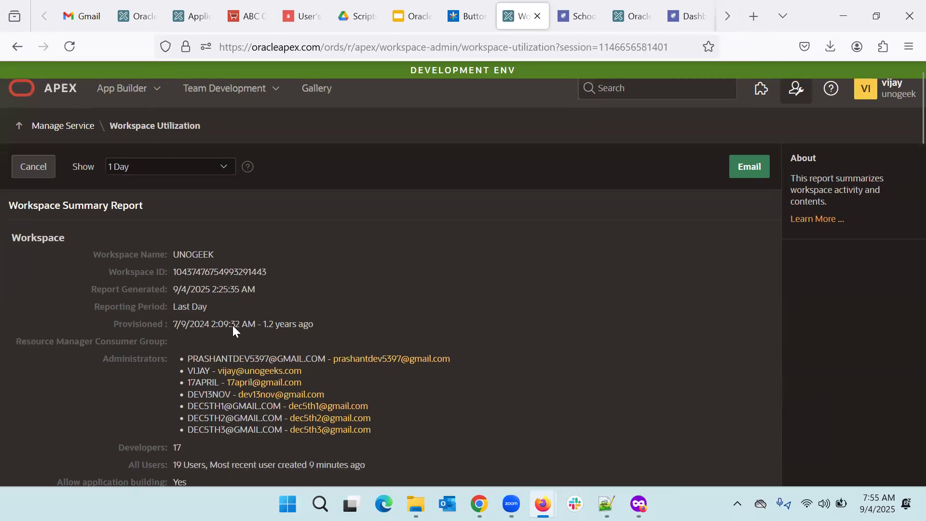
scroll(232, 325, down, 6)
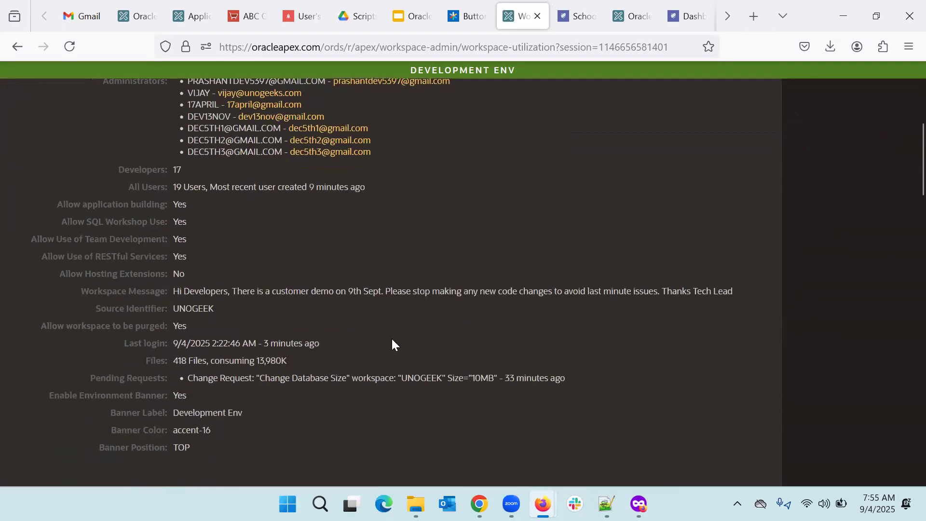
scroll(391, 337, down, 5)
scroll(392, 339, up, 1)
scroll(393, 339, up, 10)
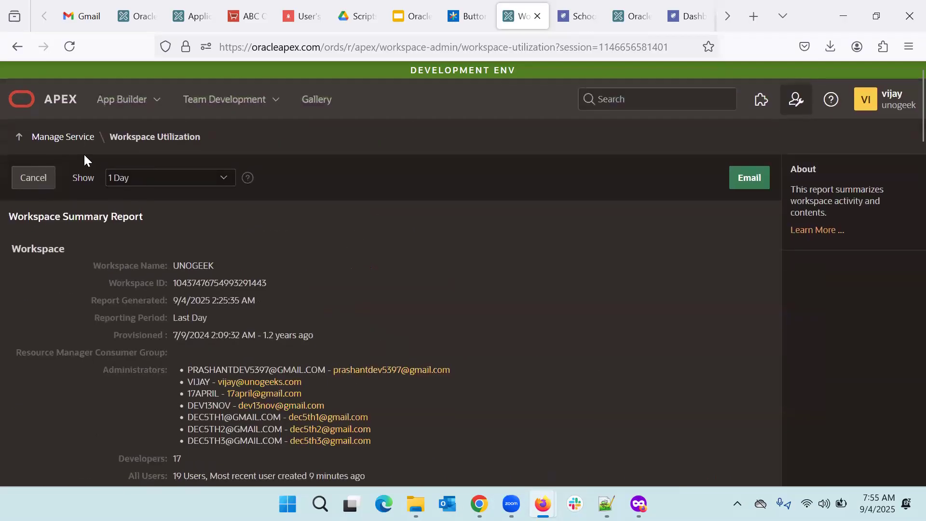
click(795, 99)
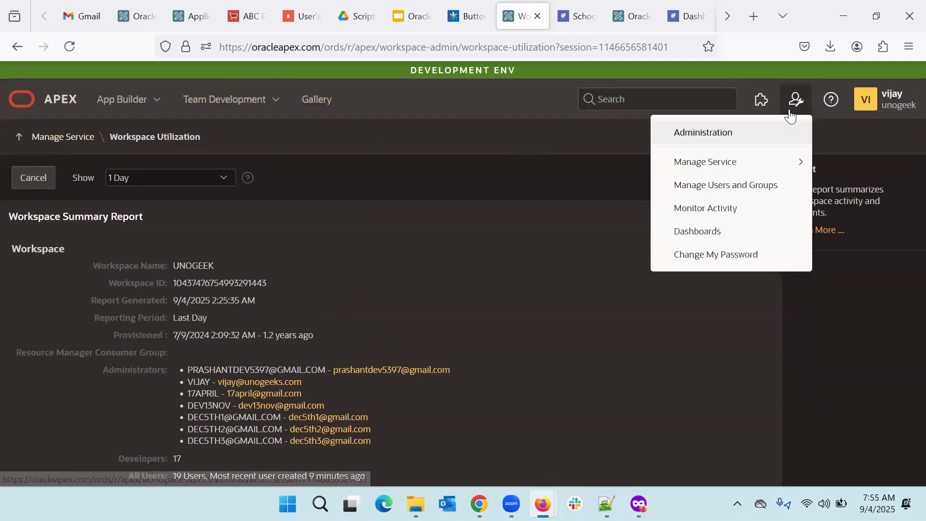
Step: Open the Monitor Activity reports from workspace administration and scroll through the report list
click(667, 143)
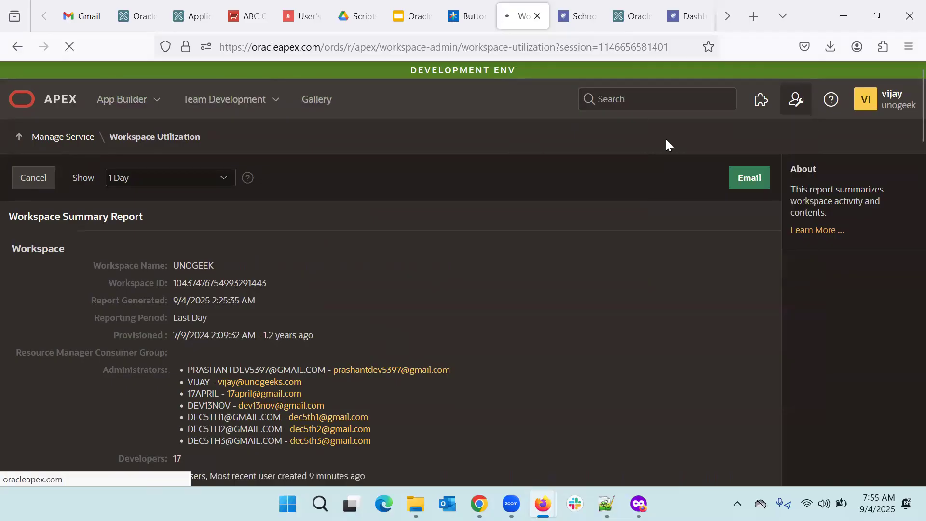
click(396, 242)
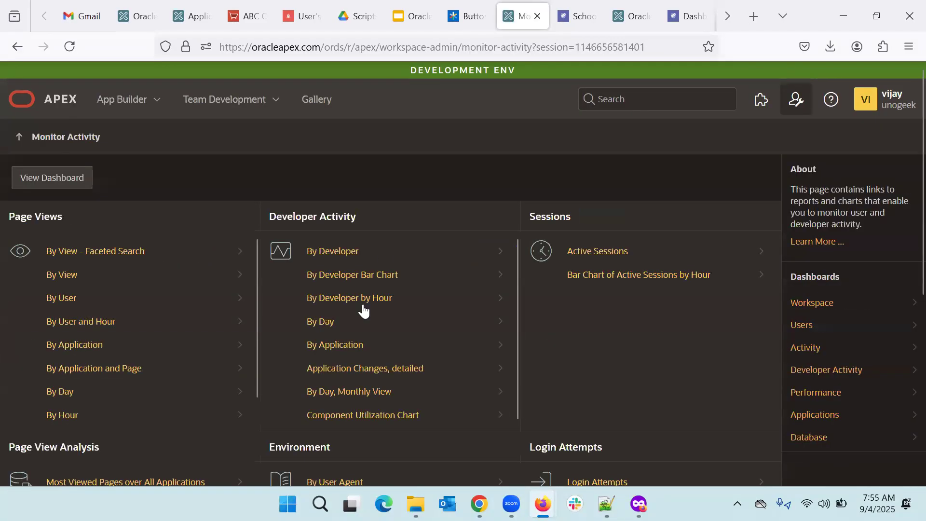
scroll(421, 364, down, 1)
scroll(421, 365, down, 6)
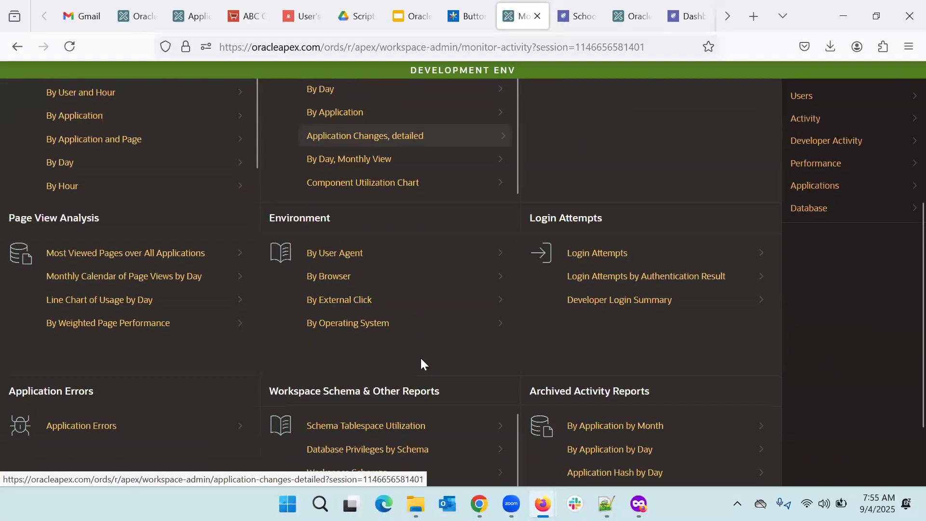
scroll(421, 365, up, 3)
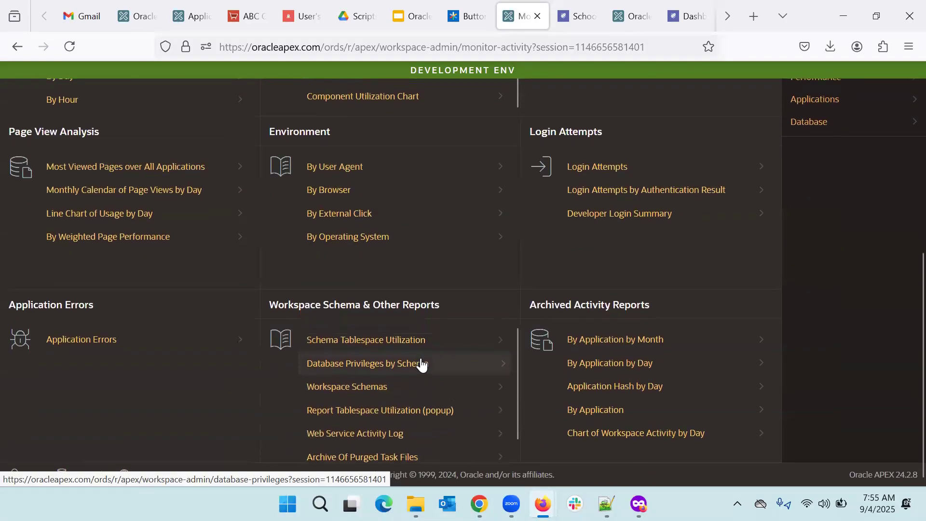
scroll(421, 365, up, 4)
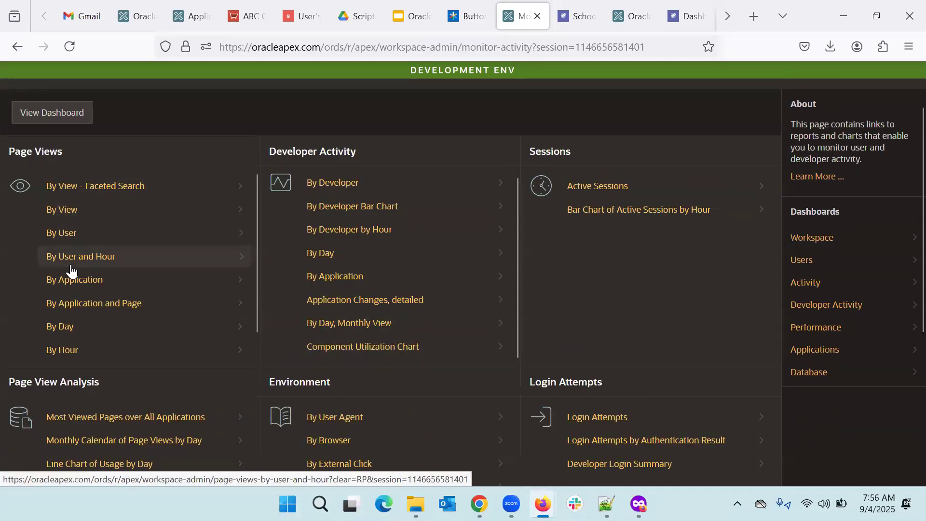
scroll(100, 346, down, 1)
scroll(100, 346, down, 2)
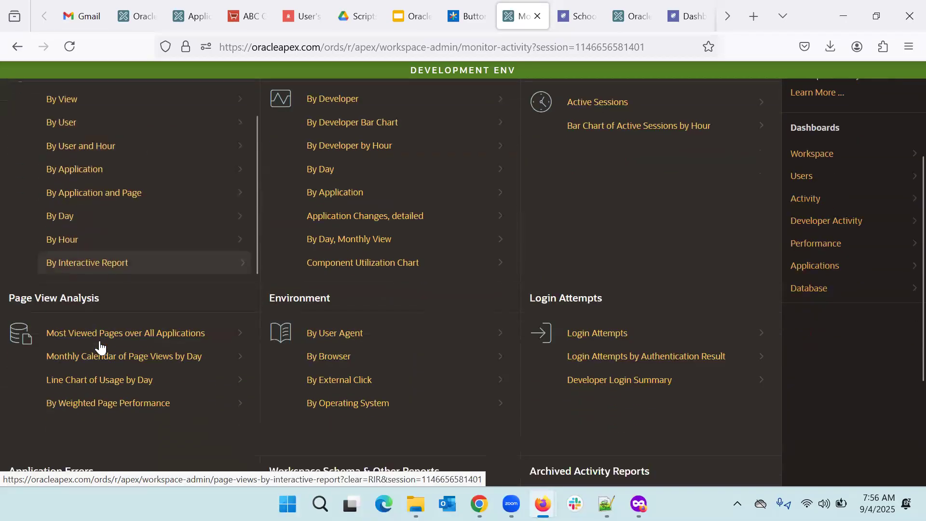
Step: View application changes by developer, then return and open the Login Attempts report
click(344, 107)
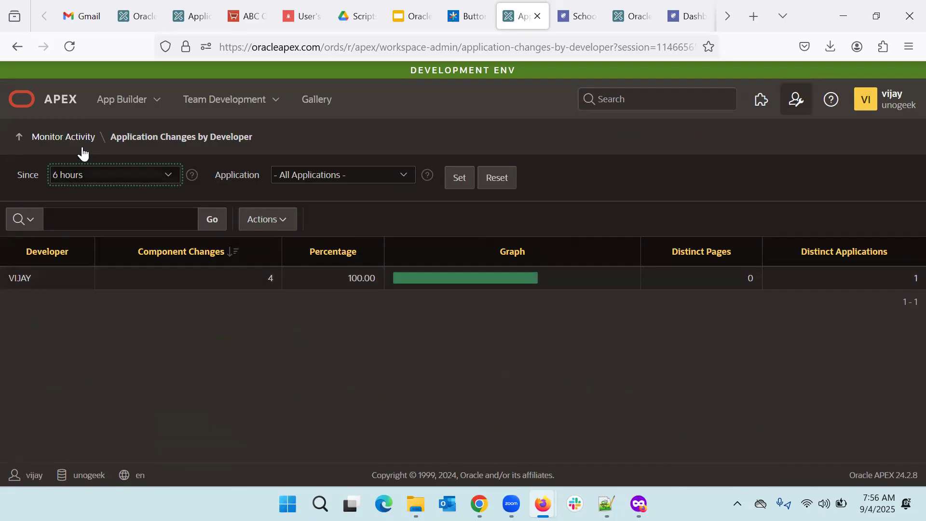
click(59, 144)
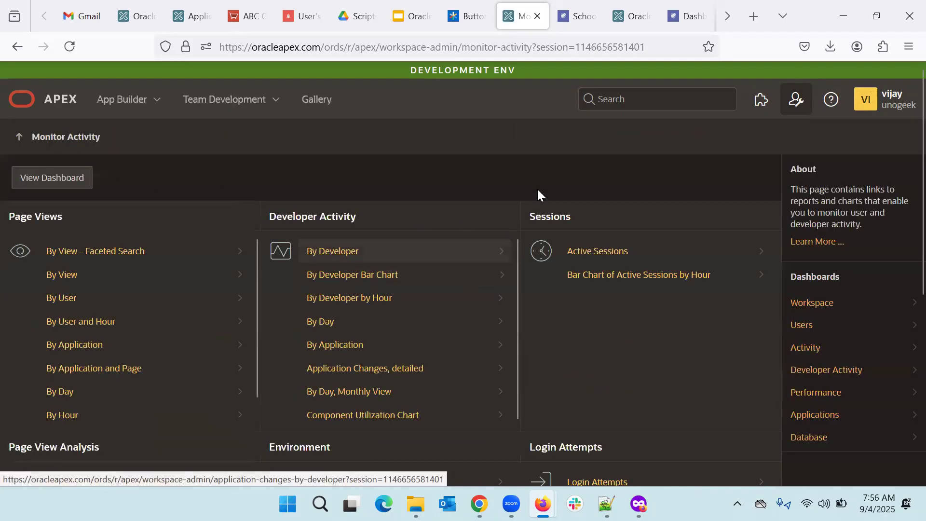
scroll(510, 356, down, 1)
scroll(510, 362, down, 6)
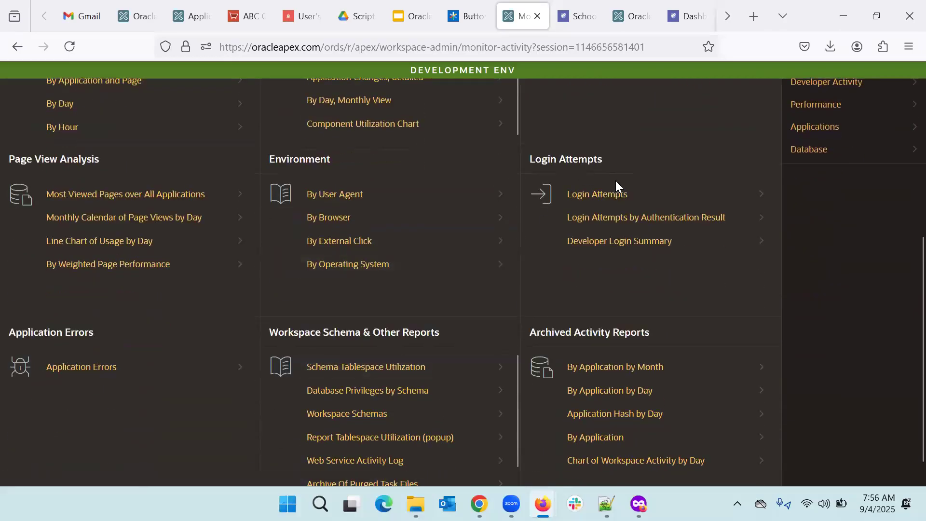
click(603, 198)
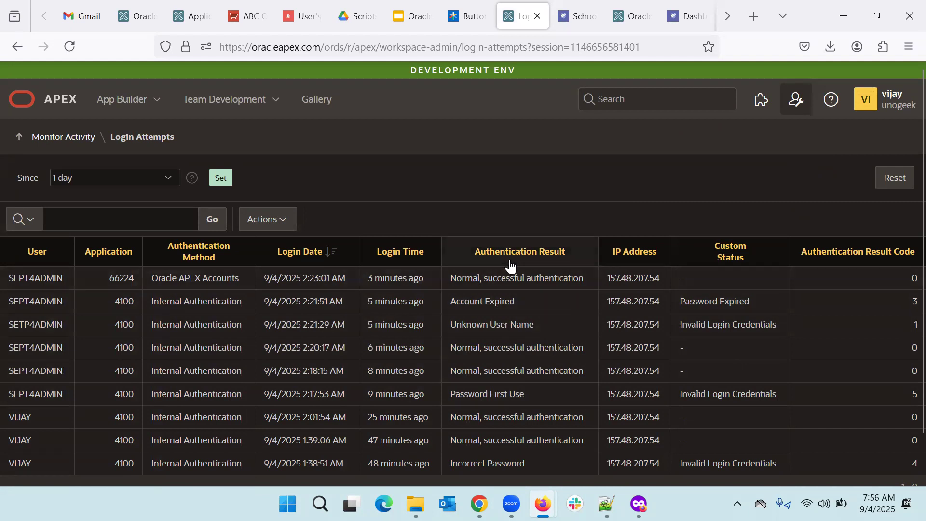
Step: Scroll the Login Attempts report and return to the Monitor Activity list
scroll(548, 389, down, 2)
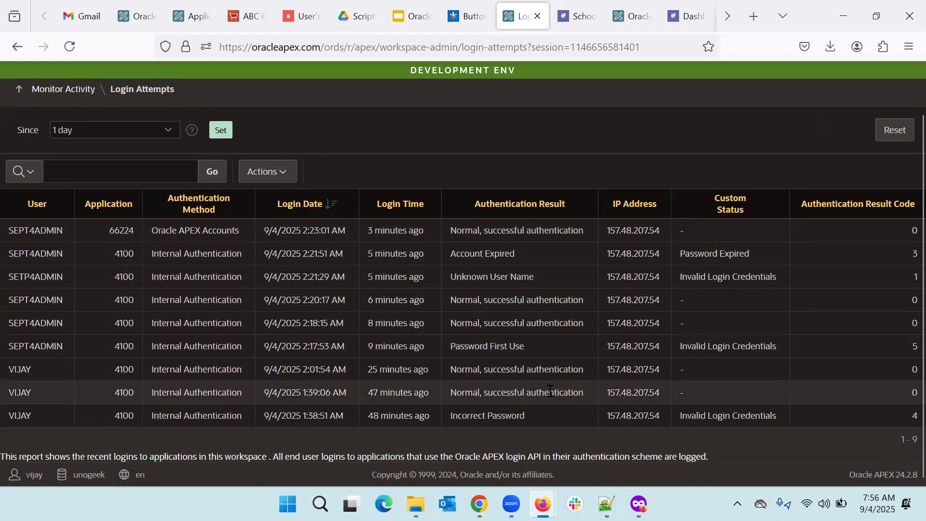
scroll(459, 324, up, 2)
click(54, 144)
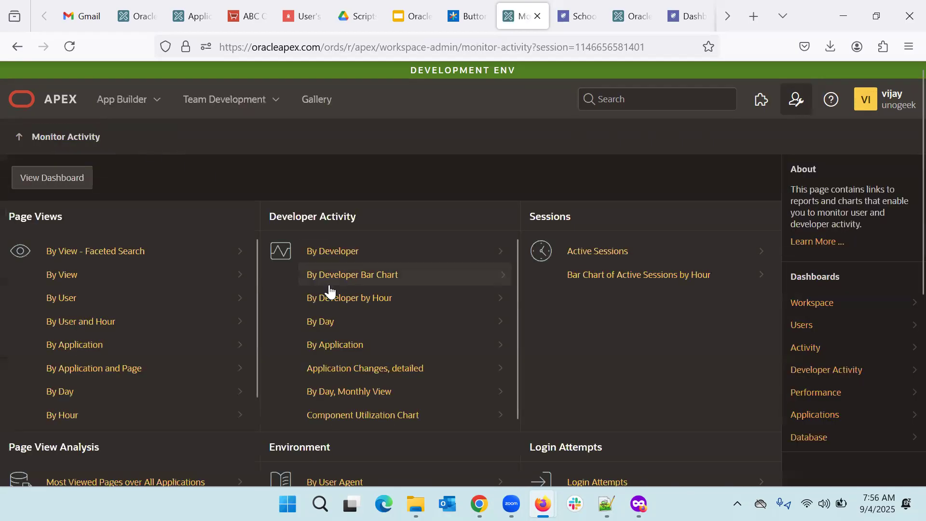
Step: Review the Application Errors report, then open the workspace Dashboards from the admin menu
scroll(327, 291, down, 5)
scroll(329, 288, down, 2)
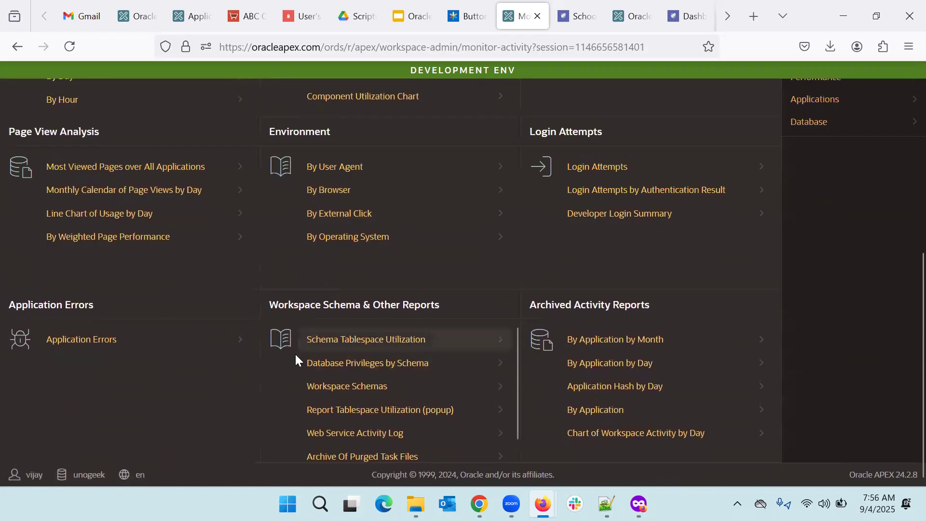
click(73, 340)
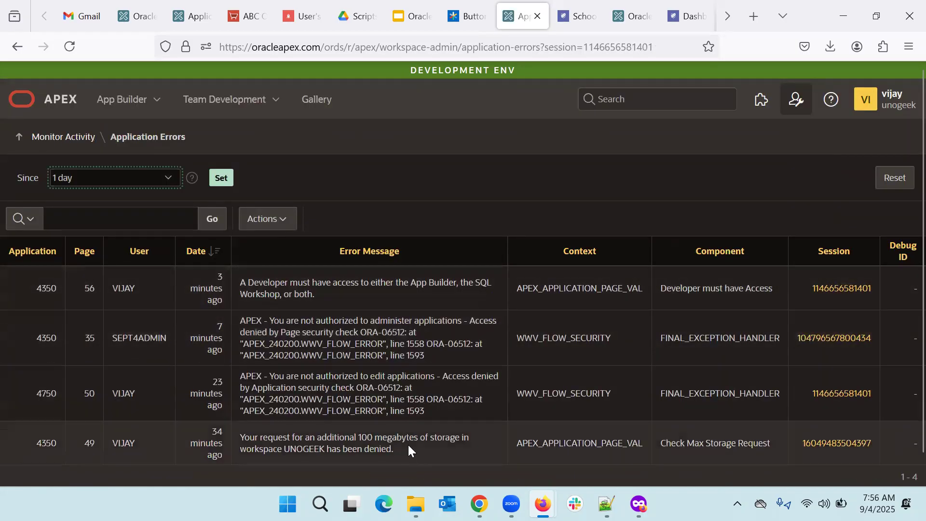
scroll(409, 445, down, 1)
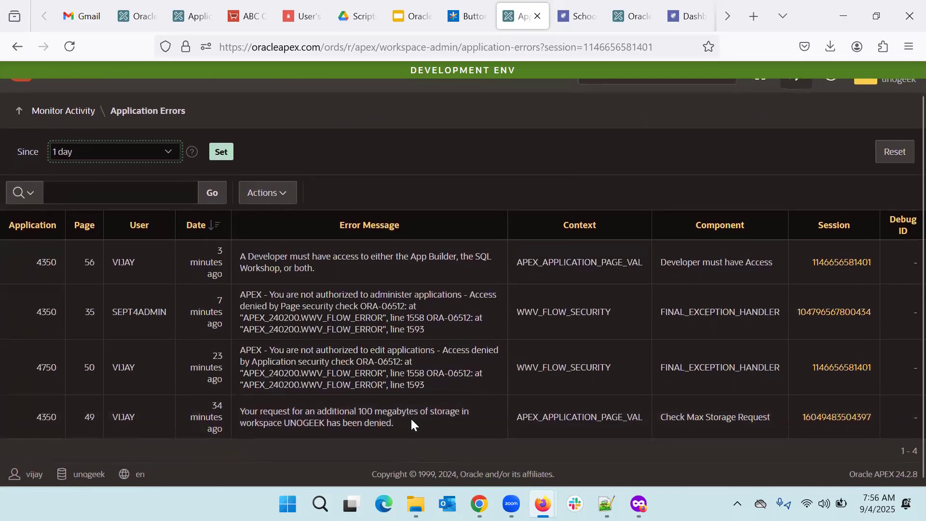
scroll(396, 352, up, 1)
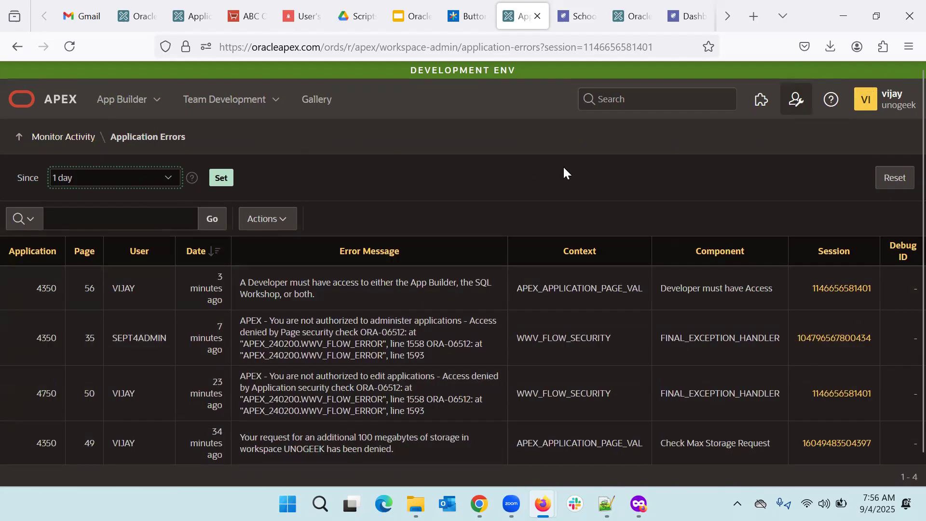
click(796, 102)
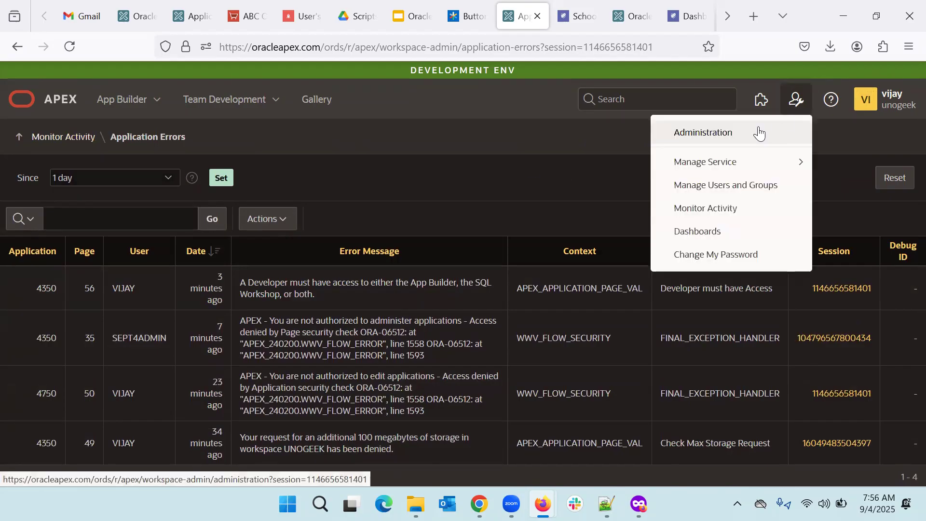
click(695, 231)
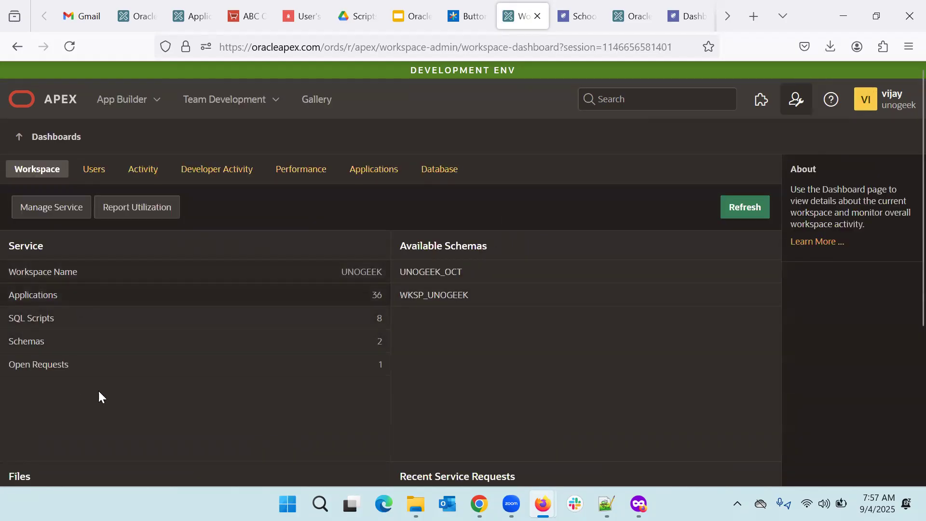
Step: Scroll the dashboards overview and review the Users dashboard
scroll(189, 358, down, 4)
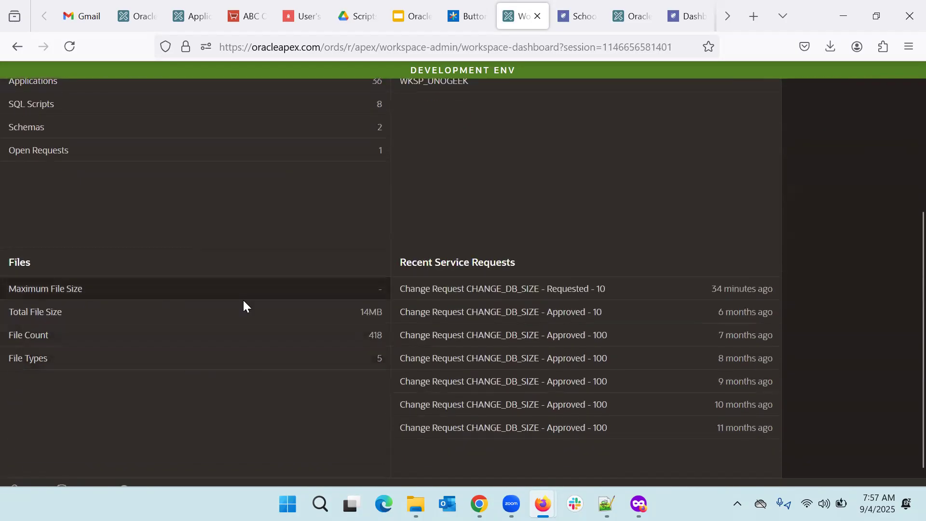
scroll(223, 288, down, 1)
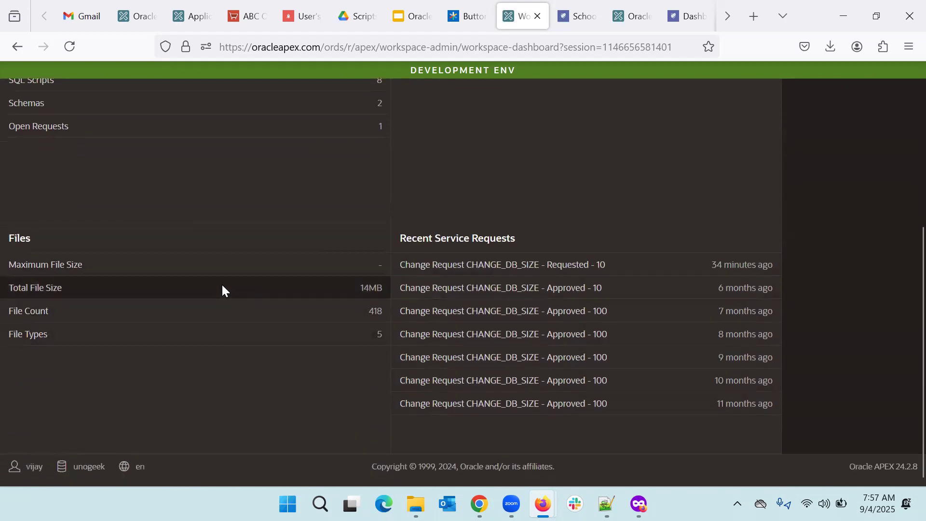
scroll(222, 287, up, 5)
click(95, 171)
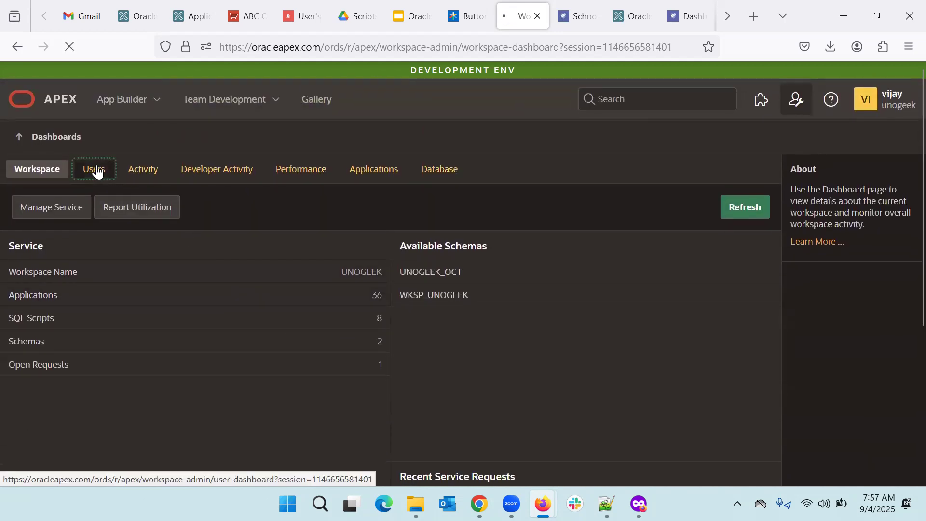
scroll(325, 328, down, 3)
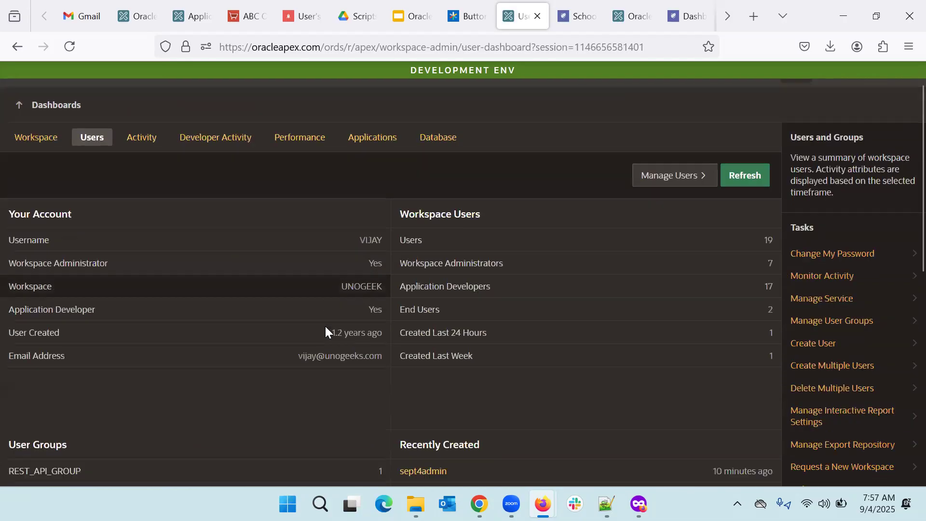
scroll(325, 331, down, 3)
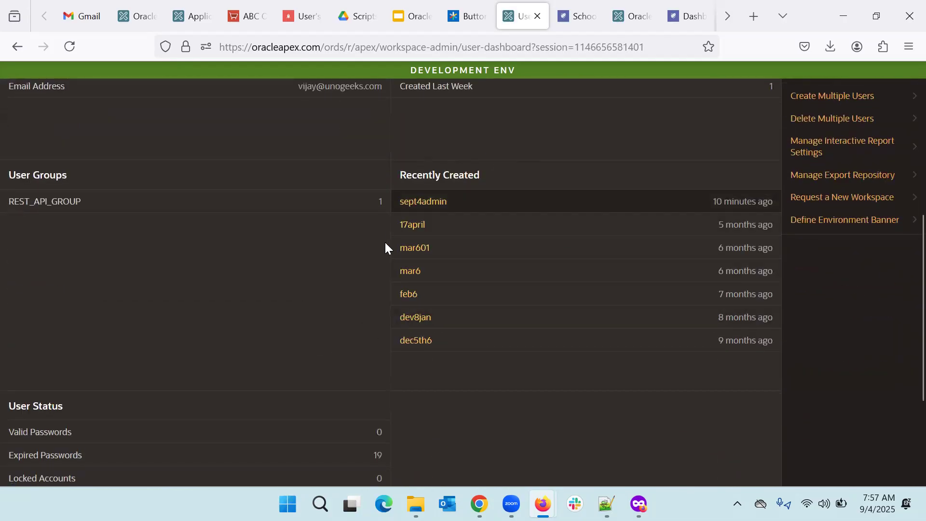
scroll(354, 293, down, 3)
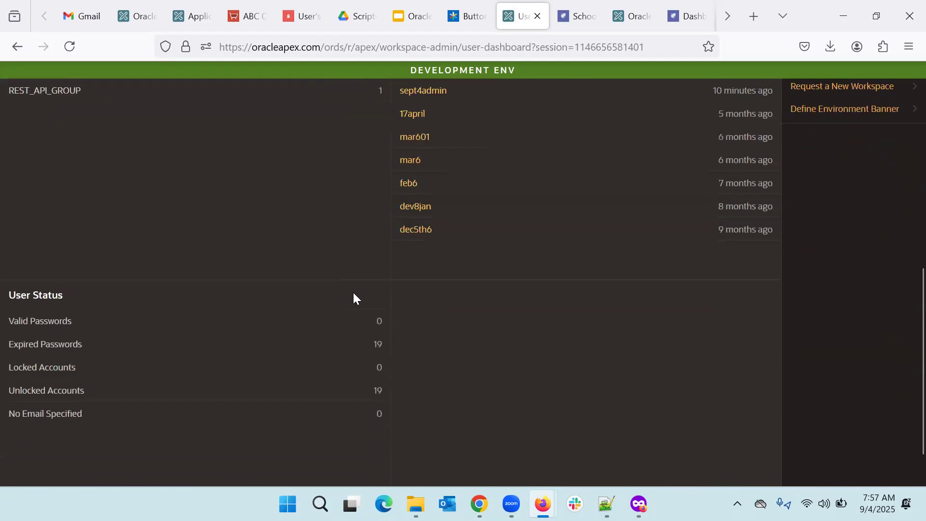
scroll(353, 293, up, 9)
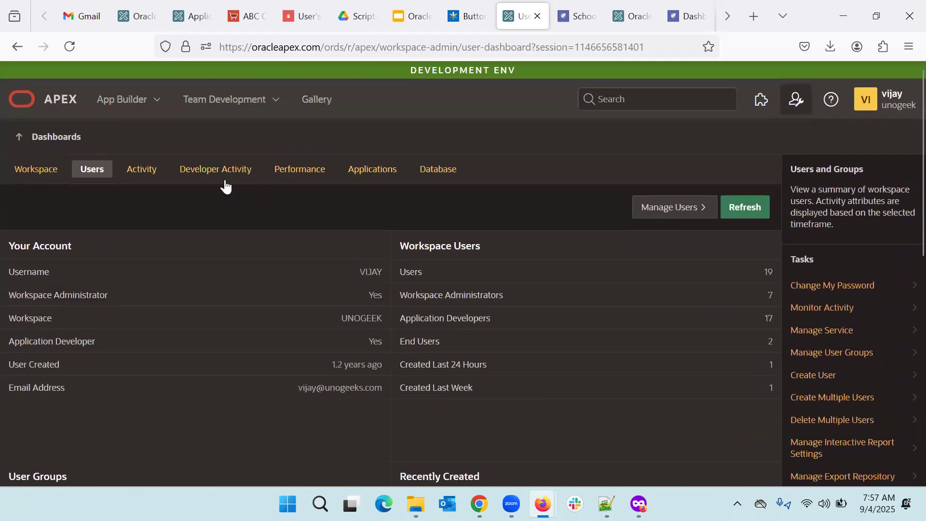
Step: Review the Developer Activity, Performance and Applications dashboards (36 applications, 592 pages)
click(201, 176)
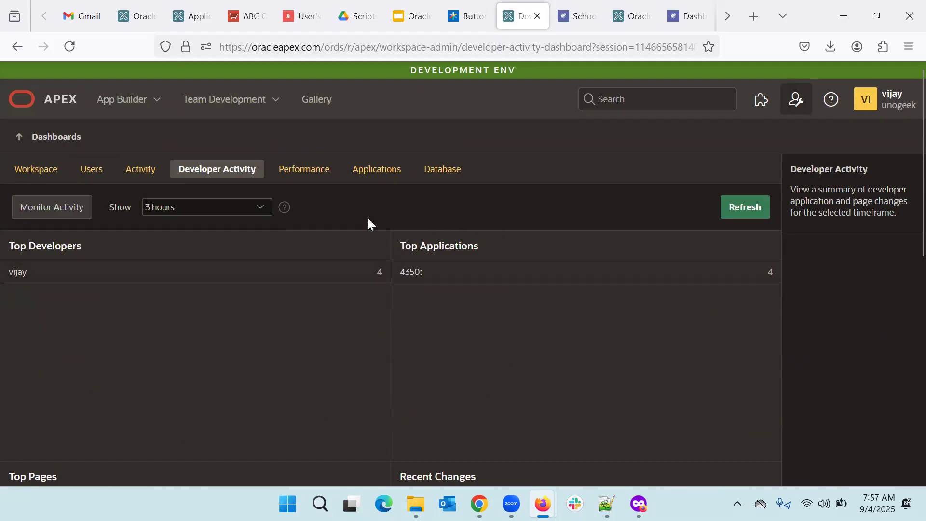
click(303, 174)
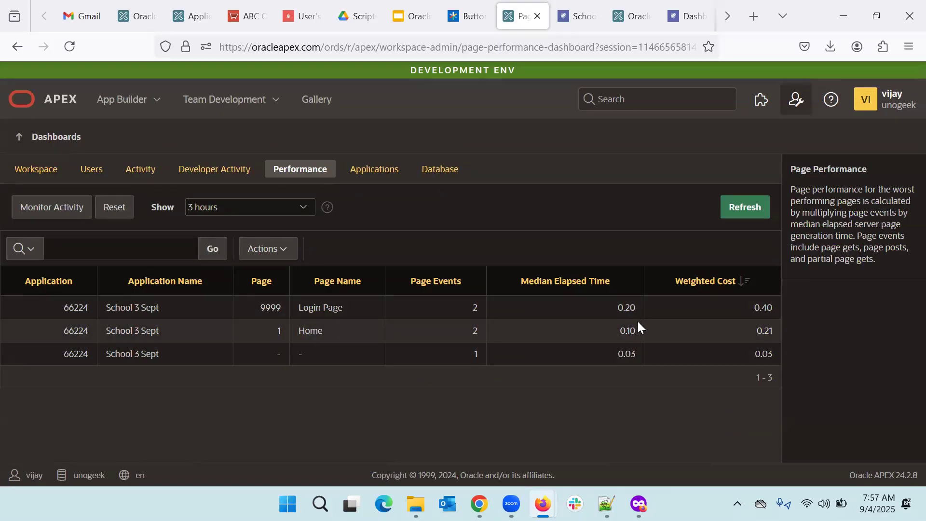
click(379, 182)
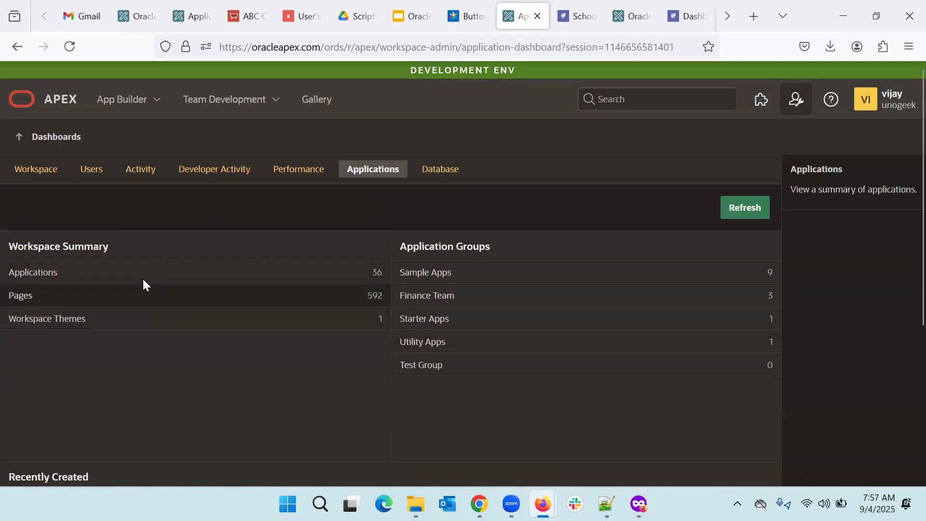
scroll(207, 353, down, 5)
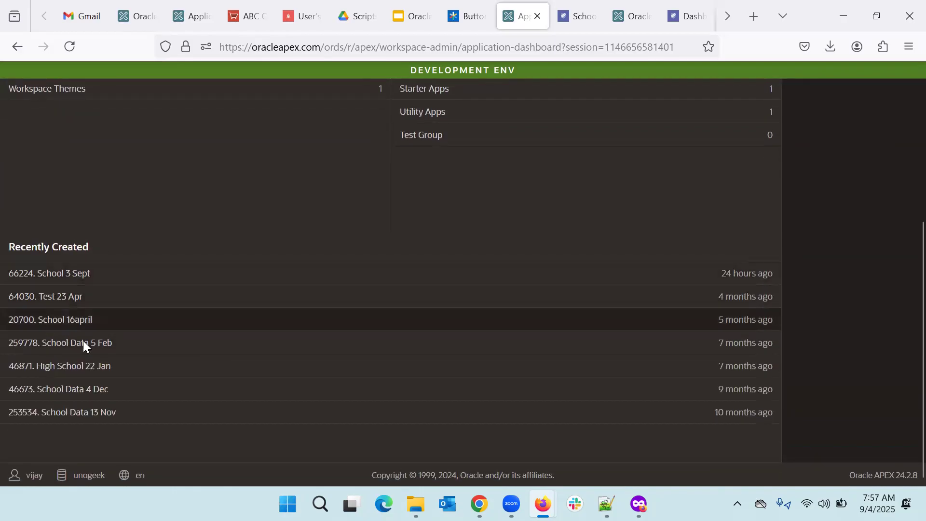
scroll(356, 203, up, 5)
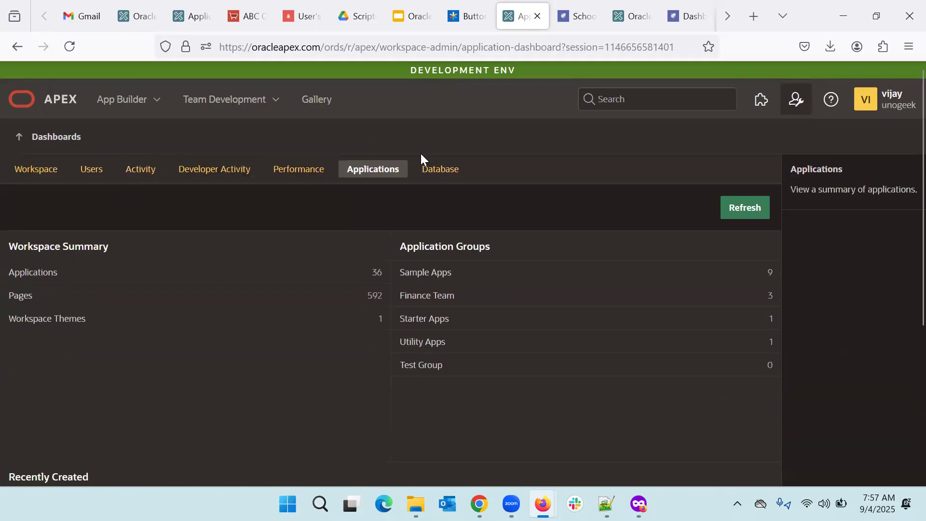
click(795, 99)
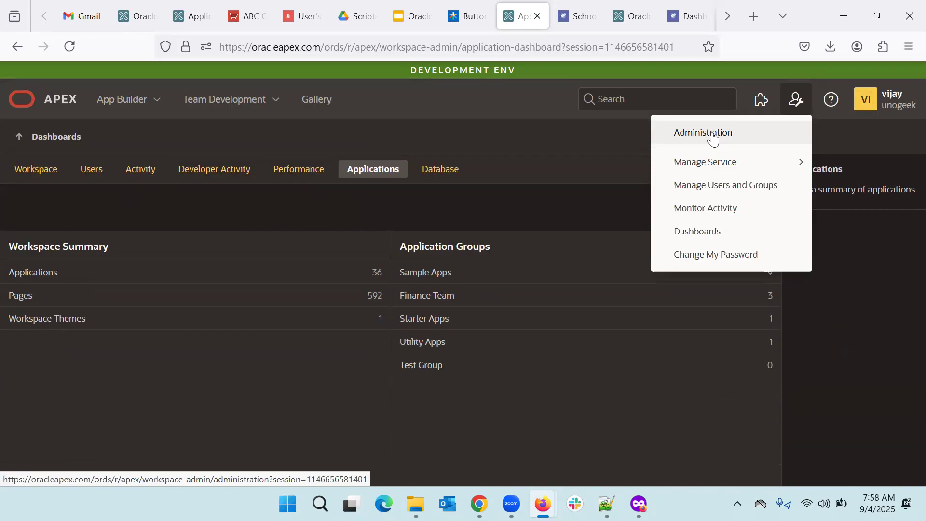
Step: Visit the Workspace Administration overview, return to workspace home, and open the applications list
click(713, 137)
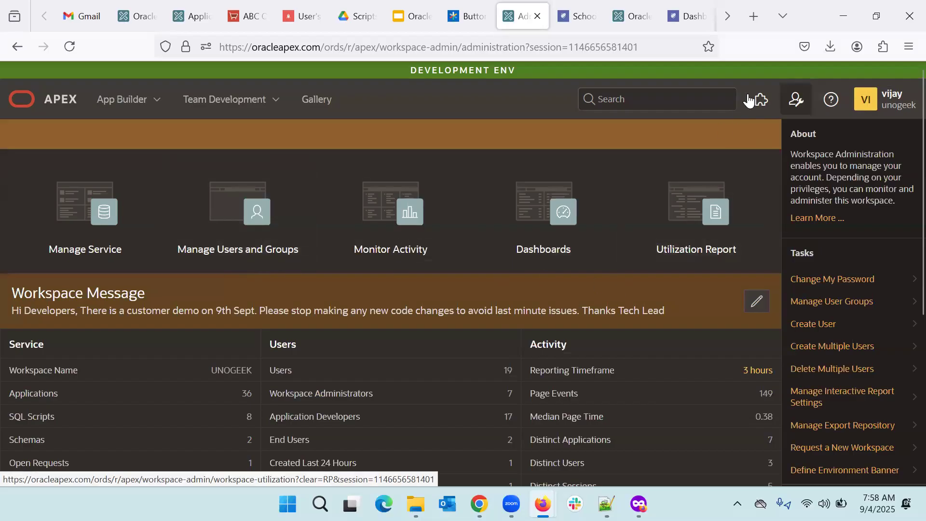
click(48, 107)
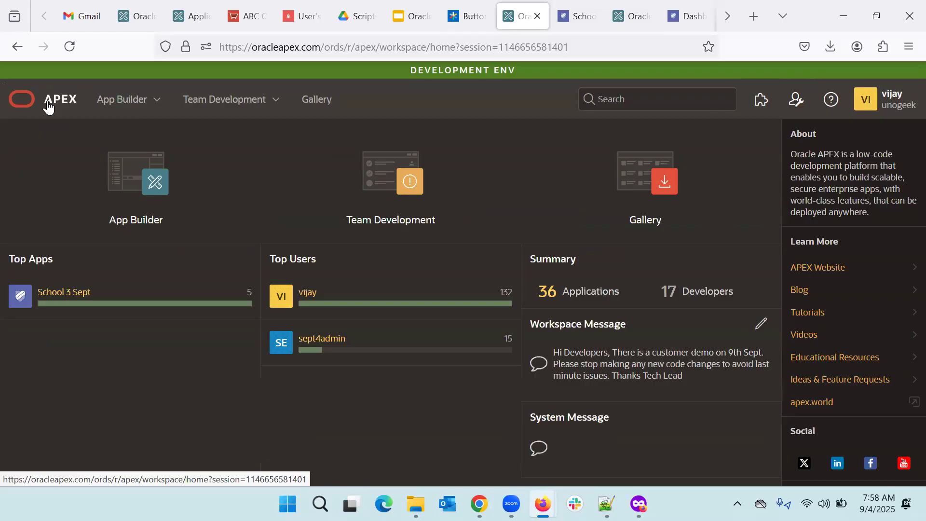
click(203, 211)
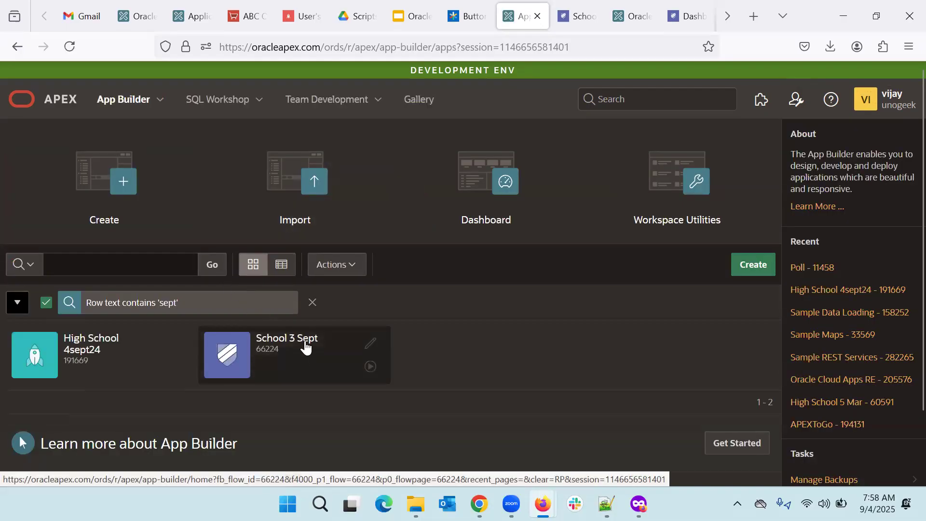
Step: In School 3 Sept (66224), view Utilities > Manage Backups (no backups), then return to its home
click(310, 357)
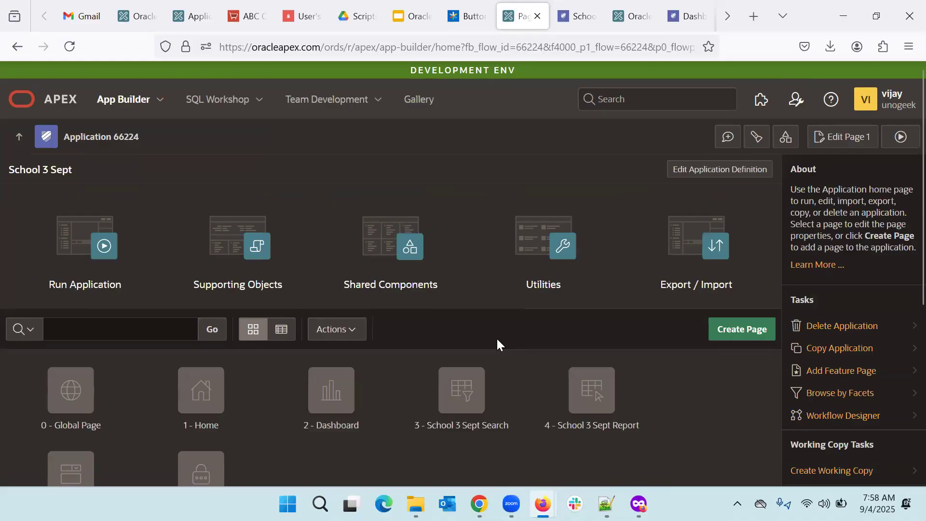
scroll(497, 340, down, 1)
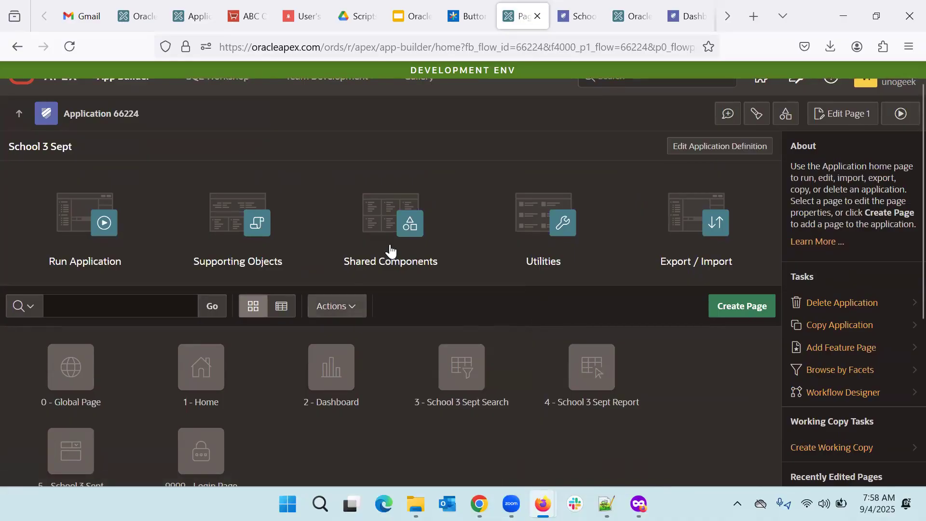
click(549, 265)
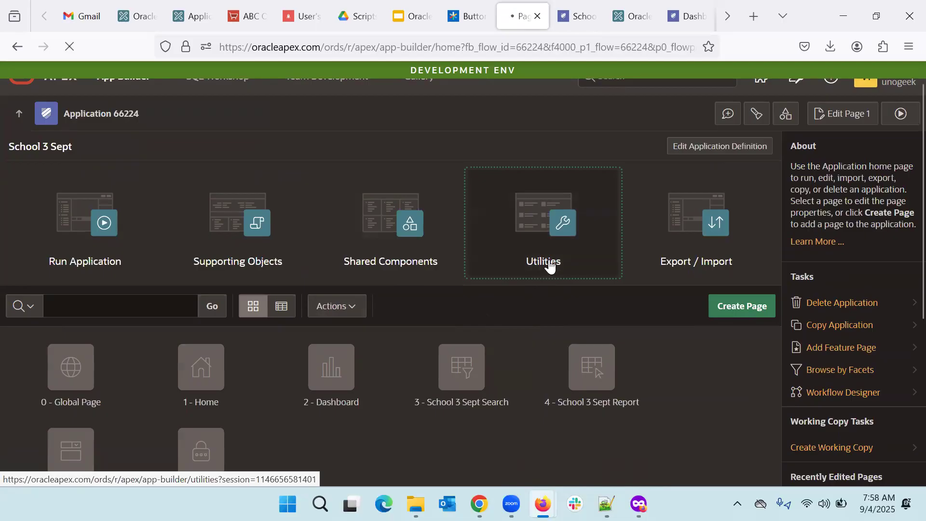
scroll(550, 265, down, 3)
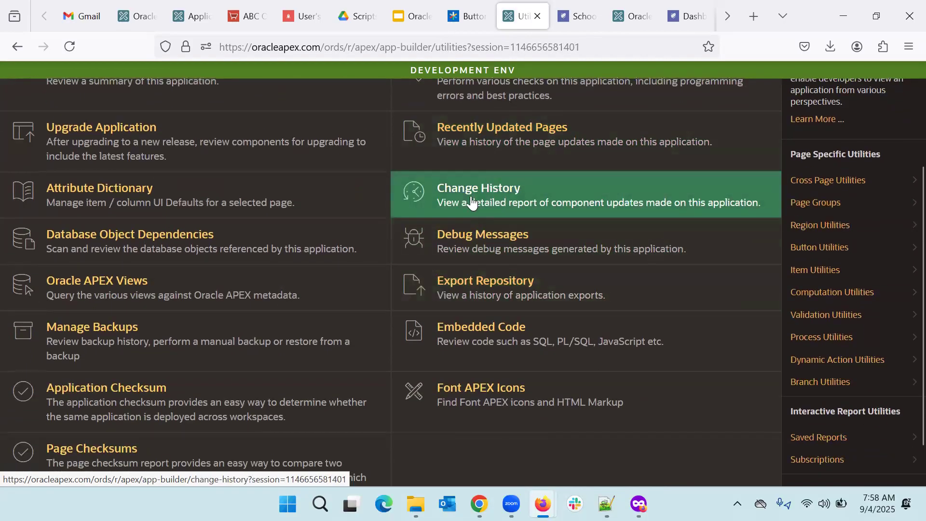
click(187, 339)
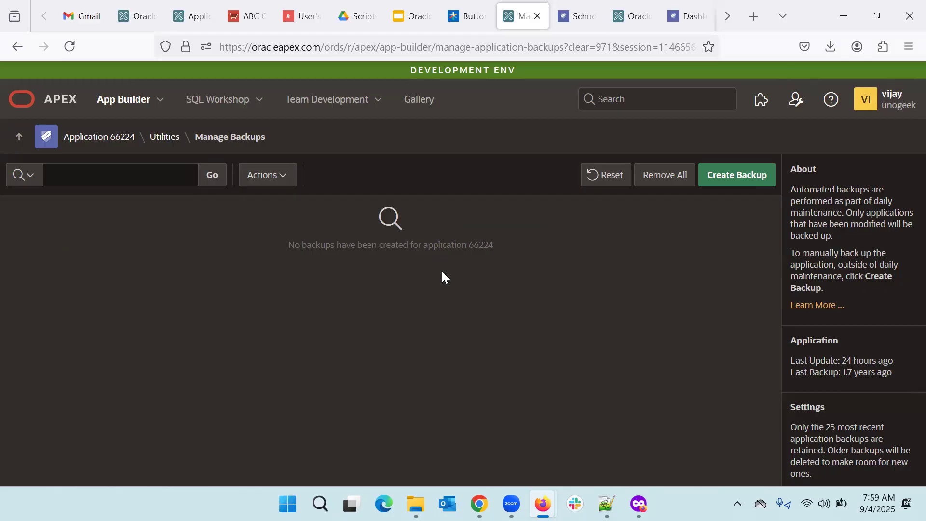
click(107, 141)
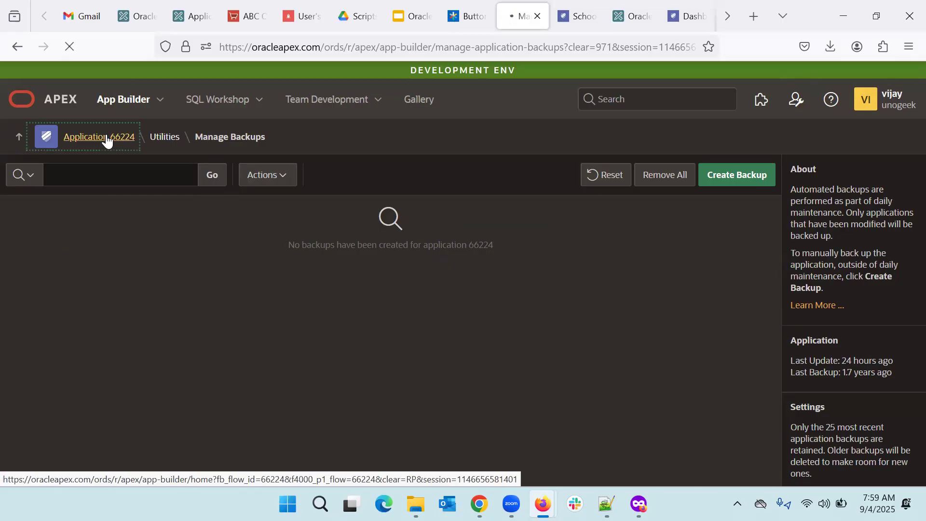